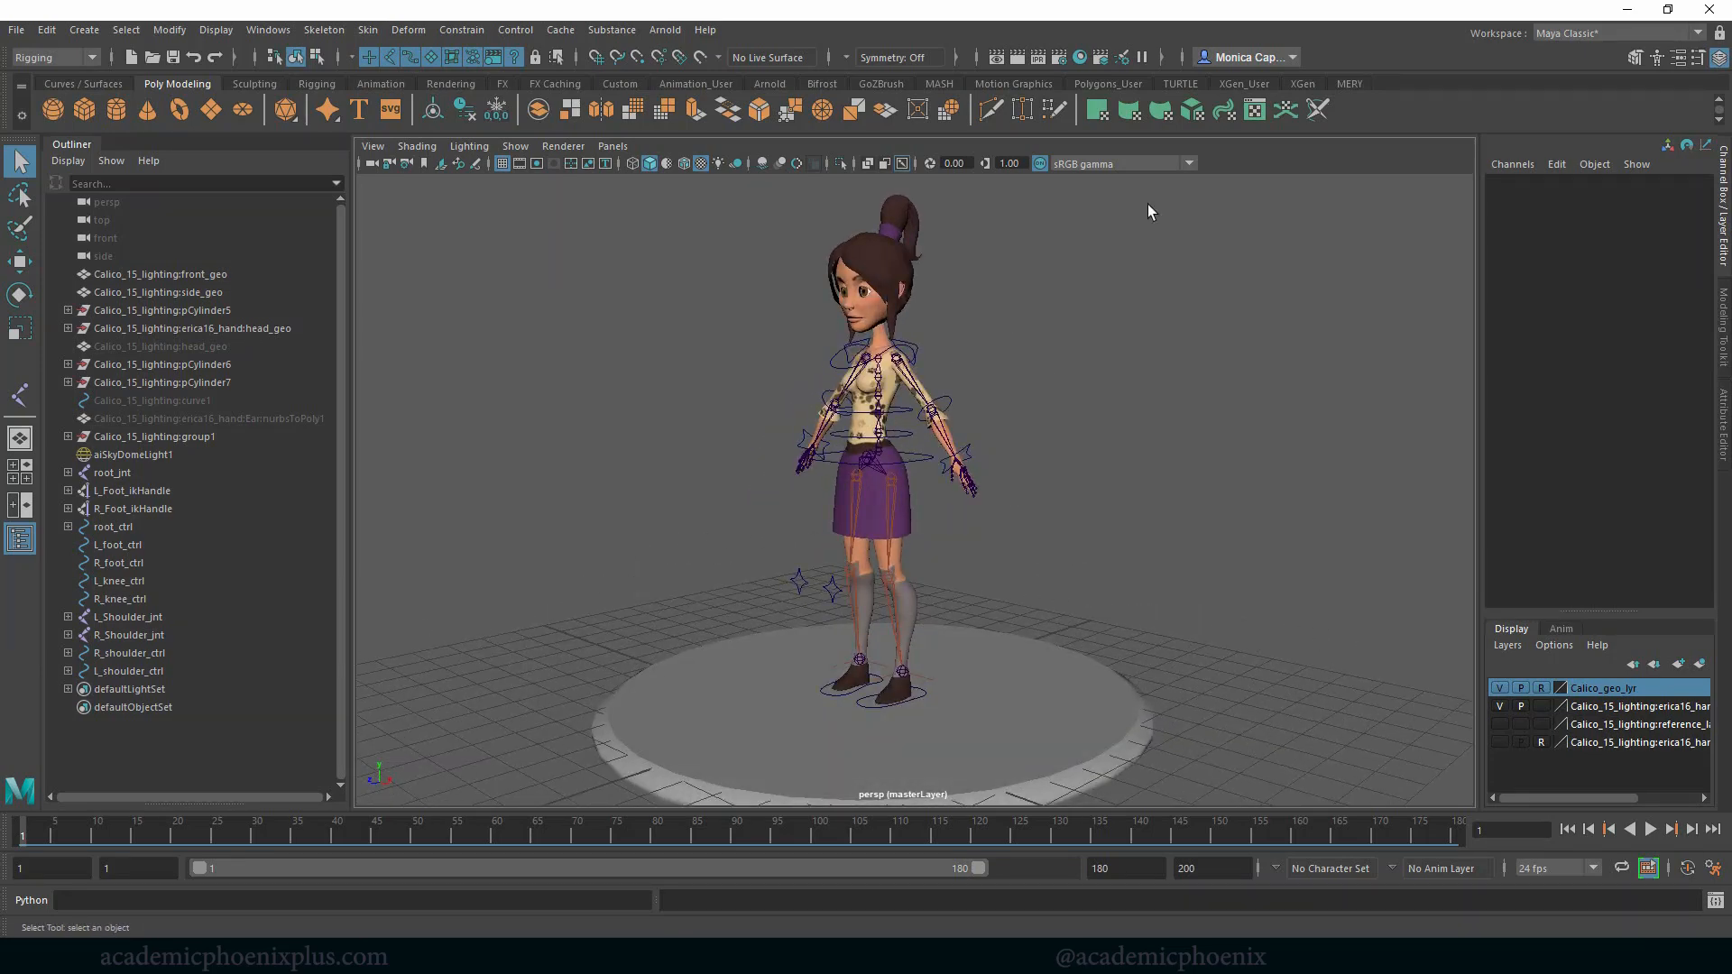
Try moving the whole character with the root control at the waist and undo the move.
alt+middle_drag(962, 263, 946, 316)
alt+right_drag(946, 316, 1245, 391)
alt+middle_drag(1029, 424, 1020, 335)
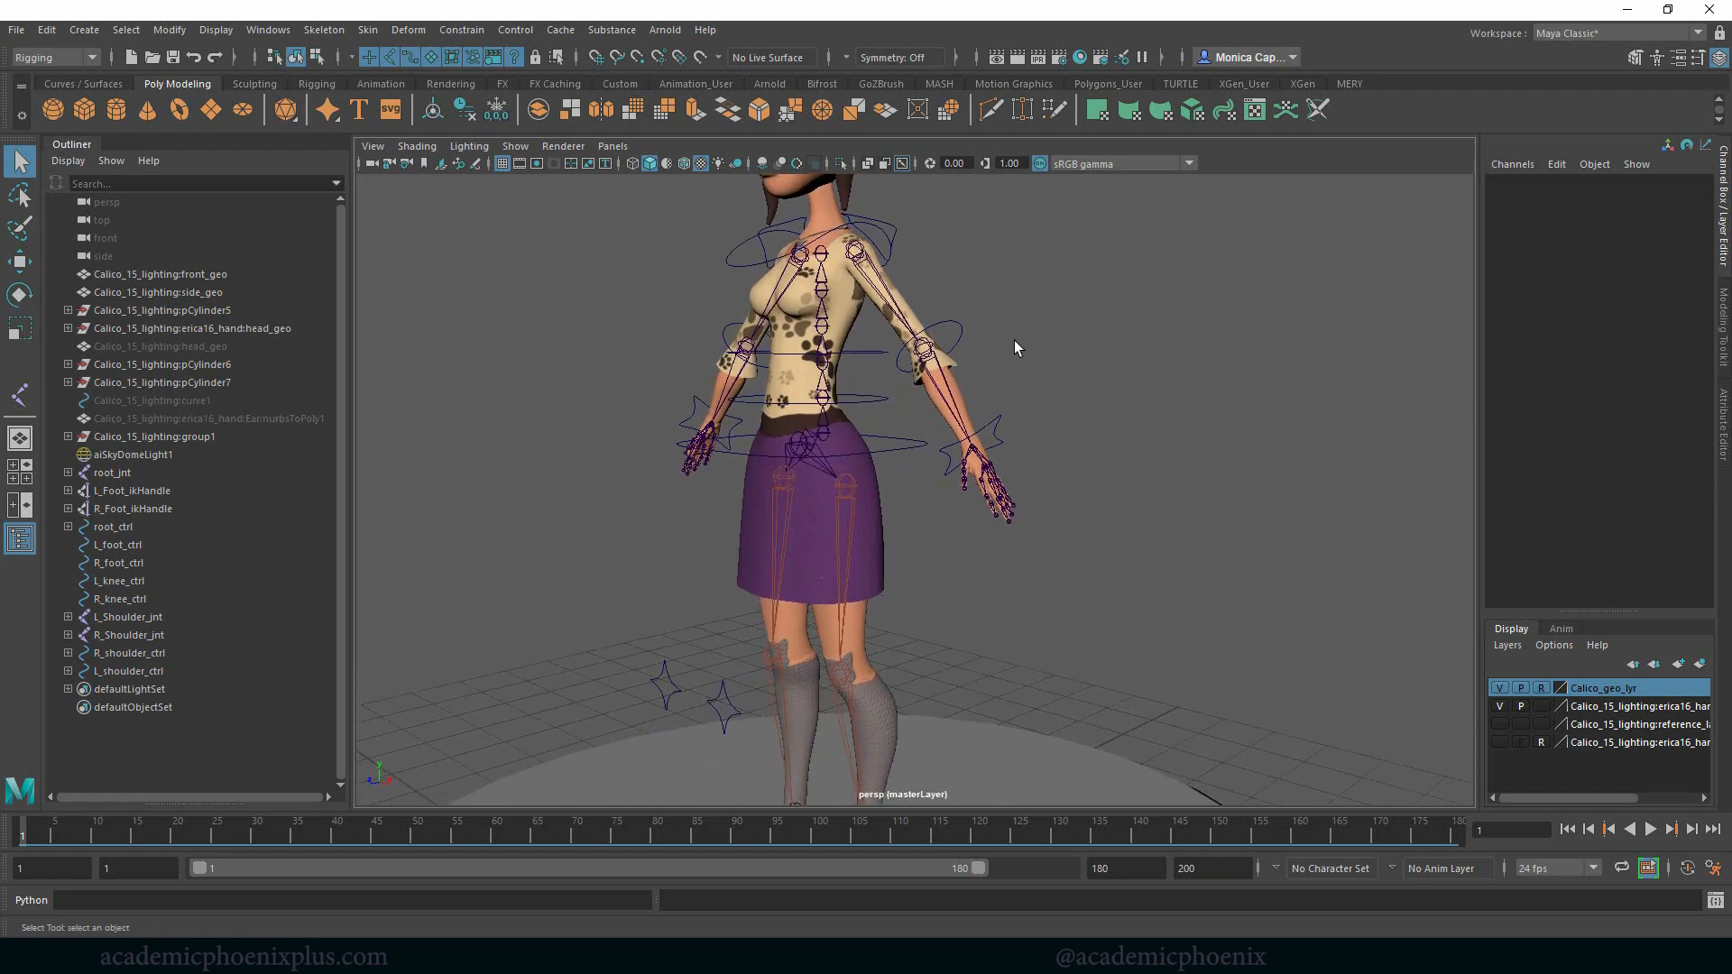
alt+drag(1021, 335, 1107, 343)
alt+right_drag(1129, 314, 1010, 296)
alt+drag(1009, 296, 966, 357)
alt+middle_drag(966, 357, 1005, 308)
mouse_move(1036, 373)
alt+mouse_down()
mouse_move(1067, 350)
mouse_move(1049, 360)
alt+mouse_up()
click(981, 394)
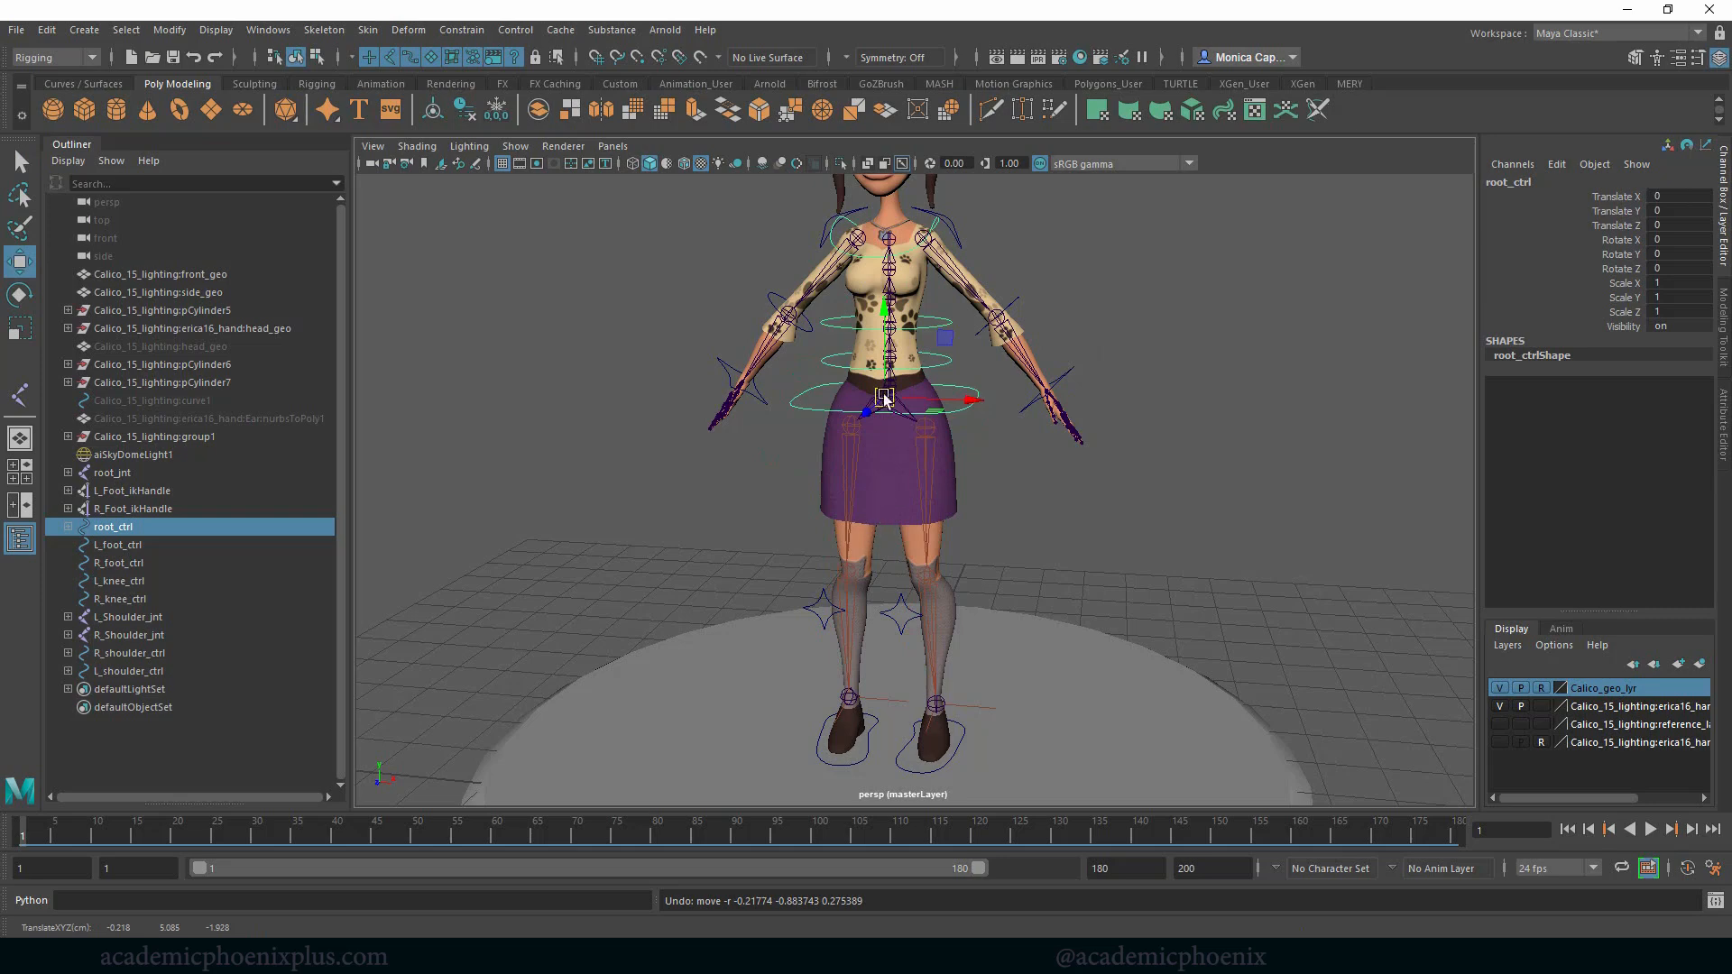
Examine the finger joints of the character's left hand up close.
alt+drag(1109, 243, 1106, 327)
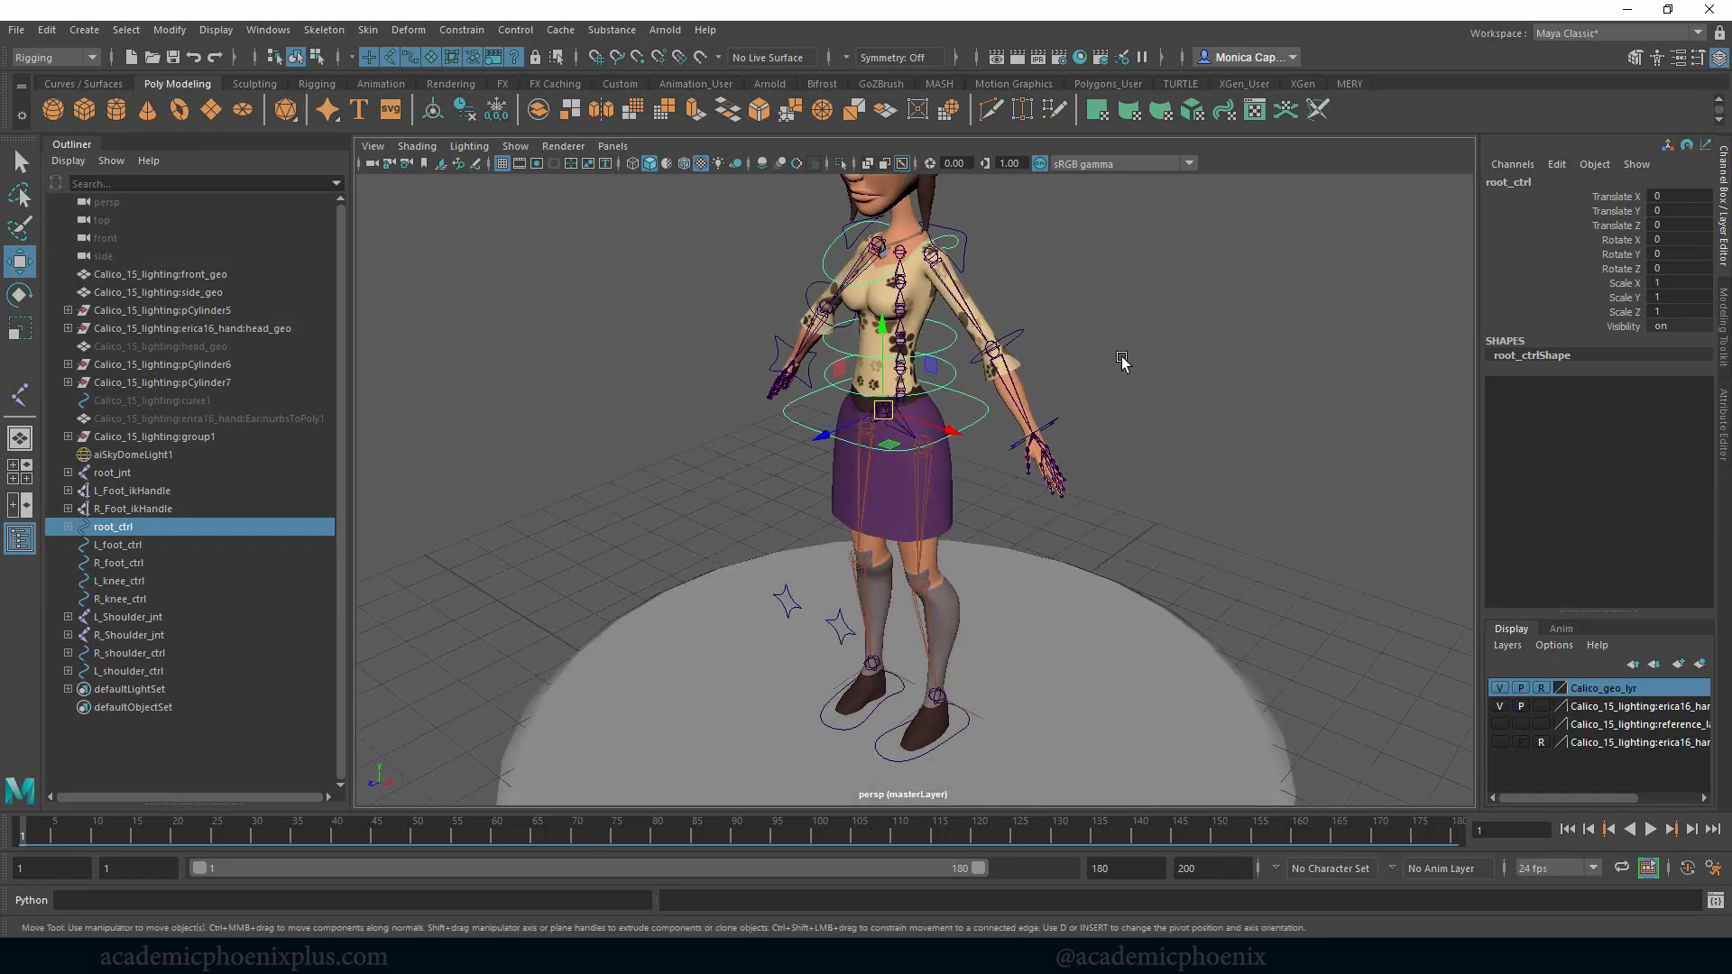
alt+middle_drag(1140, 346, 897, 279)
alt+right_drag(896, 279, 1182, 379)
alt+middle_drag(961, 293, 889, 392)
alt+drag(848, 379, 905, 375)
alt+right_drag(905, 375, 1047, 402)
alt+drag(1099, 437, 1043, 439)
alt+right_drag(1075, 440, 1048, 445)
alt+middle_drag(776, 428, 1019, 388)
alt+right_drag(1019, 390, 1119, 392)
mouse_move(1158, 374)
alt+mouse_down()
mouse_move(1179, 380)
mouse_move(1128, 366)
alt+mouse_up()
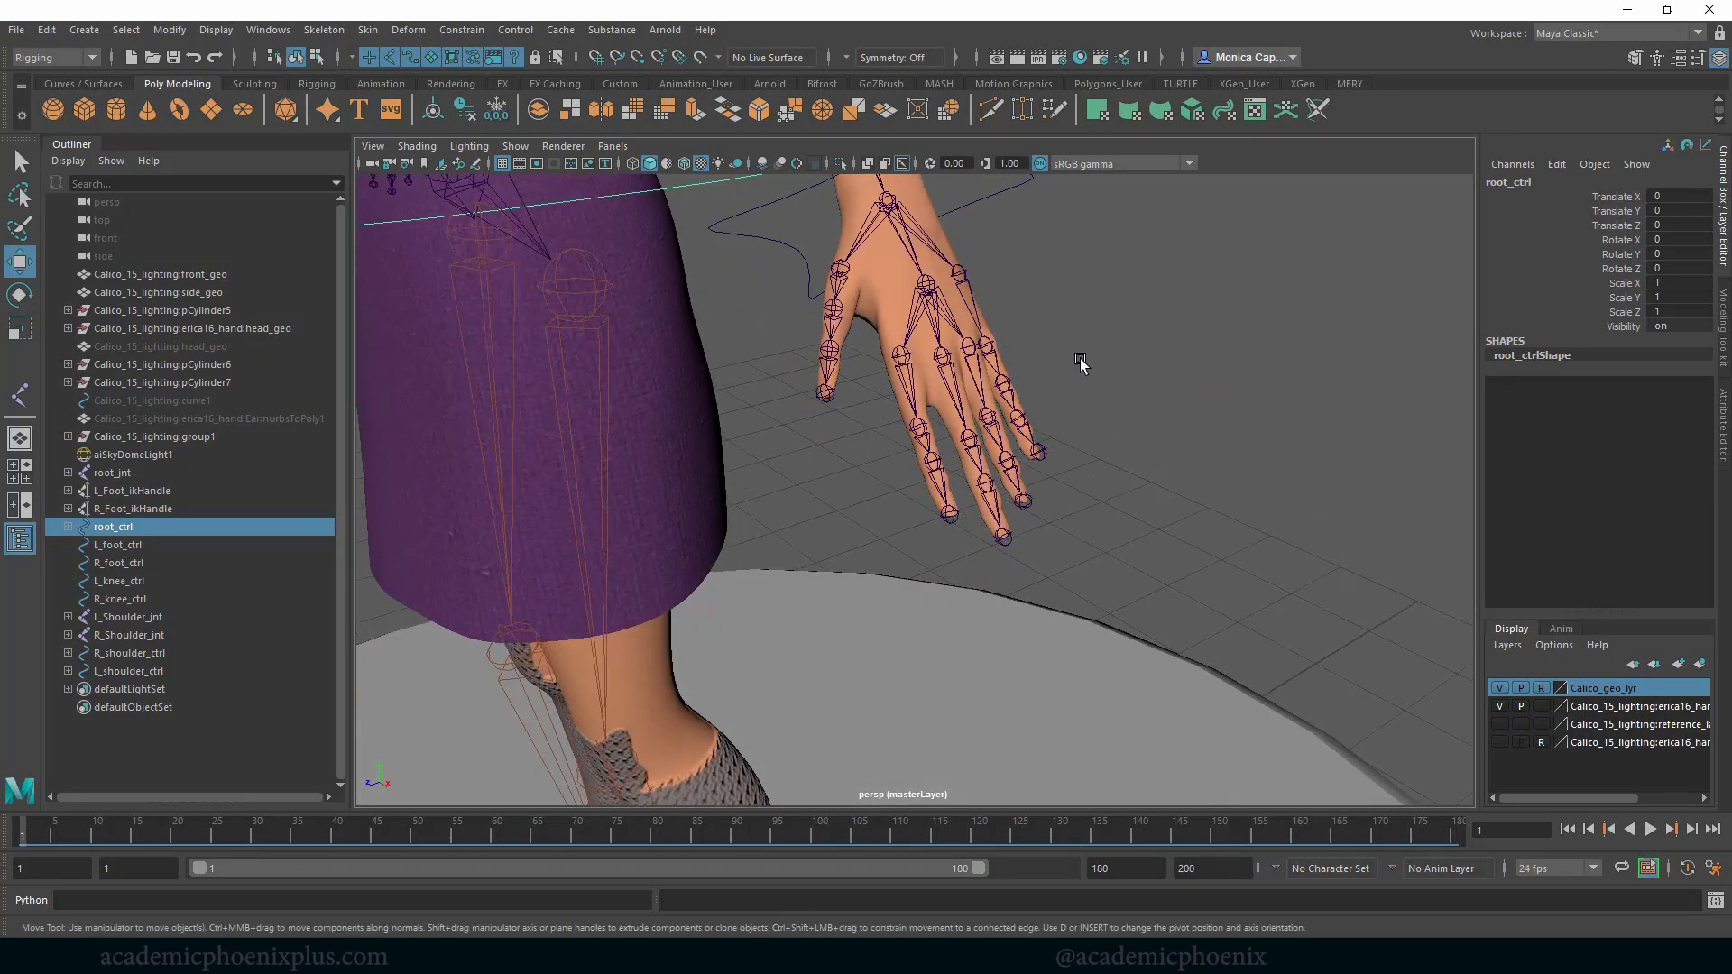
Try curling the left index finger by rotating its joints one after another, and undo the rotations.
click(920, 403)
key(e)
drag(943, 382, 906, 442)
key(ctrl+z)
click(939, 467)
click(926, 442)
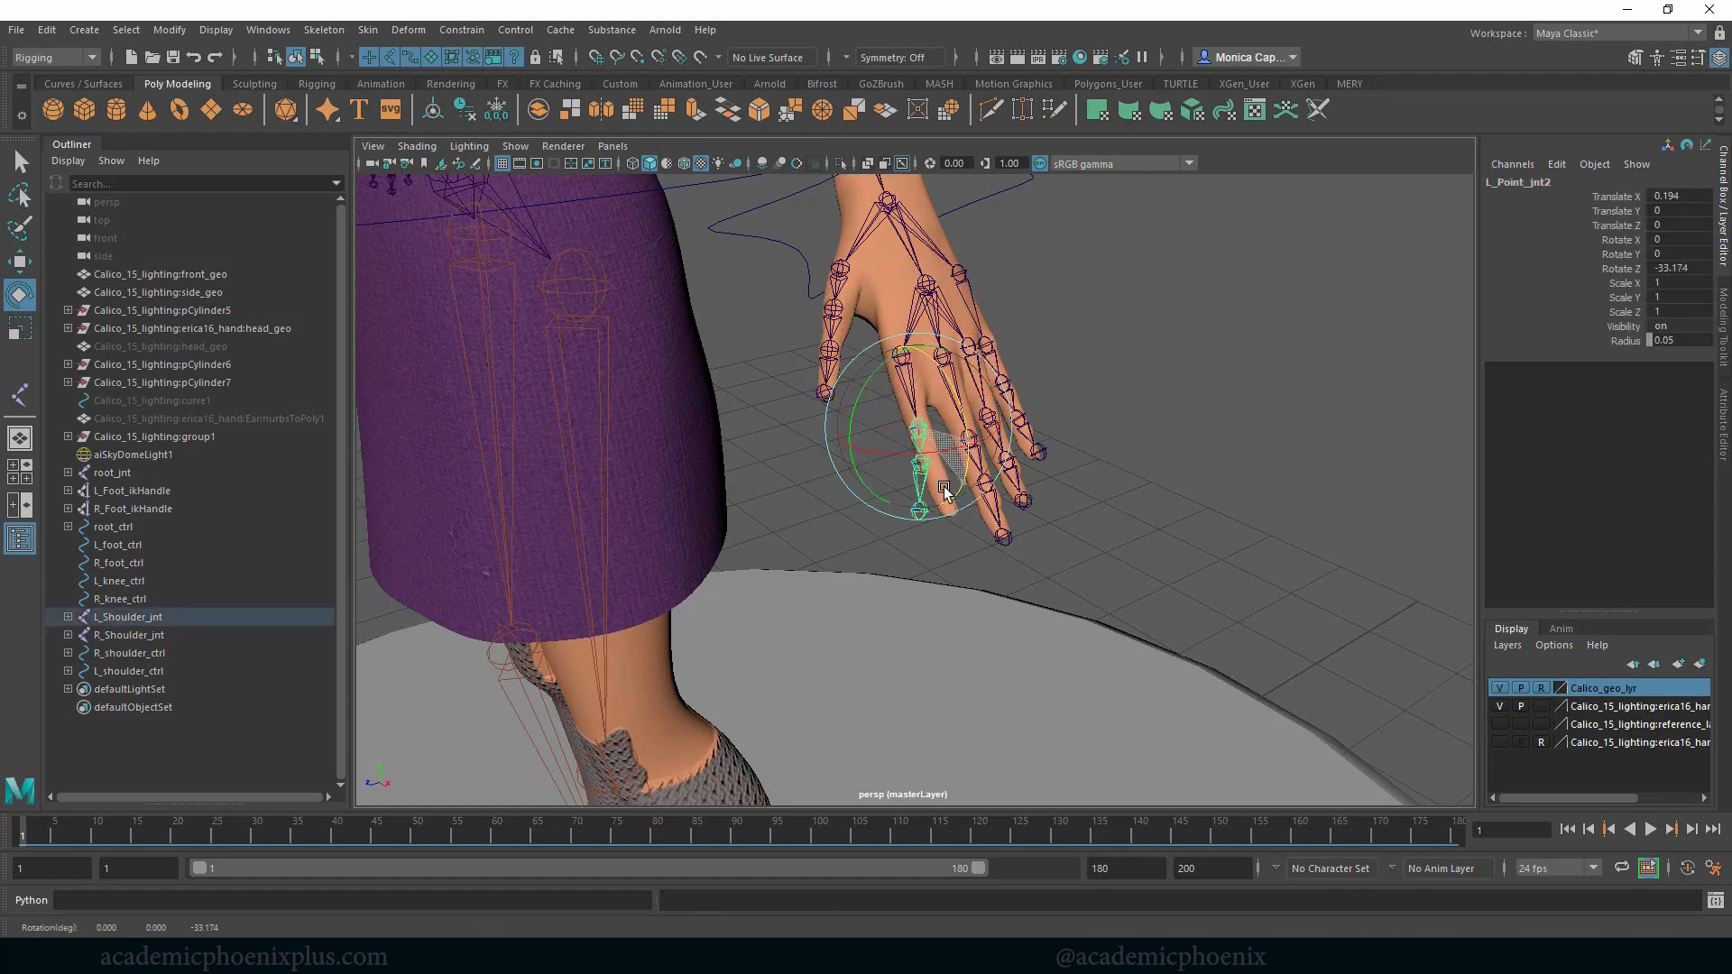
click(918, 542)
click(939, 469)
drag(982, 471, 953, 515)
key(ctrl+z)
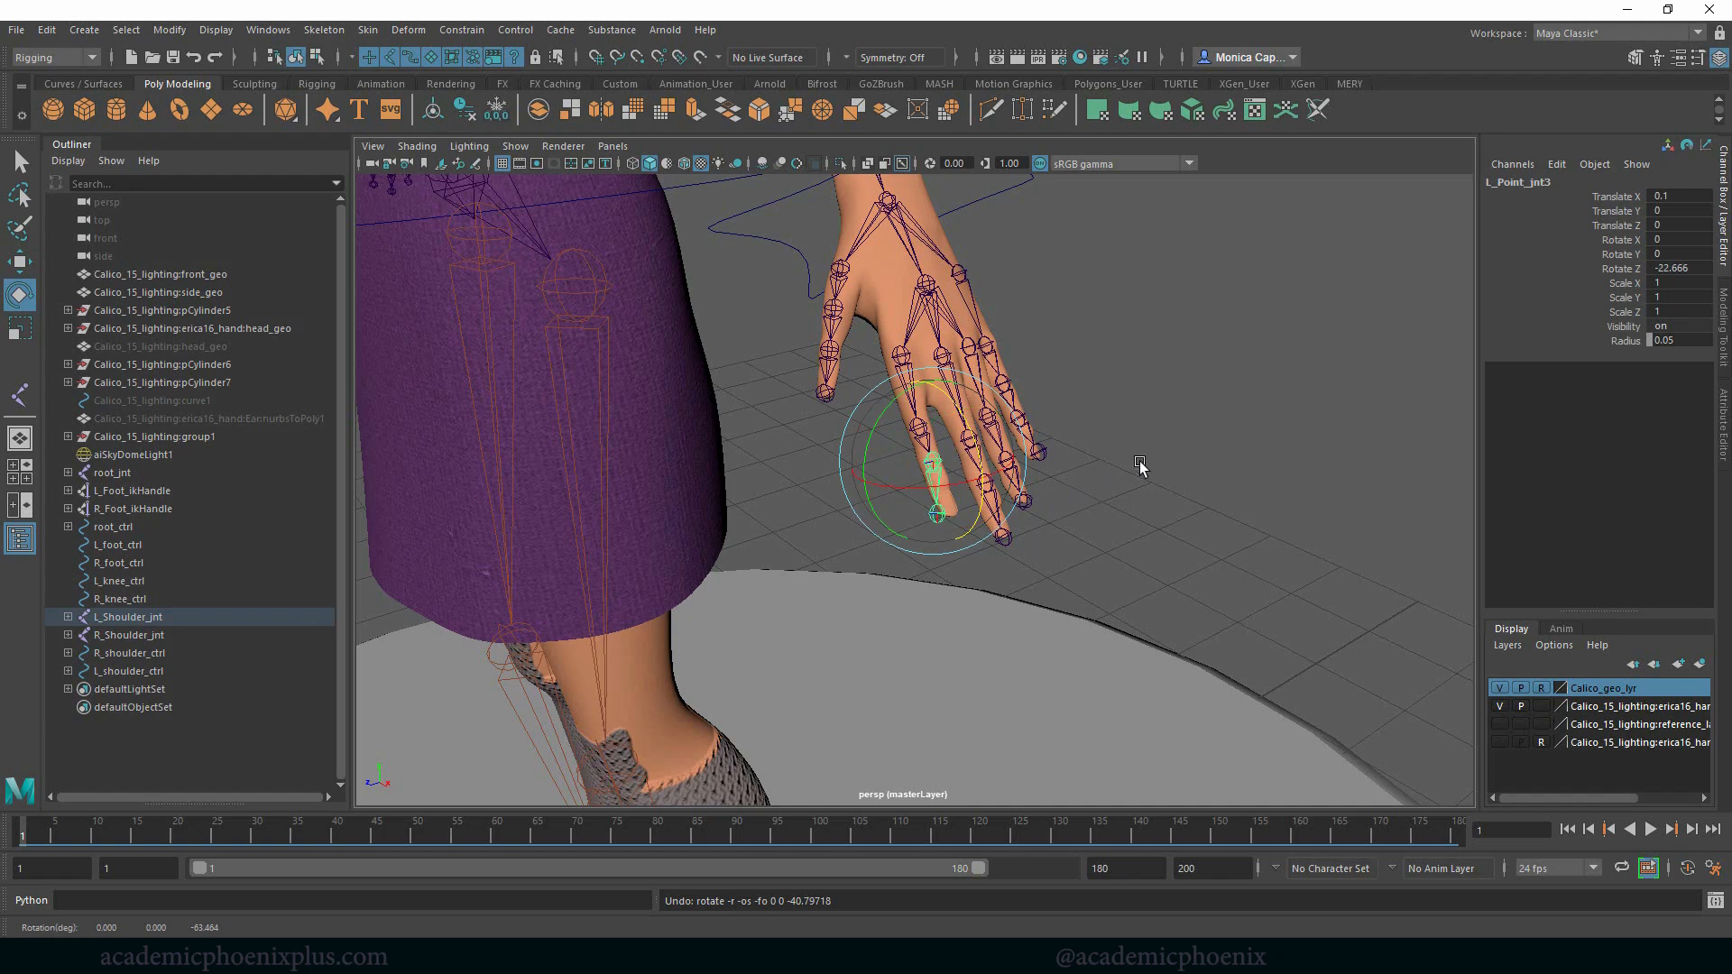
click(1134, 426)
key(ctrl+z)
key(ctrl+z)
Inspect the left wrist control and its existing channel attributes.
alt+drag(1193, 399, 1128, 332)
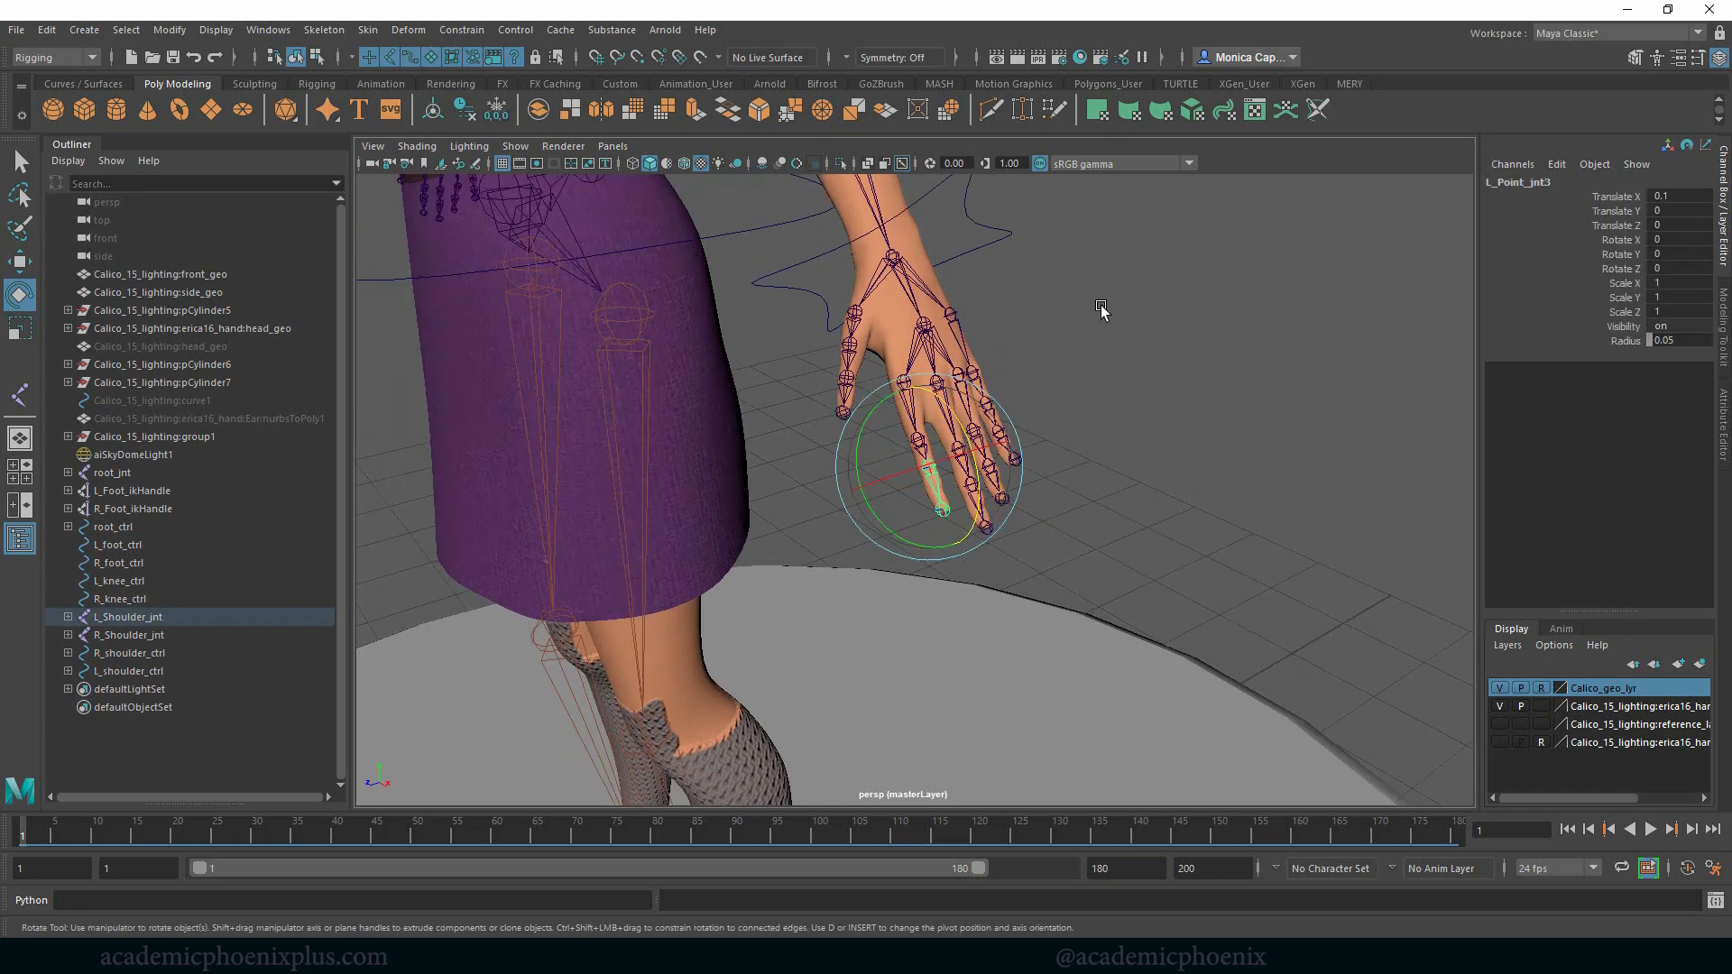
click(1005, 237)
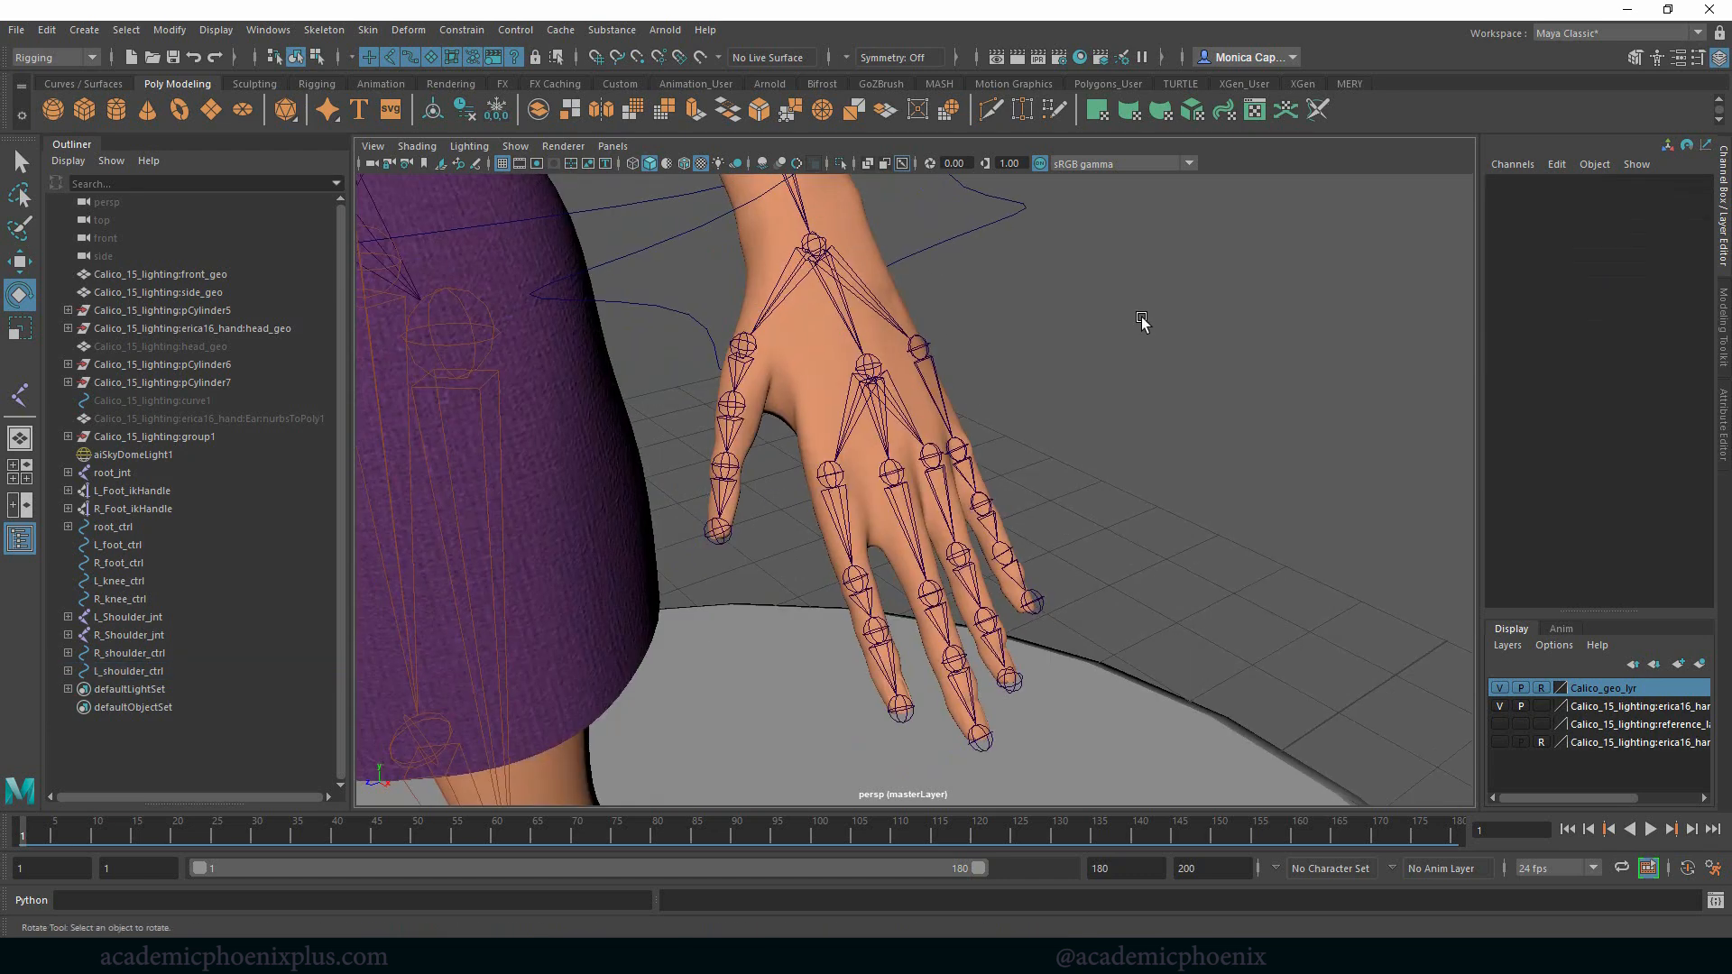
alt+drag(1141, 322, 1052, 270)
click(1052, 271)
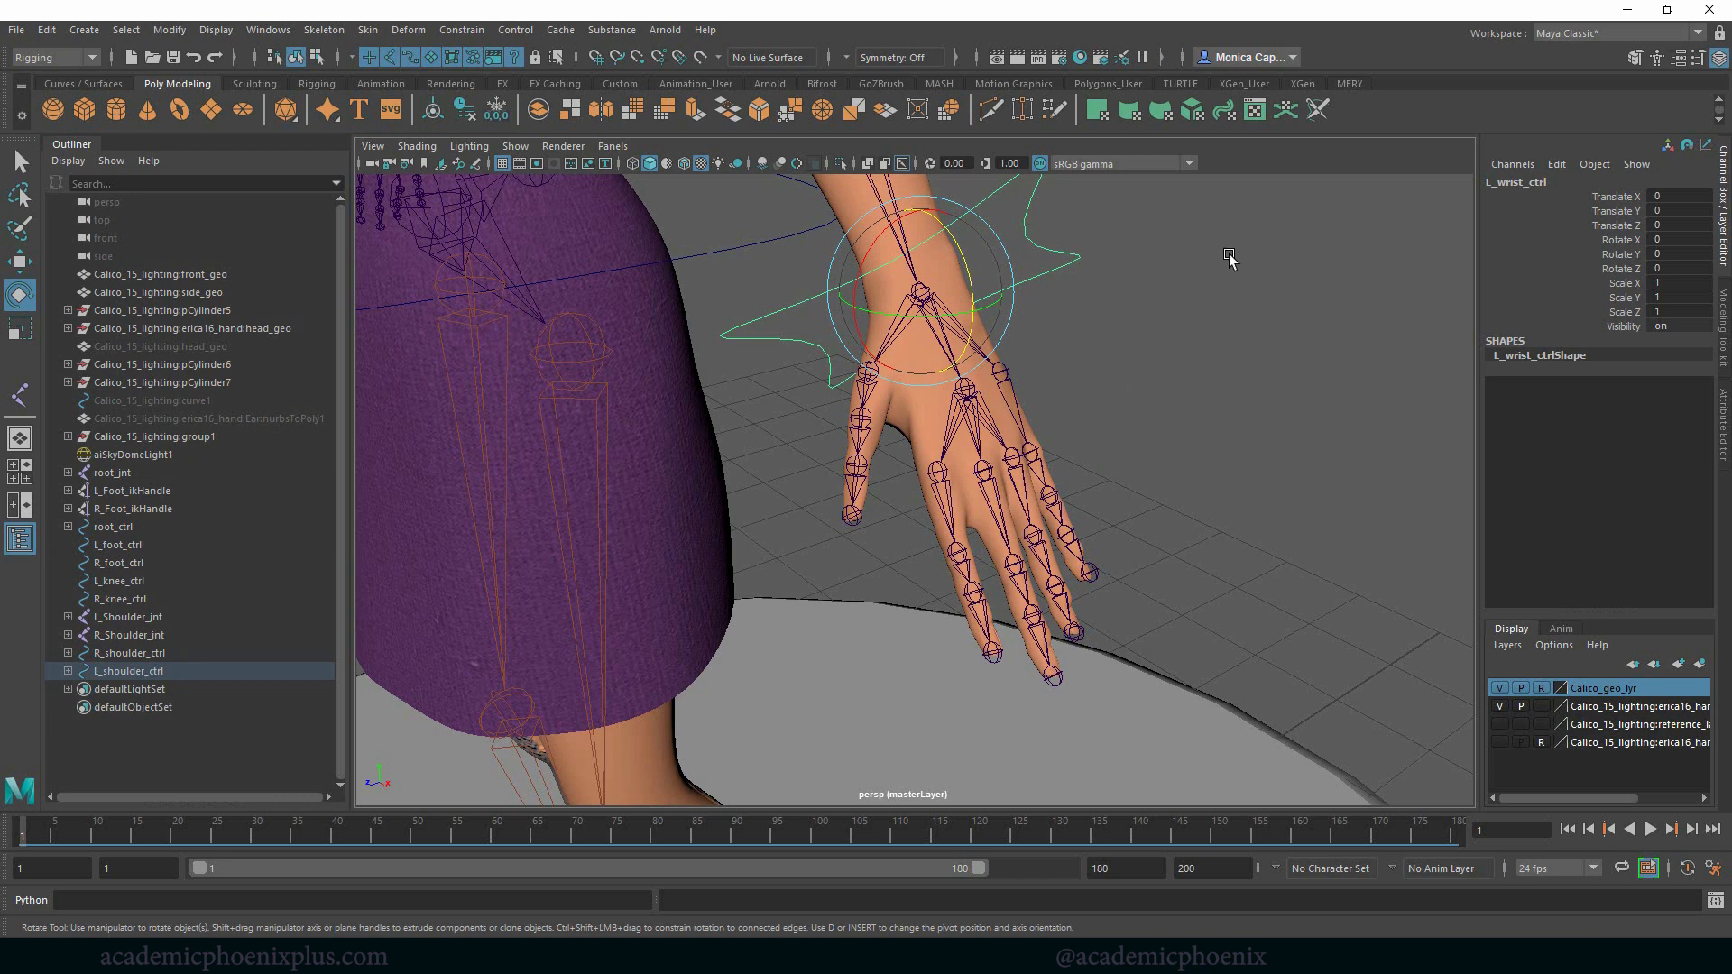
alt+drag(1172, 329, 1177, 413)
click(1177, 413)
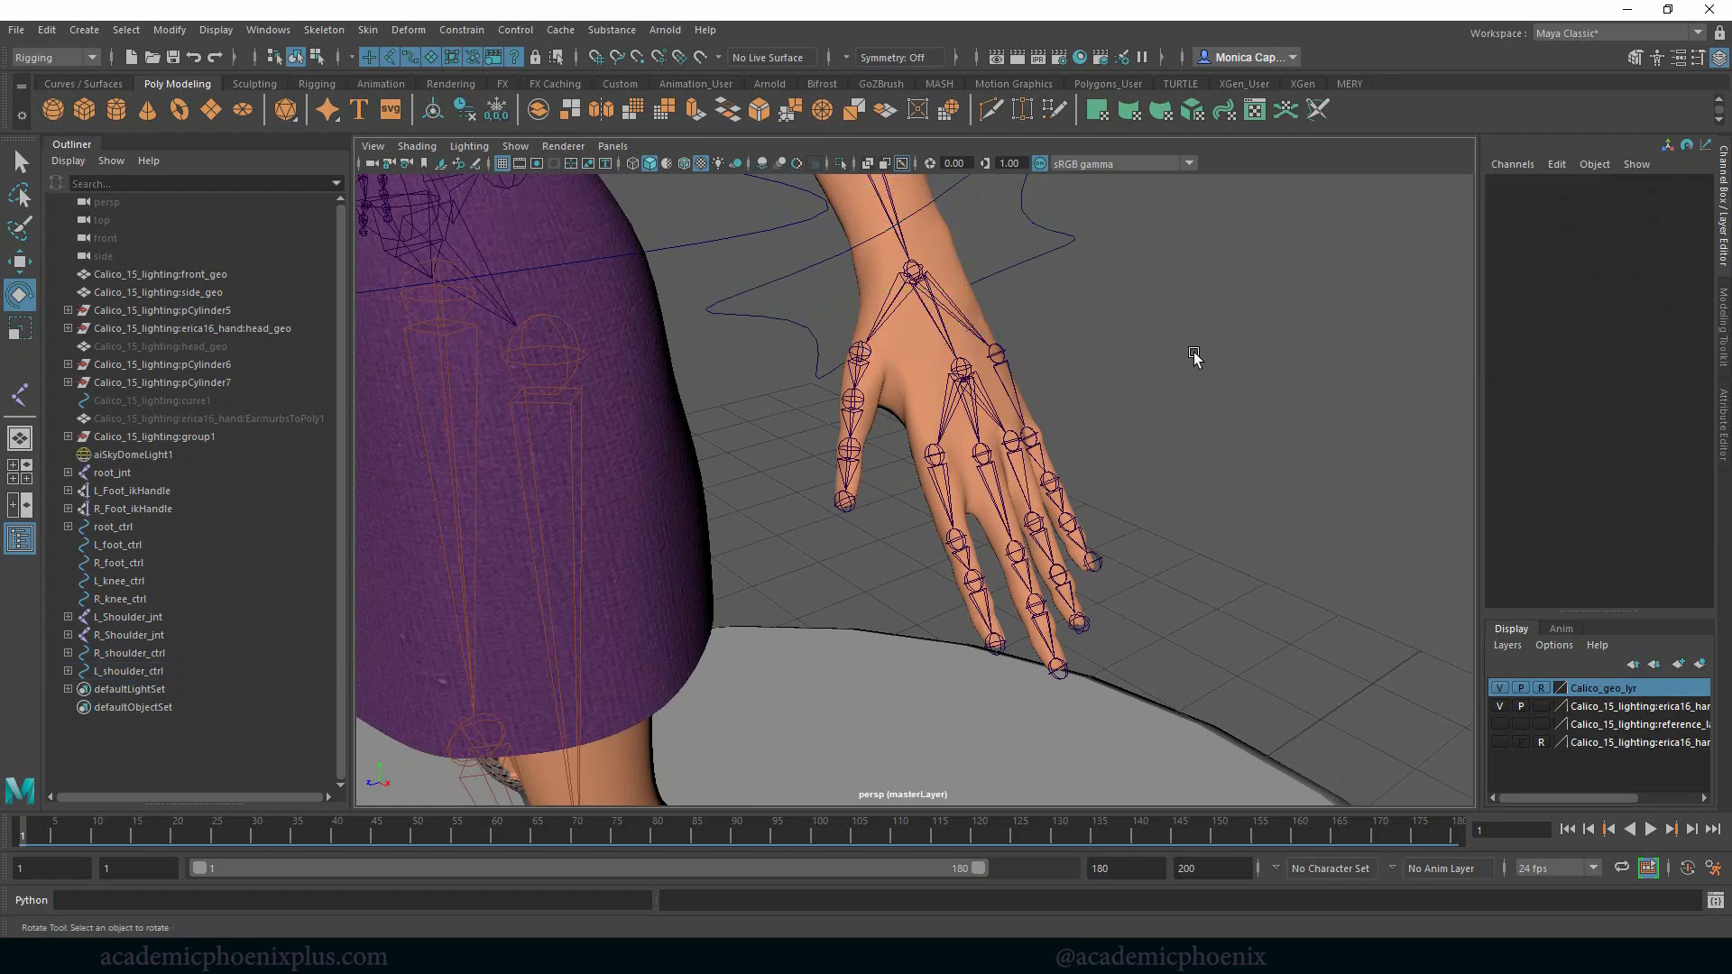
click(1046, 249)
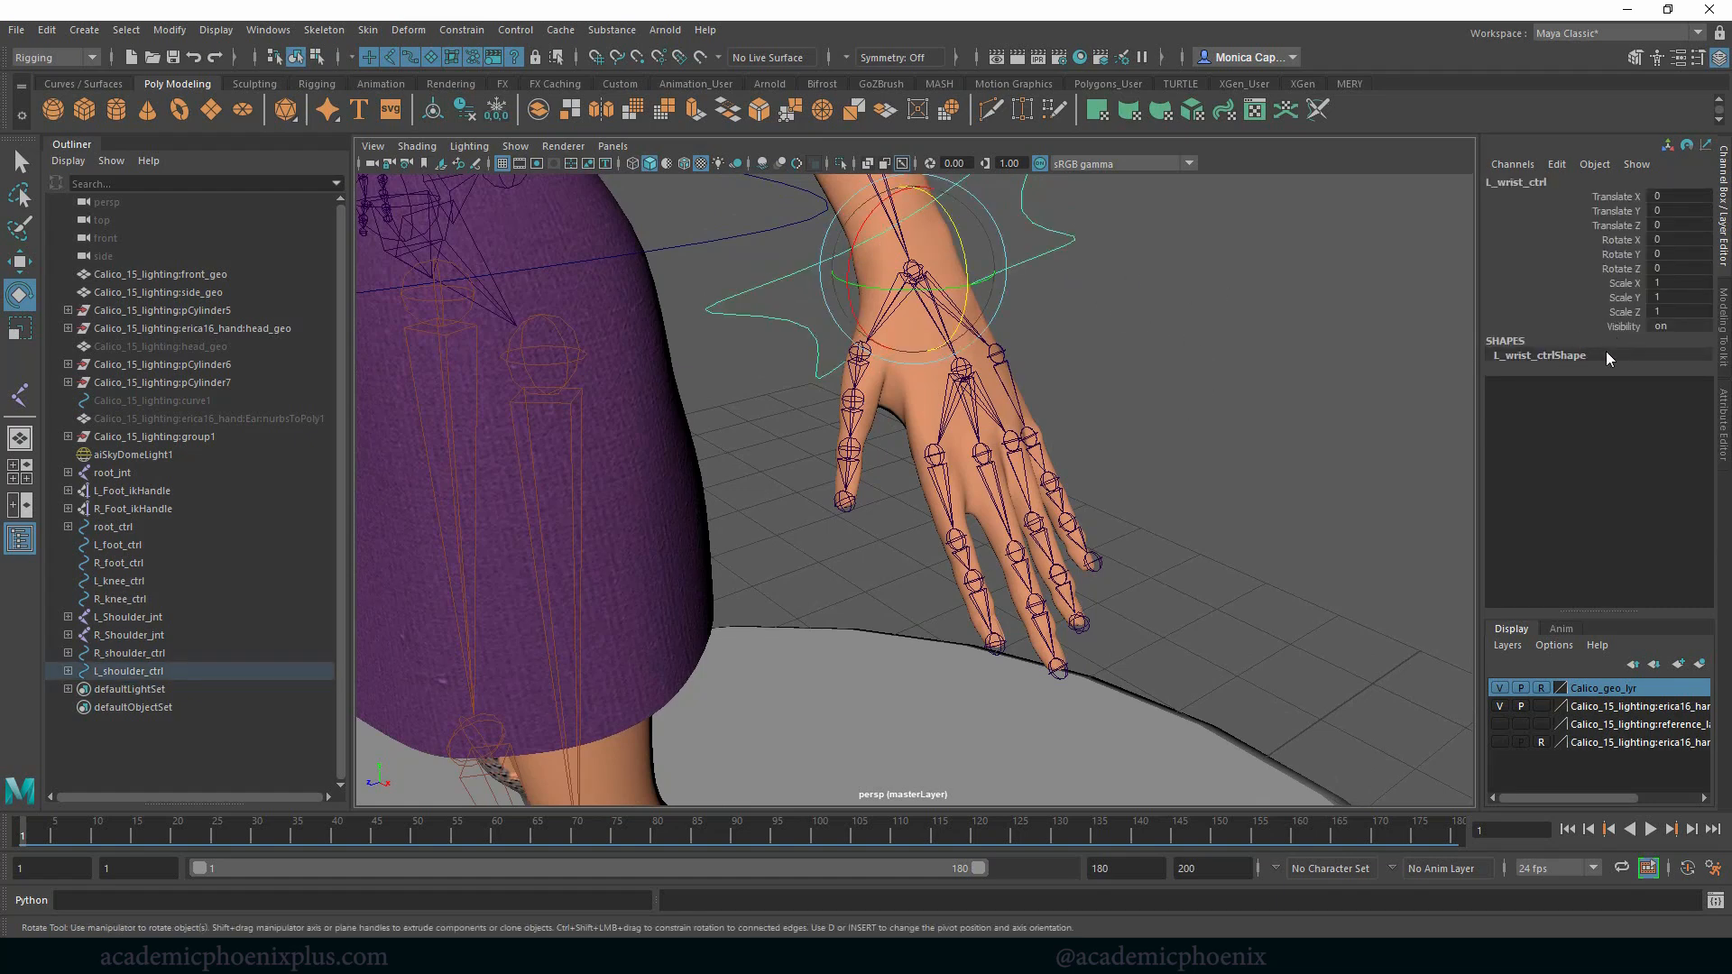
mouse_move(1208, 484)
alt+mouse_down()
mouse_move(1194, 480)
mouse_move(1211, 478)
alt+mouse_up()
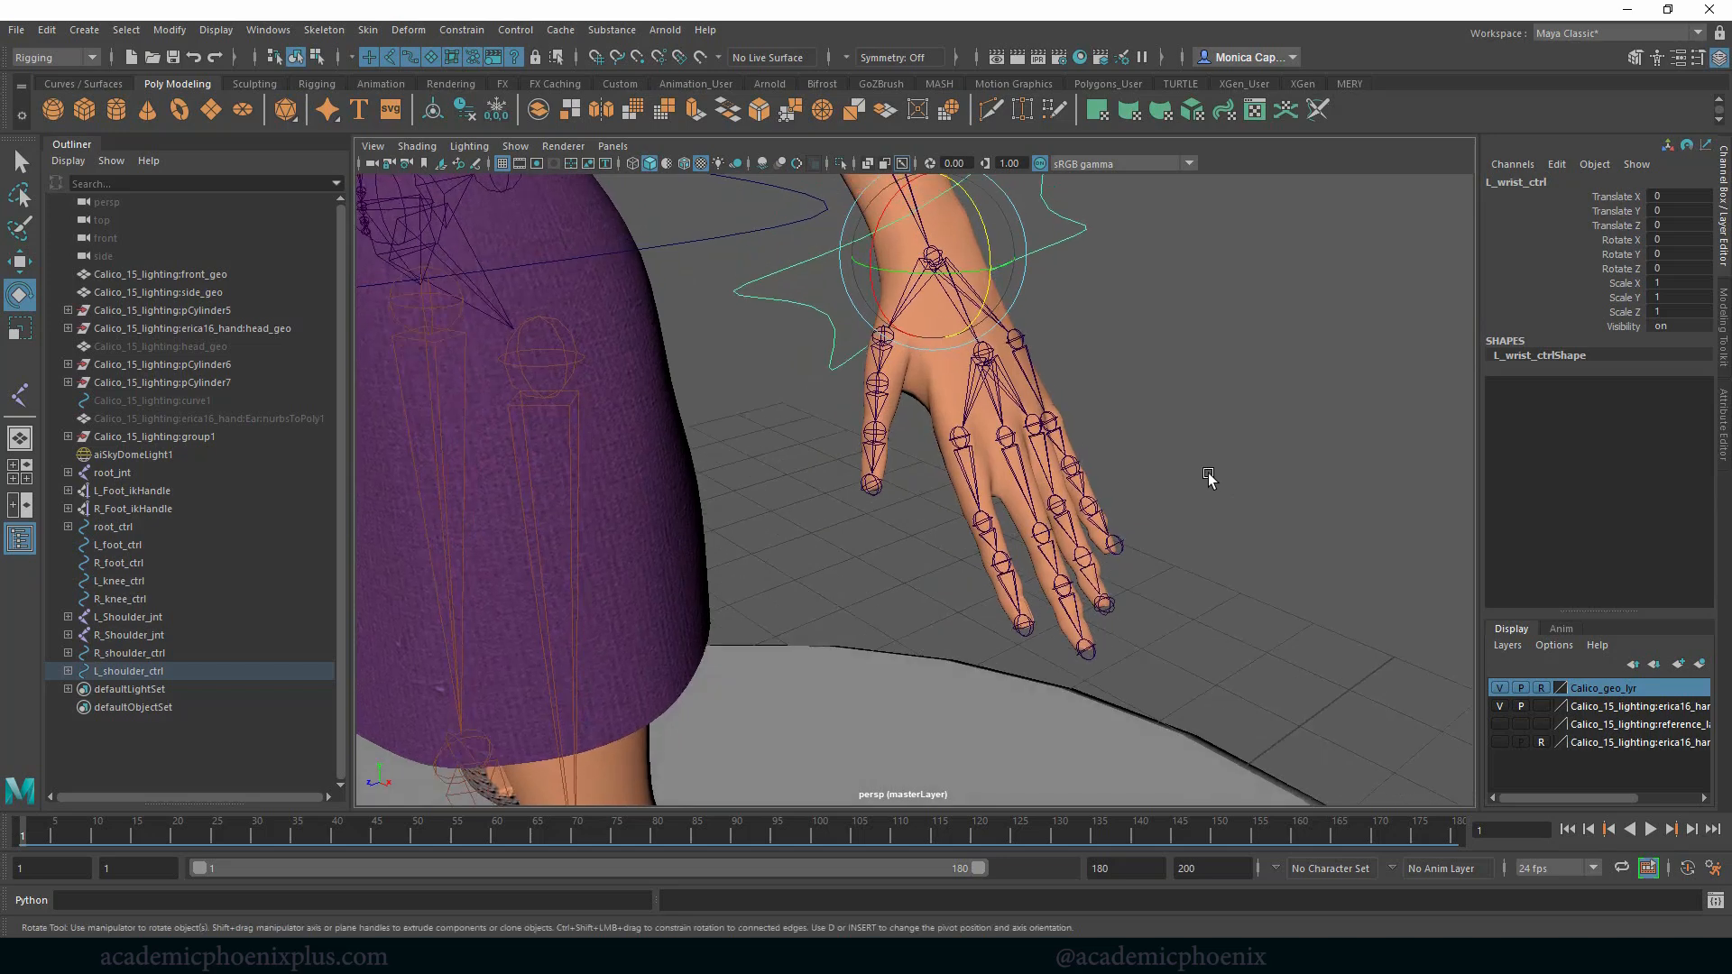
Try rotating the hand with the left wrist control and undo the rotation.
click(1615, 197)
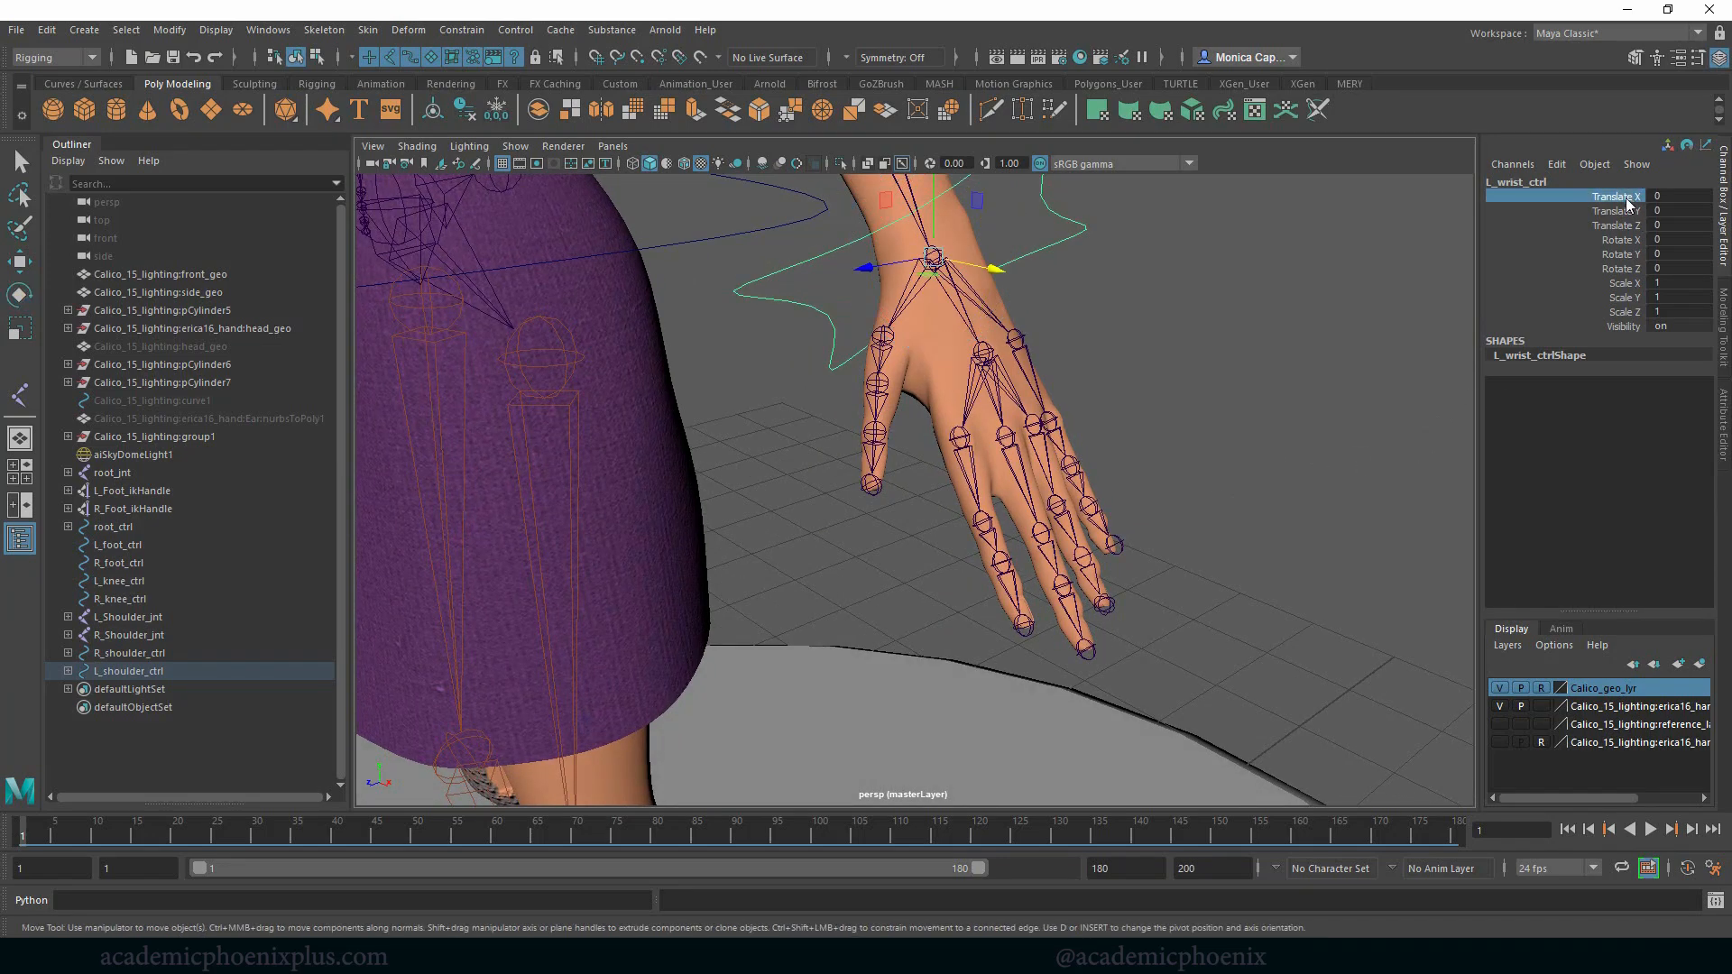
click(1621, 253)
drag(967, 283, 972, 285)
key(ctrl+z)
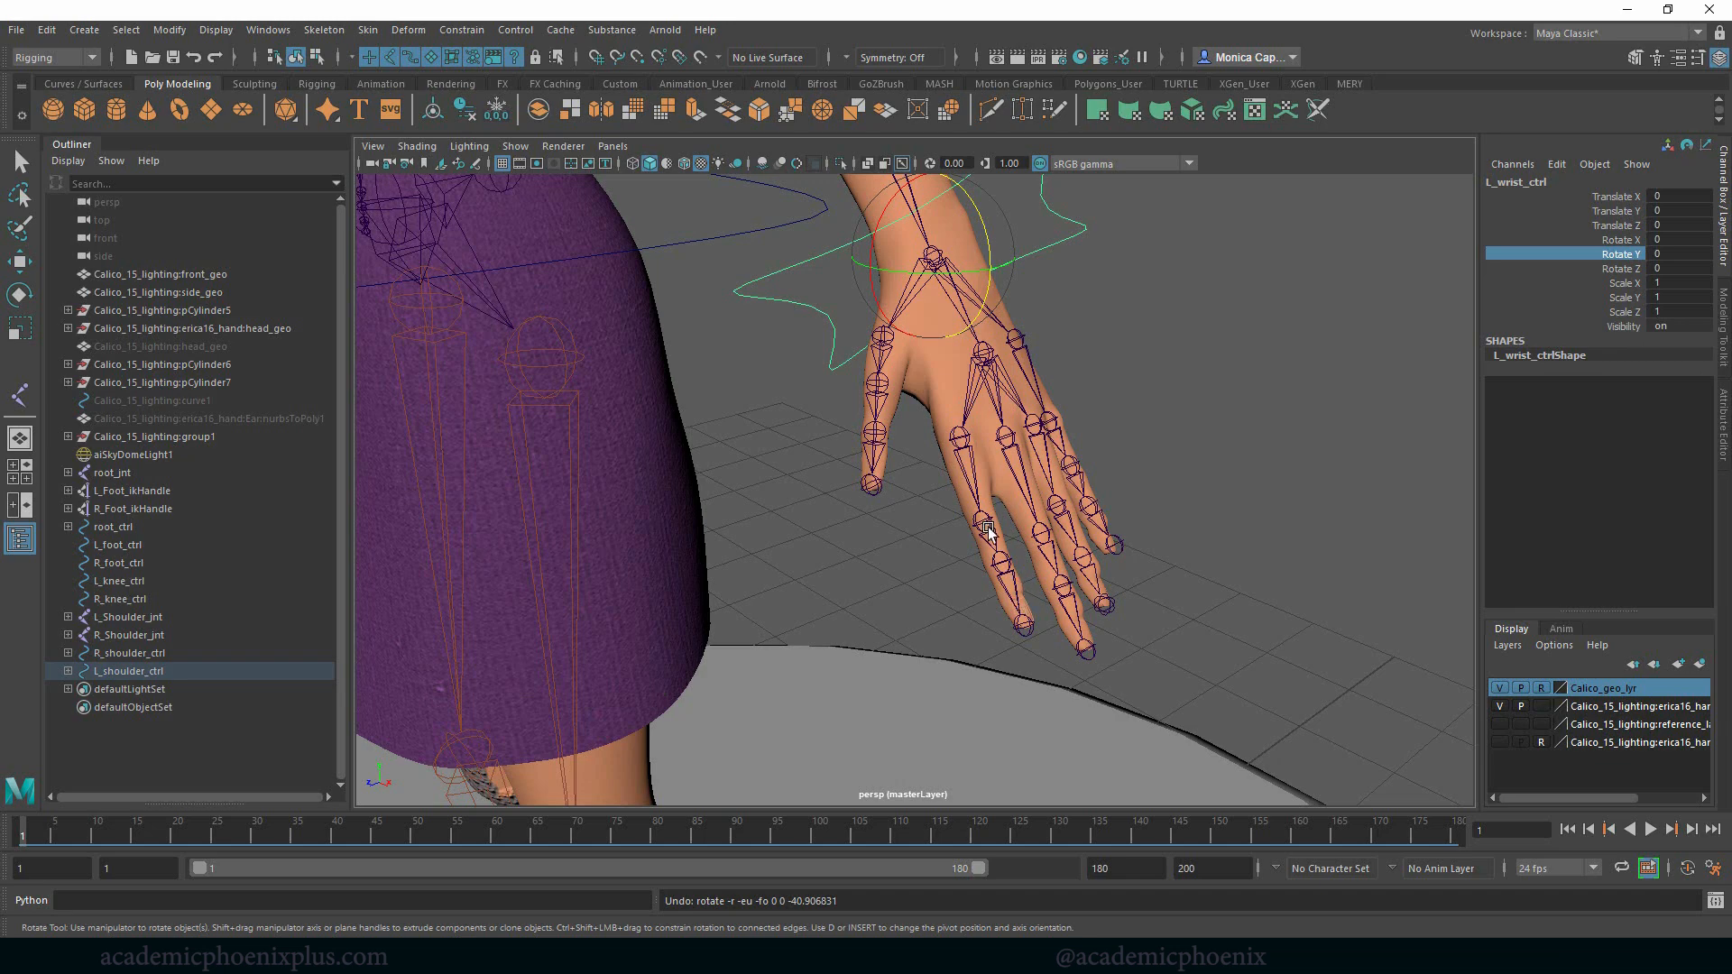
Move the second joints of the left index, middle and ring fingers slightly back toward the knuckles.
alt+drag(1206, 398, 970, 420)
click(834, 521)
key(w)
drag(840, 528, 832, 510)
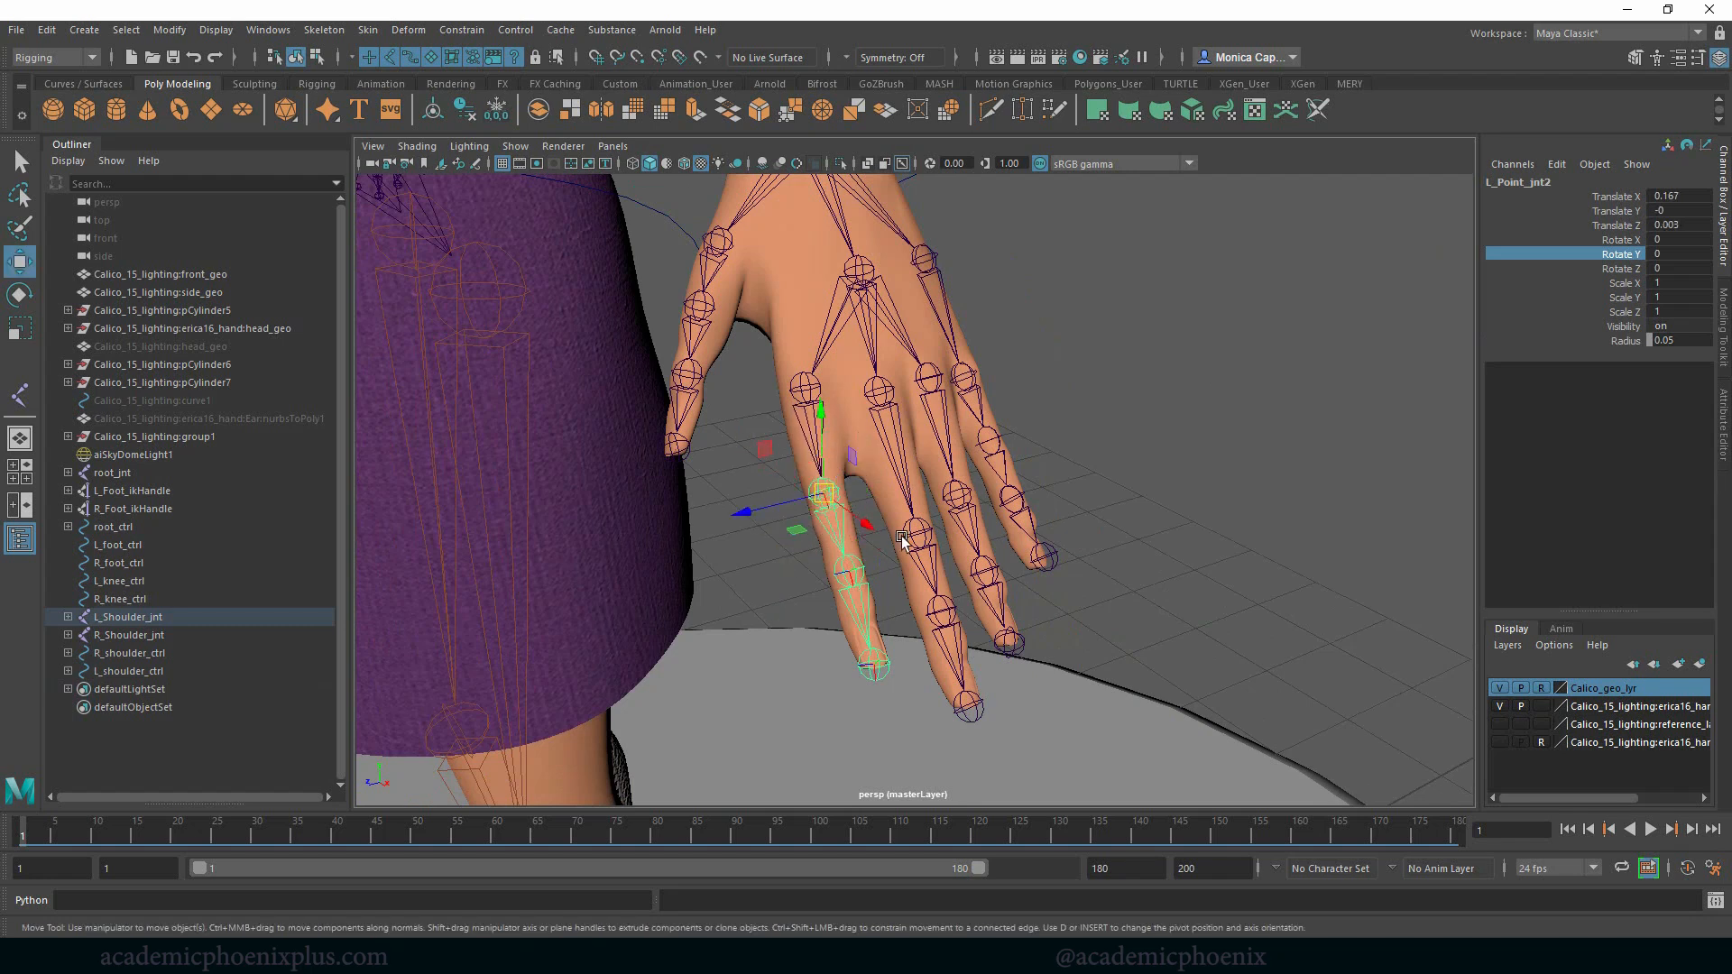
click(915, 530)
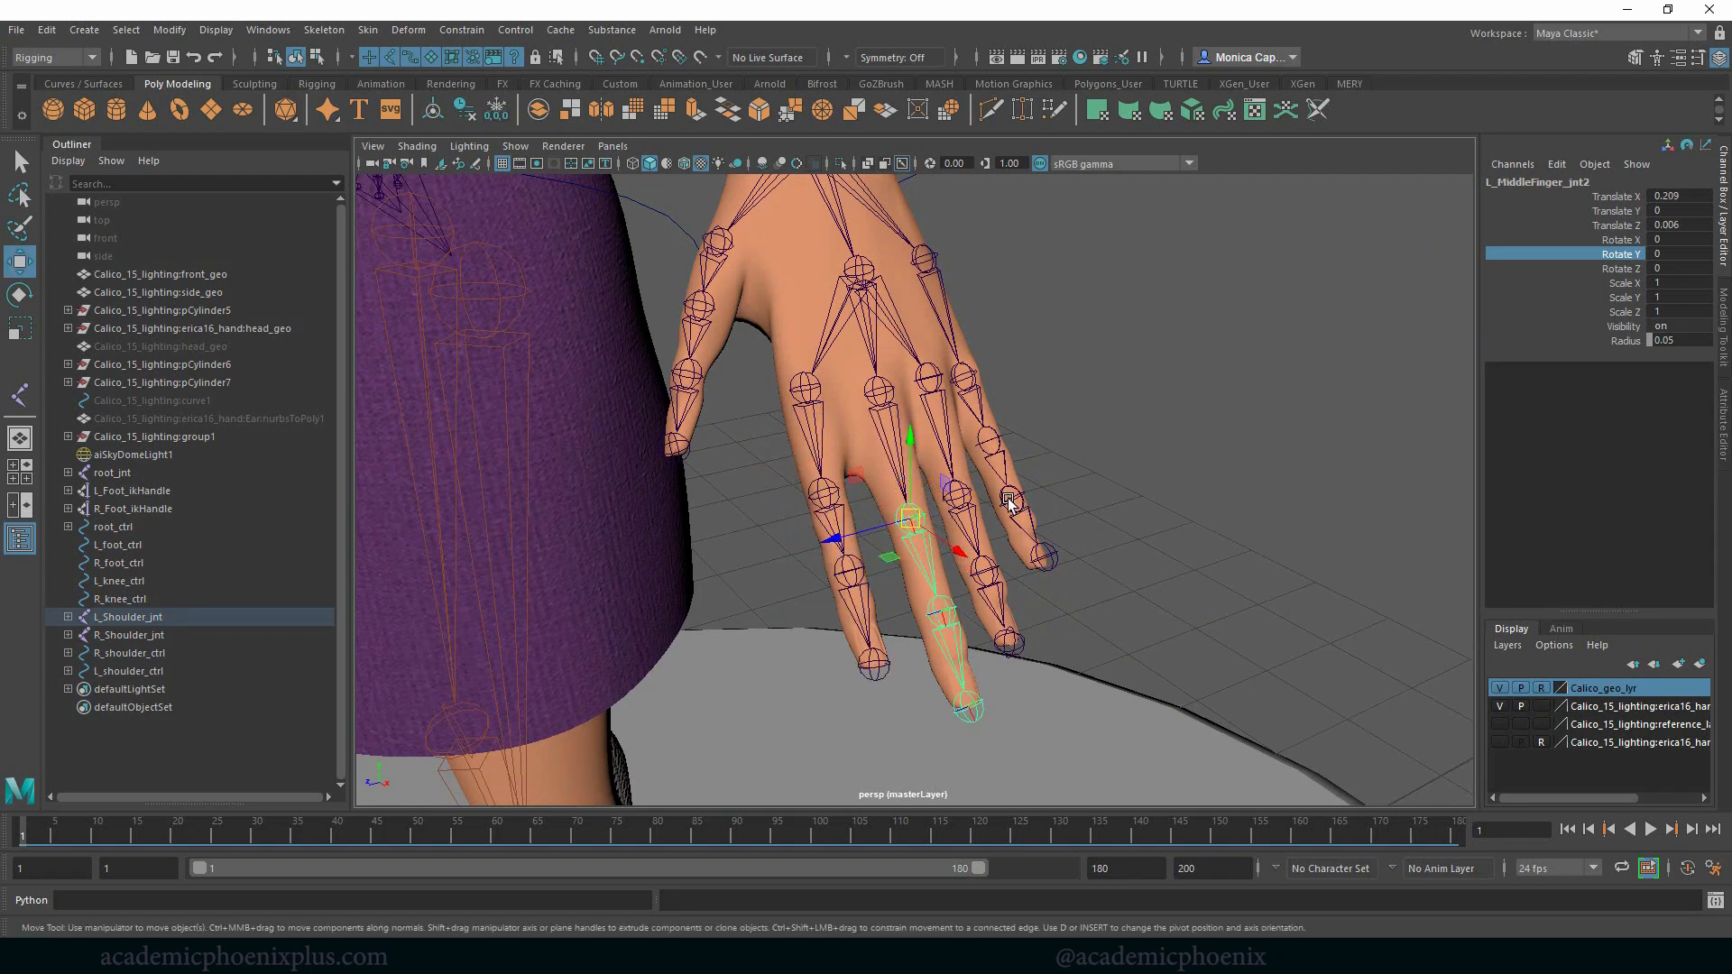
click(959, 497)
drag(958, 496, 953, 485)
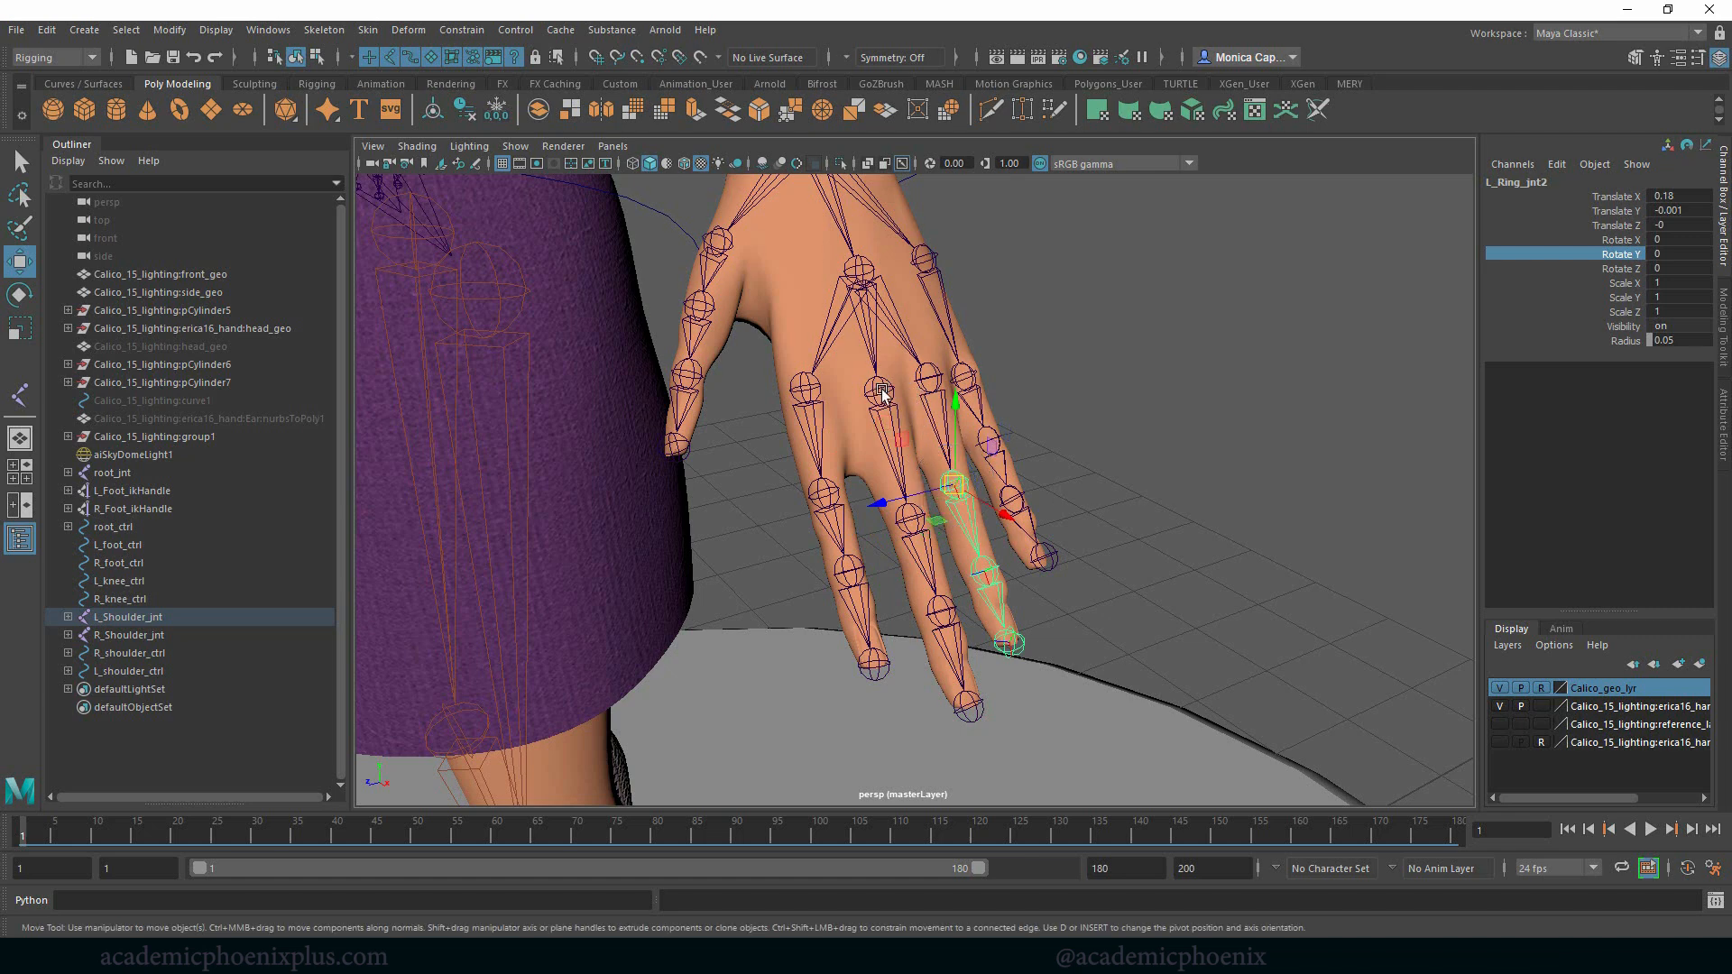
Reposition the base joints of the left middle, index and ring fingers slightly closer to the fingertips.
click(881, 389)
drag(882, 389, 810, 417)
click(797, 400)
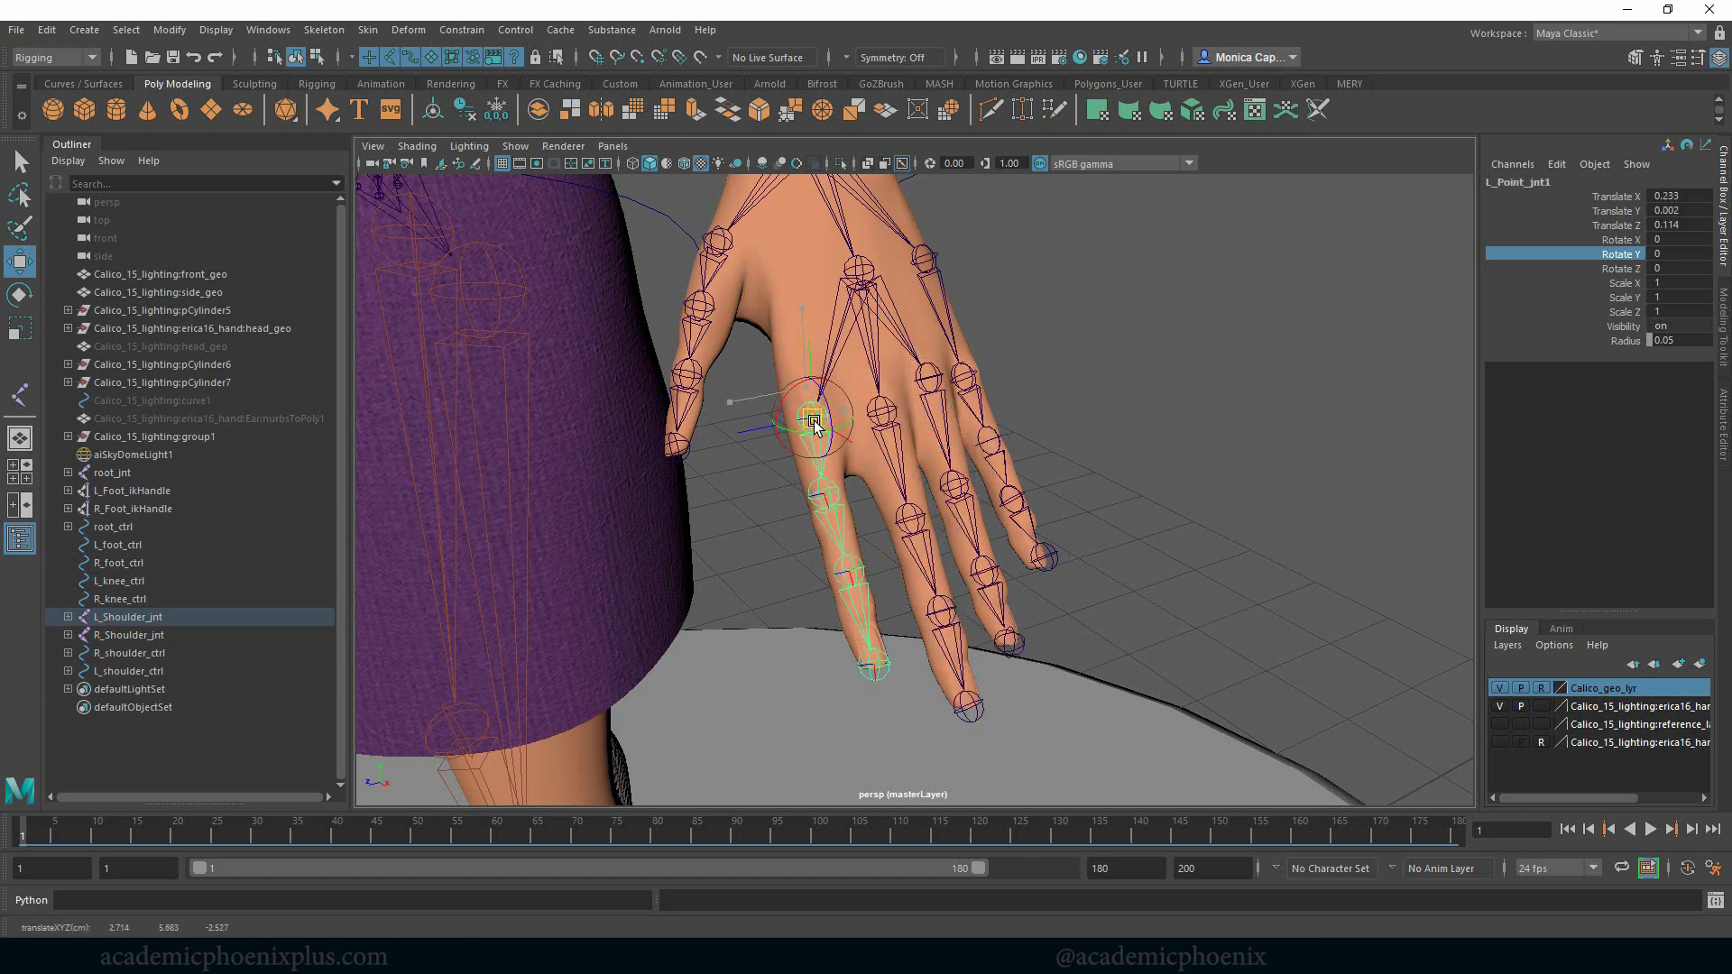
click(930, 377)
drag(930, 381, 934, 402)
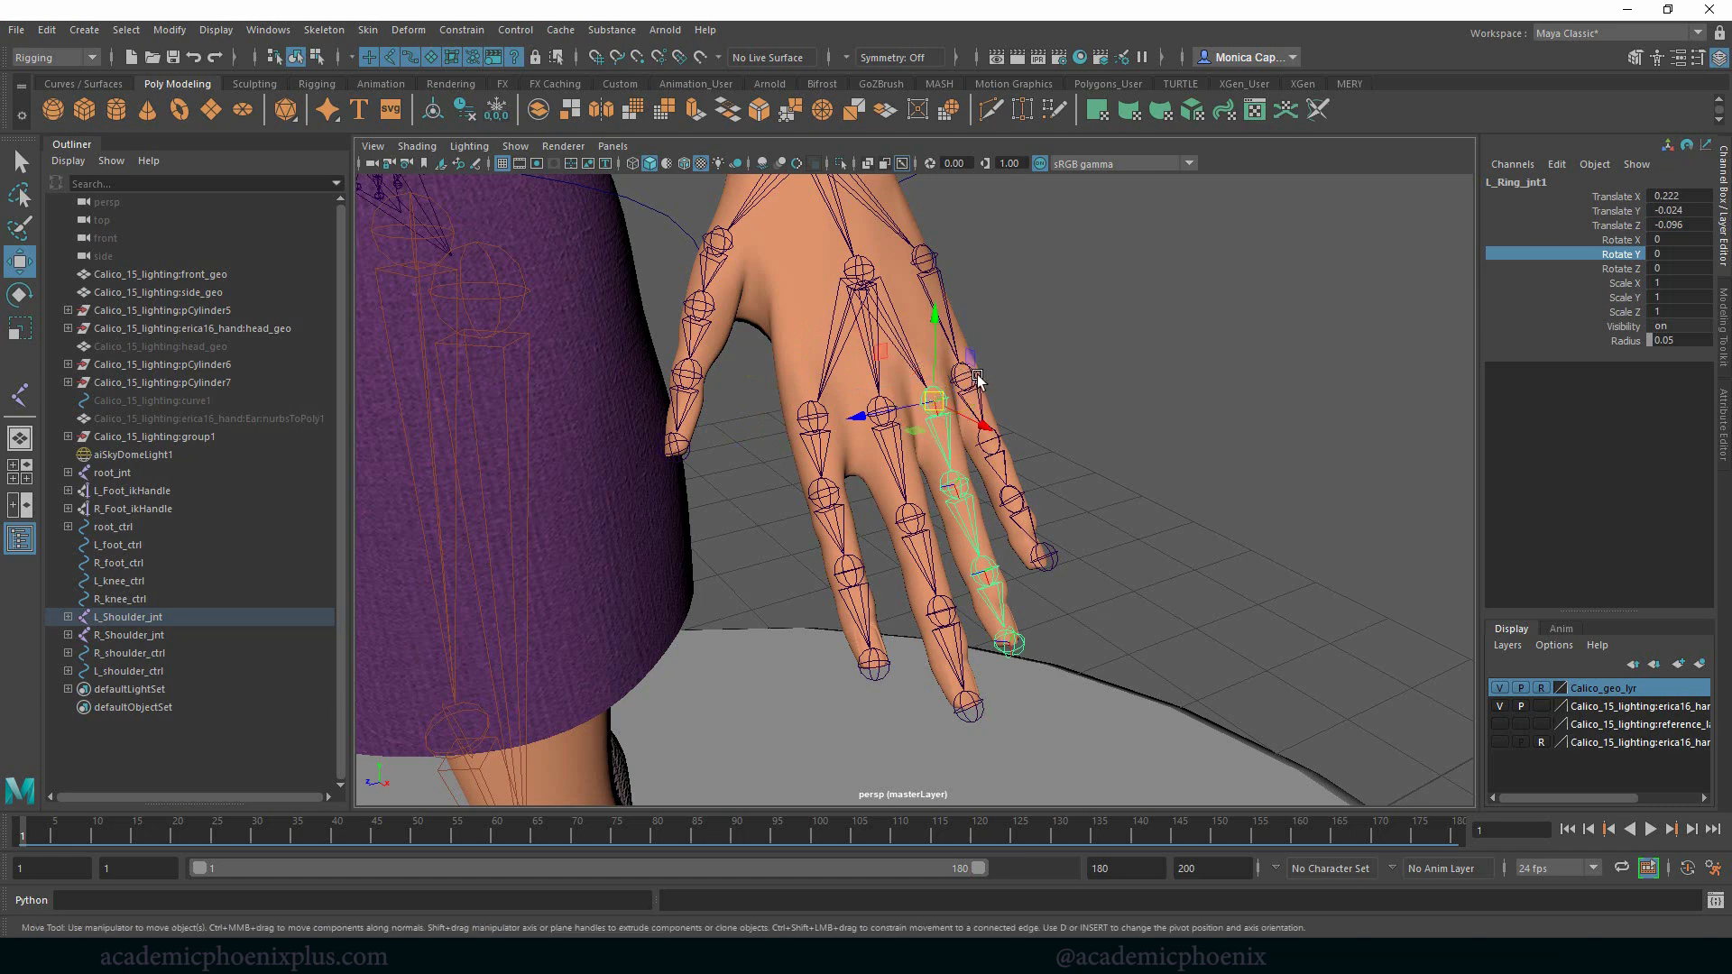
click(1085, 394)
Freeze the transformations of the left hand joint and reorient its joint chain with Orient Joint.
click(863, 277)
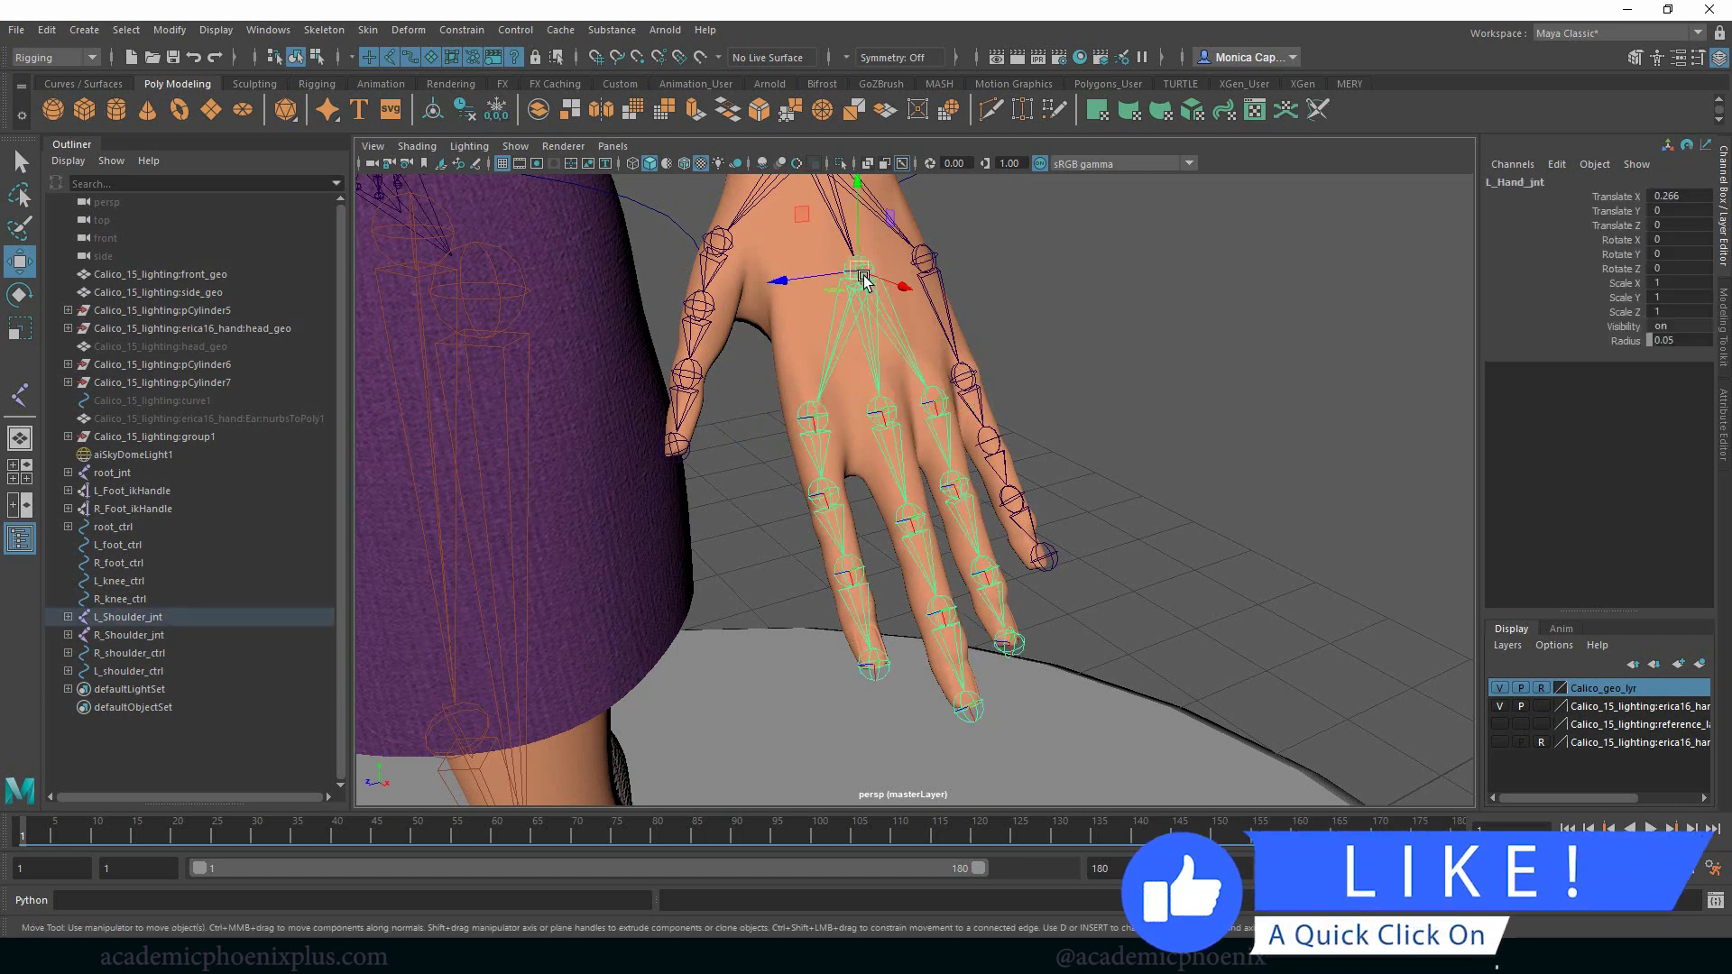
click(408, 30)
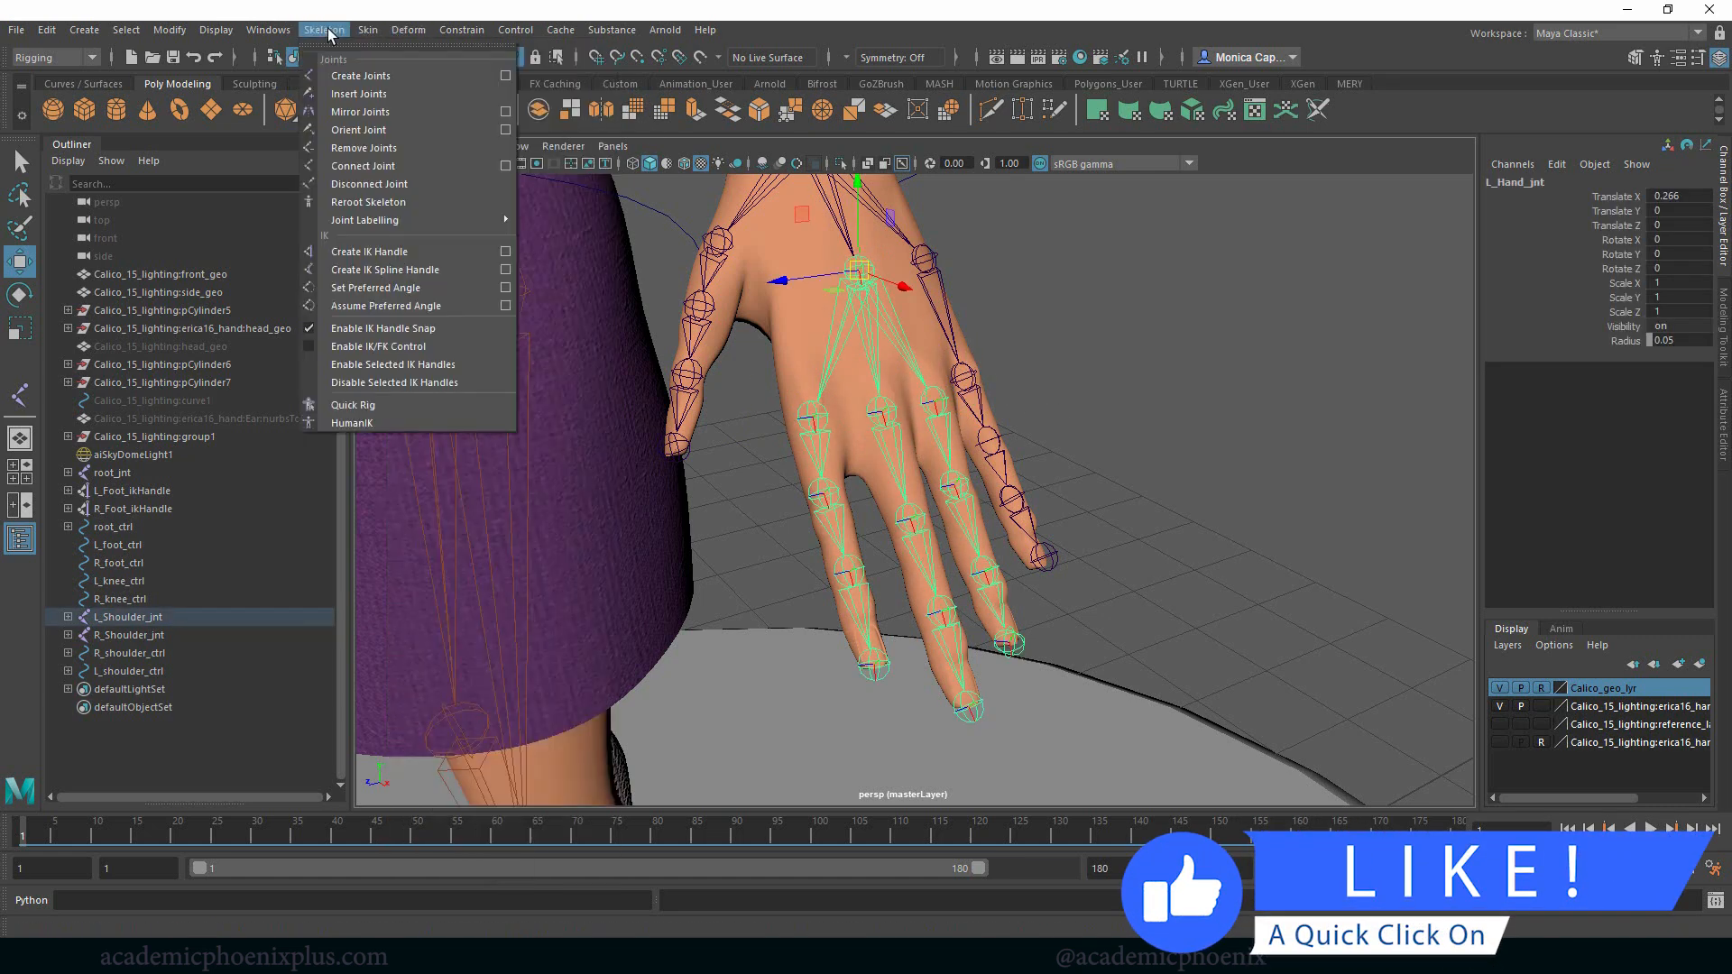
click(314, 34)
click(316, 33)
click(327, 35)
click(498, 107)
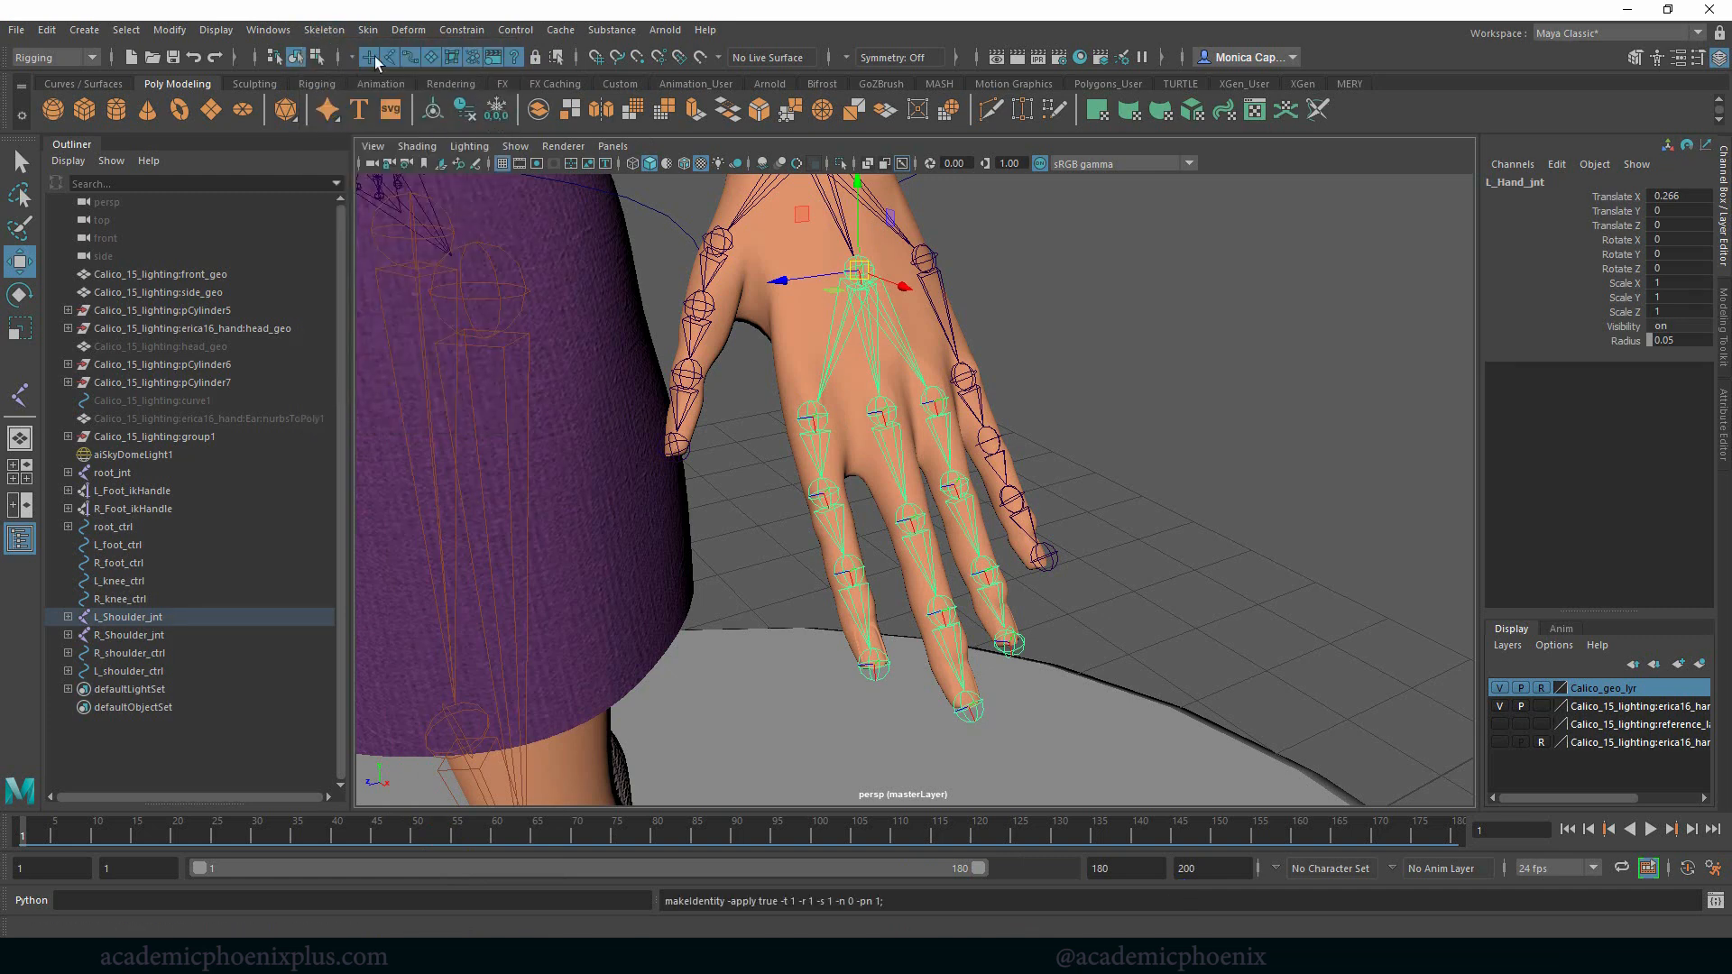
click(321, 30)
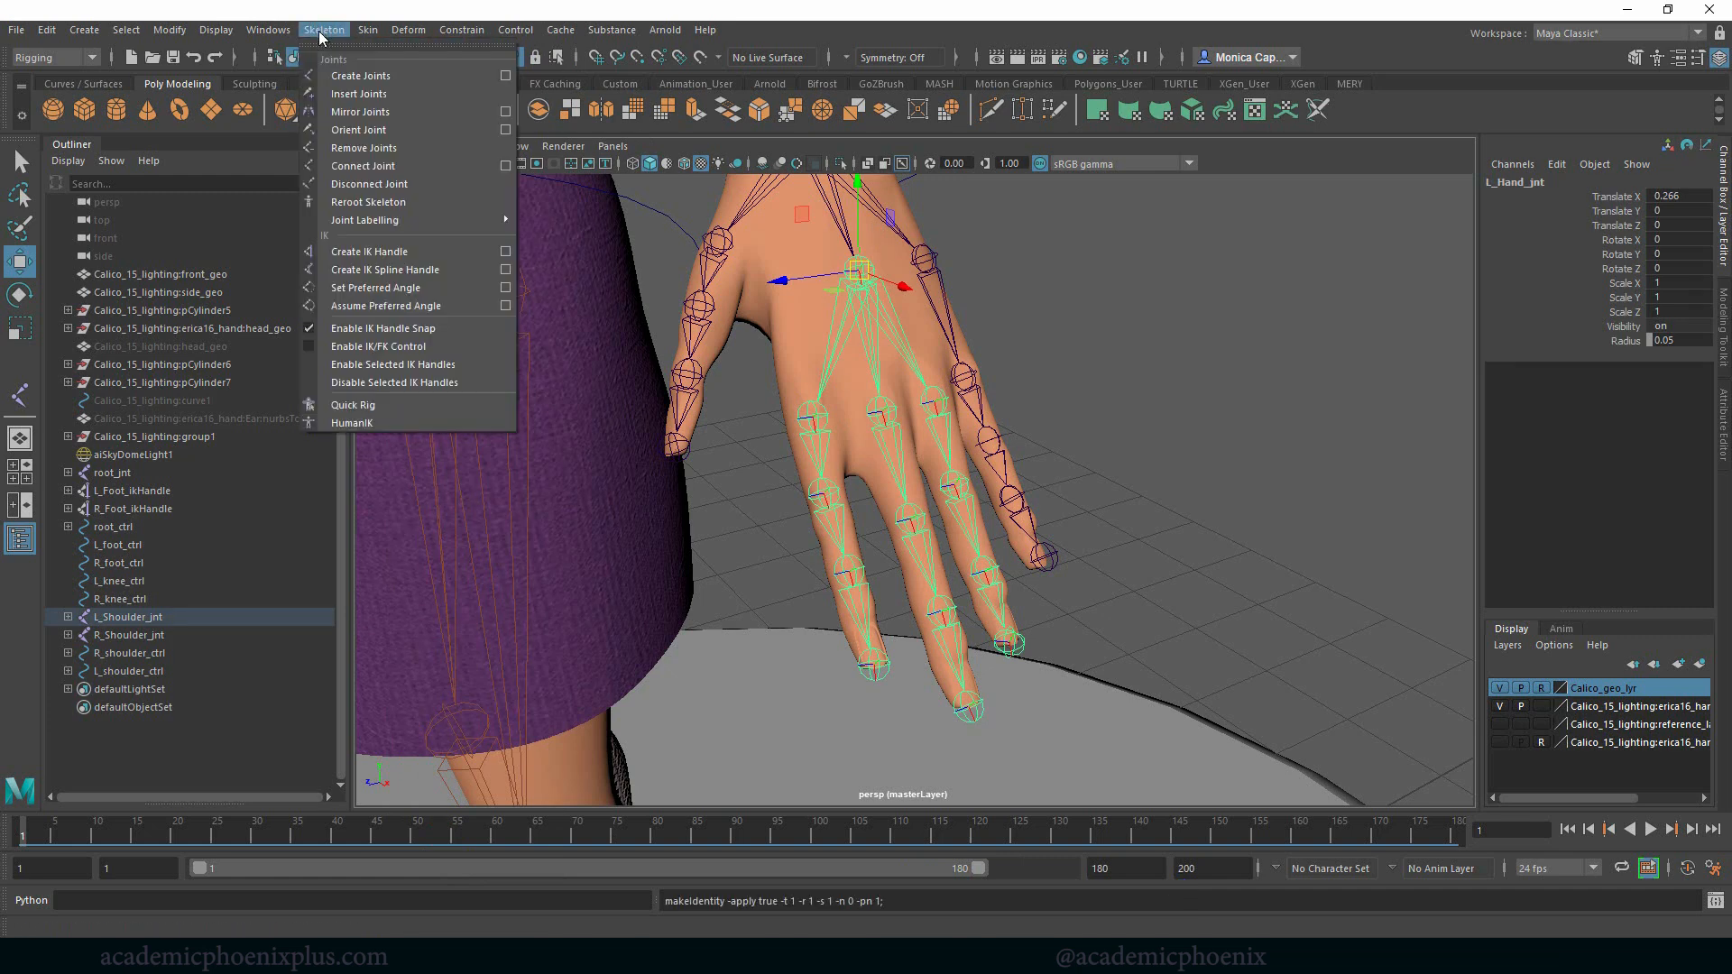
click(375, 135)
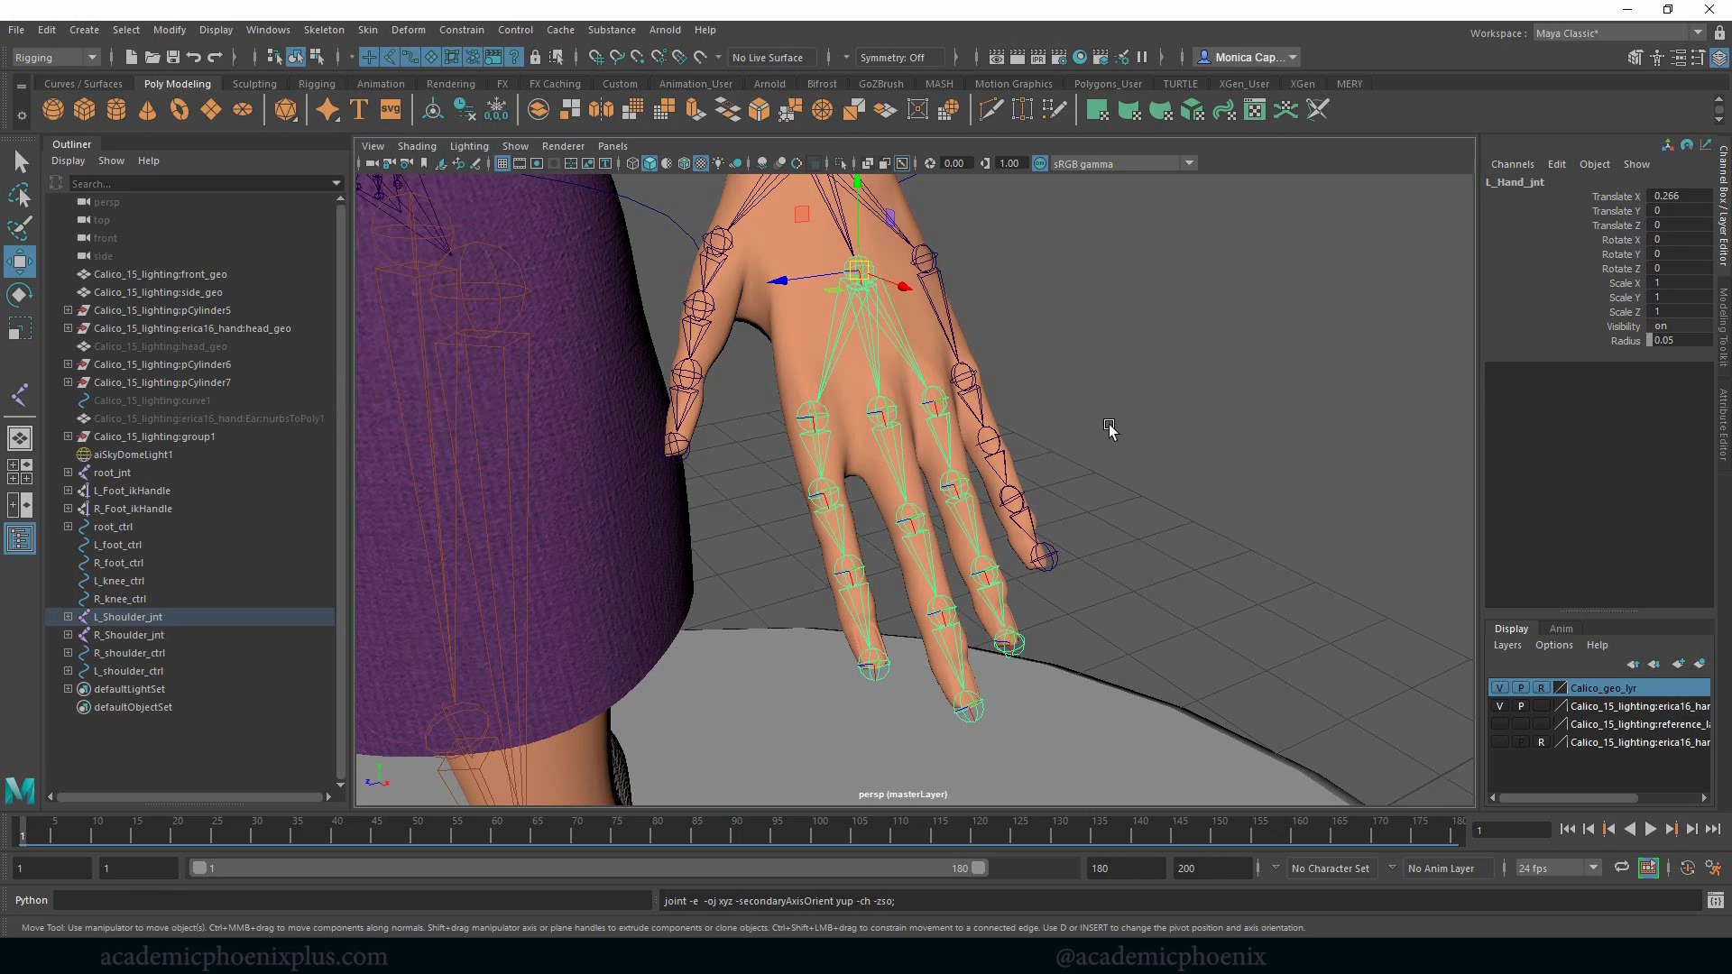
Adjust the second joint of the left ring finger and reorient the joint chain from the finger's base joint.
click(1167, 417)
alt+drag(1168, 417, 716, 428)
click(812, 426)
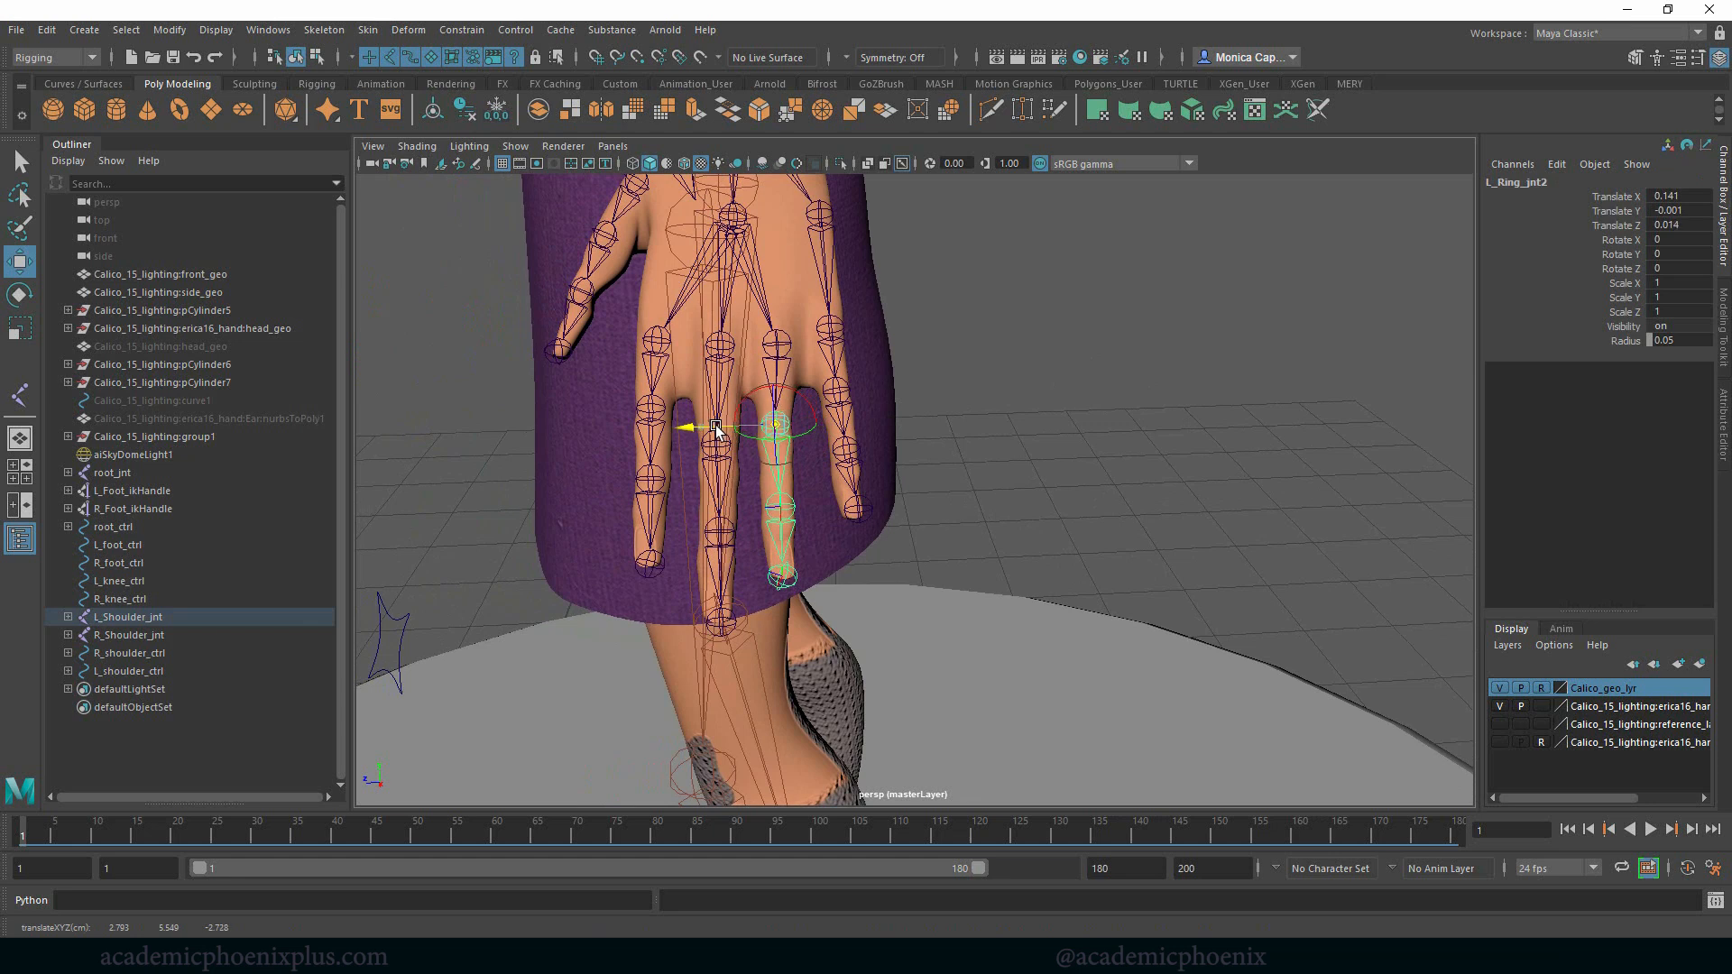
click(792, 348)
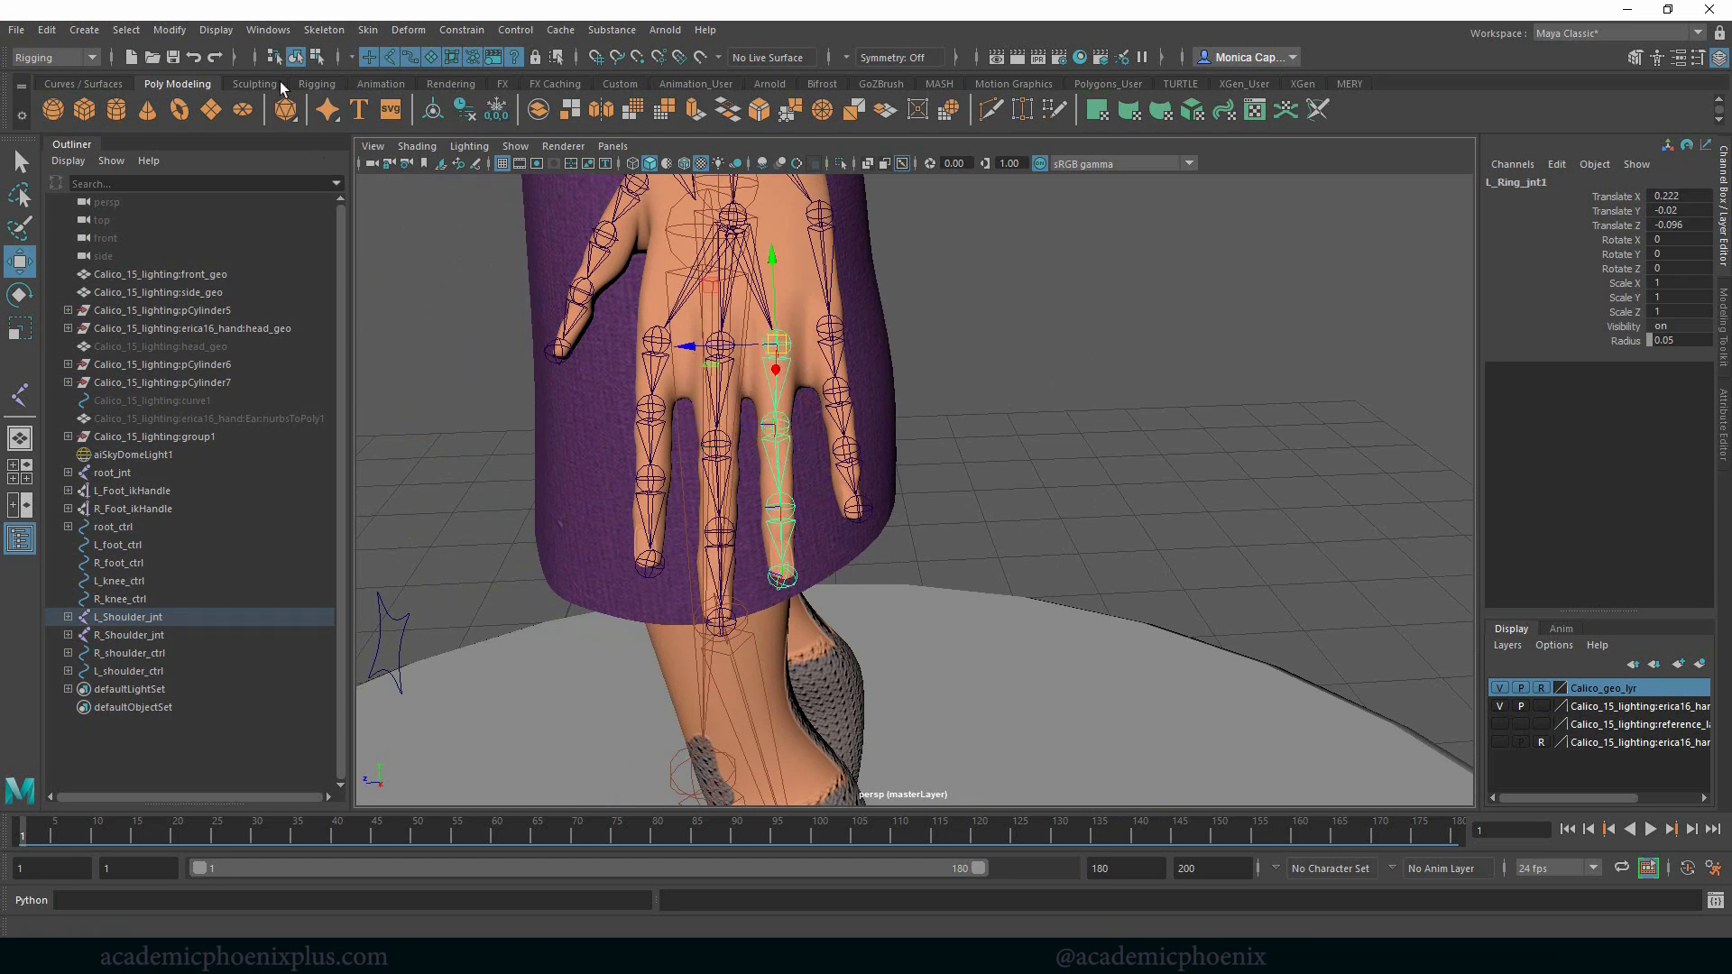
click(324, 30)
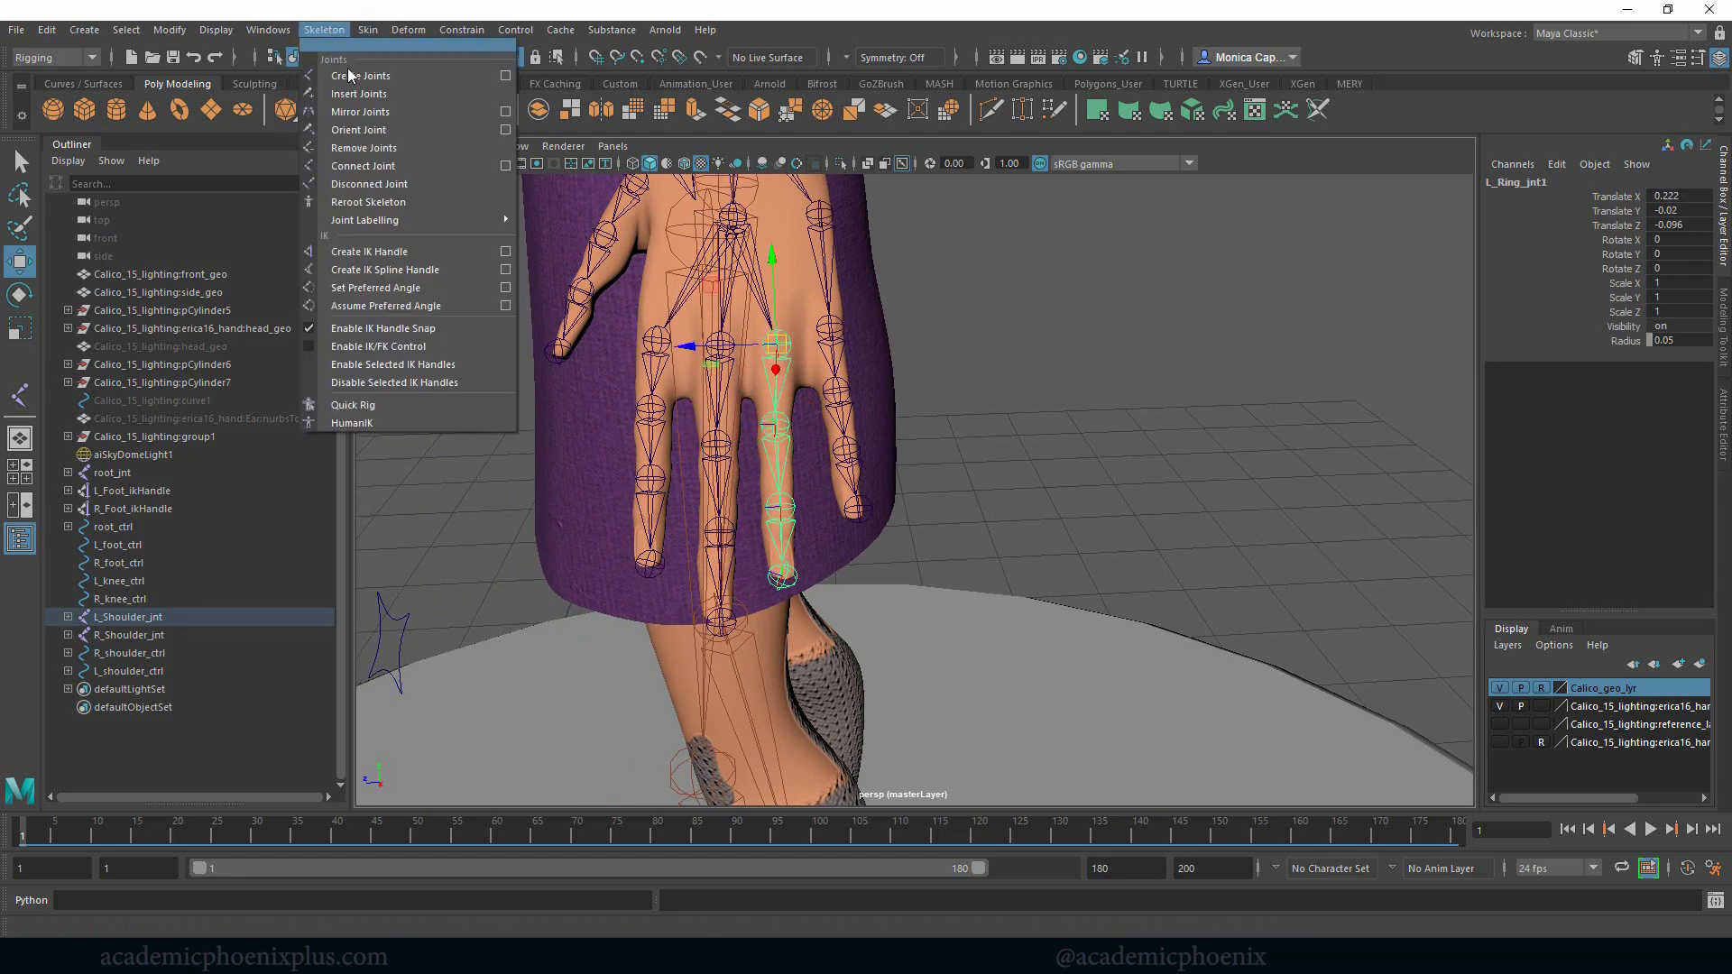
click(384, 132)
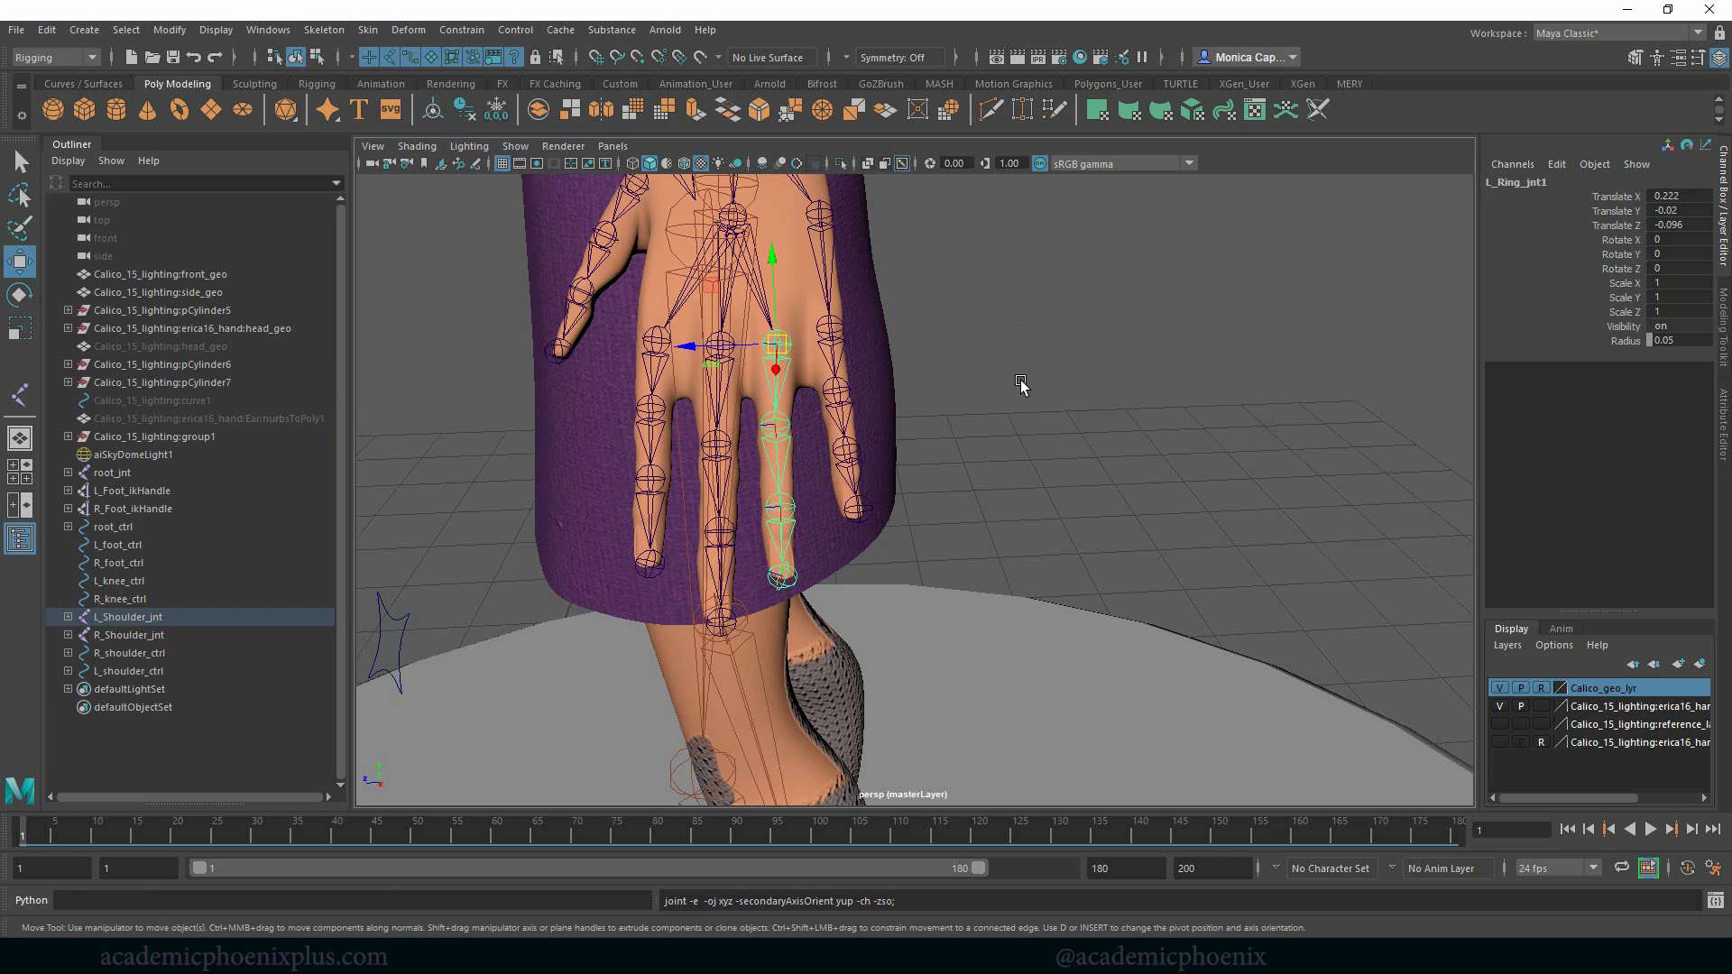
click(1018, 397)
Open the Add Attribute dialog for the left wrist control.
mouse_move(1018, 397)
alt+mouse_down()
mouse_move(1117, 391)
mouse_move(1047, 388)
alt+mouse_up()
alt+middle_drag(1164, 285, 1170, 338)
alt+right_drag(1169, 338, 1070, 280)
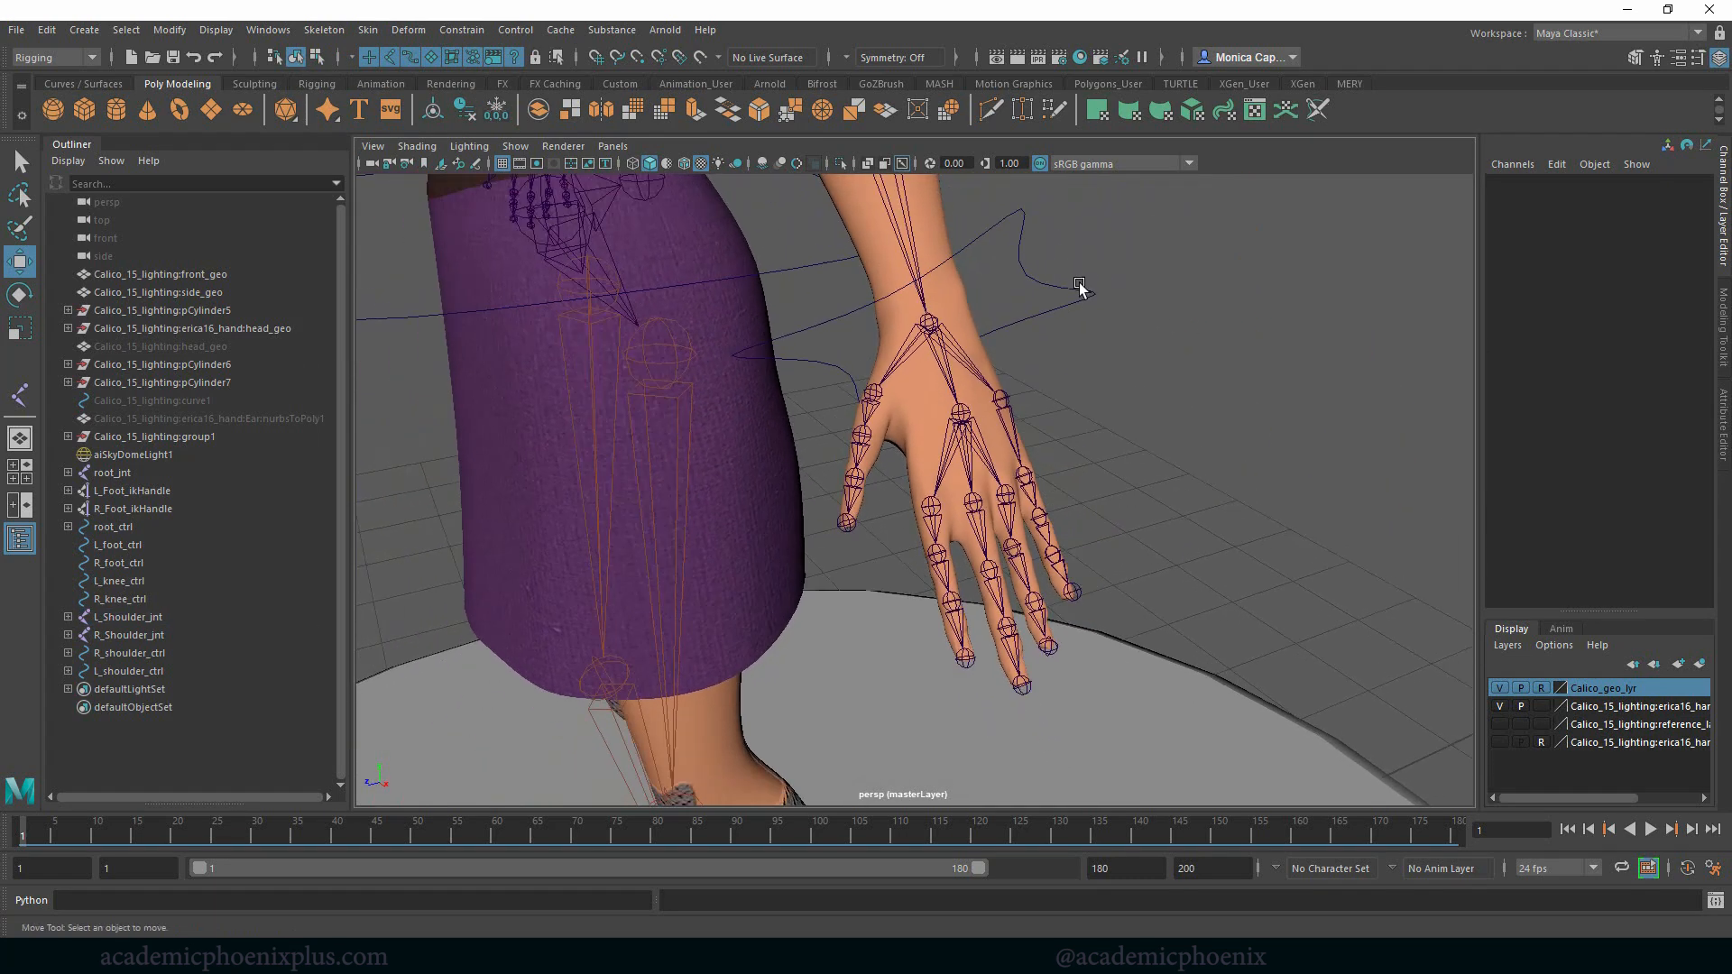
click(1086, 296)
click(1105, 374)
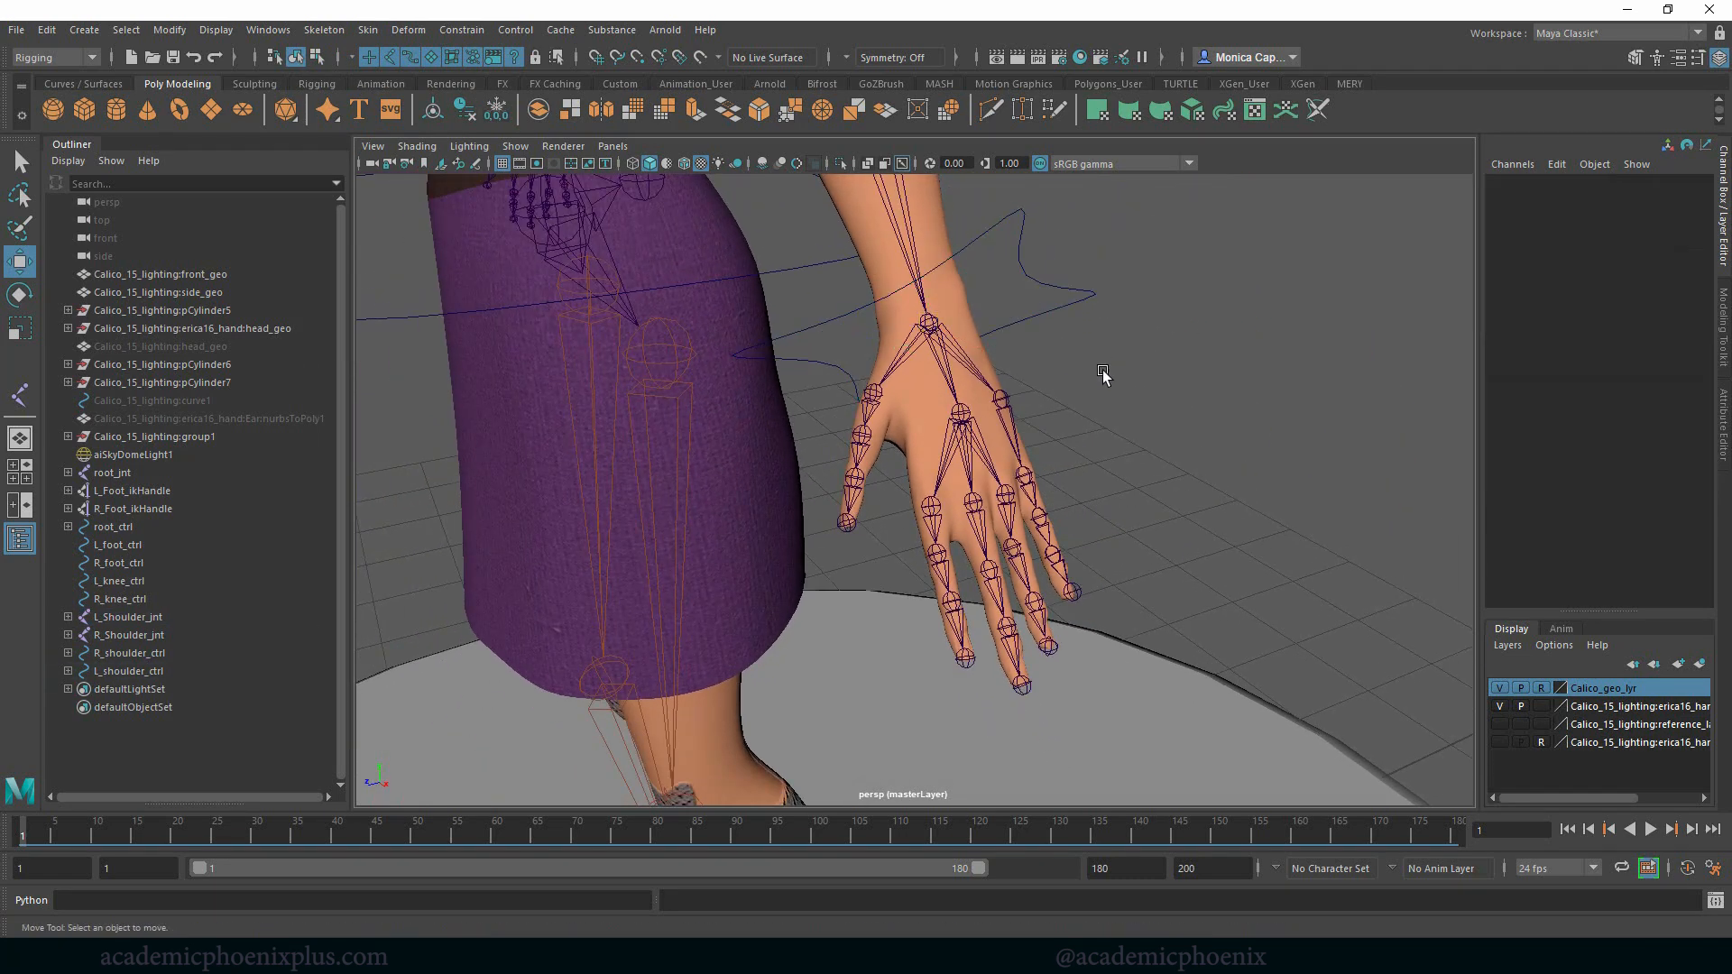
click(1042, 485)
click(1077, 303)
click(1085, 296)
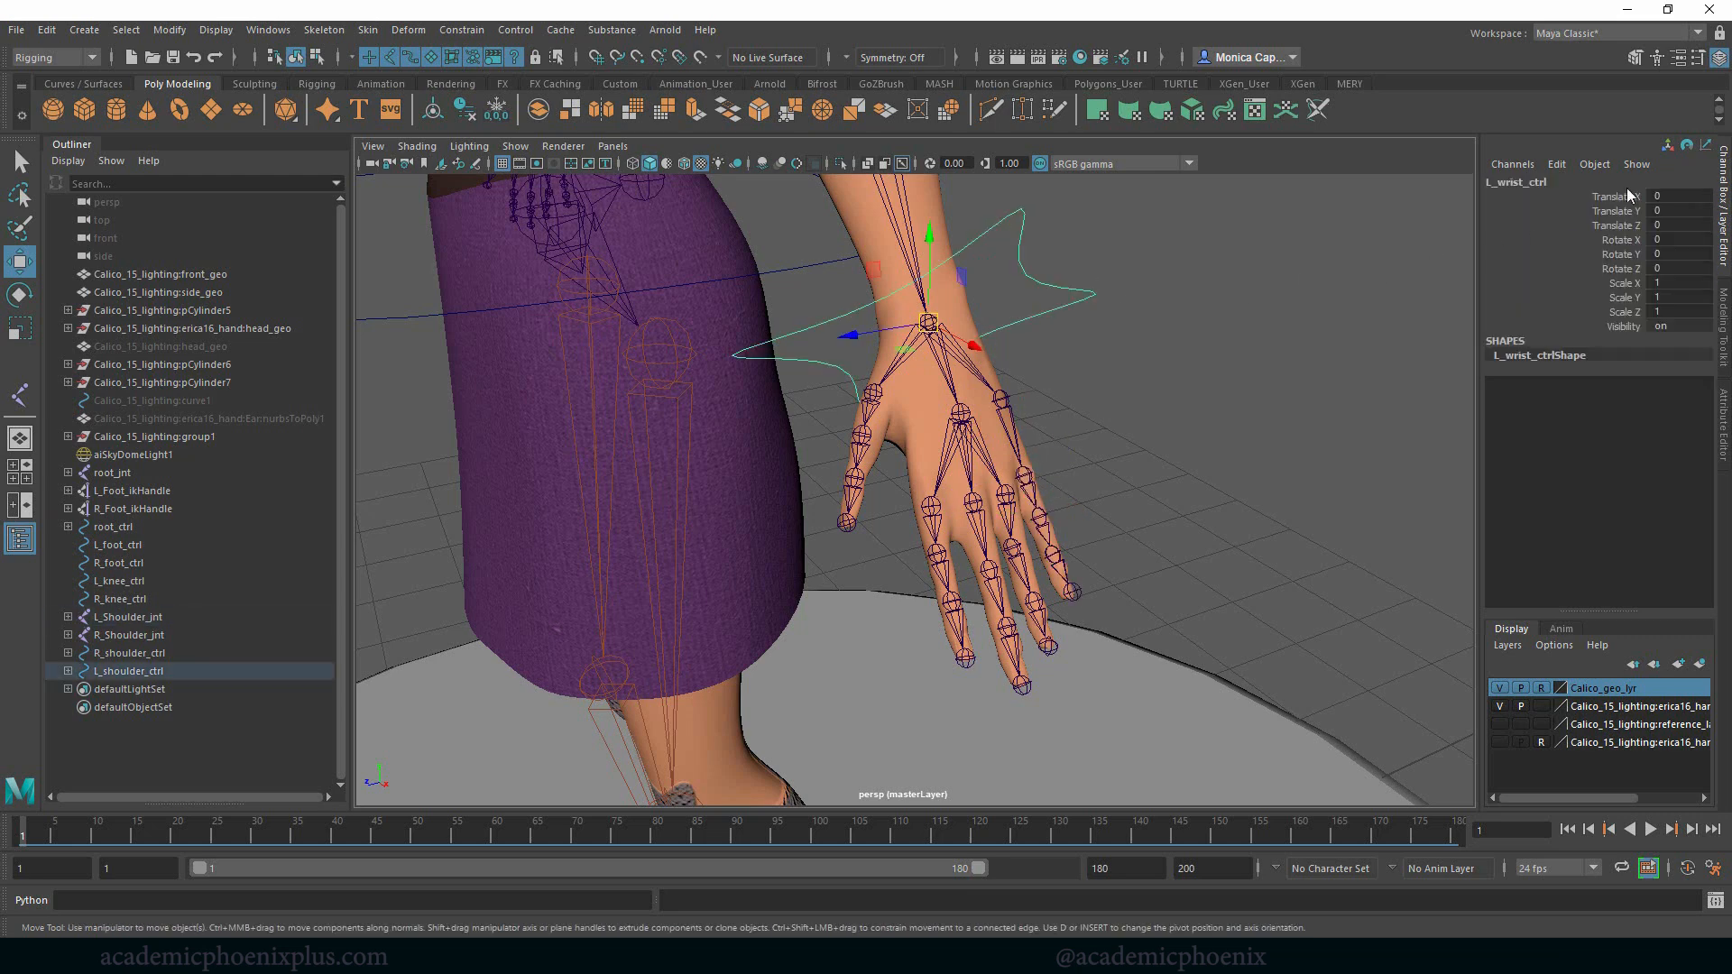
click(1523, 166)
click(1058, 266)
drag(1057, 266, 1047, 301)
click(1561, 166)
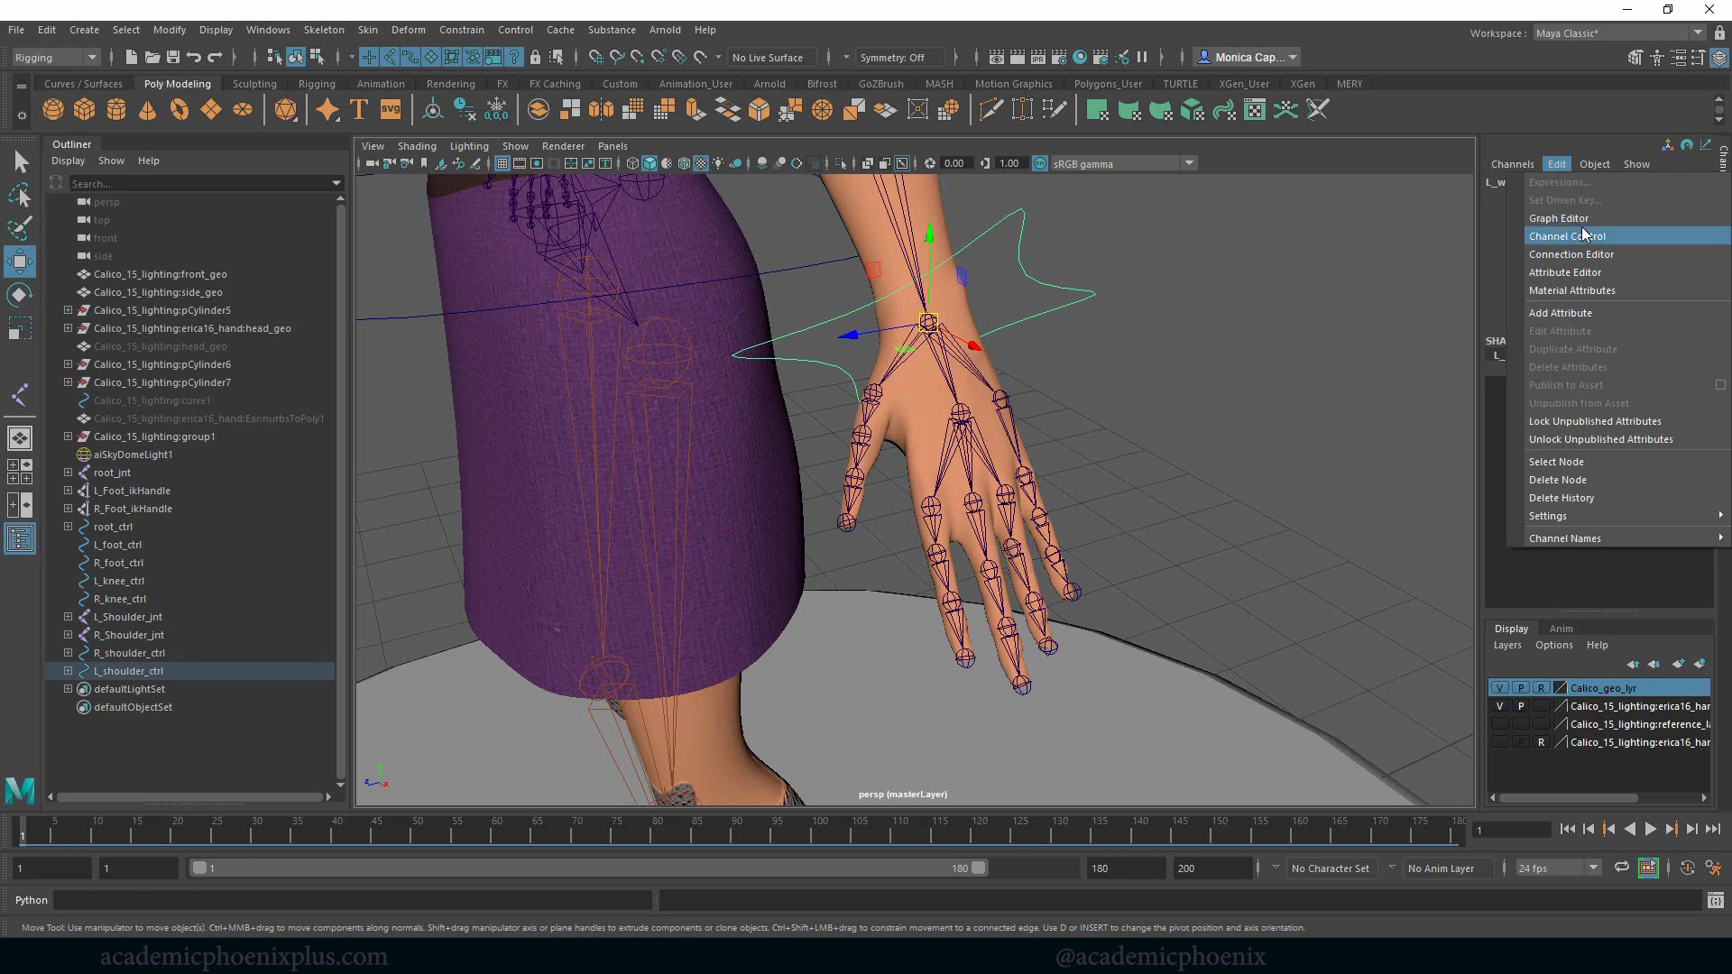
click(1571, 310)
drag(705, 336, 1150, 190)
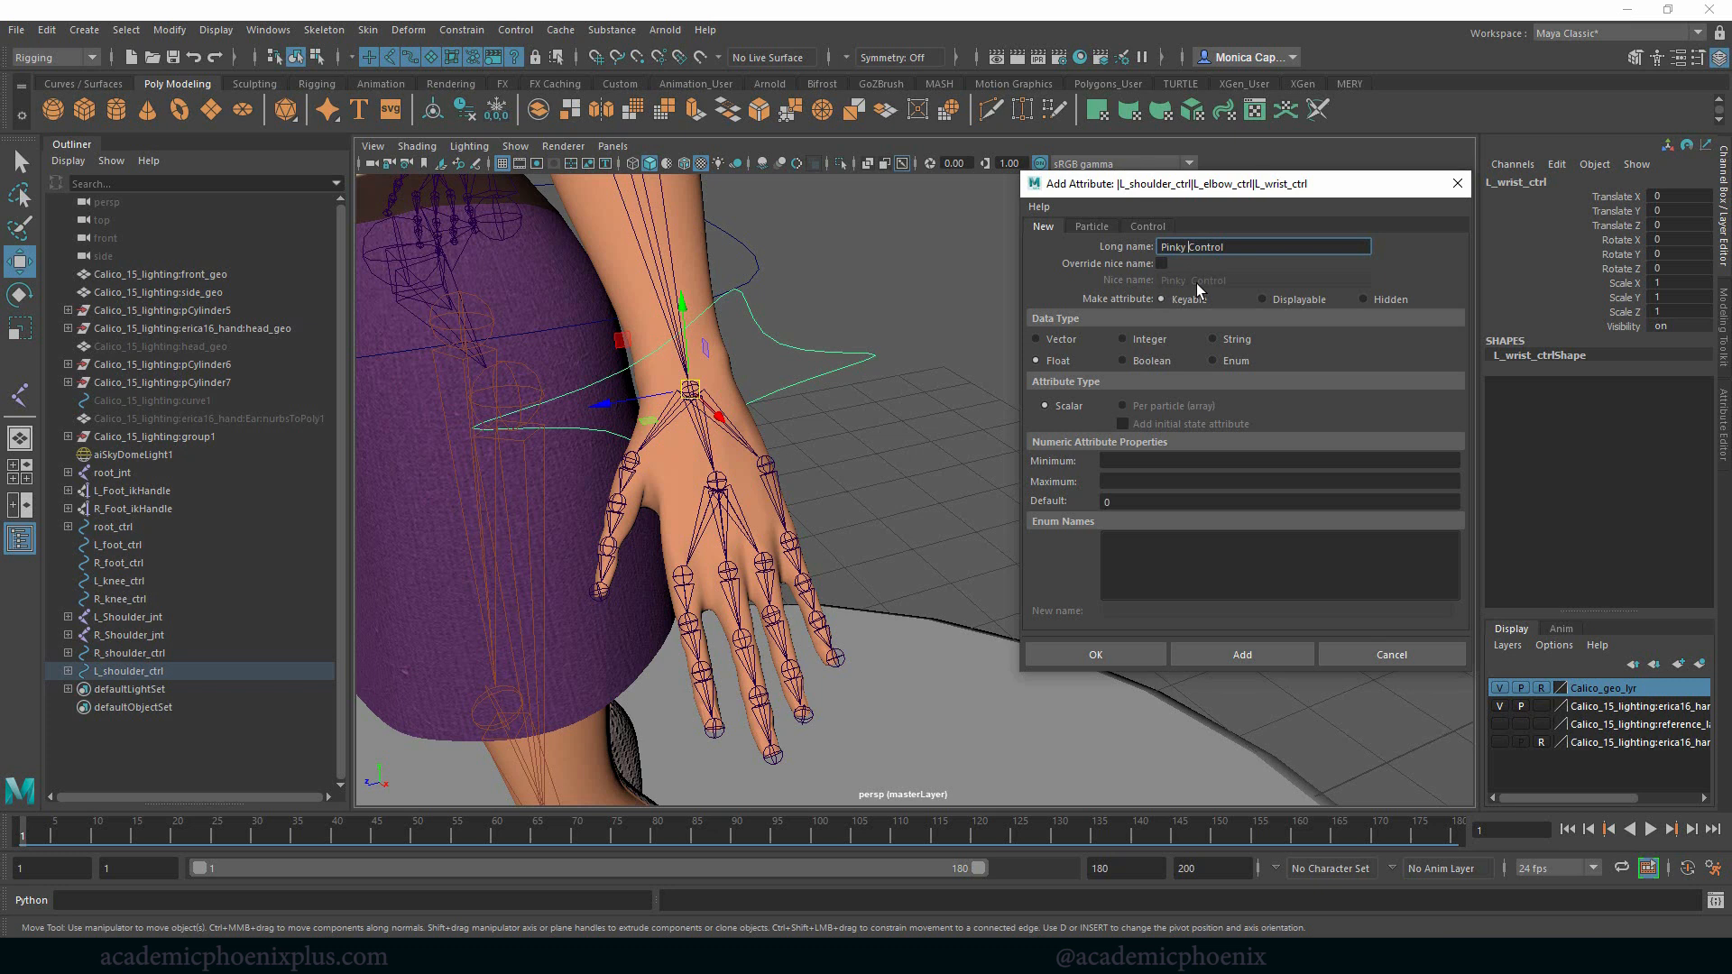
Add a keyable float attribute named PinkyControl to the left wrist control, with minimum 0 and maximum 1.
key(Return)
double_click(1191, 247)
drag(1246, 250, 1158, 246)
click(1133, 461)
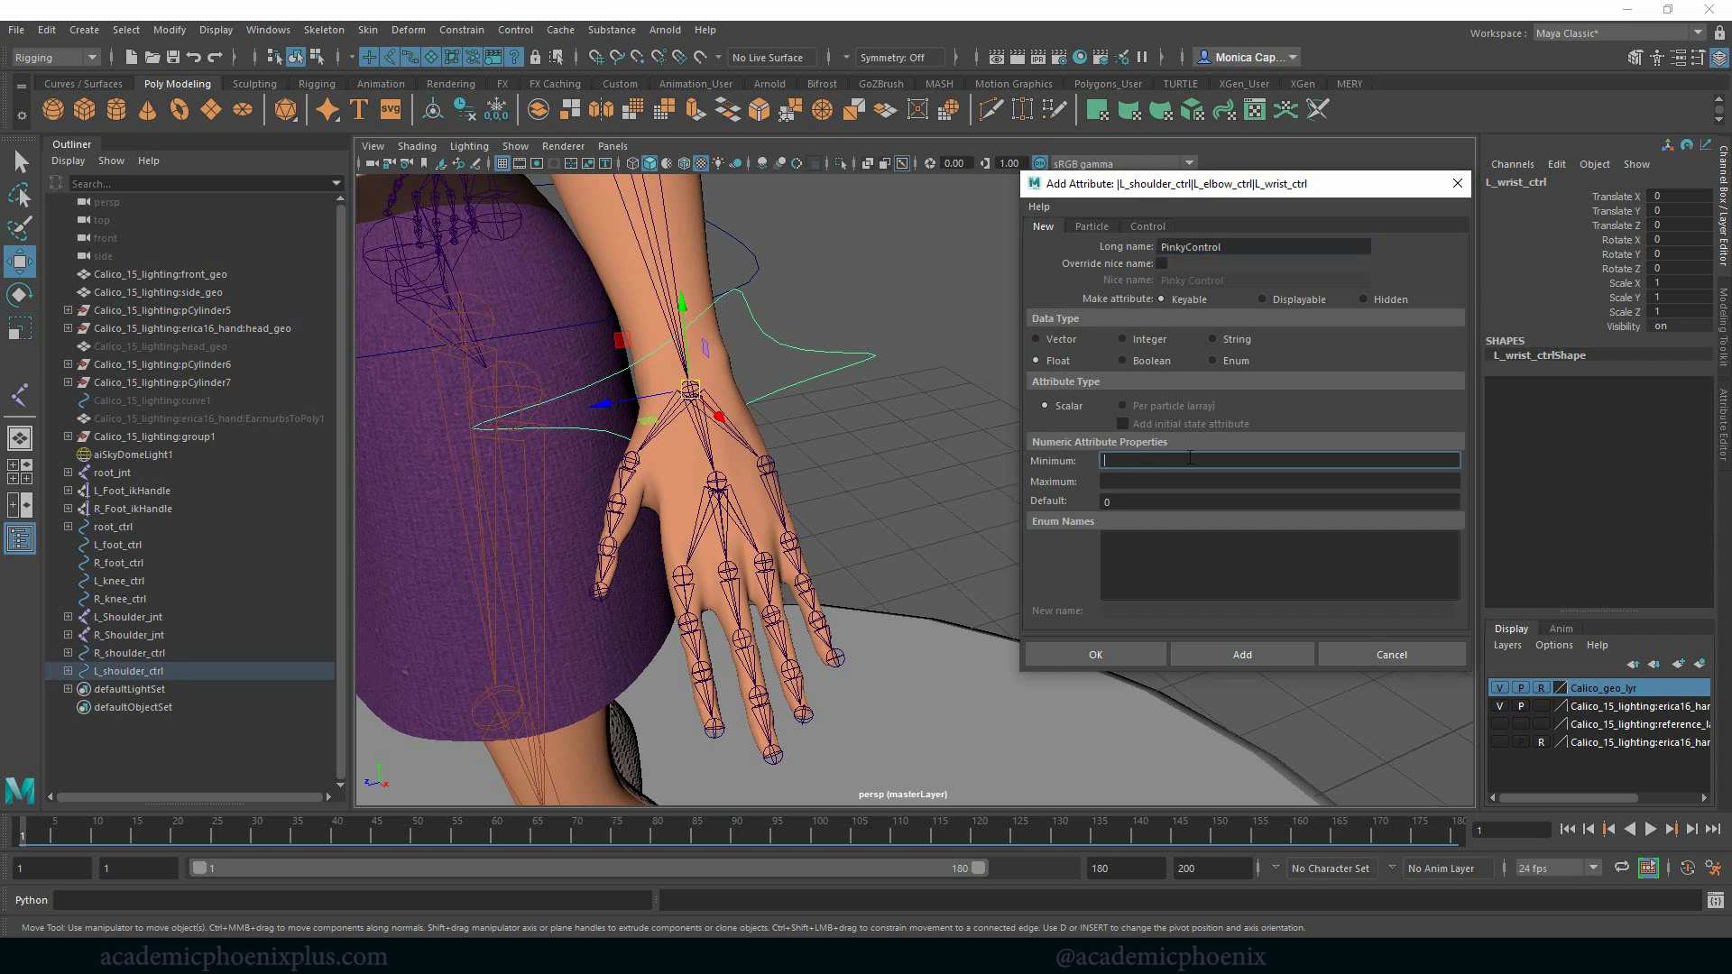
text(0)
key(Tab)
text(1)
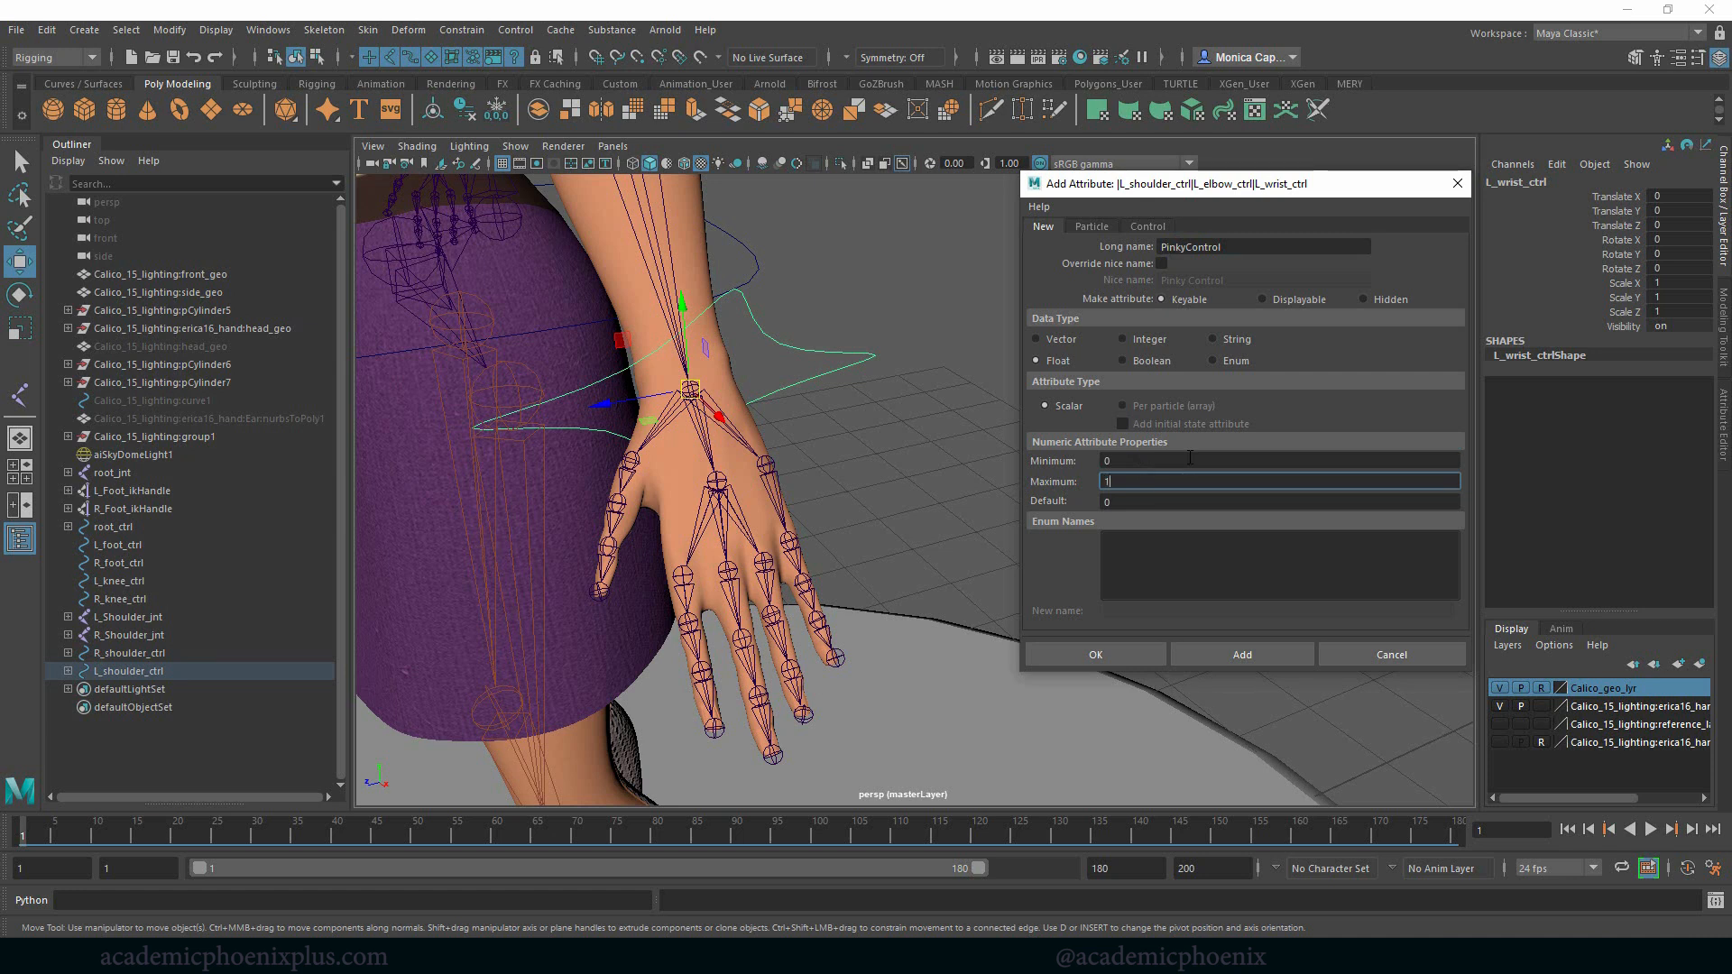
key(Tab)
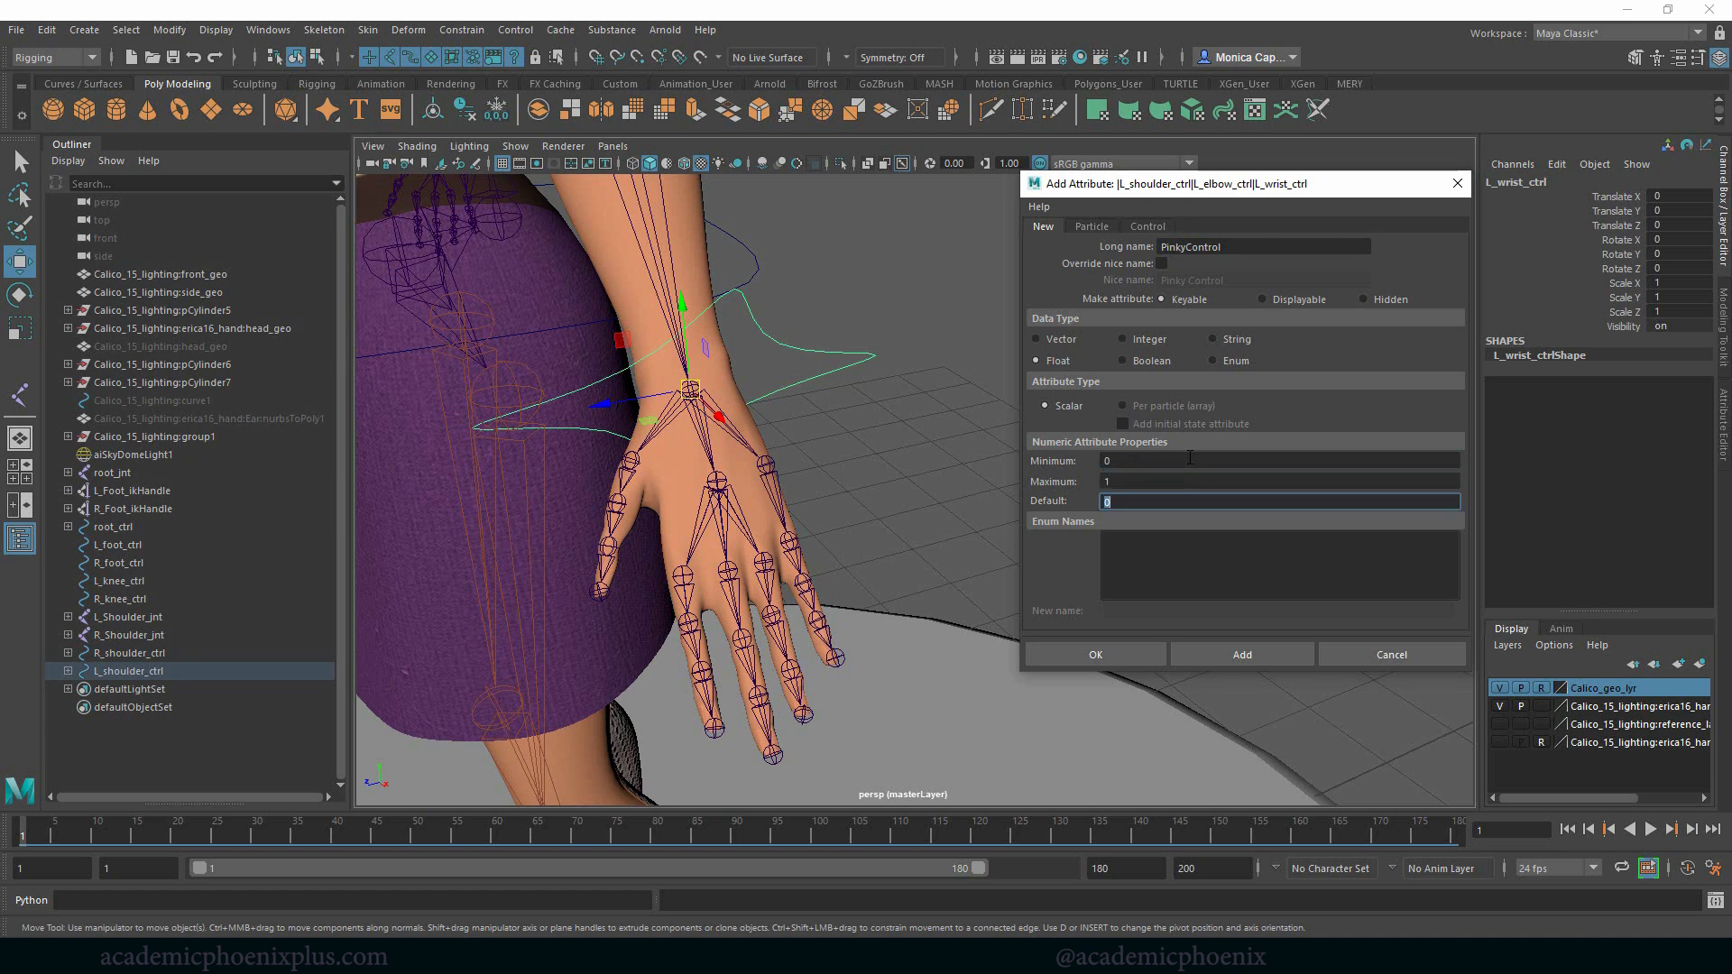
click(1110, 482)
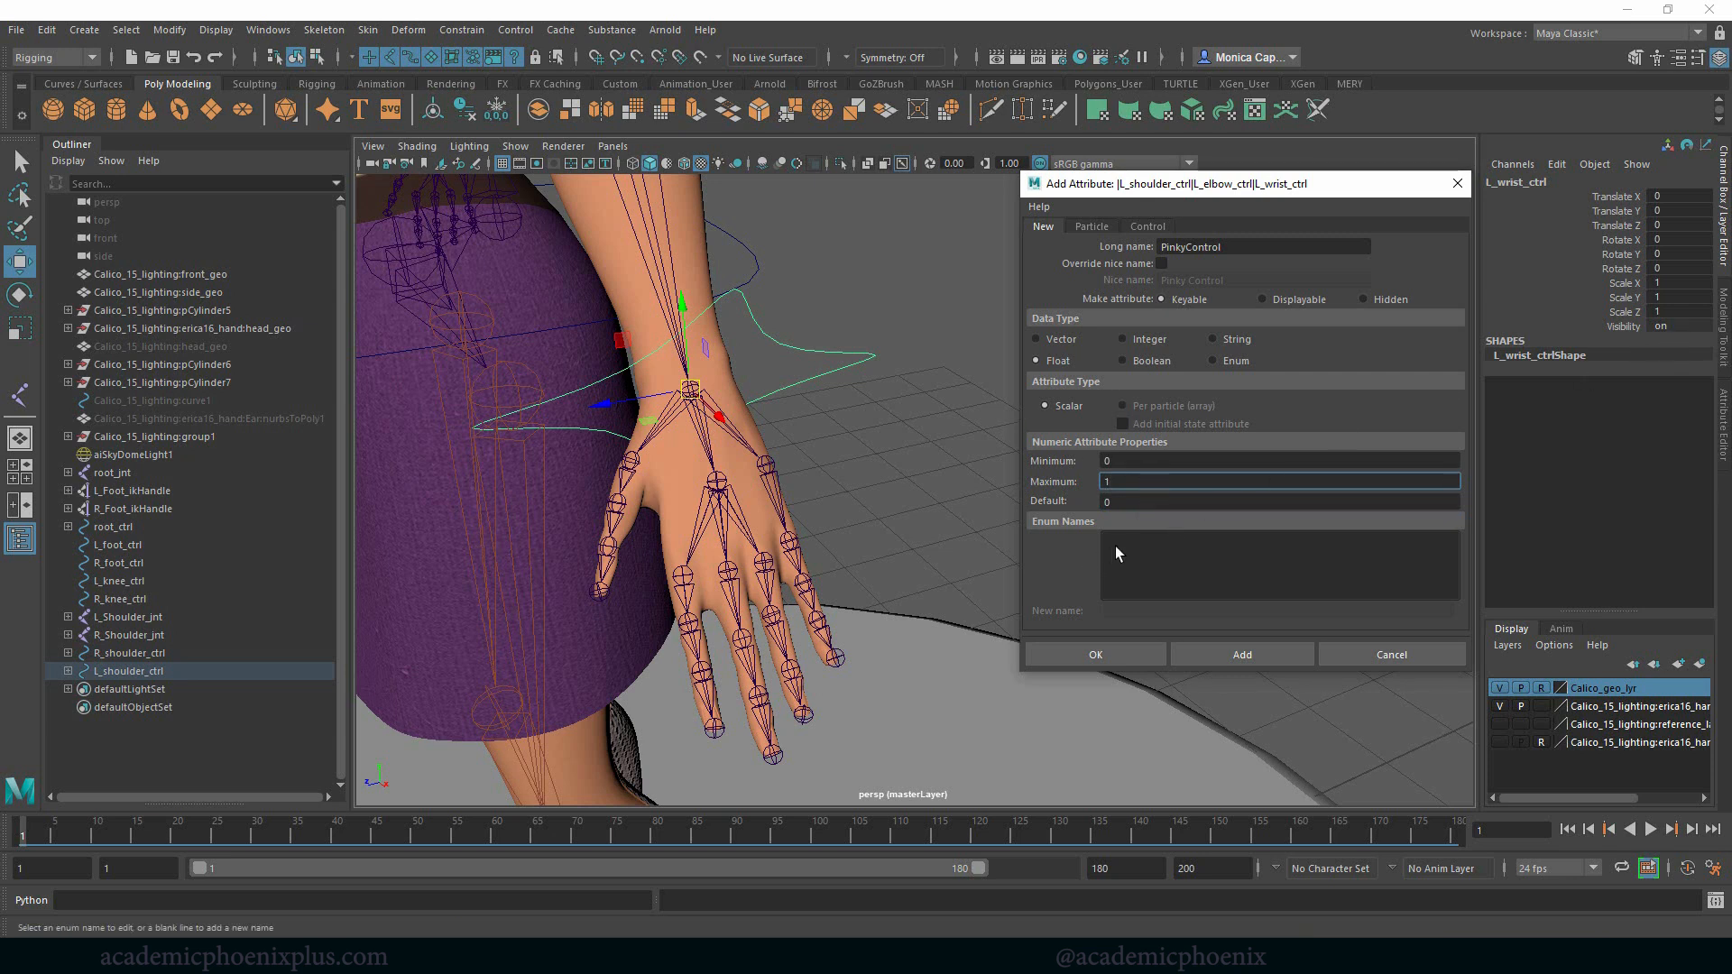
click(1238, 656)
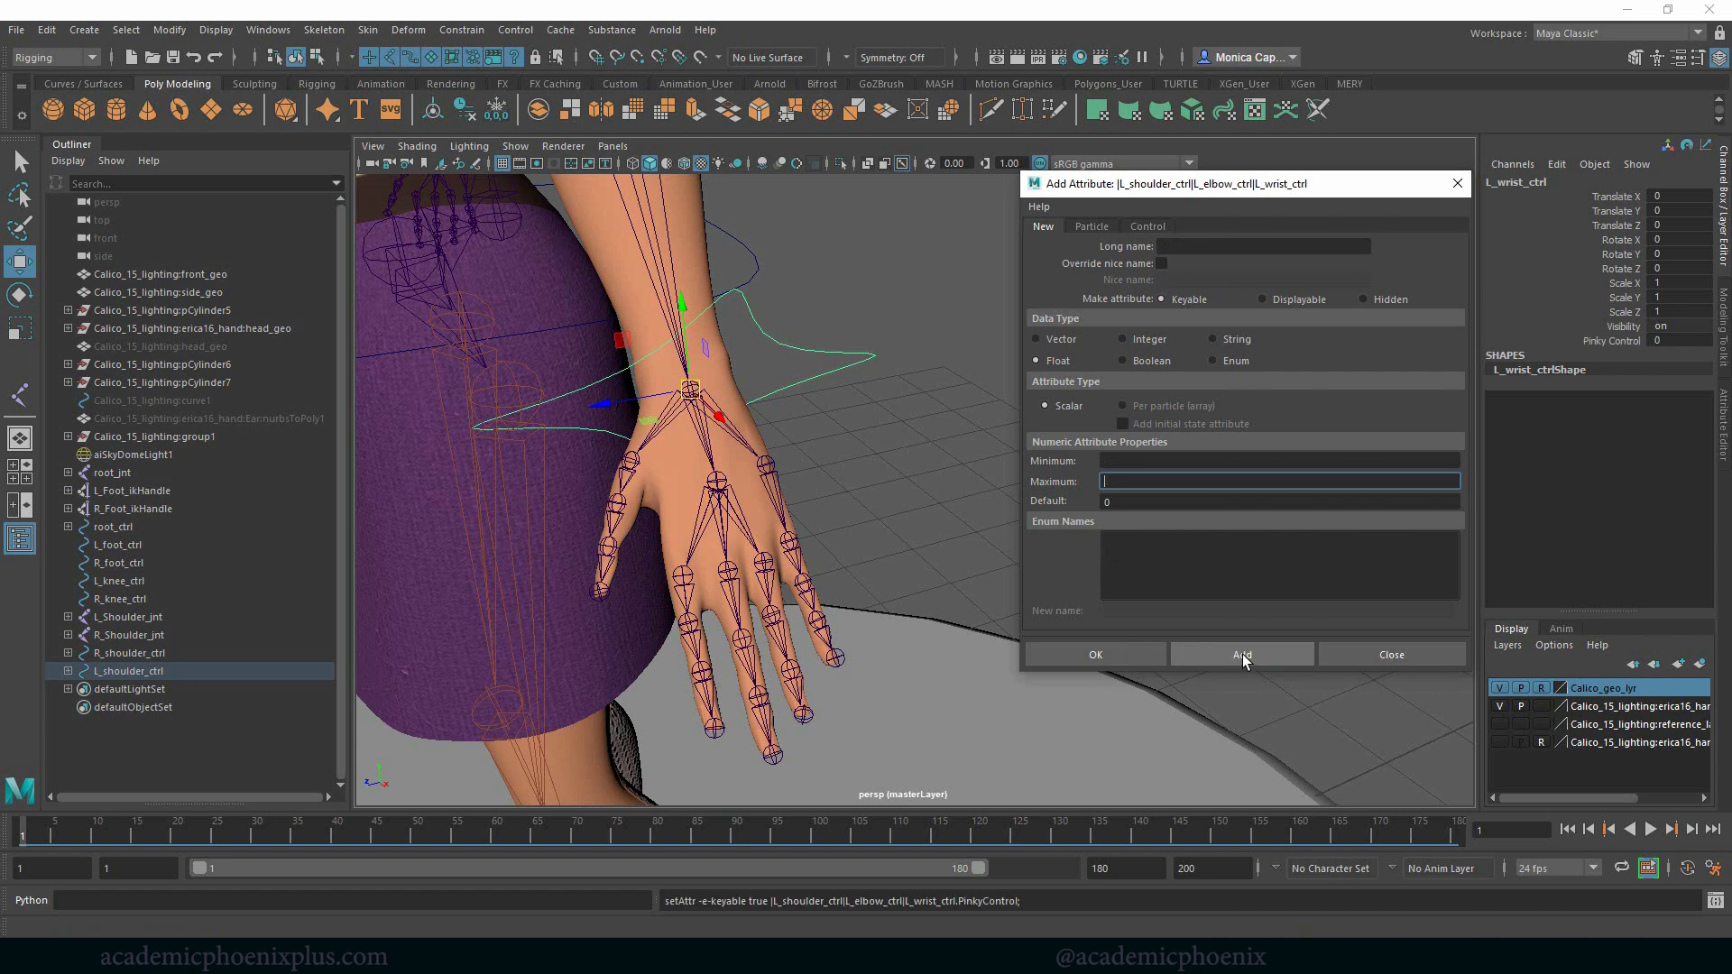
Test the wrist control's Pinky Control attribute with the values 0.5 and 1.
click(1622, 342)
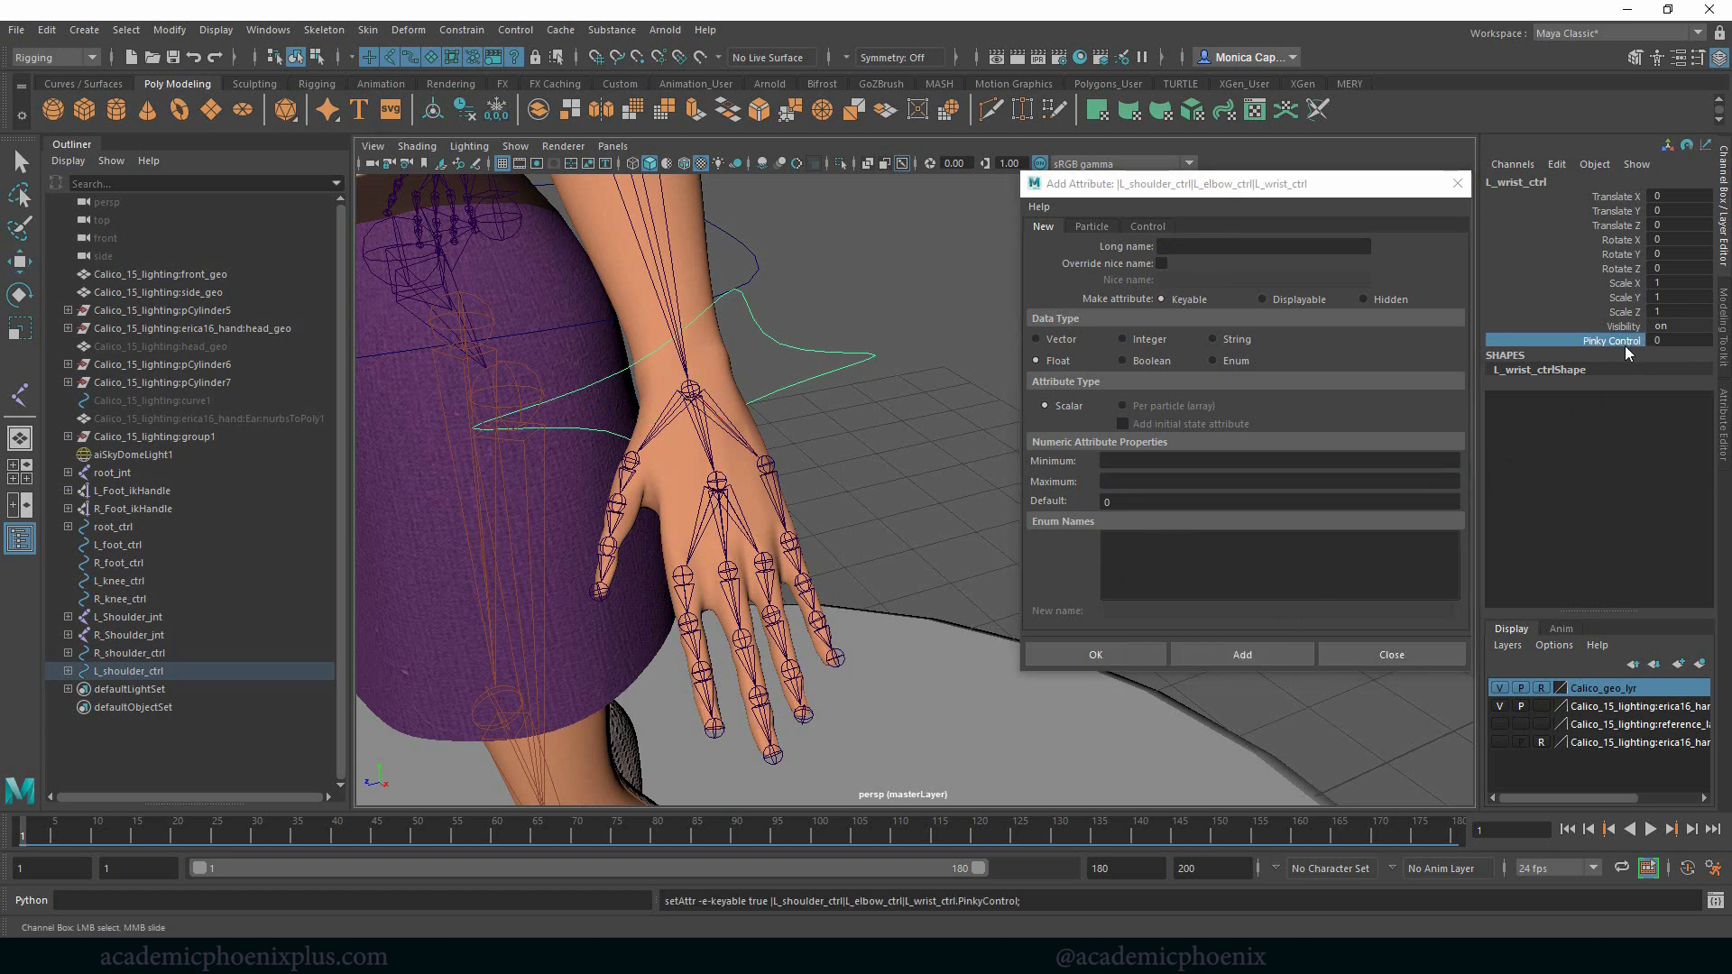
mouse_move(873, 311)
middle_down()
mouse_move(916, 309)
mouse_move(835, 306)
mouse_move(897, 305)
middle_up()
click(1674, 341)
text(3)
key(BackSpace)
text(0.5)
key(Return)
text(1)
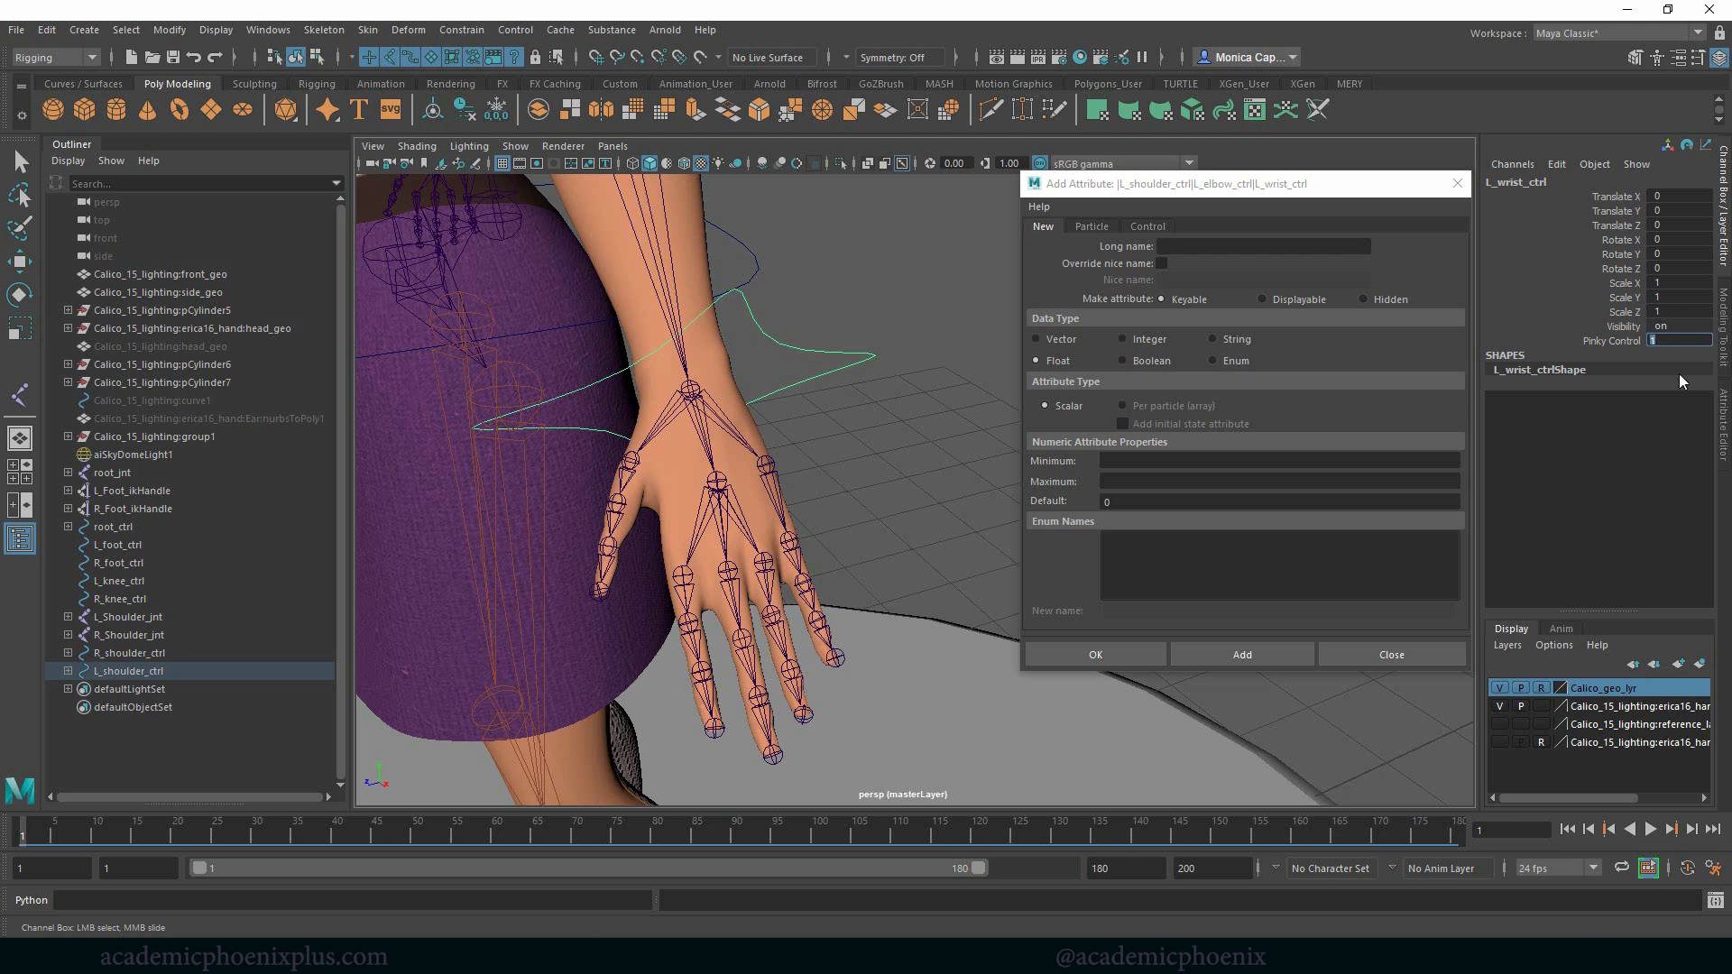
key(Return)
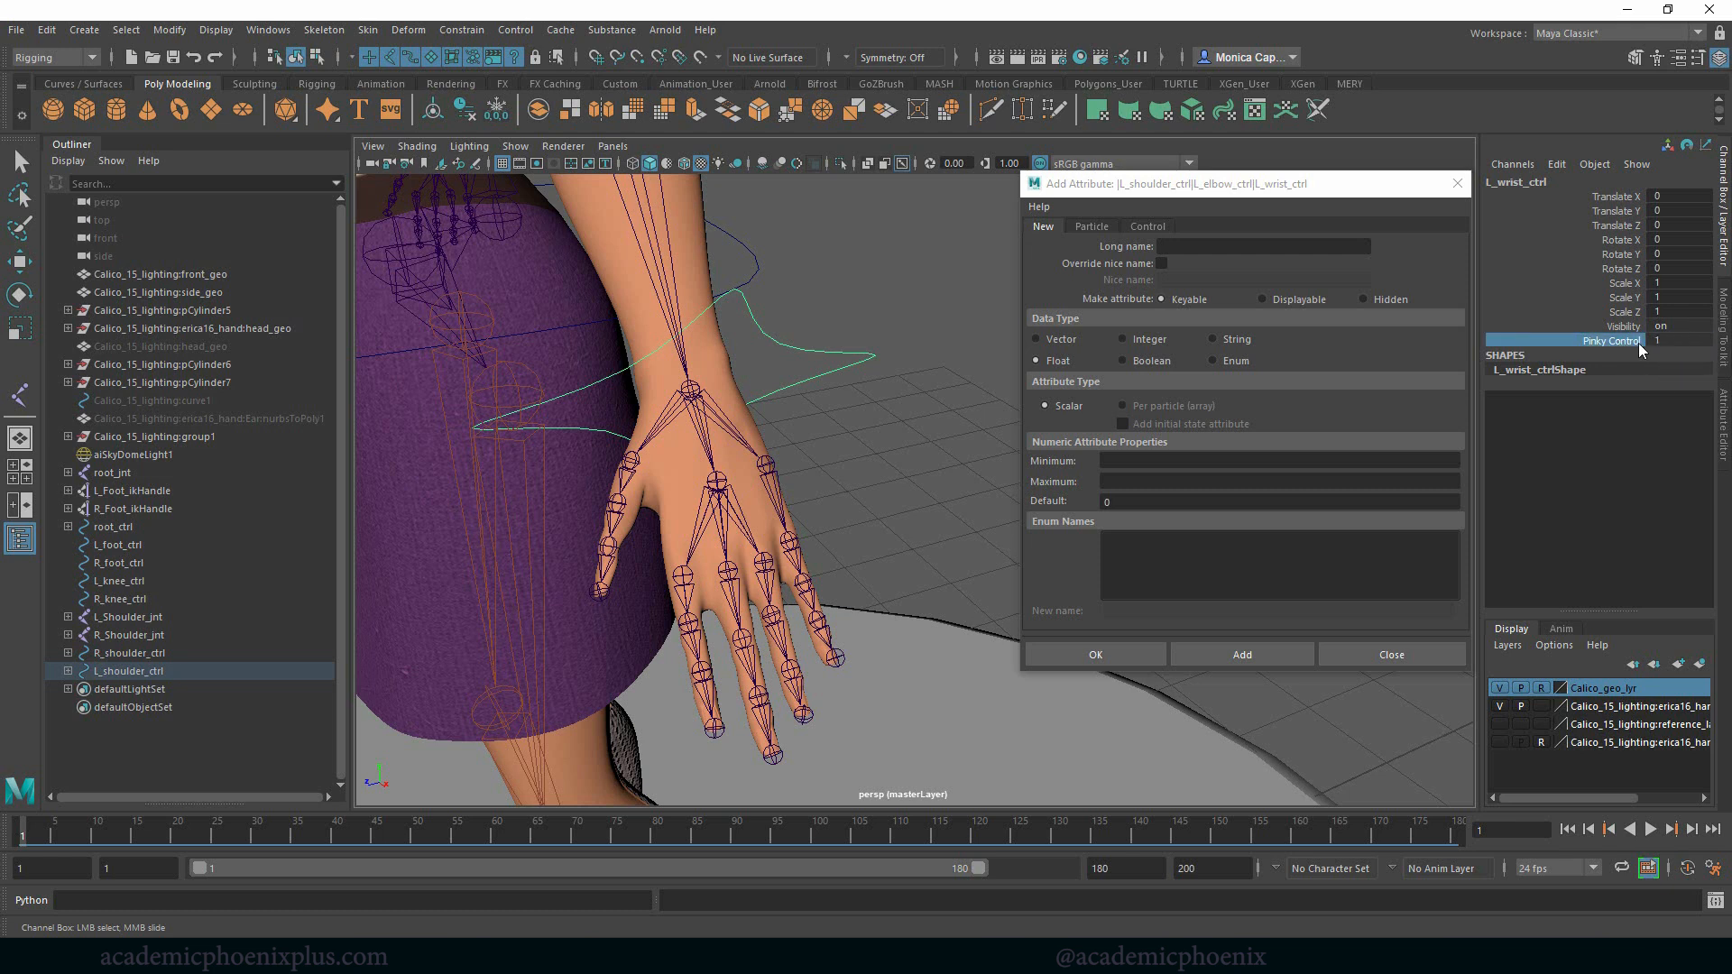
Add a keyable float attribute named RingControl to the left wrist control, with minimum 0 and maximum 1.
click(1231, 245)
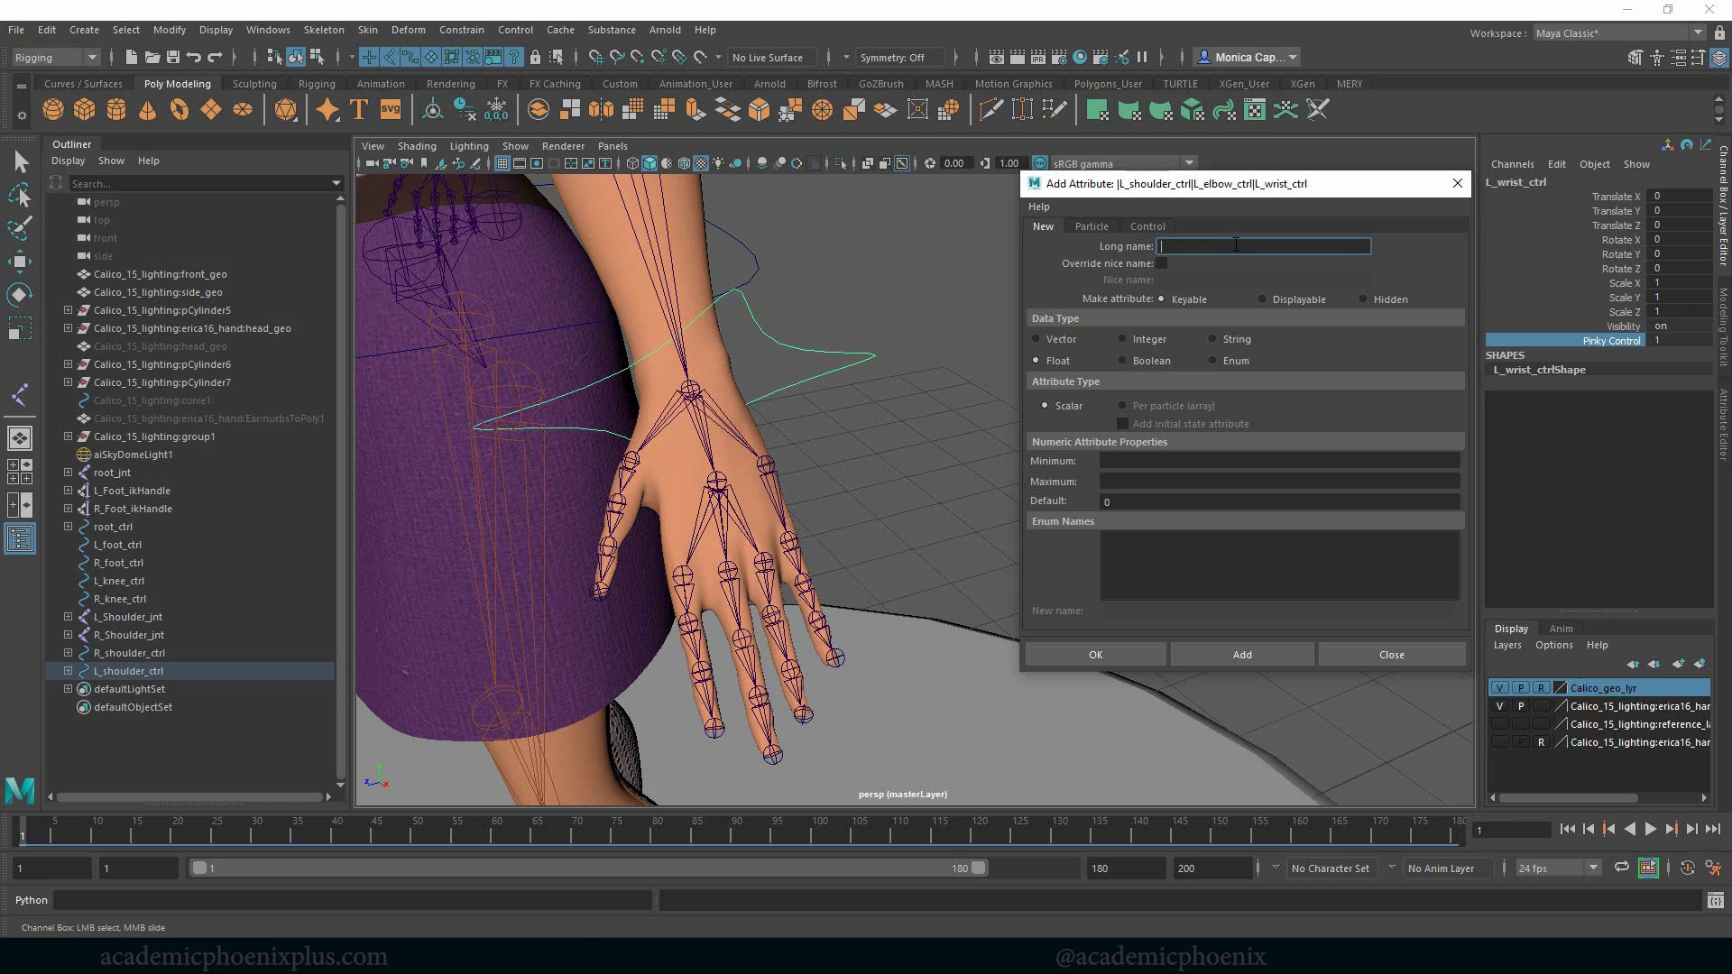
text(Ind)
key(BackSpace)
key(BackSpace)
key(BackSpace)
text(RingCon)
text(tor)
key(BackSpace)
key(BackSpace)
key(BackSpace)
text(rol)
click(1114, 461)
text(0)
key(Tab)
text(1)
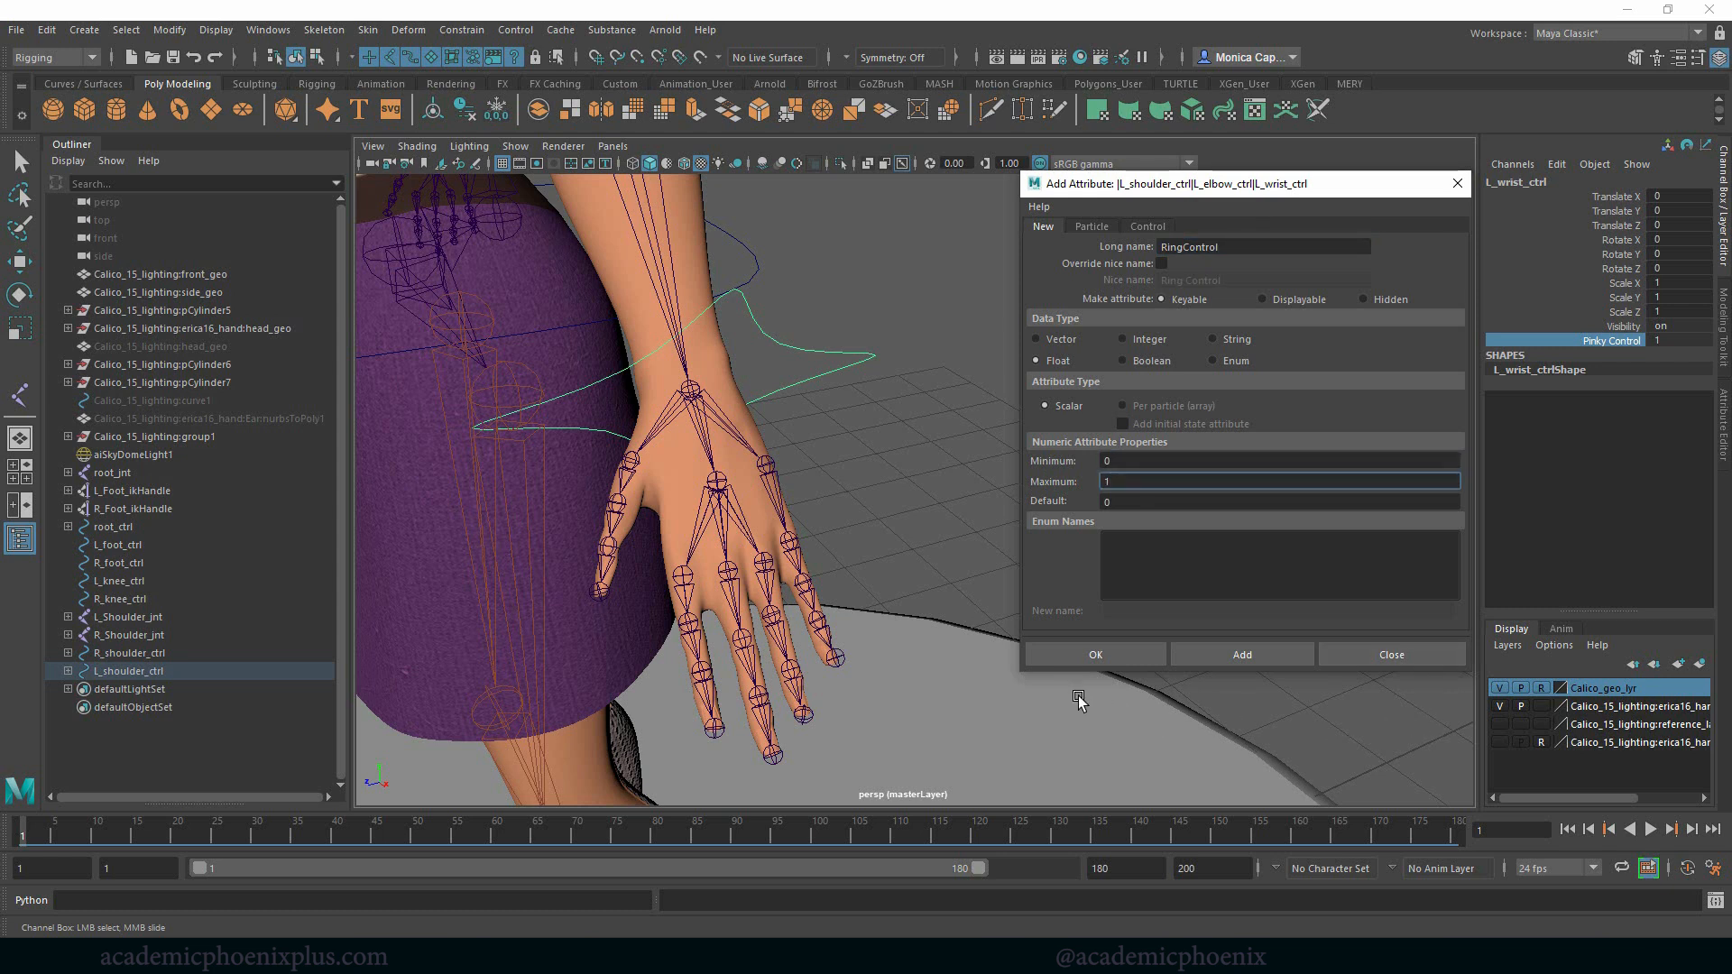
click(1188, 656)
Add two more keyable float attributes, MiddleControl and PointControl, to the left wrist control.
click(1229, 247)
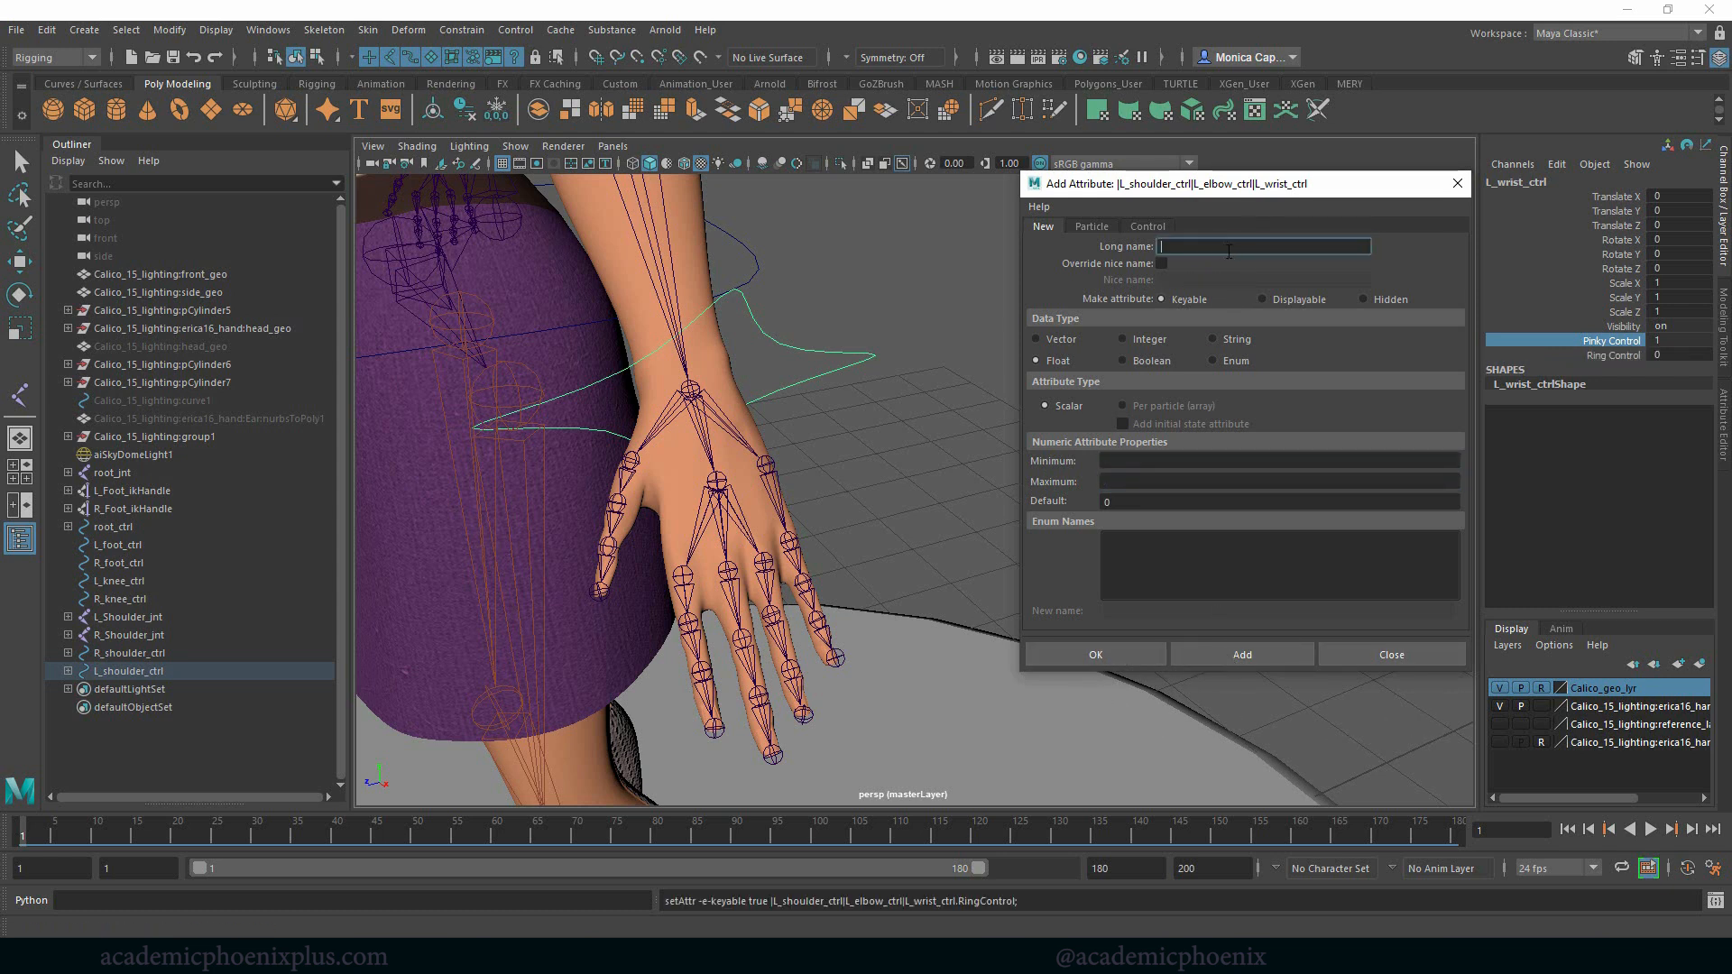
text(MiddleControl)
click(1221, 655)
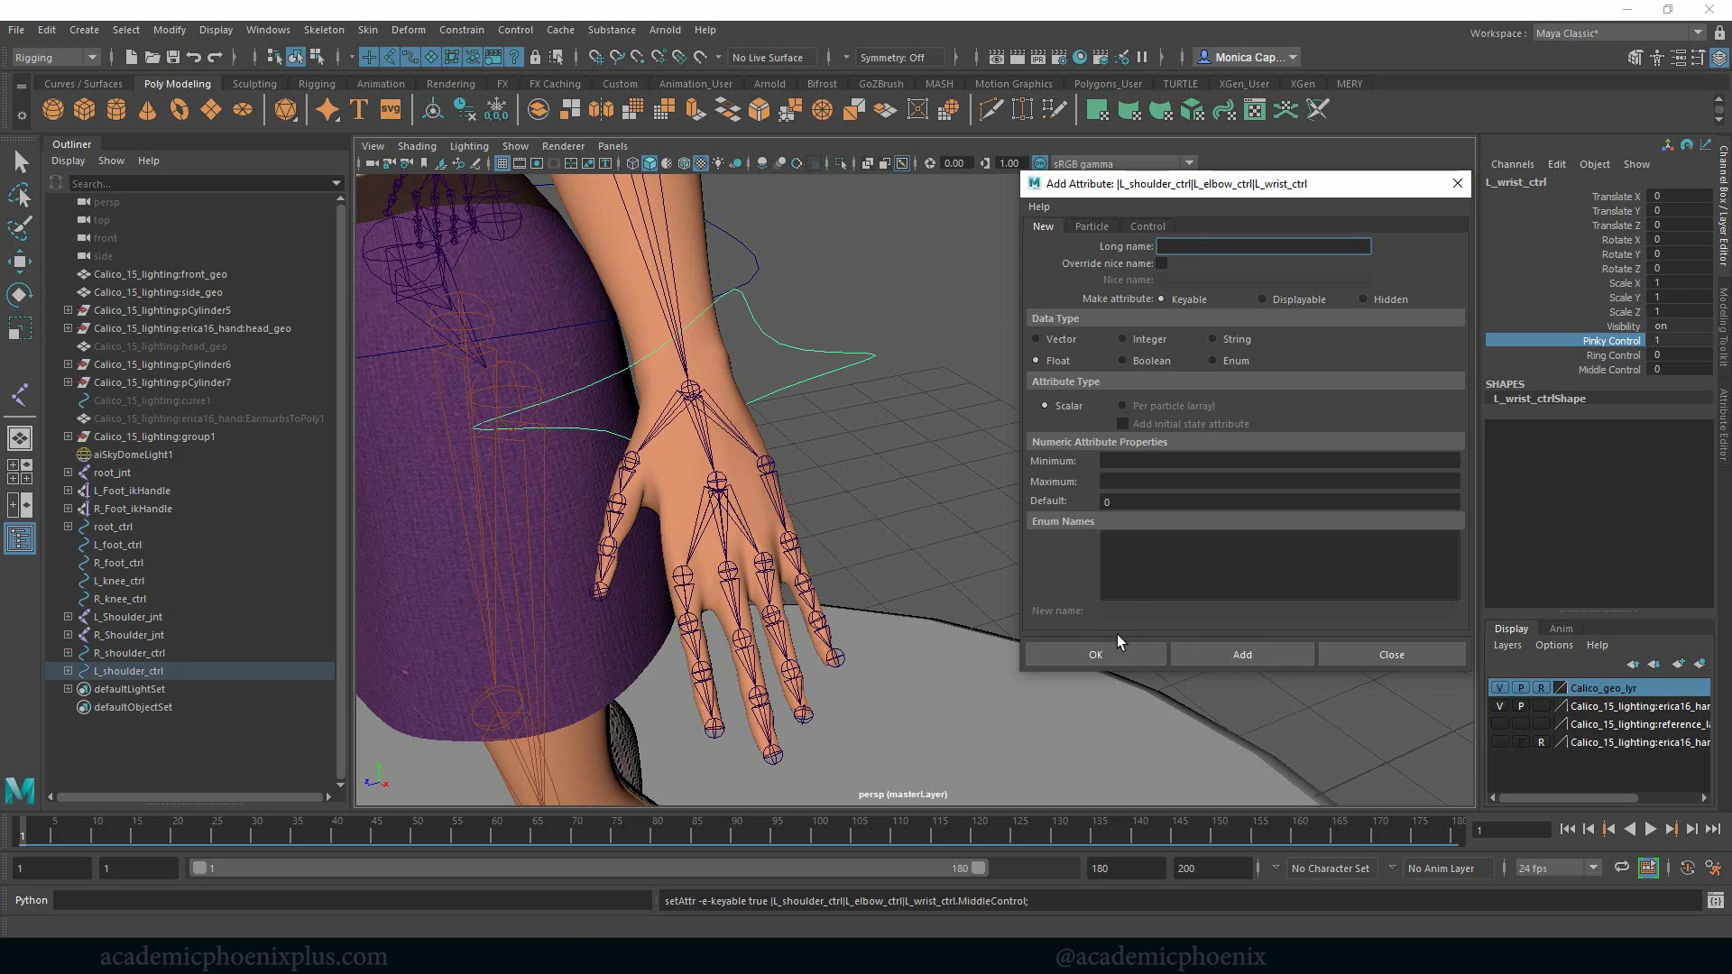
text(PointControl)
click(1274, 657)
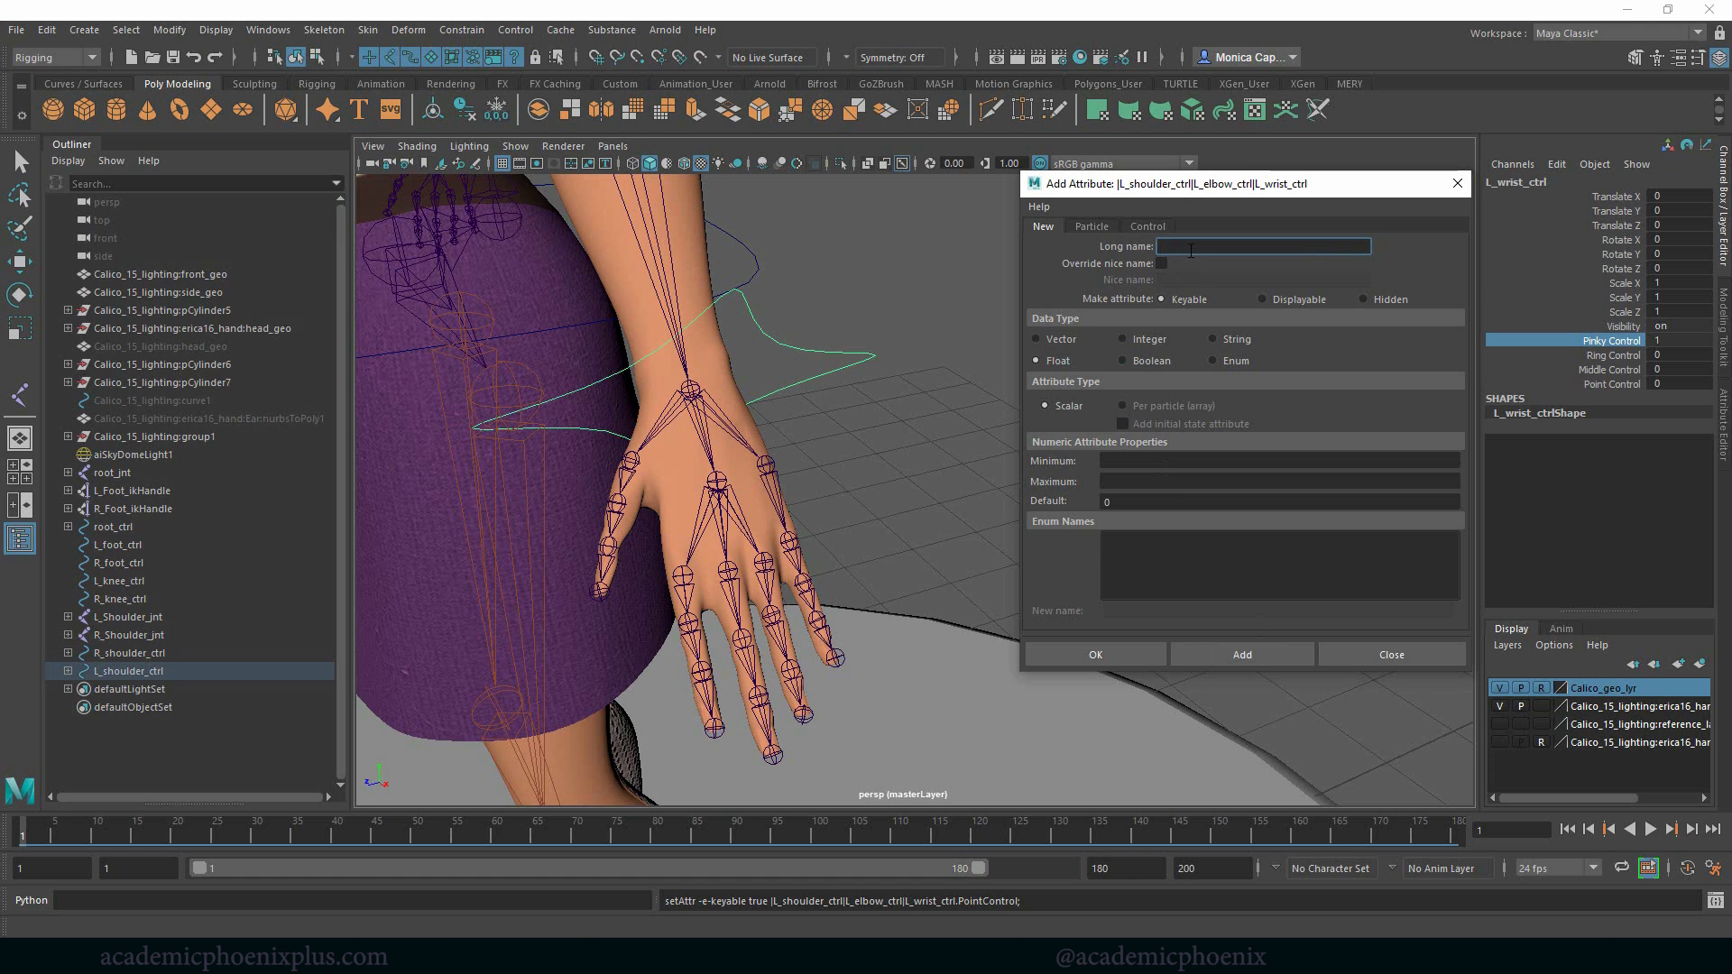
Add a keyable float attribute named ThumbControl to the left wrist control and close the Add Attribute dialog.
text(ThumbControl)
click(1155, 460)
key(Tab)
key(Tab)
click(1246, 654)
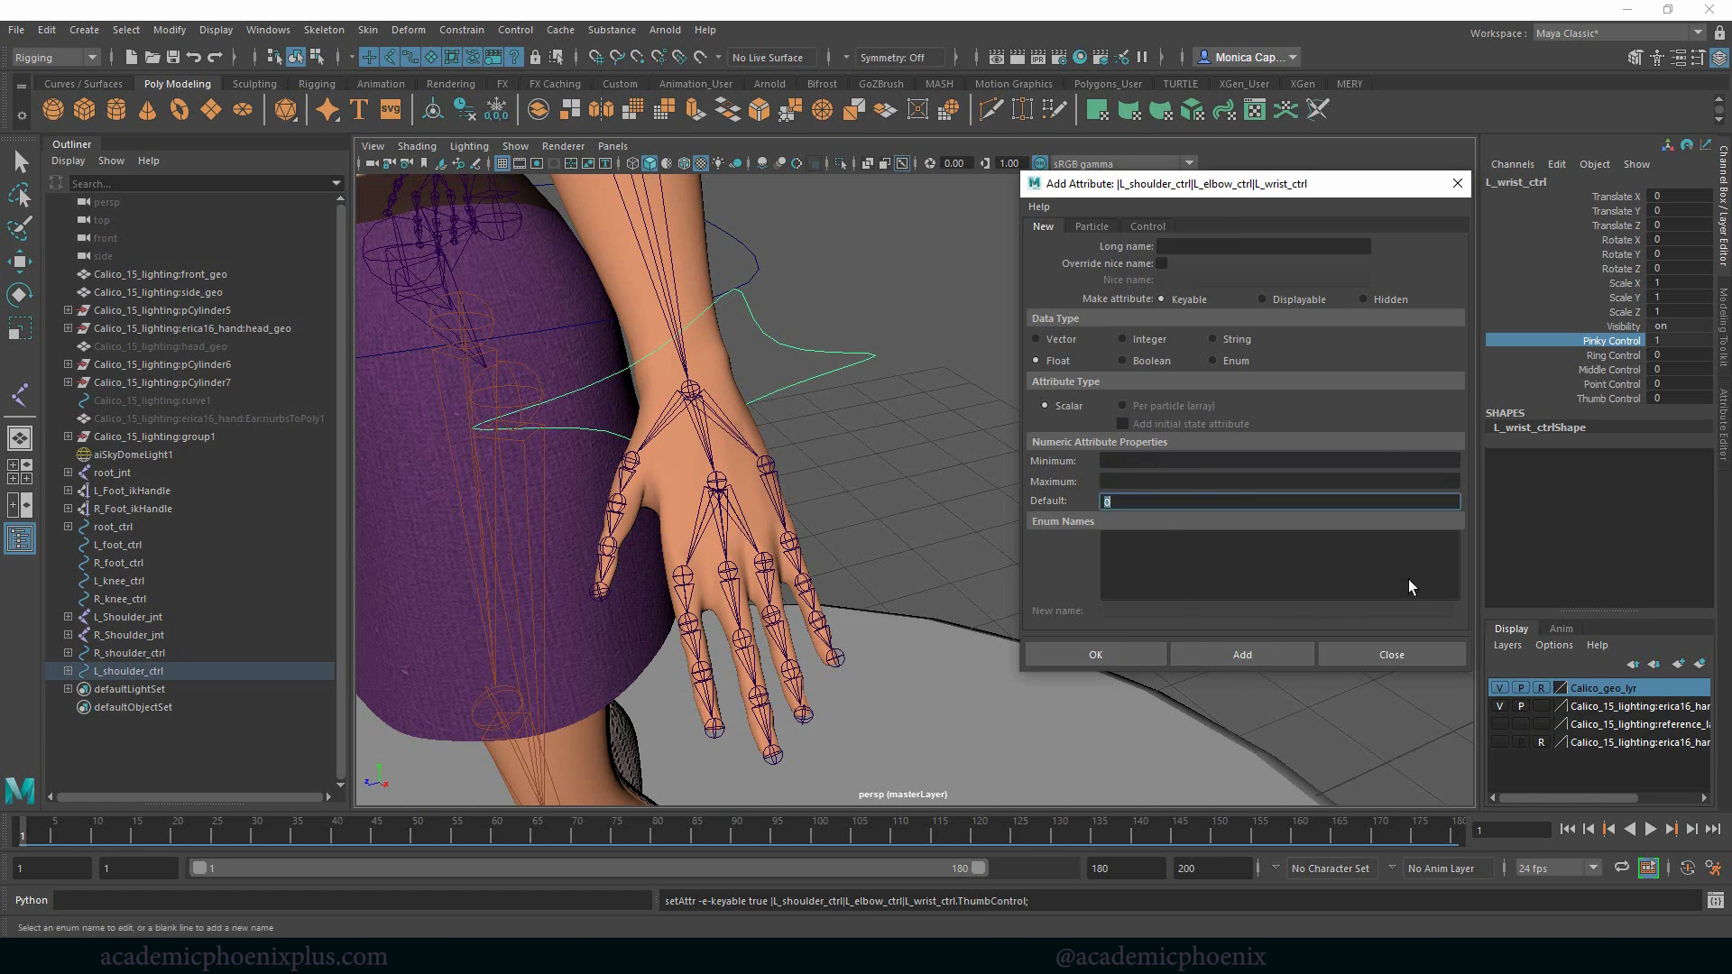
click(1458, 184)
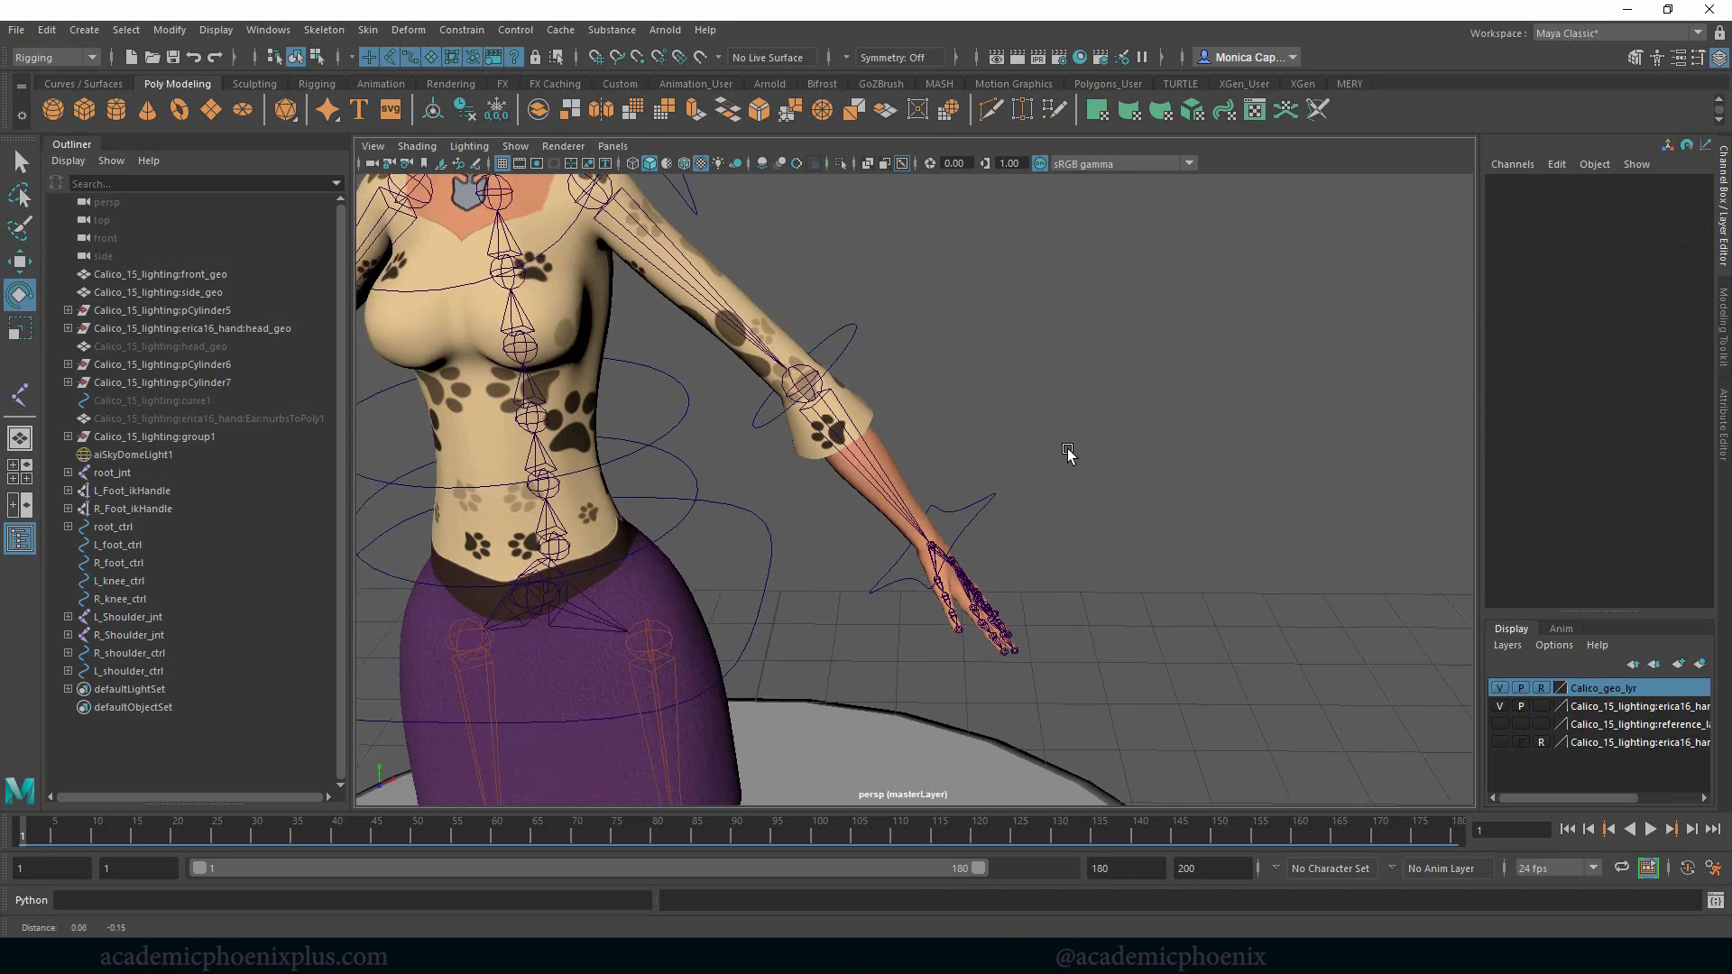
Clear the selection and open the Set Driven Key window from the Animation menu set.
mouse_move(1069, 453)
alt+mouse_down()
mouse_move(1191, 479)
mouse_move(1044, 503)
mouse_move(978, 452)
mouse_move(1125, 460)
mouse_move(1052, 463)
alt+mouse_up()
key(ctrl+shift+a)
alt+right_drag(1029, 484, 1275, 548)
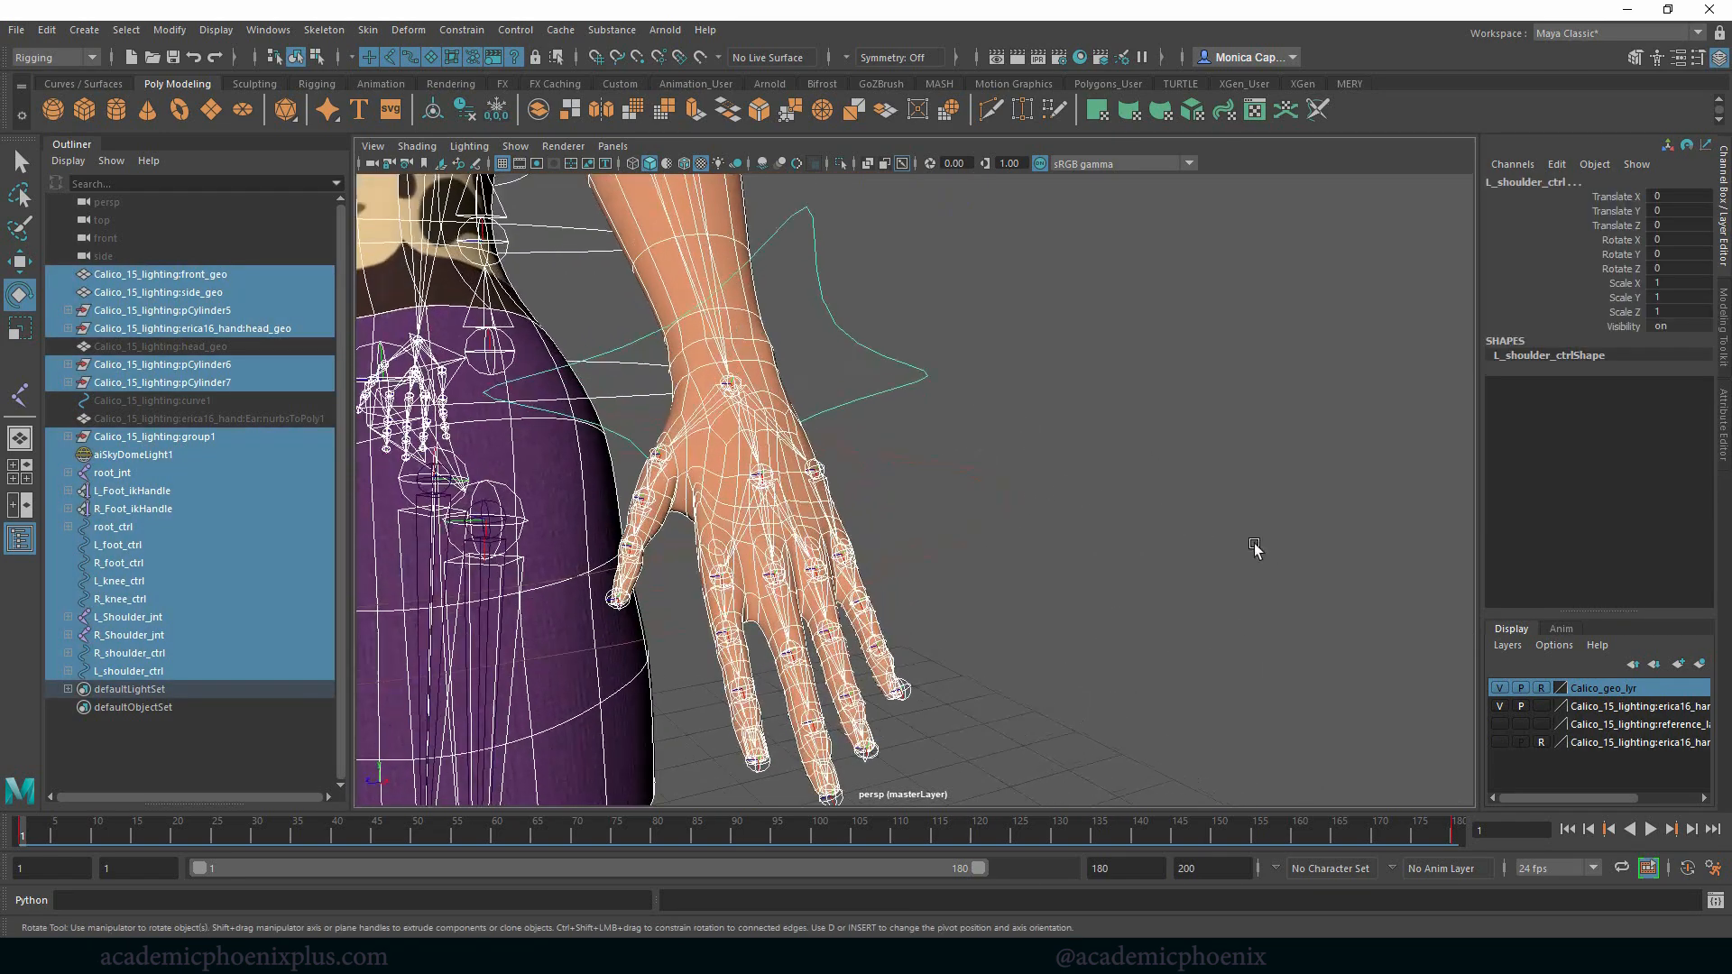
click(1027, 515)
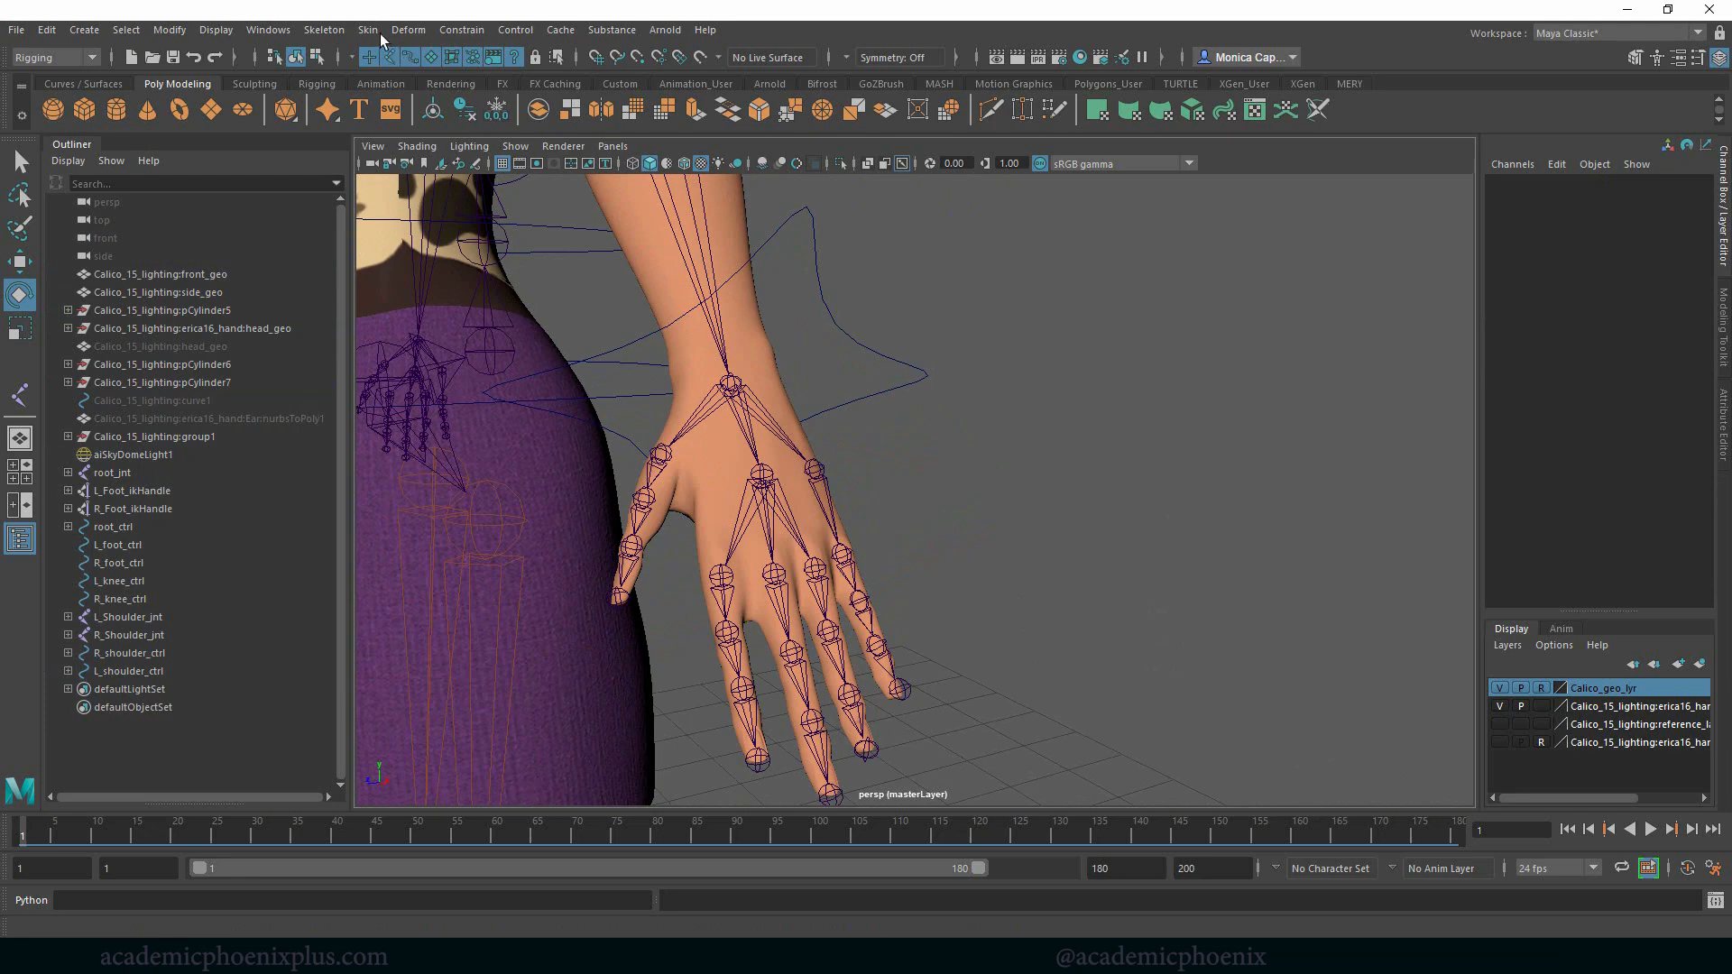
click(54, 57)
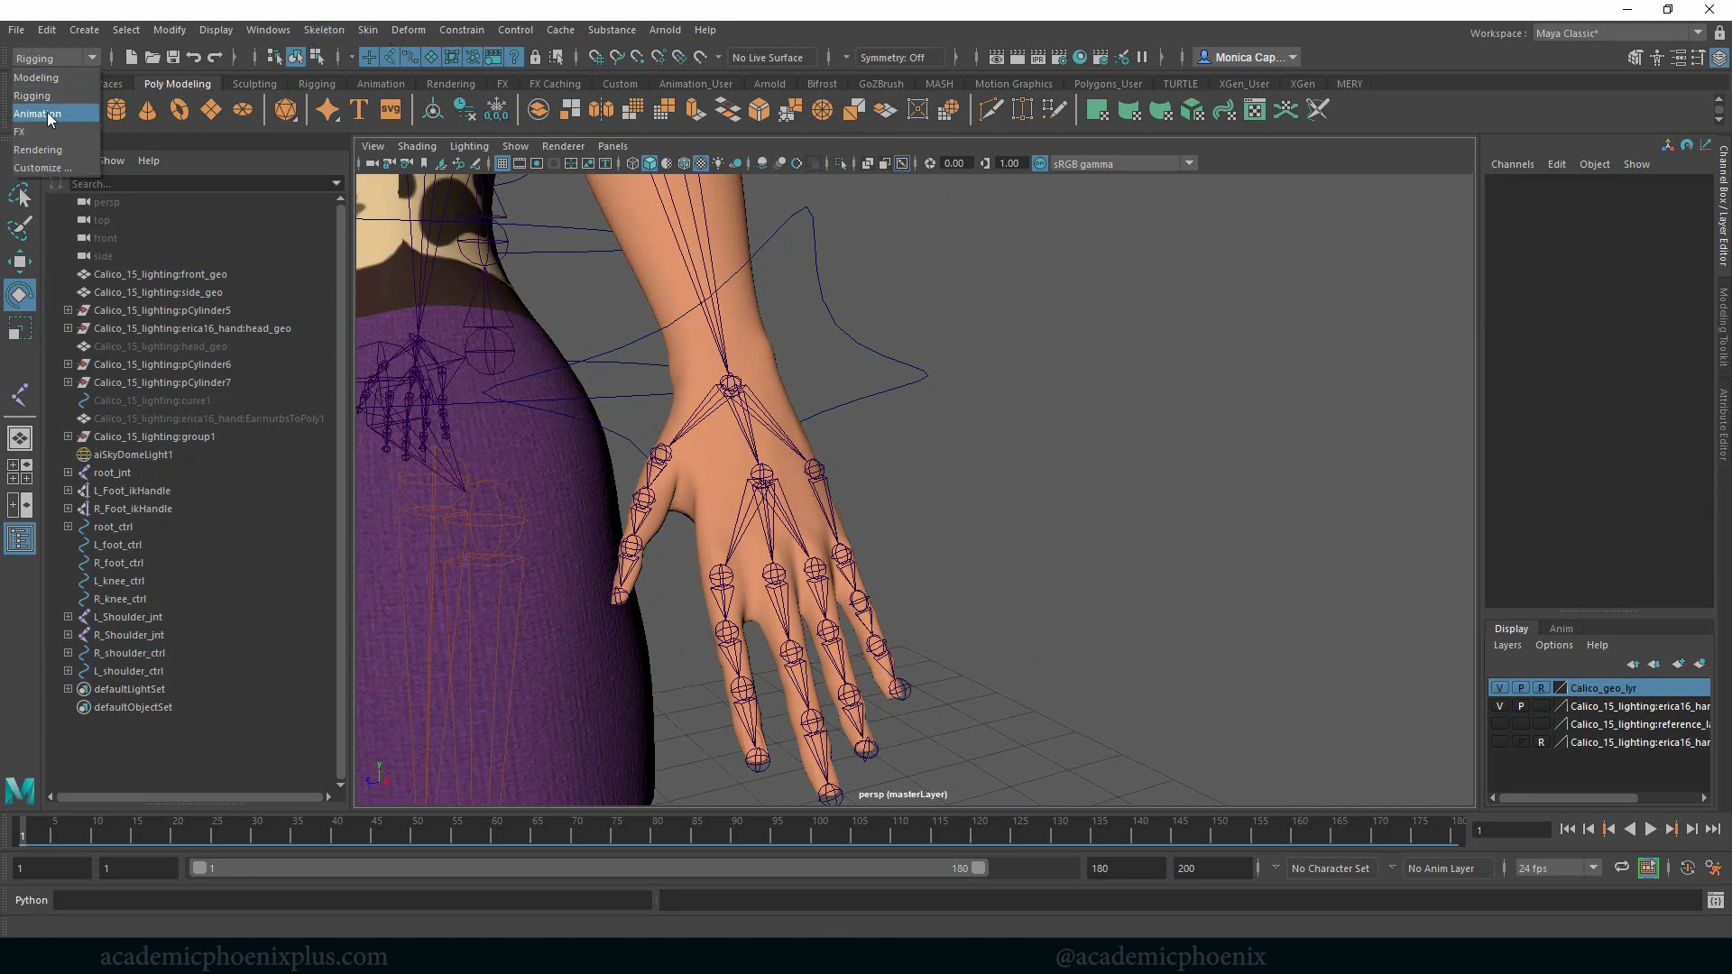
click(45, 113)
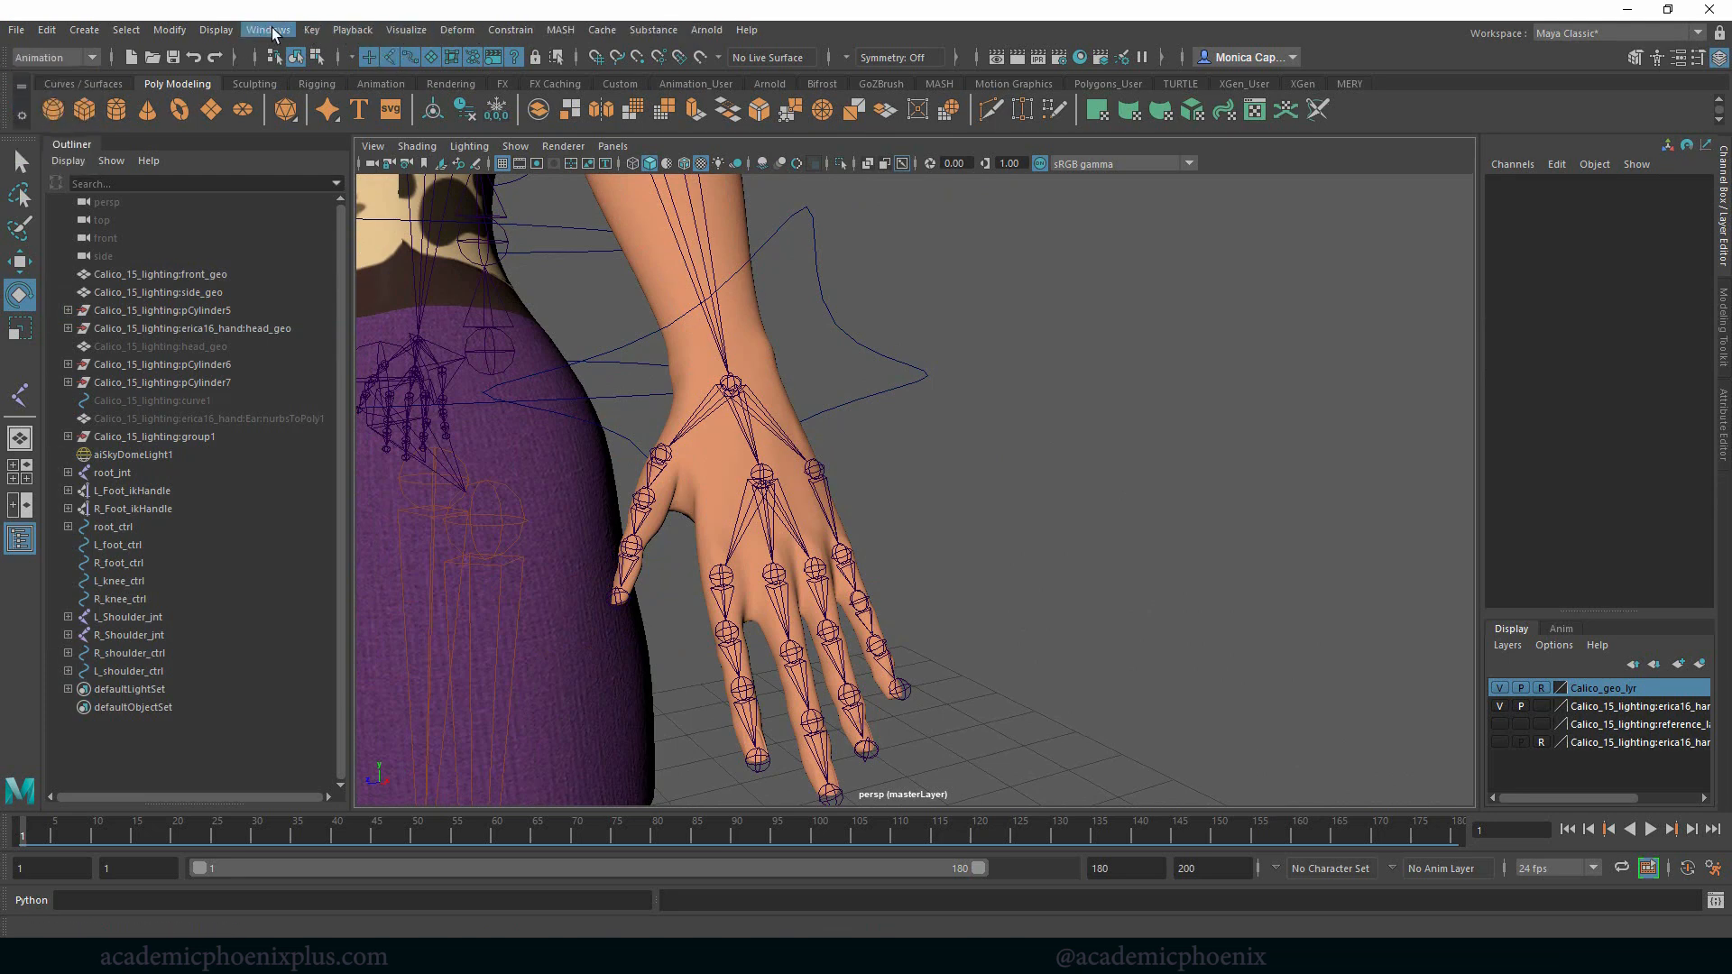
click(311, 30)
mouse_move(424, 185)
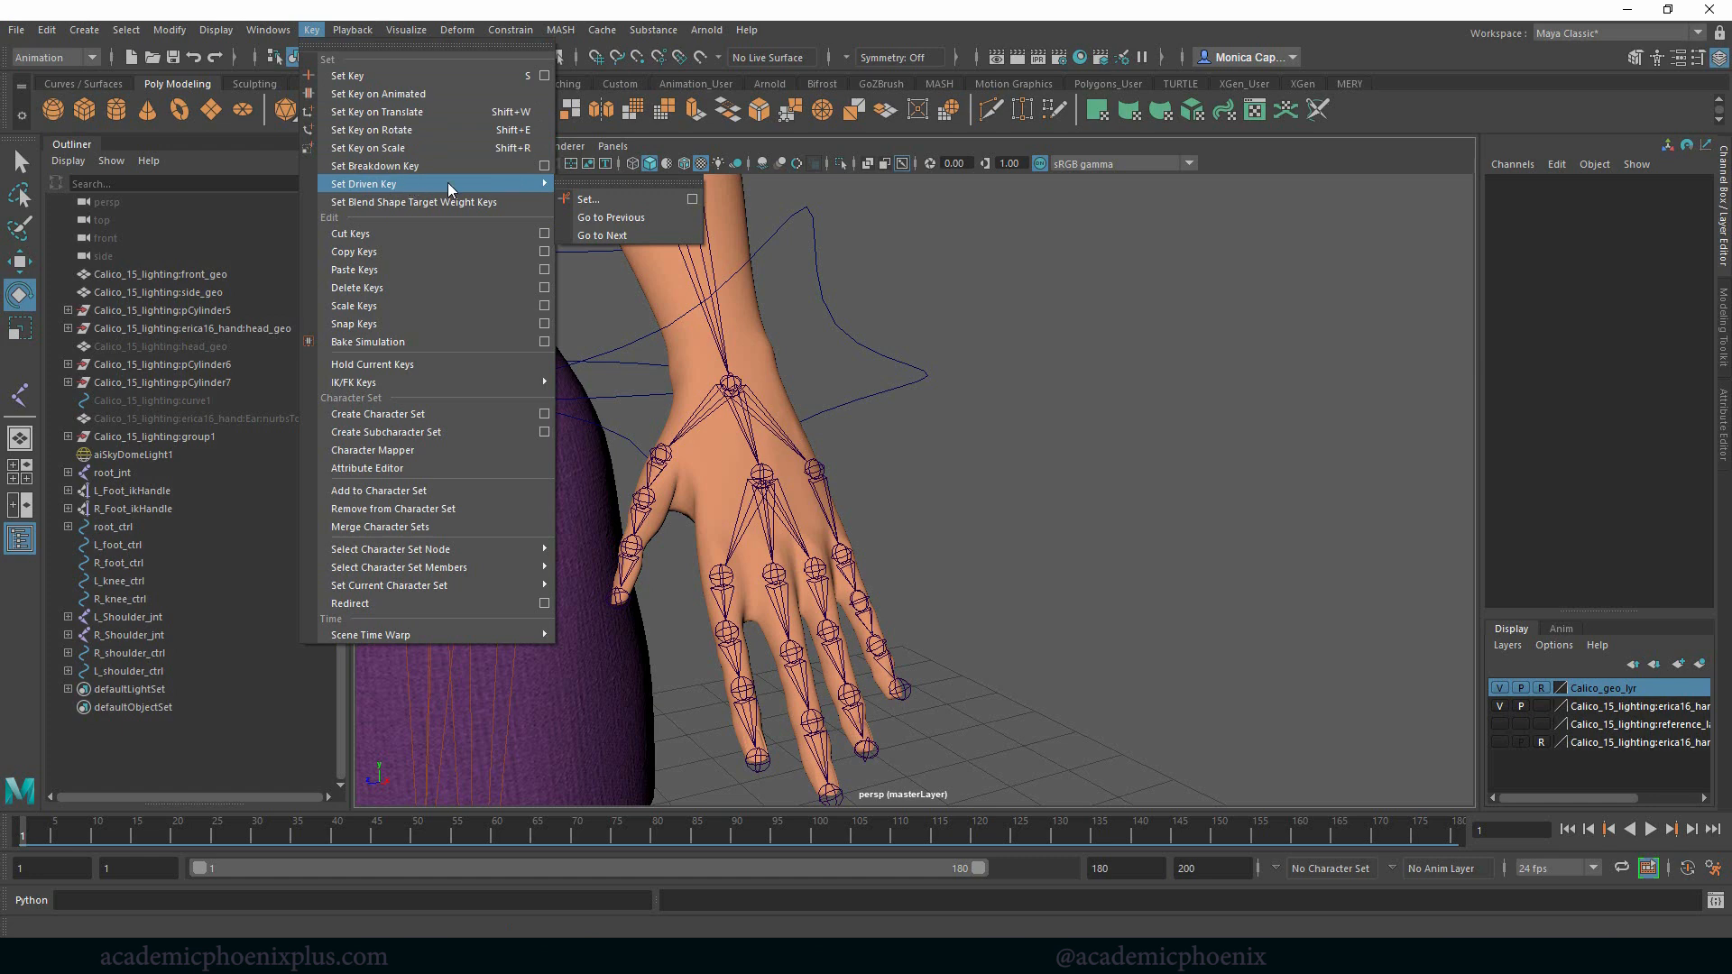
click(614, 202)
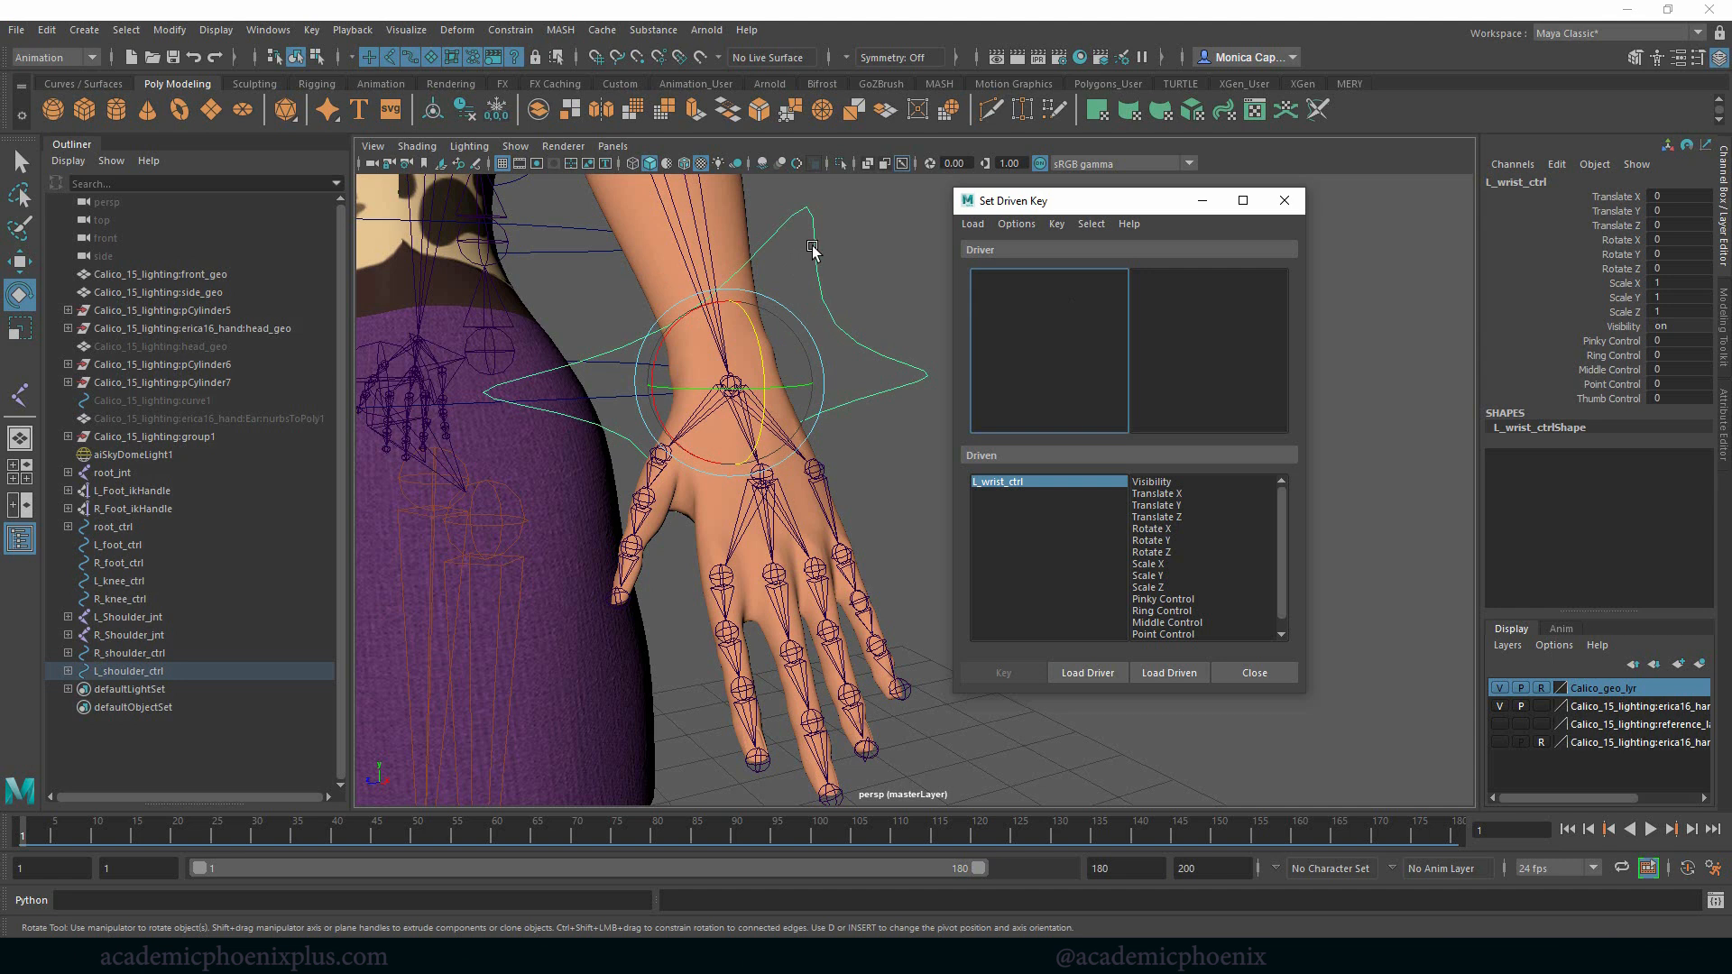
Load L_wrist_ctrl as the driver and choose Pinky Control as its driving attribute.
click(1090, 674)
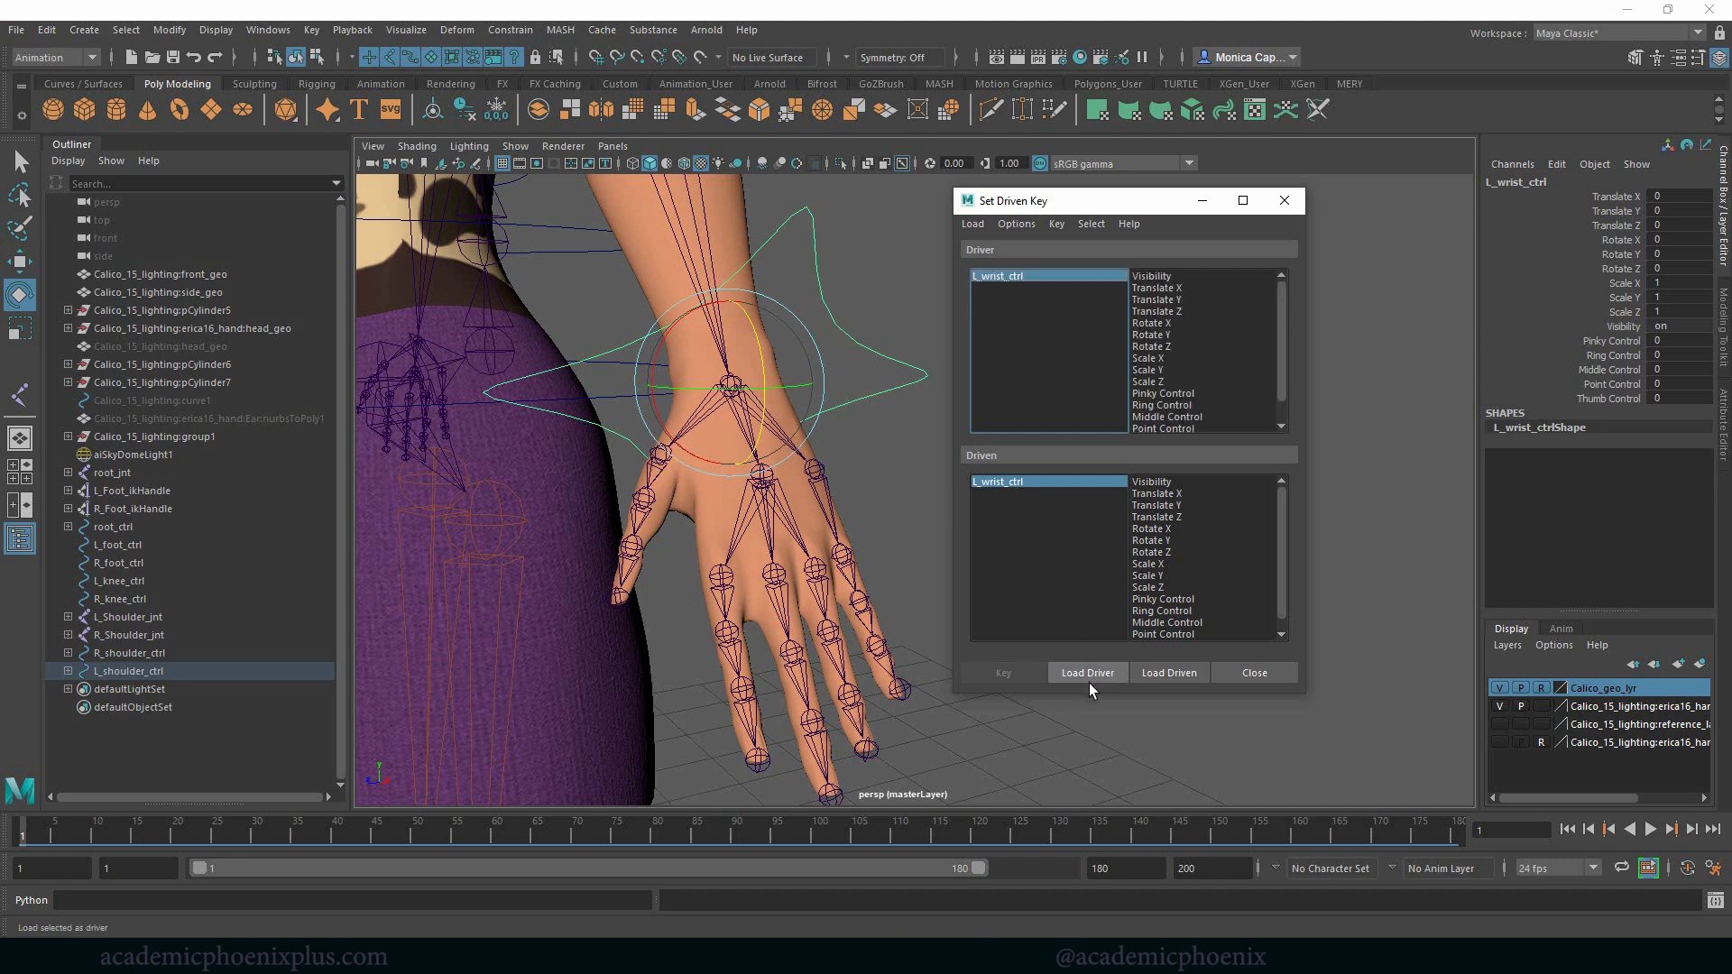
drag(1283, 344, 1278, 371)
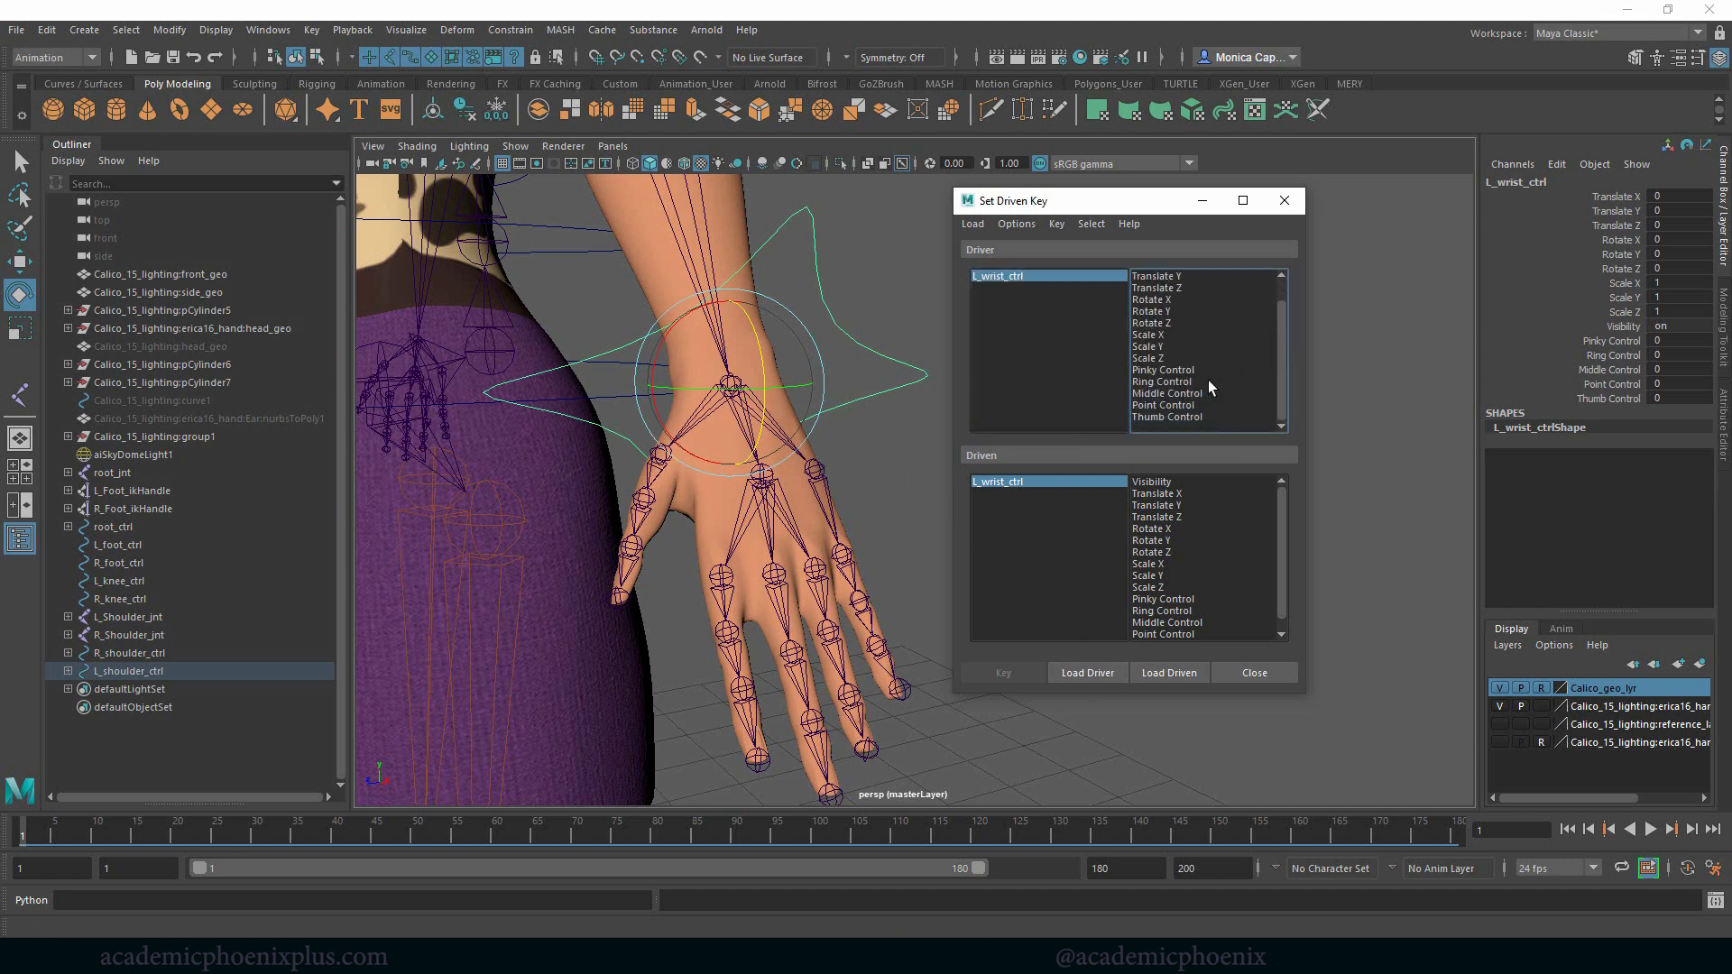
click(1164, 370)
Load L_Pinky_jnt2, L_Pinky_jnt3 and L_Pinky_jnt4 as the driven objects and select all three in the driven list.
alt+right_drag(841, 496, 943, 506)
click(731, 548)
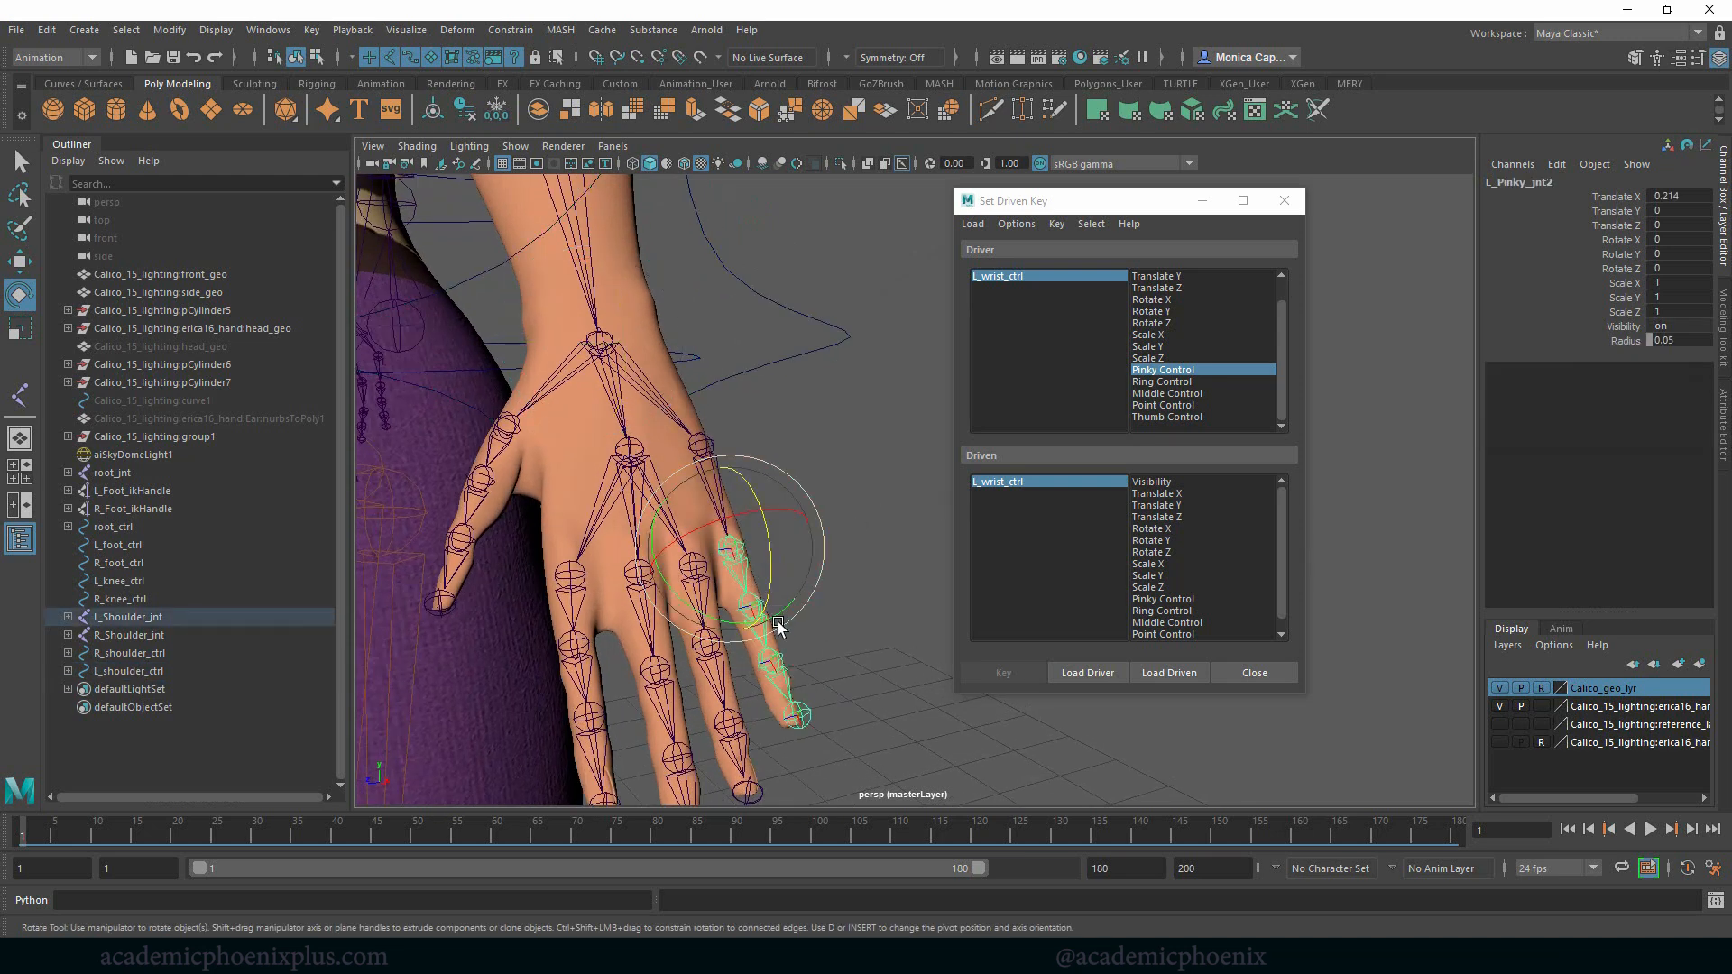
key(q)
shift+click(751, 606)
shift+click(774, 664)
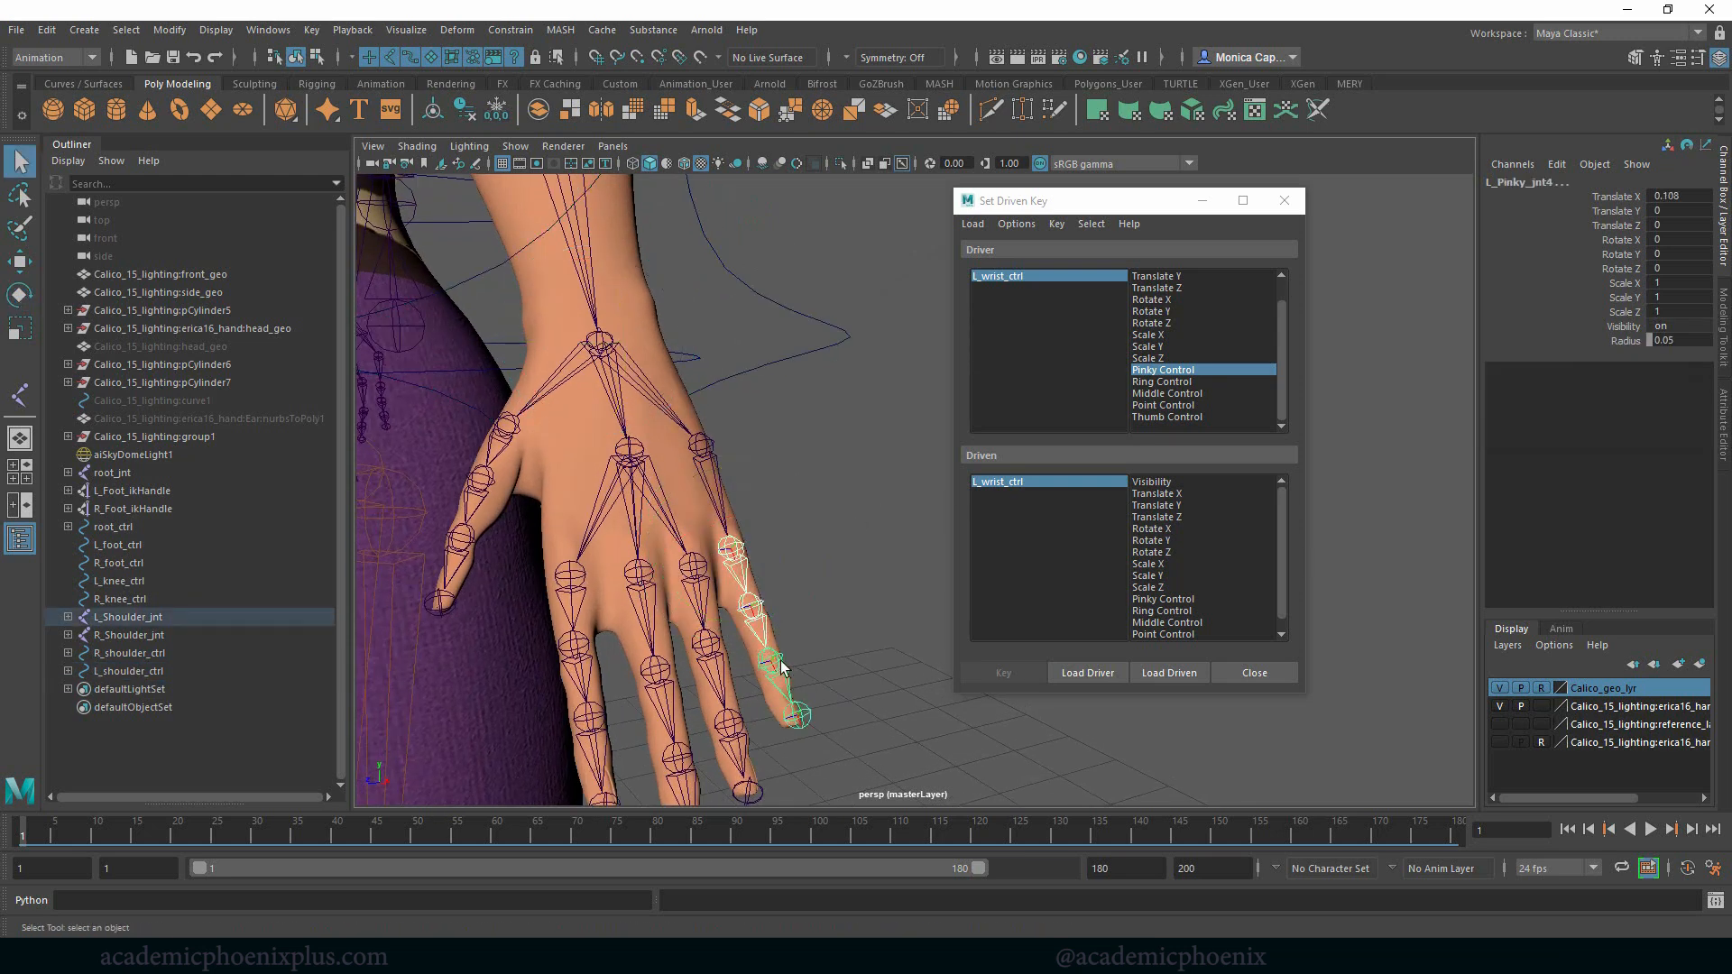
click(1175, 674)
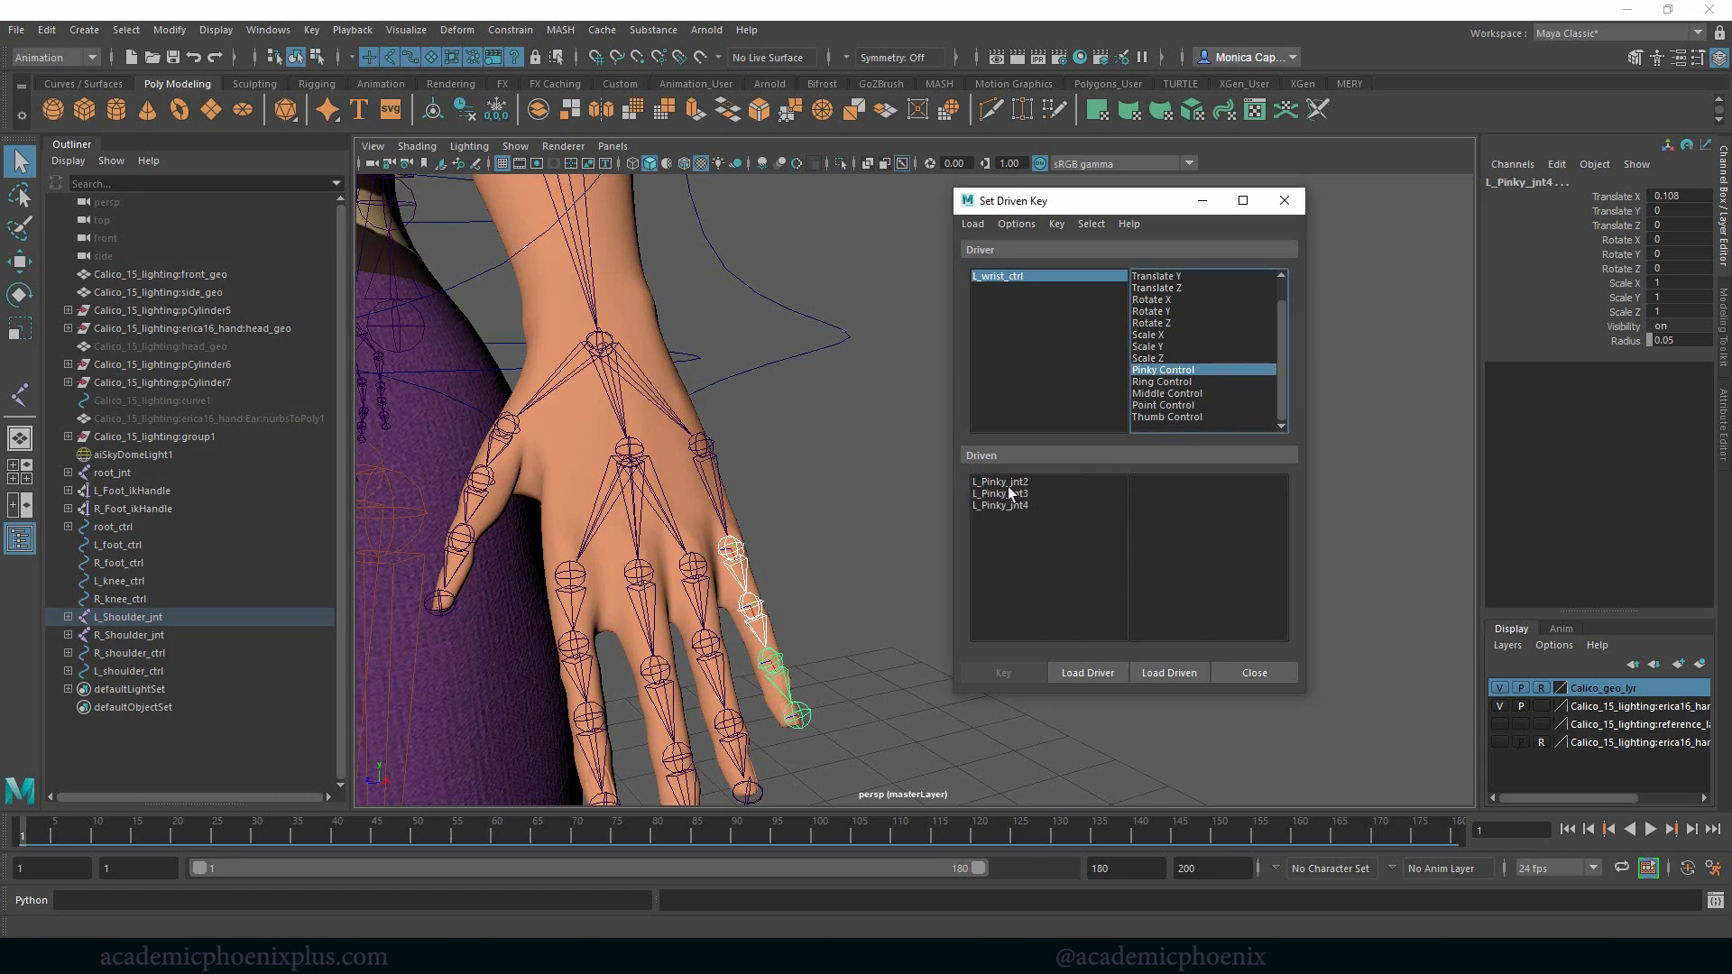
alt+drag(787, 509, 577, 479)
alt+middle_drag(578, 478, 615, 476)
drag(1009, 483, 1027, 518)
Try rotating the three pinky joints together around Z, then undo the rotation.
alt+right_drag(804, 511, 825, 573)
key(w)
key(e)
drag(642, 642, 758, 666)
key(ctrl+z)
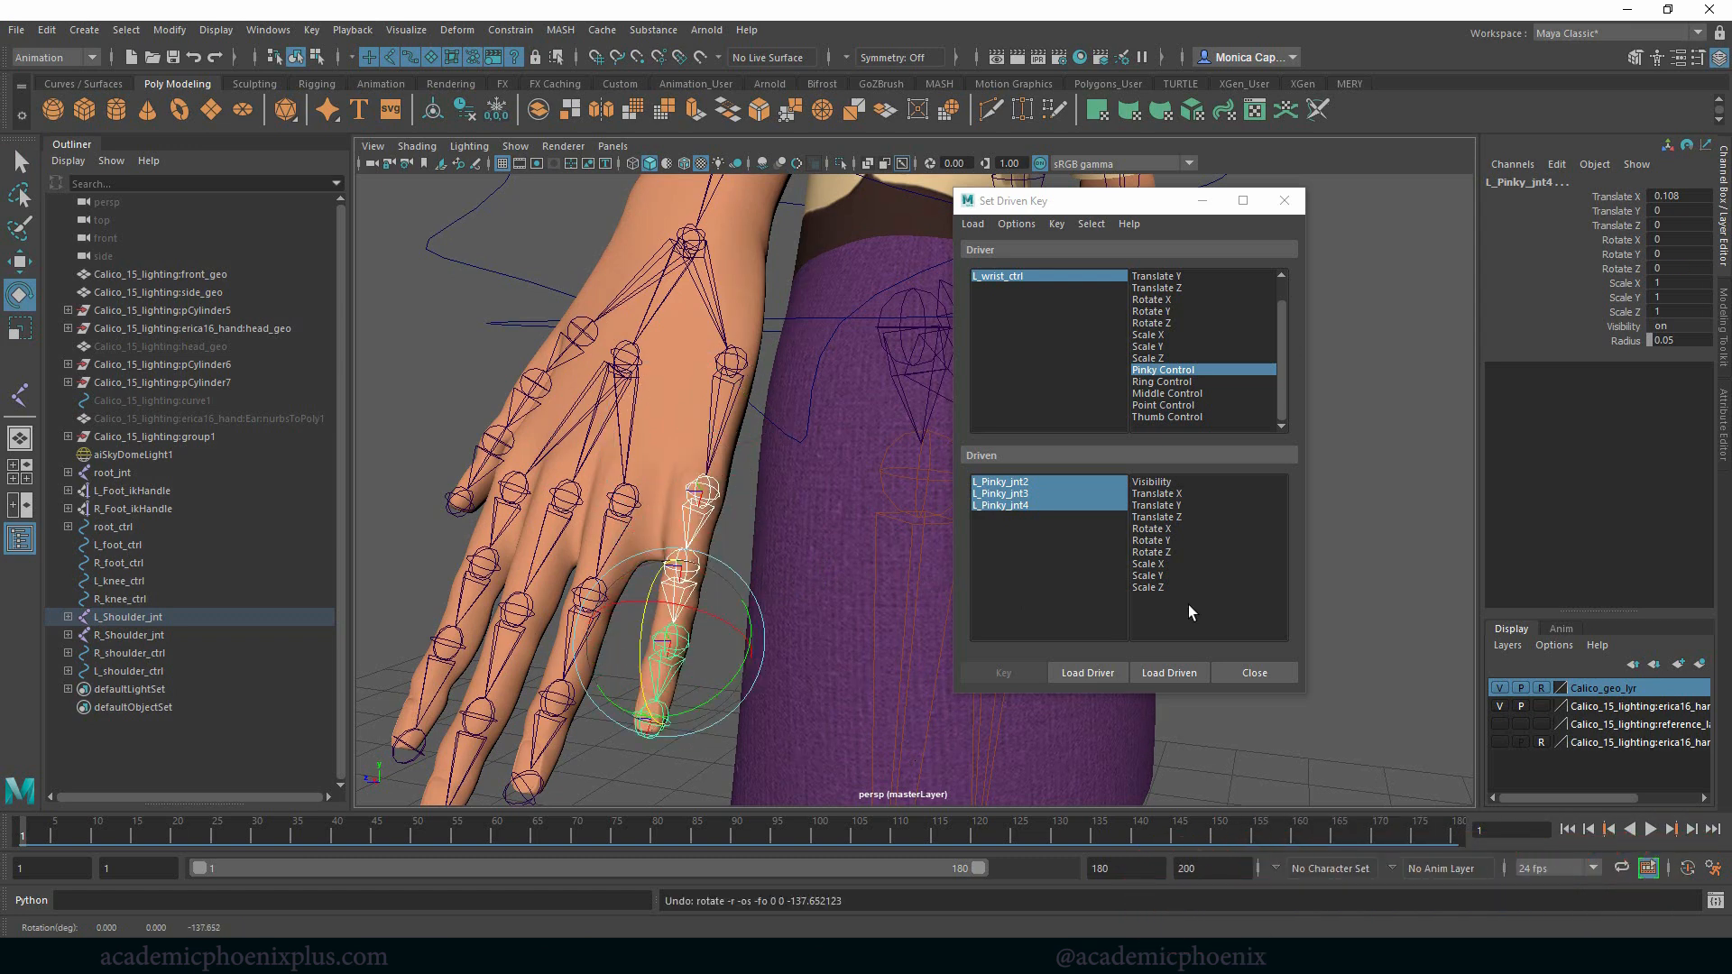
Key the pinky joints' Rotate Z against the wrist's Pinky Control at 0 for the straight finger pose.
click(1165, 552)
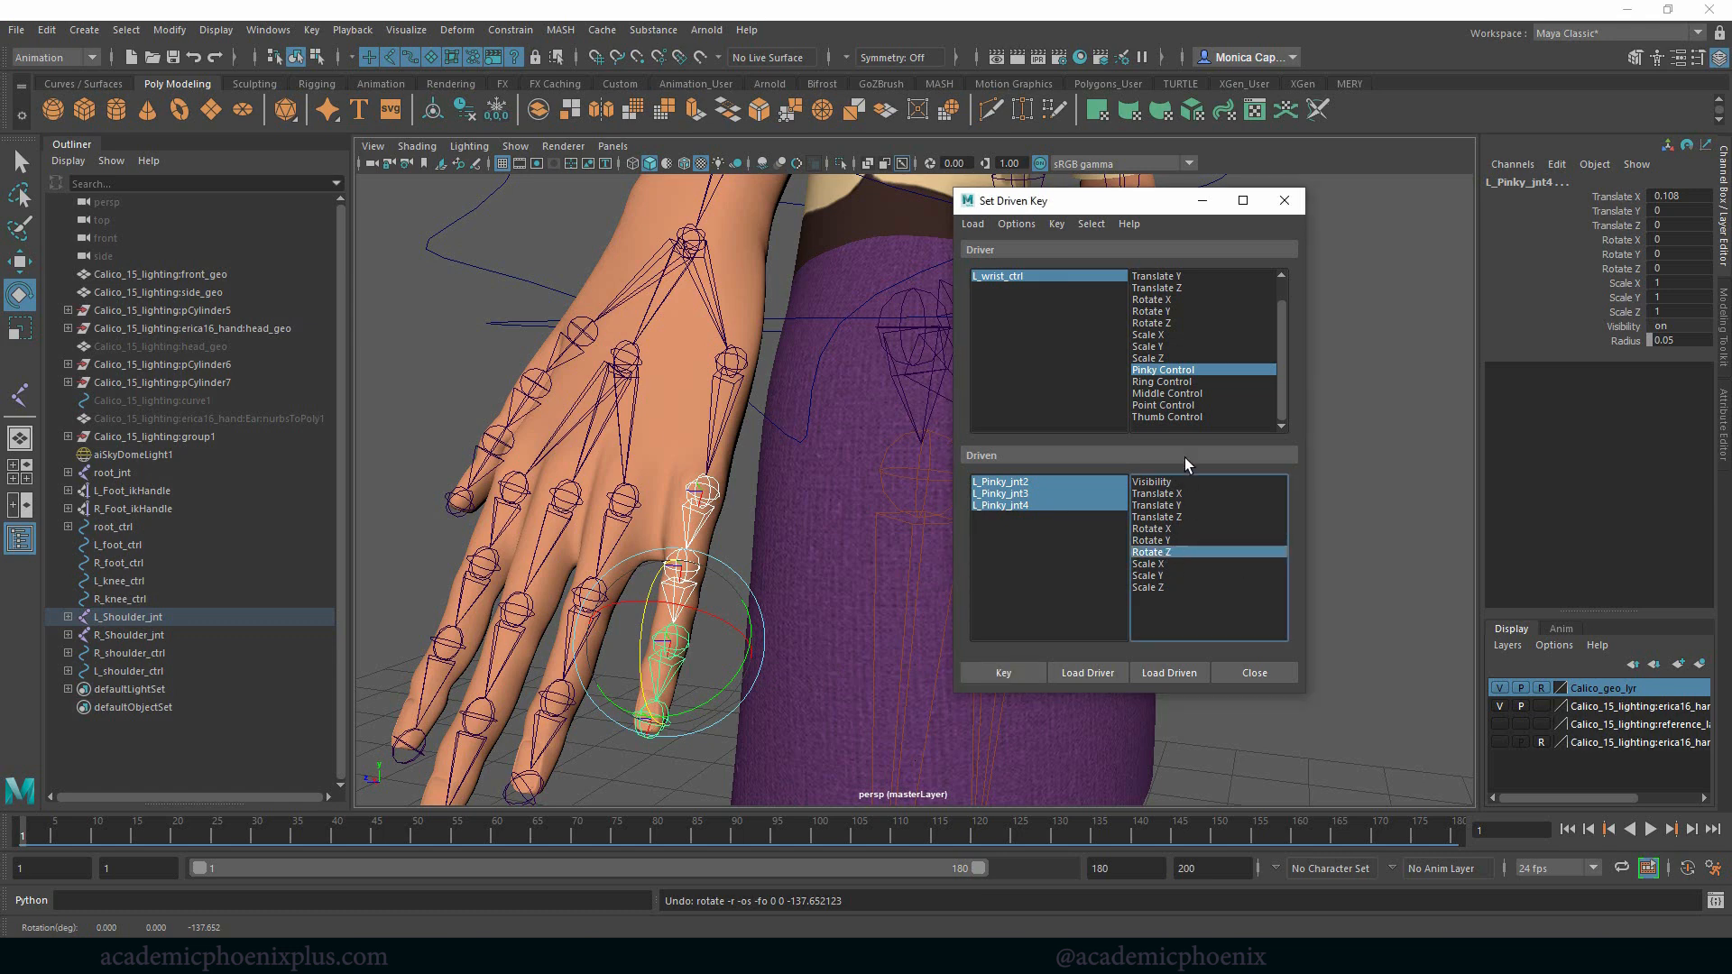
click(1037, 277)
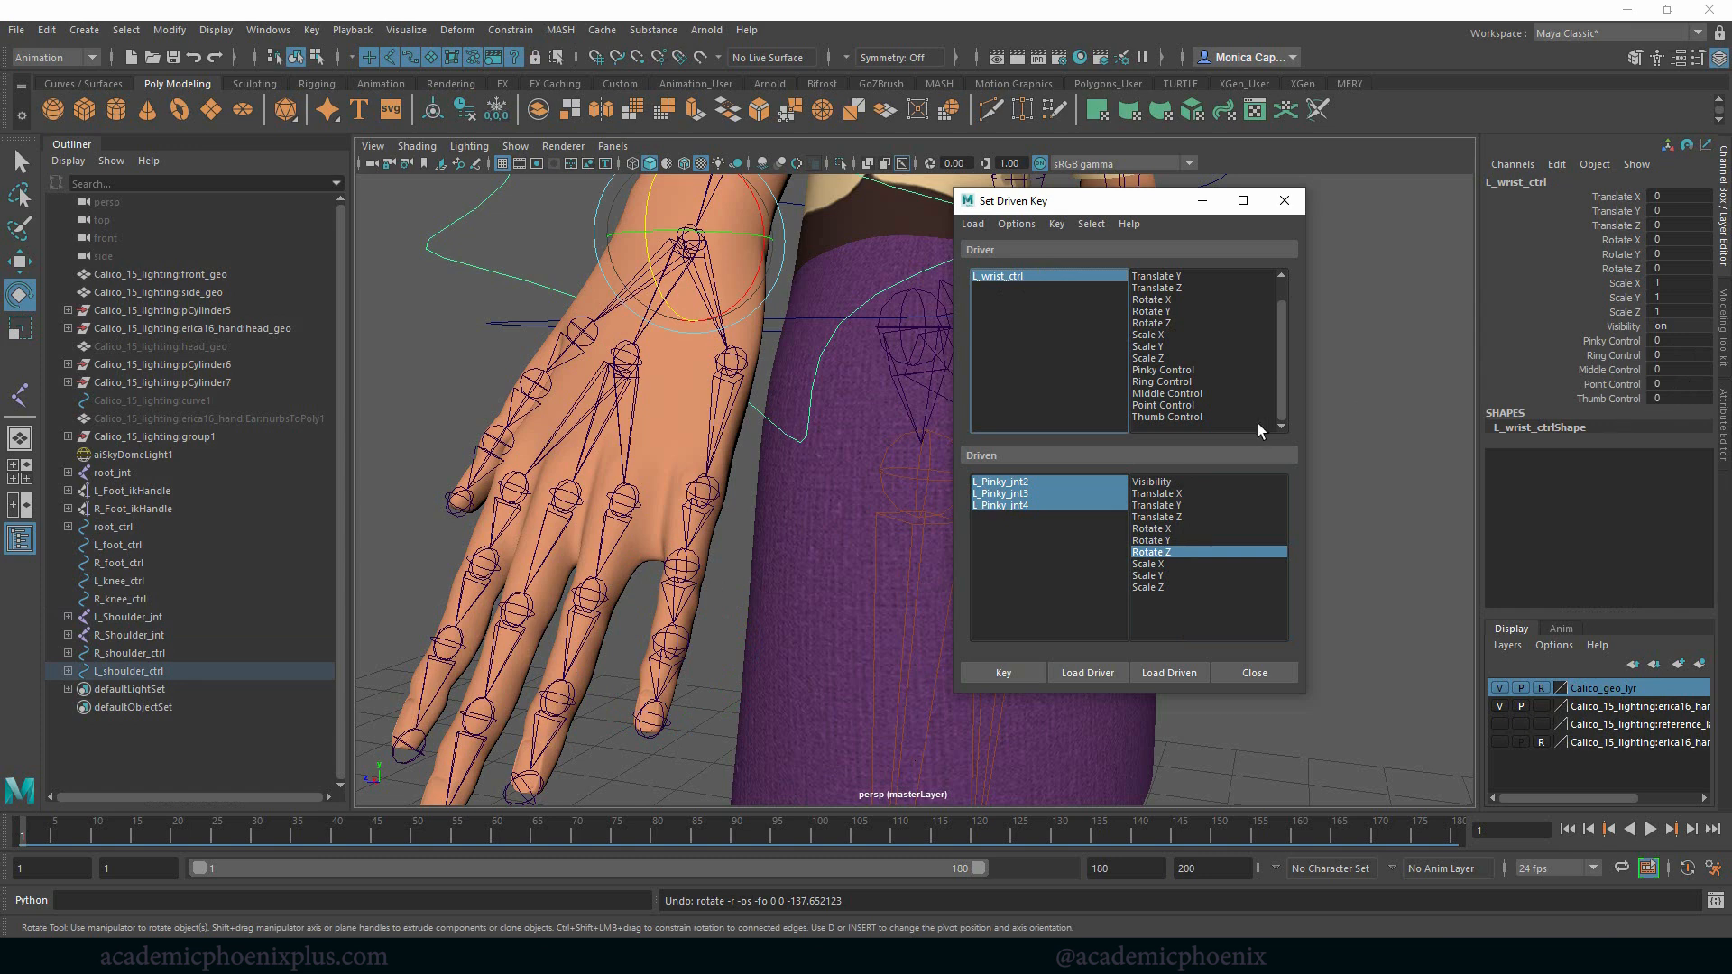
click(1187, 372)
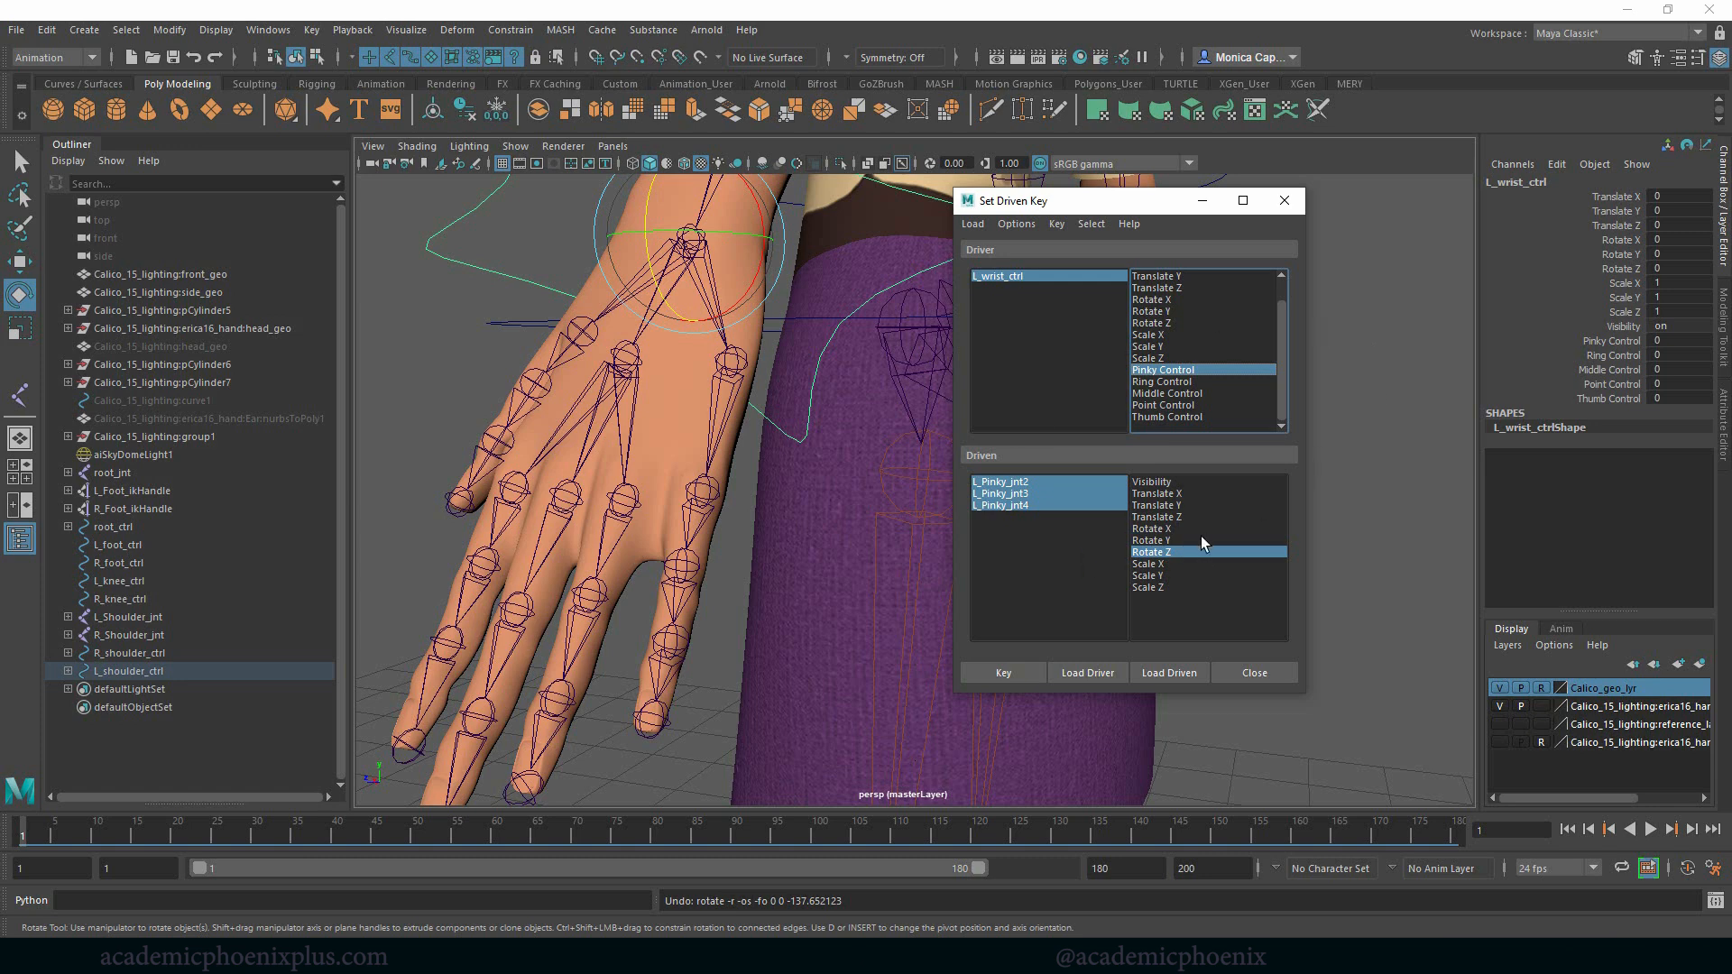
click(1011, 670)
Select the driver wrist control and enter a new value for its Pinky Control attribute.
click(1049, 274)
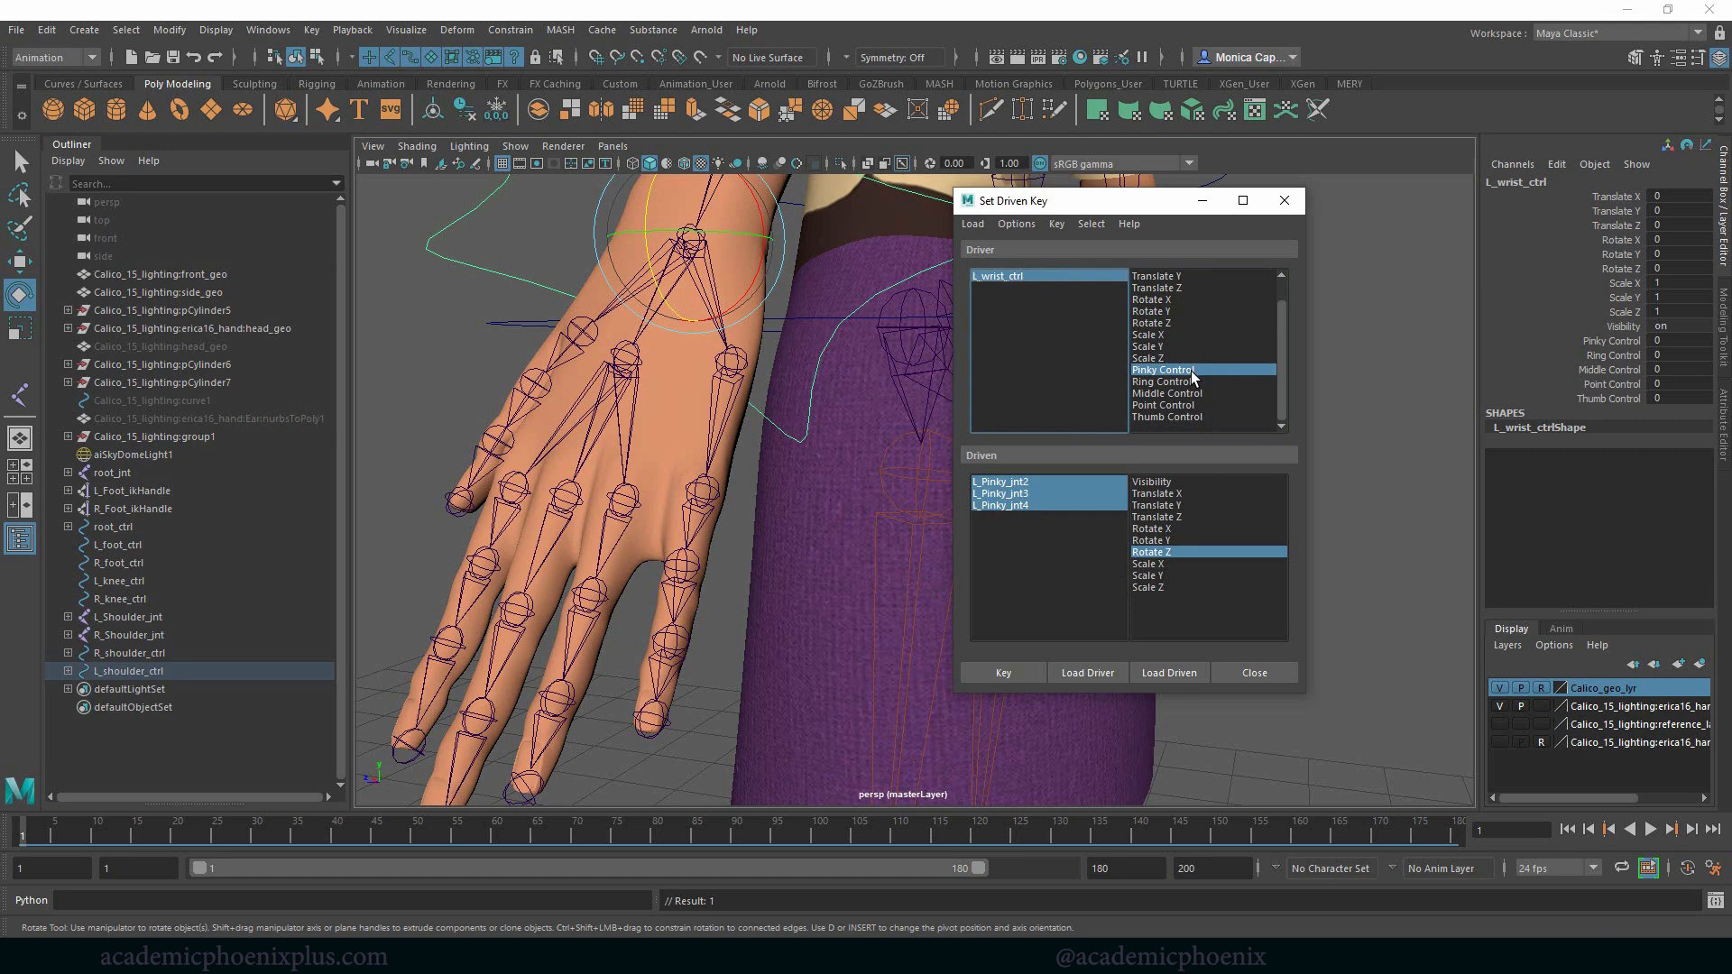
click(1655, 341)
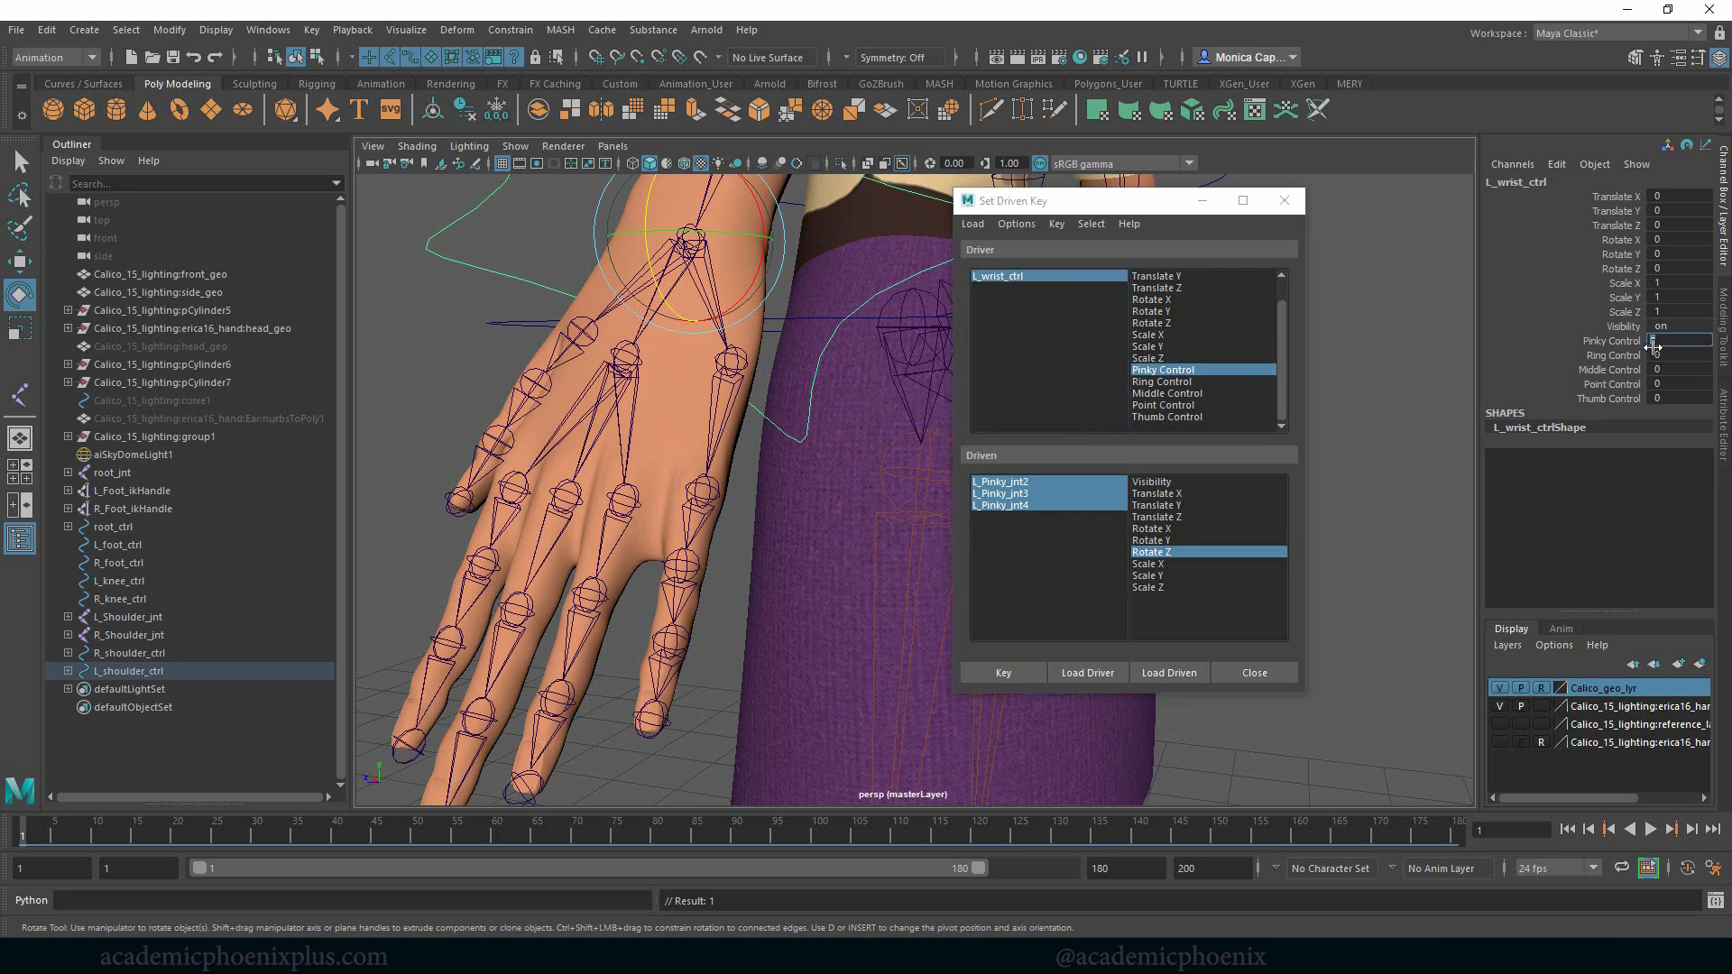
key(Return)
Select the three driven pinky joints and curl them by rotating about -67.6 degrees in Z.
click(1041, 487)
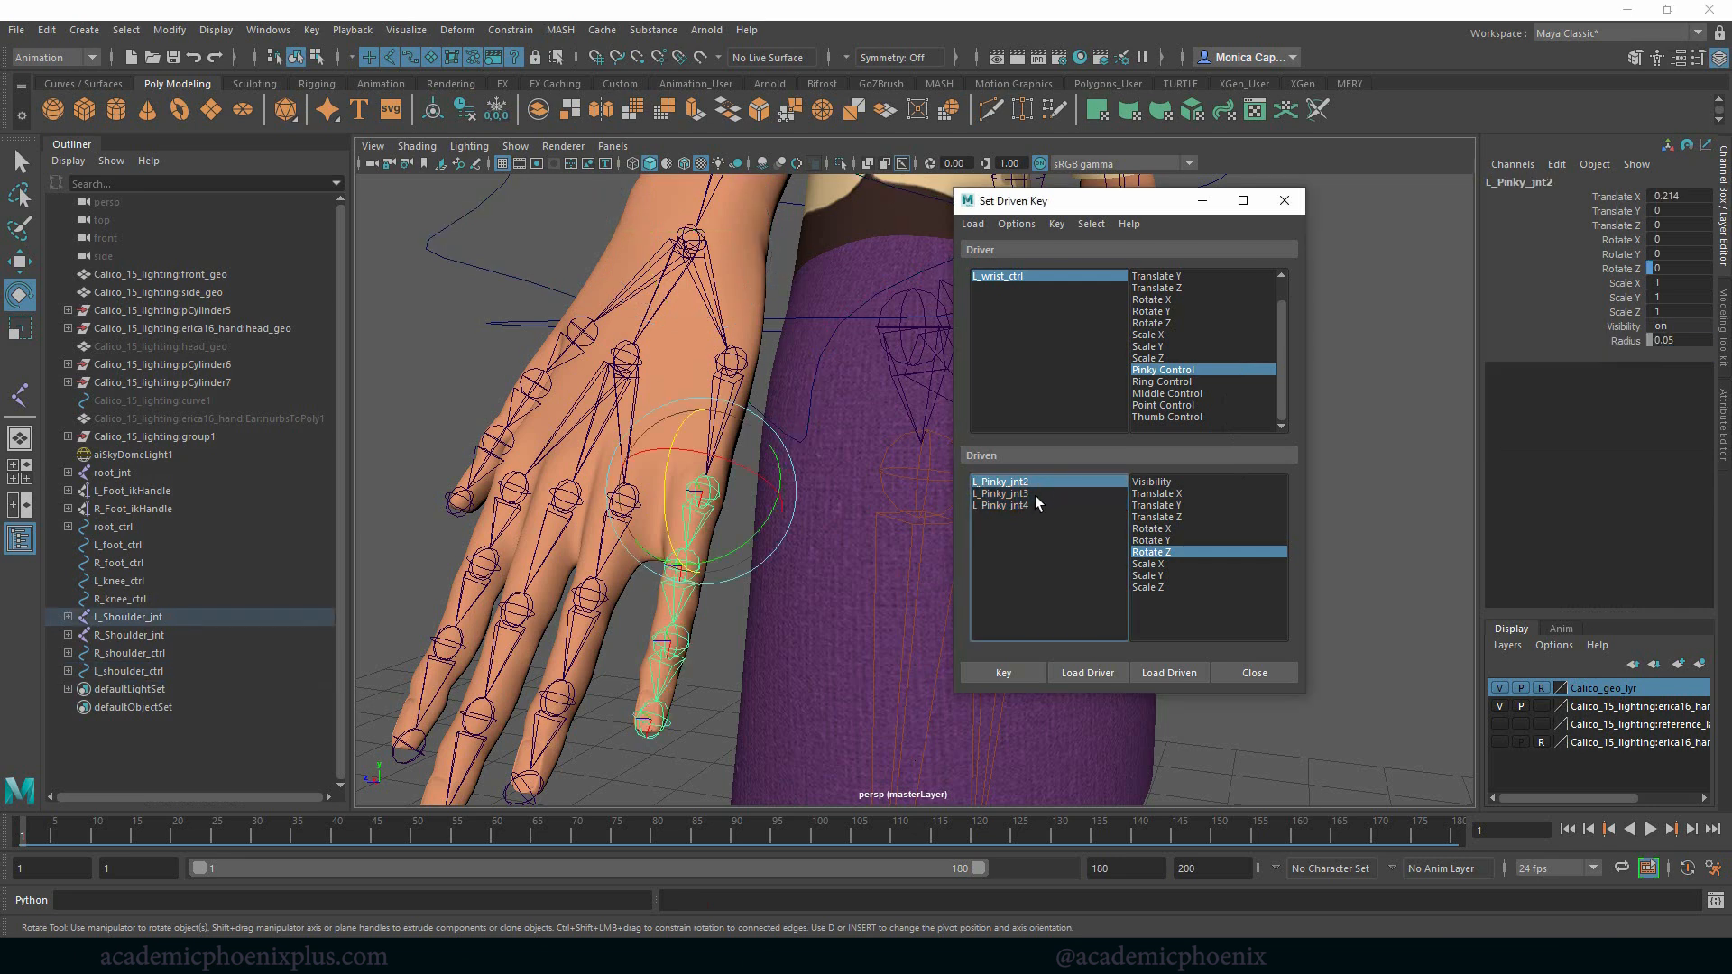
drag(651, 581, 670, 675)
alt+drag(816, 588, 764, 570)
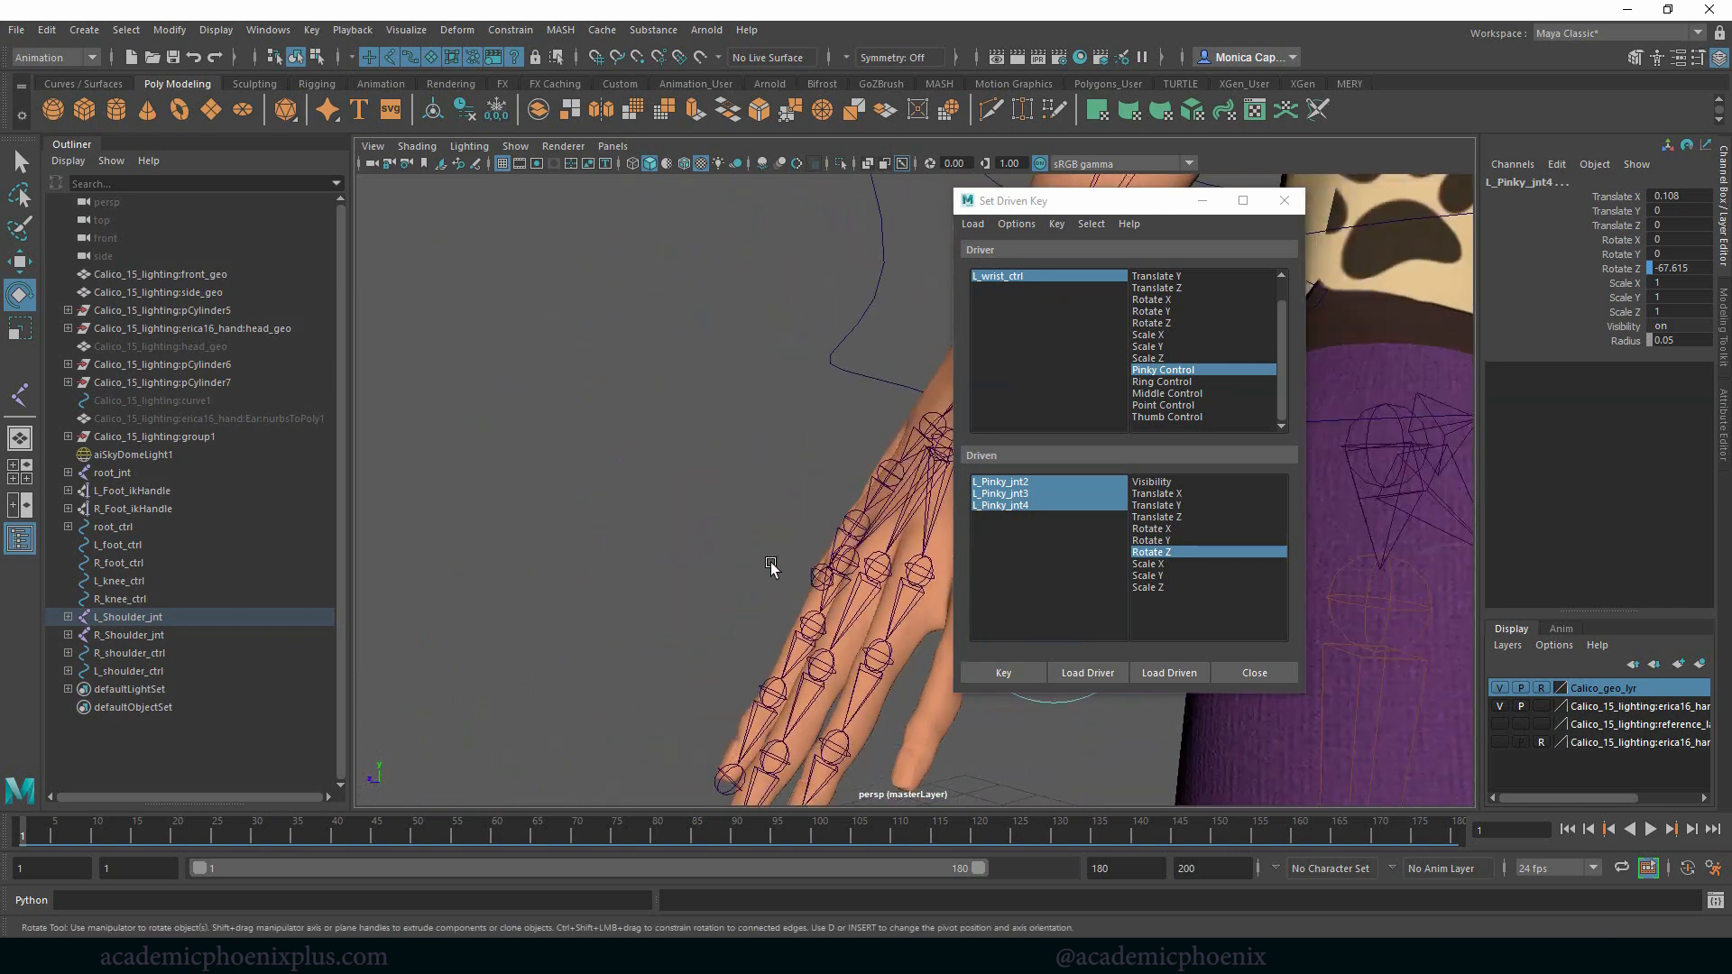
alt+drag(812, 418, 543, 383)
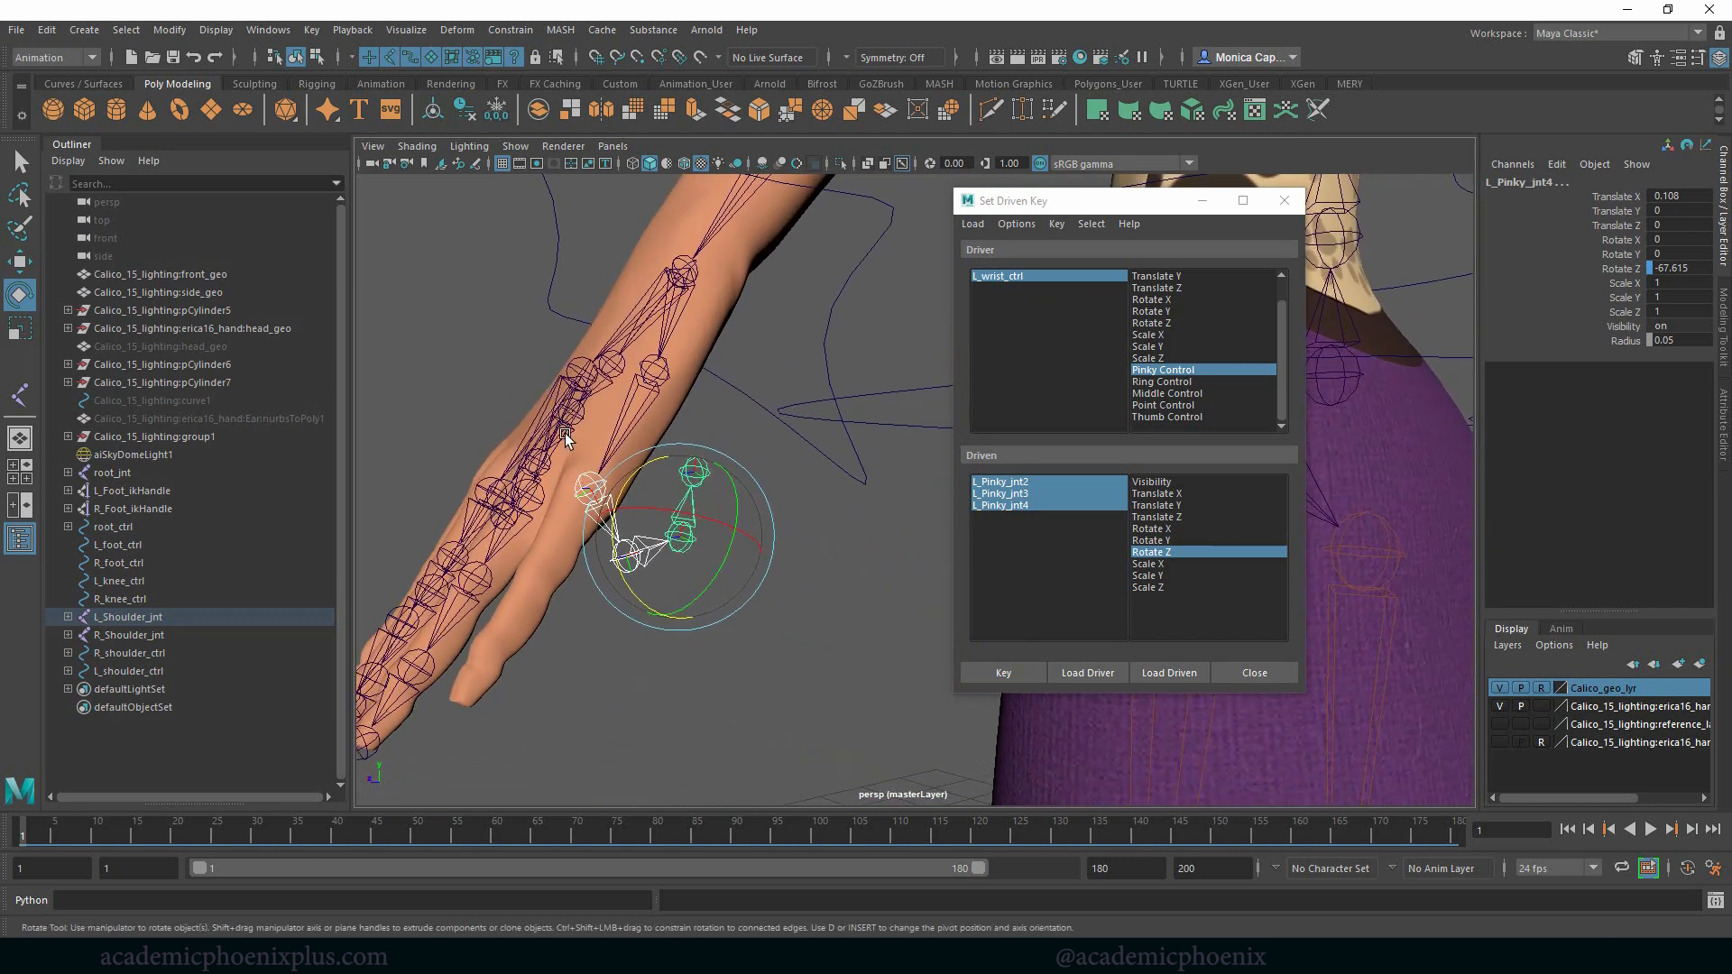
Rotate only the last pinky joint to about -88.9 degrees in Z and key all three pinky joints against Pinky Control at 1.
click(738, 654)
click(689, 545)
drag(615, 553, 641, 579)
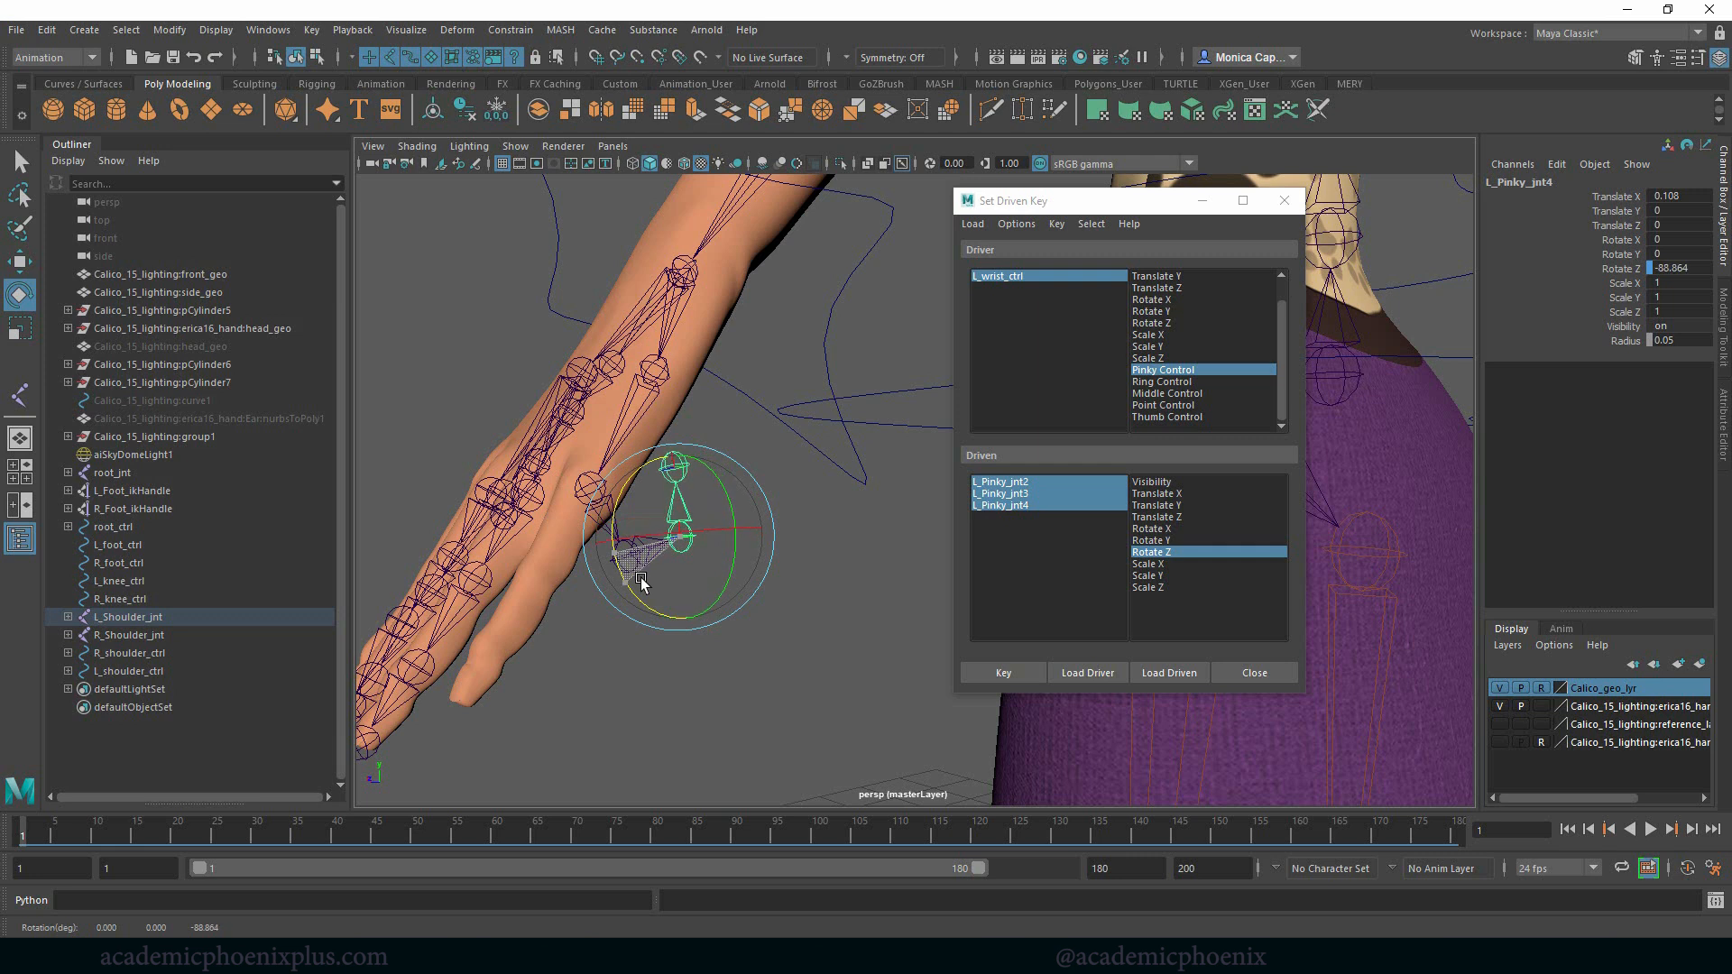
drag(1047, 481, 1048, 507)
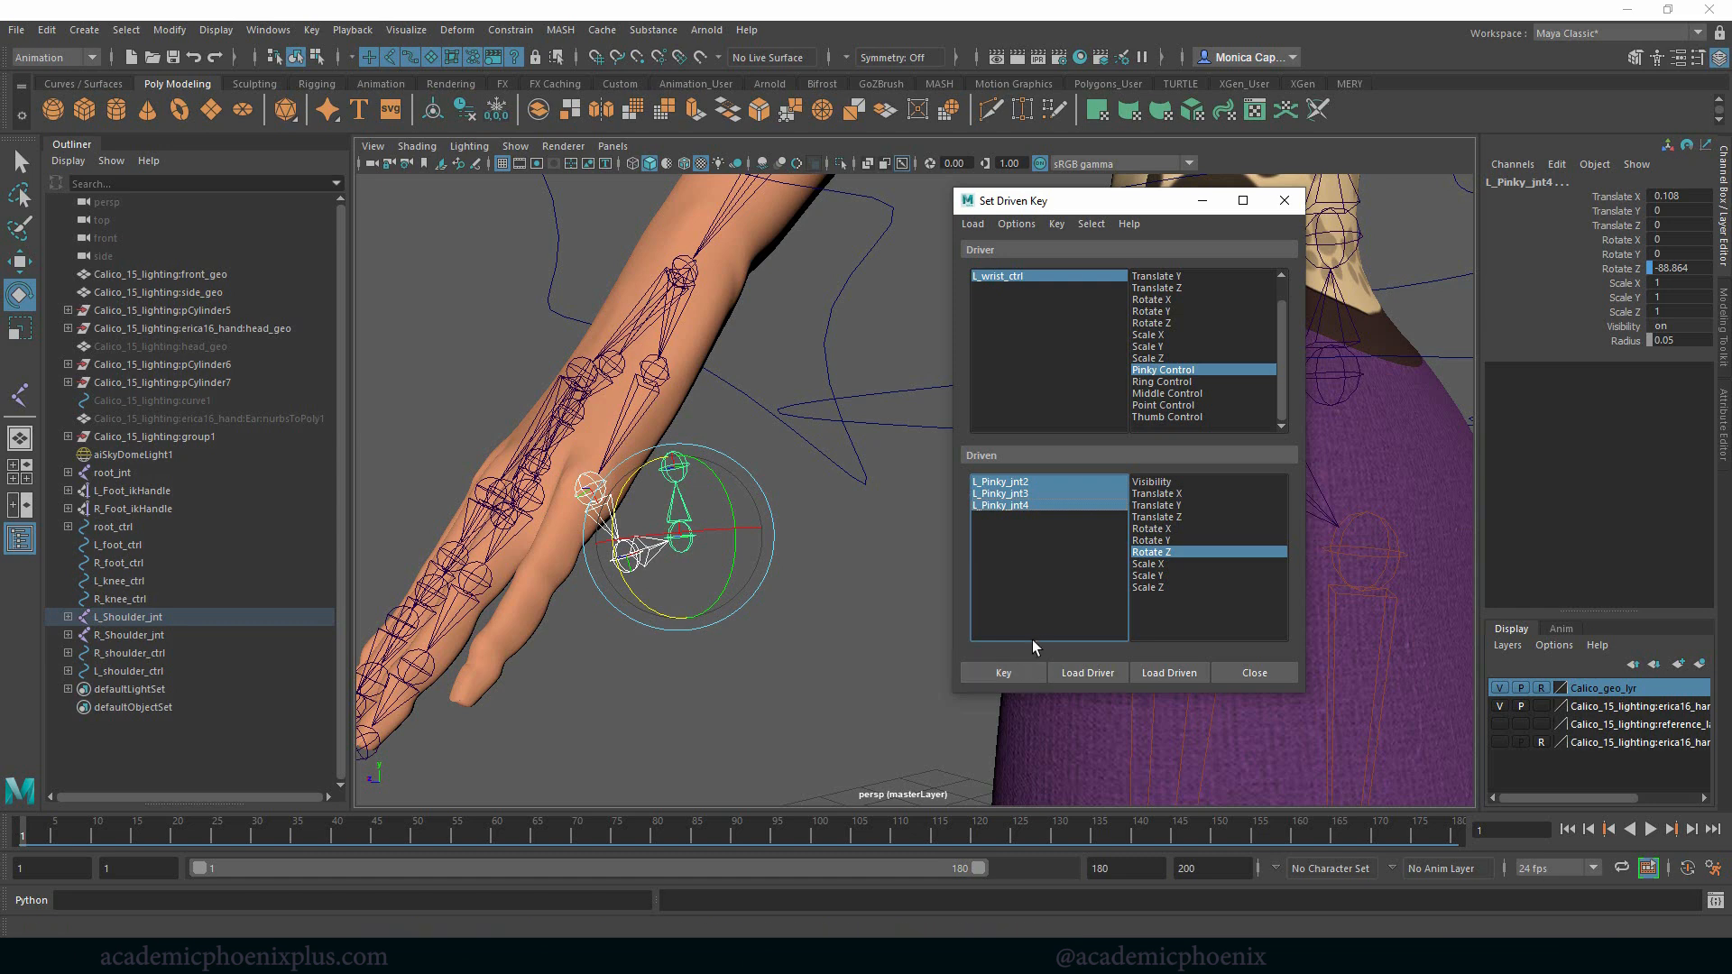
click(1009, 669)
Set the wrist control's Pinky Control to 0 and scrub the attribute to test the pinky curl.
click(1075, 276)
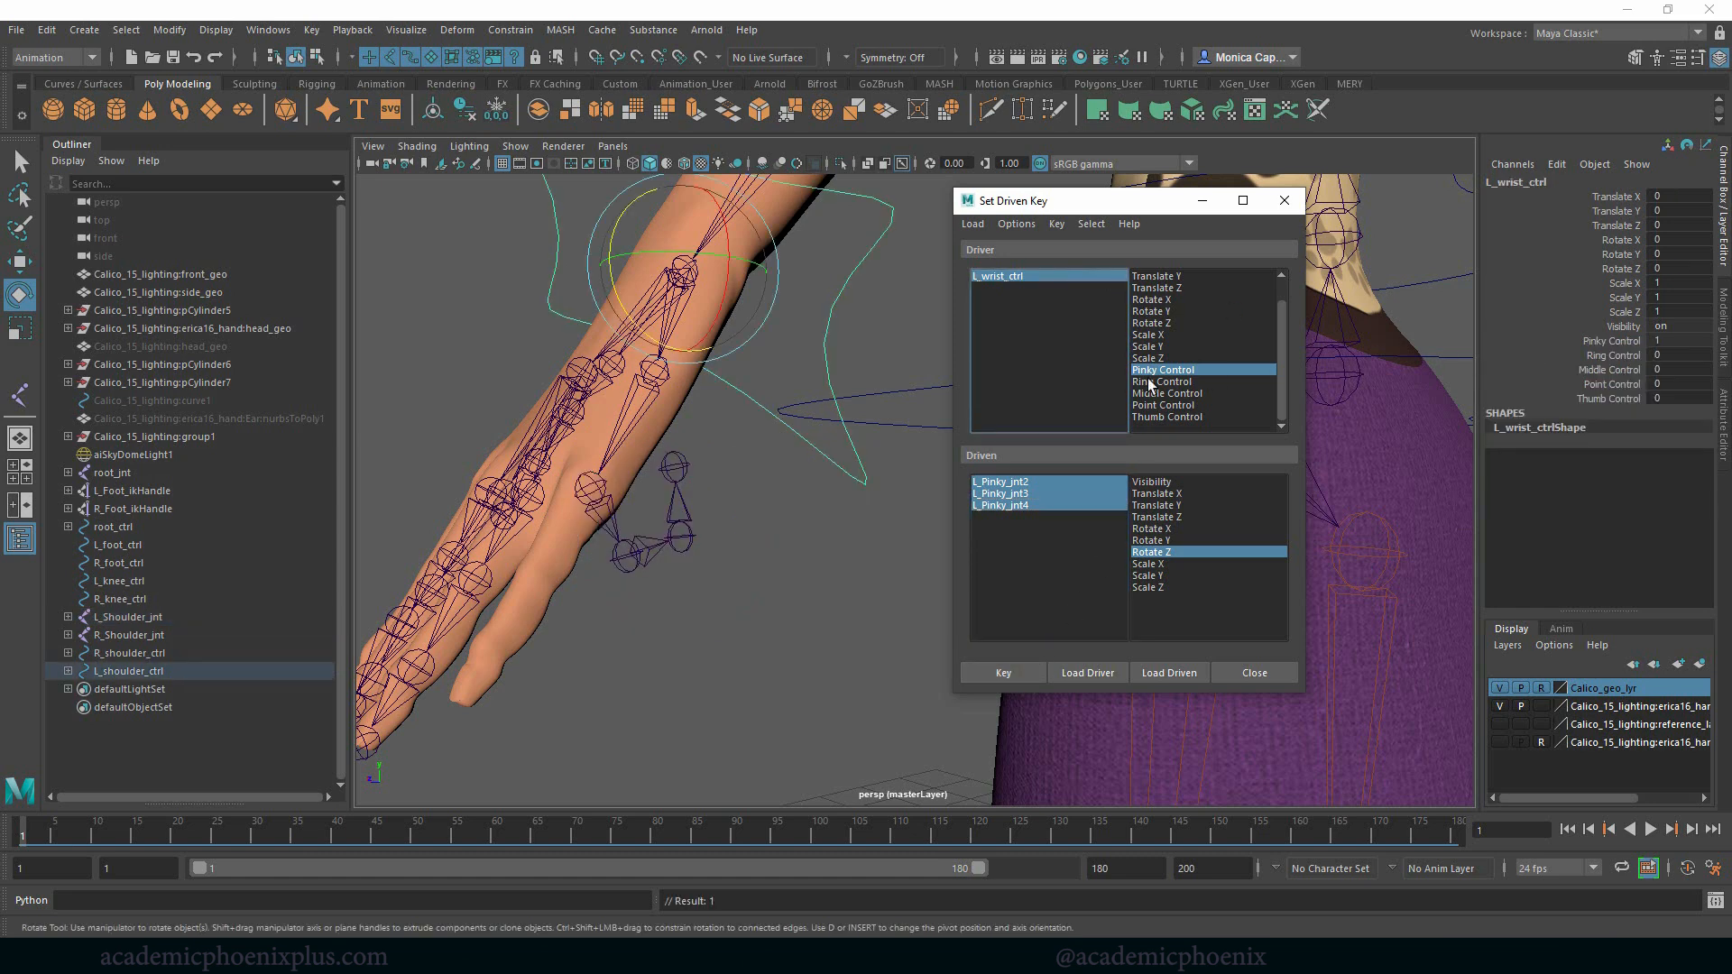
scroll(861, 539, down, 2)
click(1616, 341)
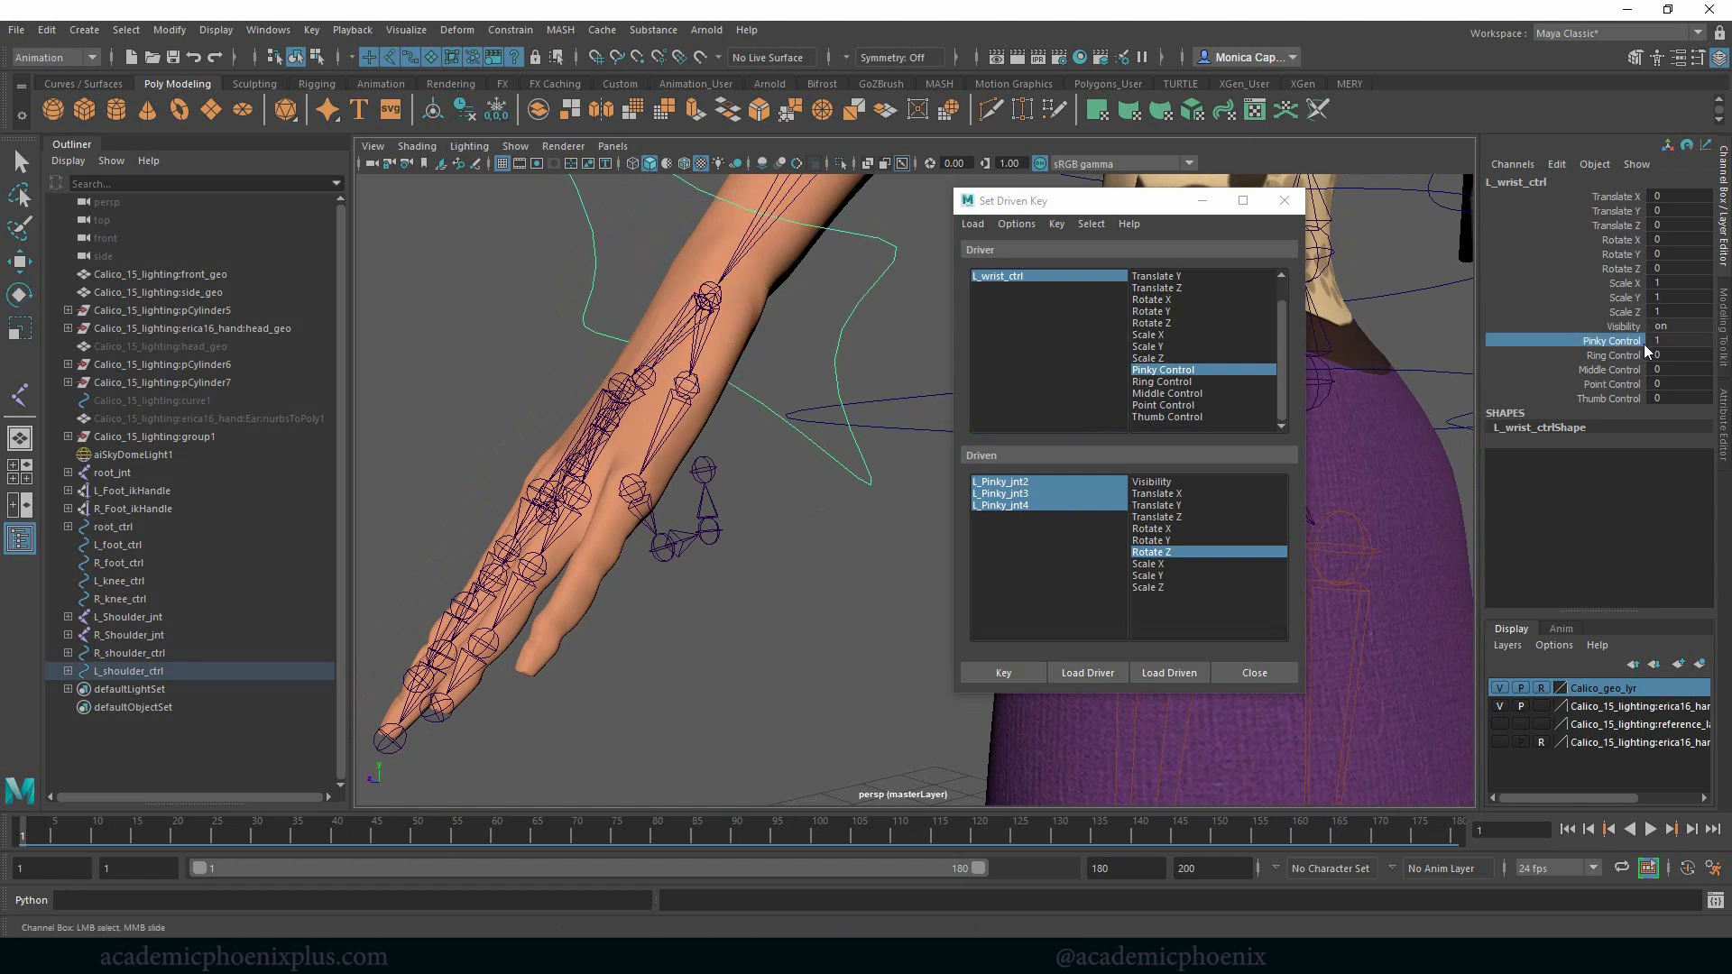
click(1669, 341)
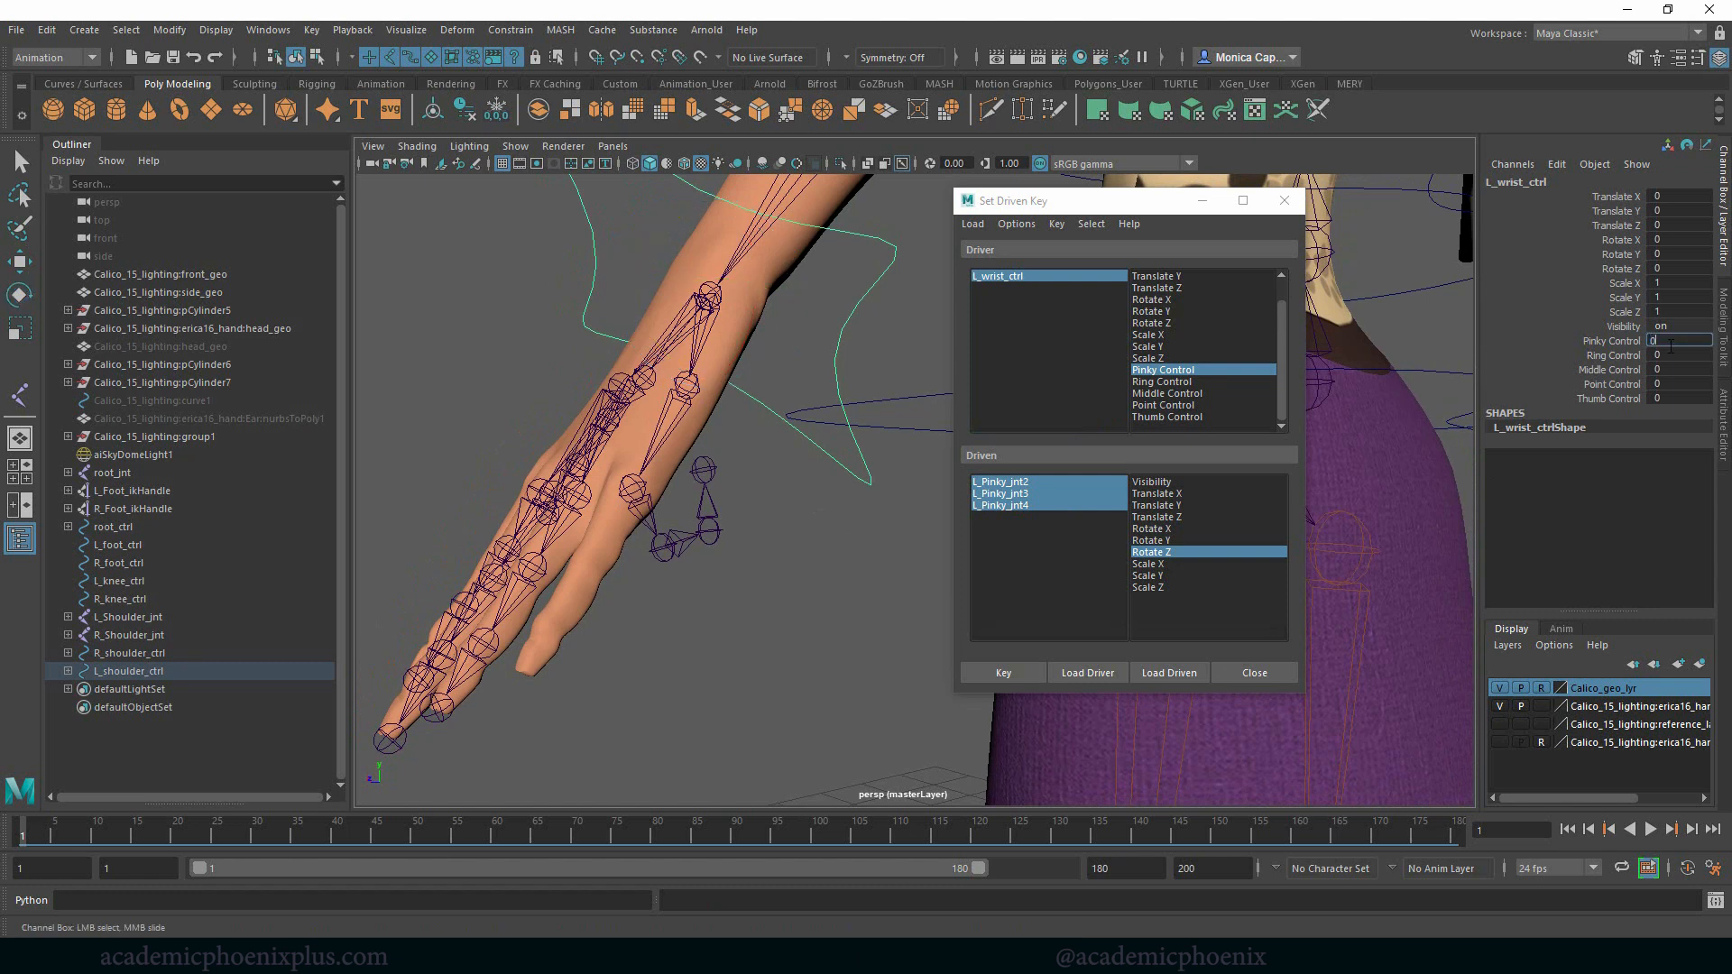
text(0)
key(Return)
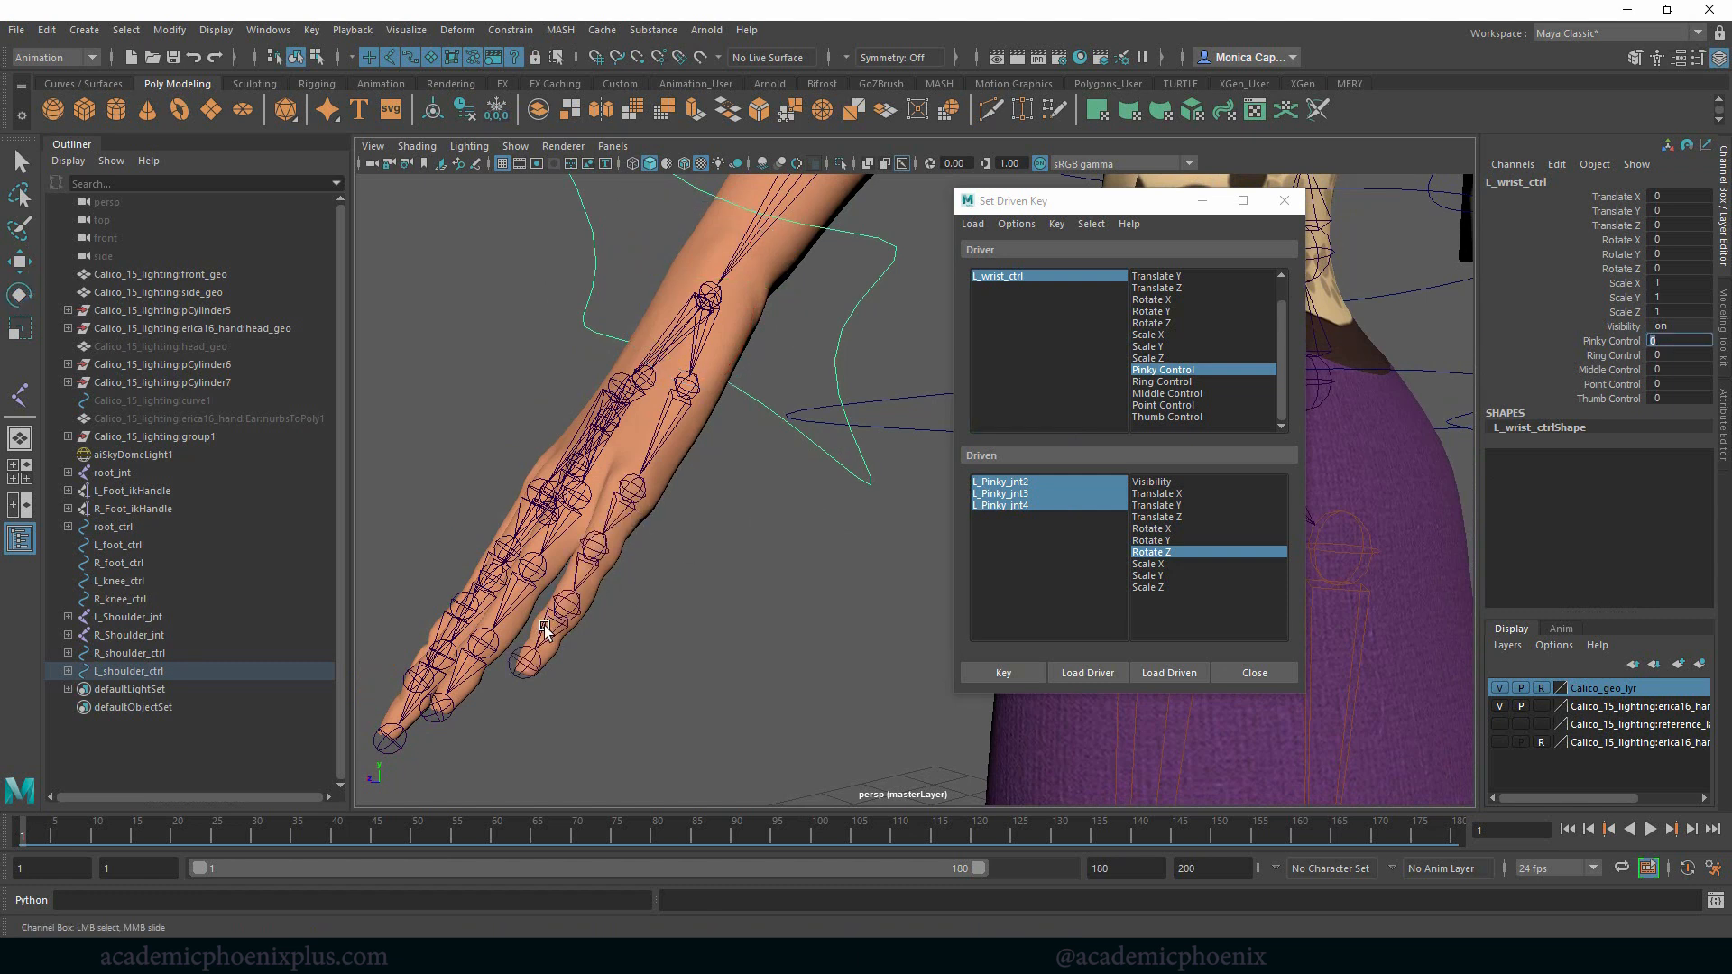
click(1621, 341)
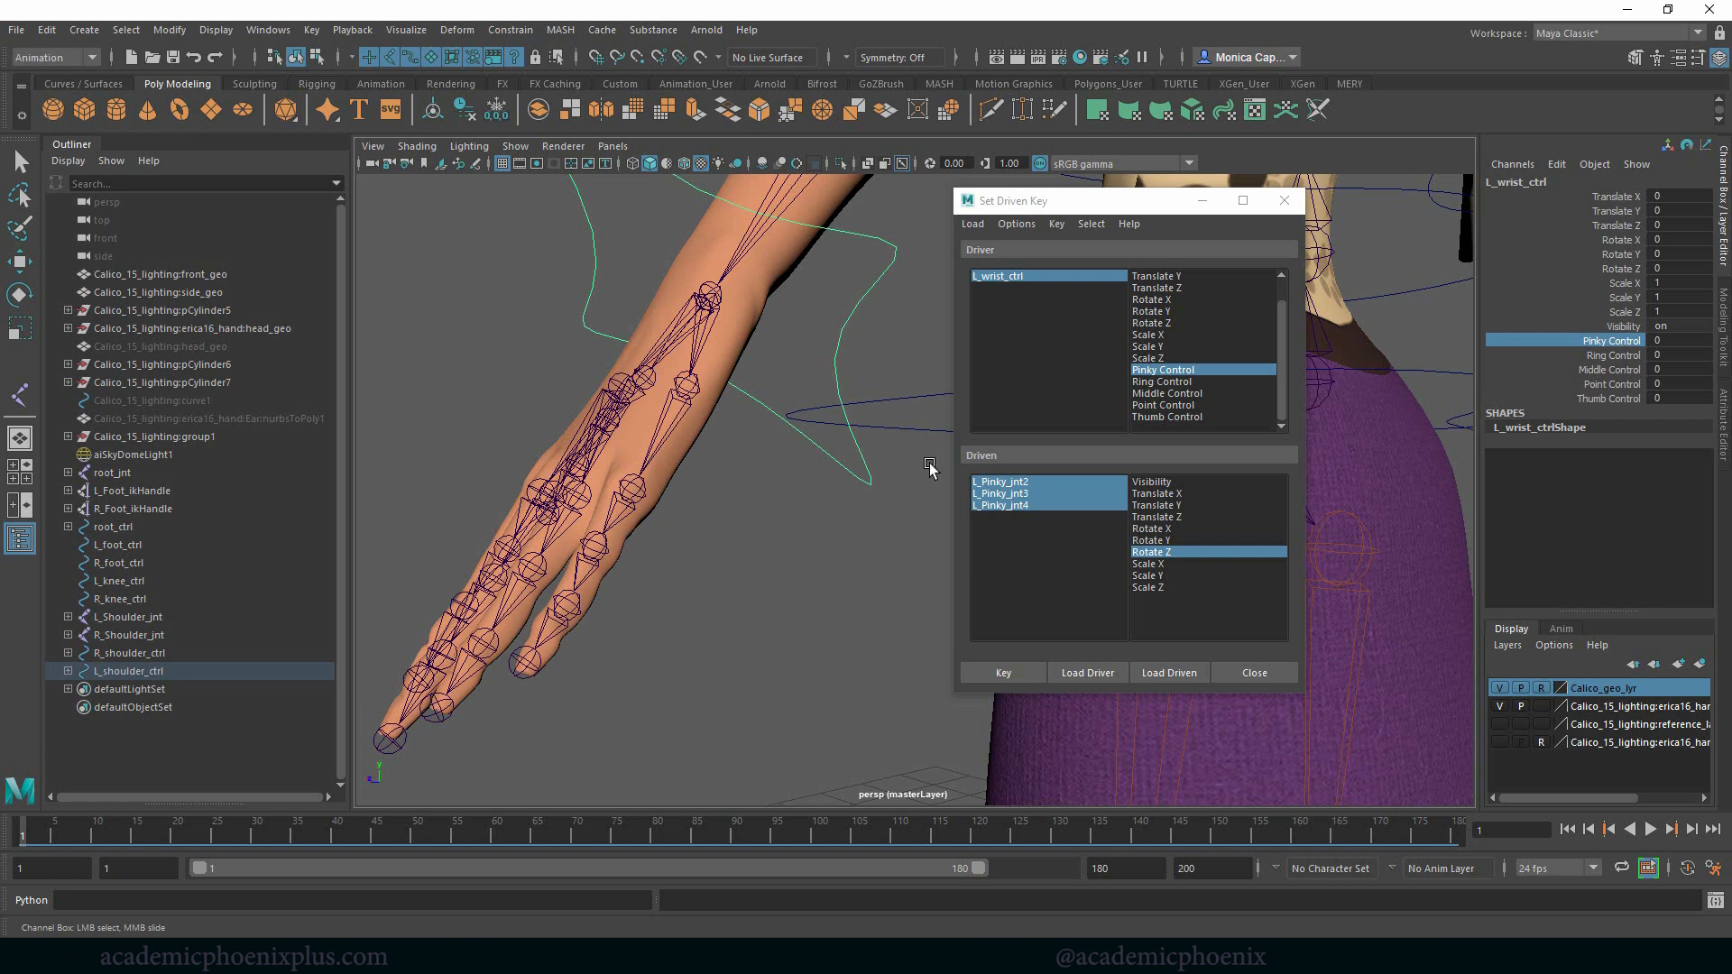
mouse_move(742, 565)
middle_down()
mouse_move(765, 560)
mouse_move(712, 565)
middle_up()
Choose Ring Control as the driver attribute and load the three left ring finger joints as driven, with Rotate Z as the driven attribute.
alt+drag(711, 592, 735, 486)
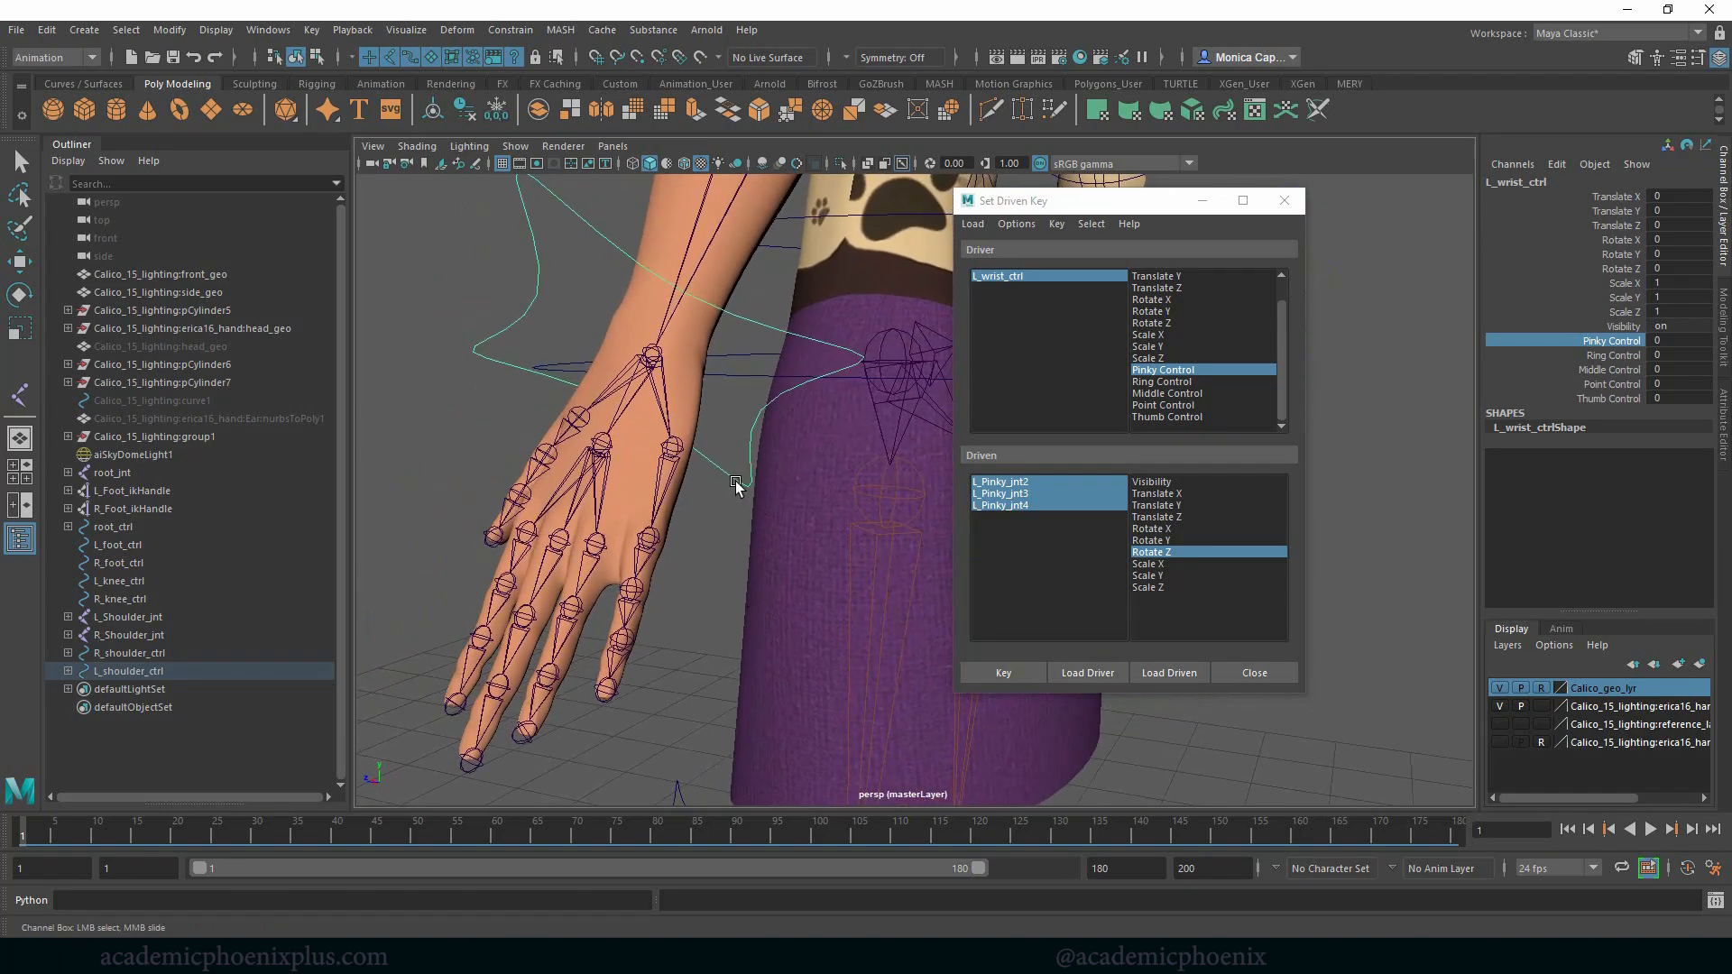
click(1182, 383)
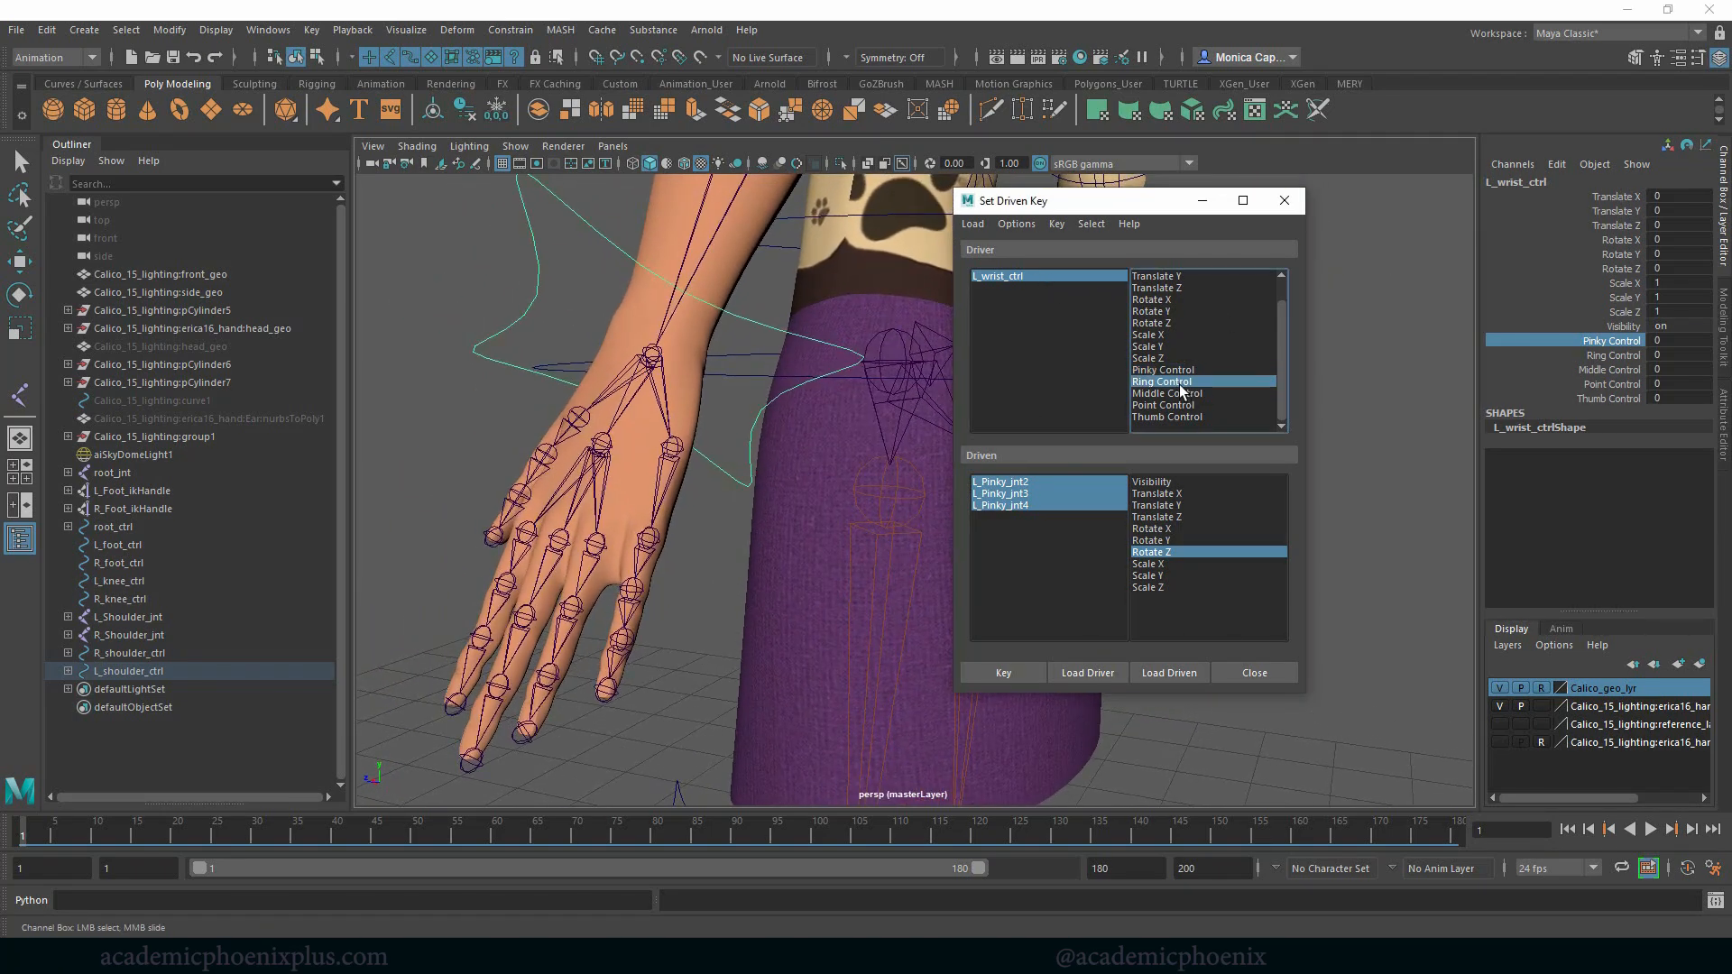
click(595, 548)
key(q)
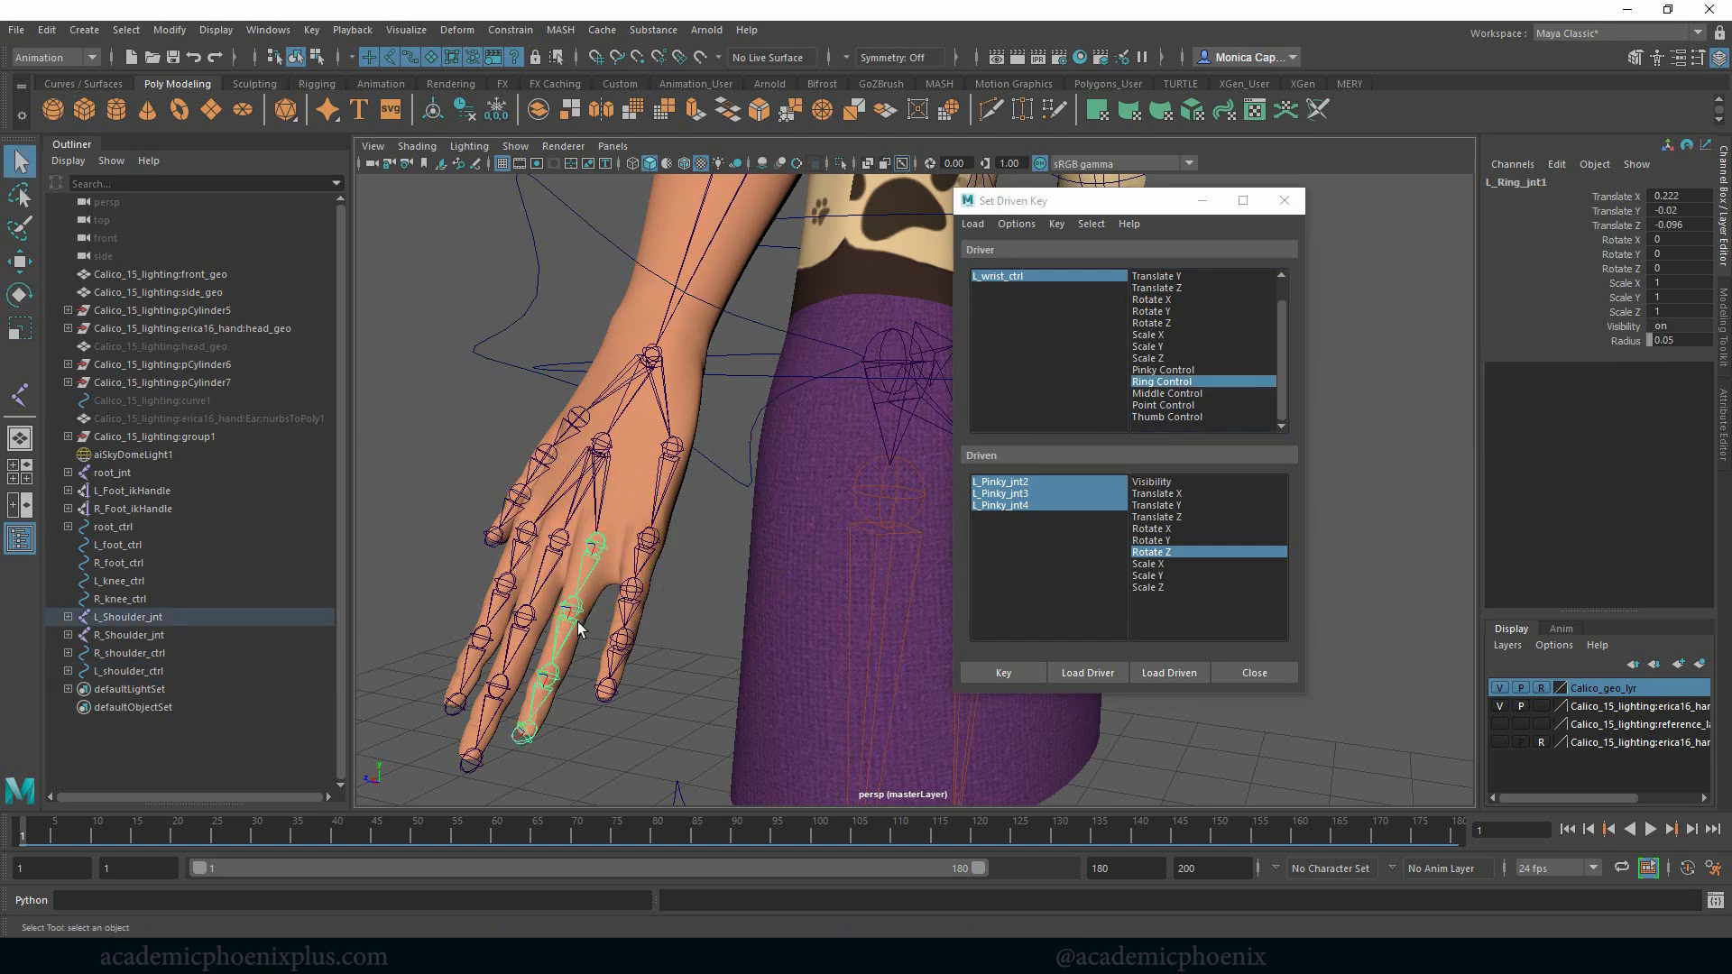
shift+click(572, 613)
shift+click(552, 678)
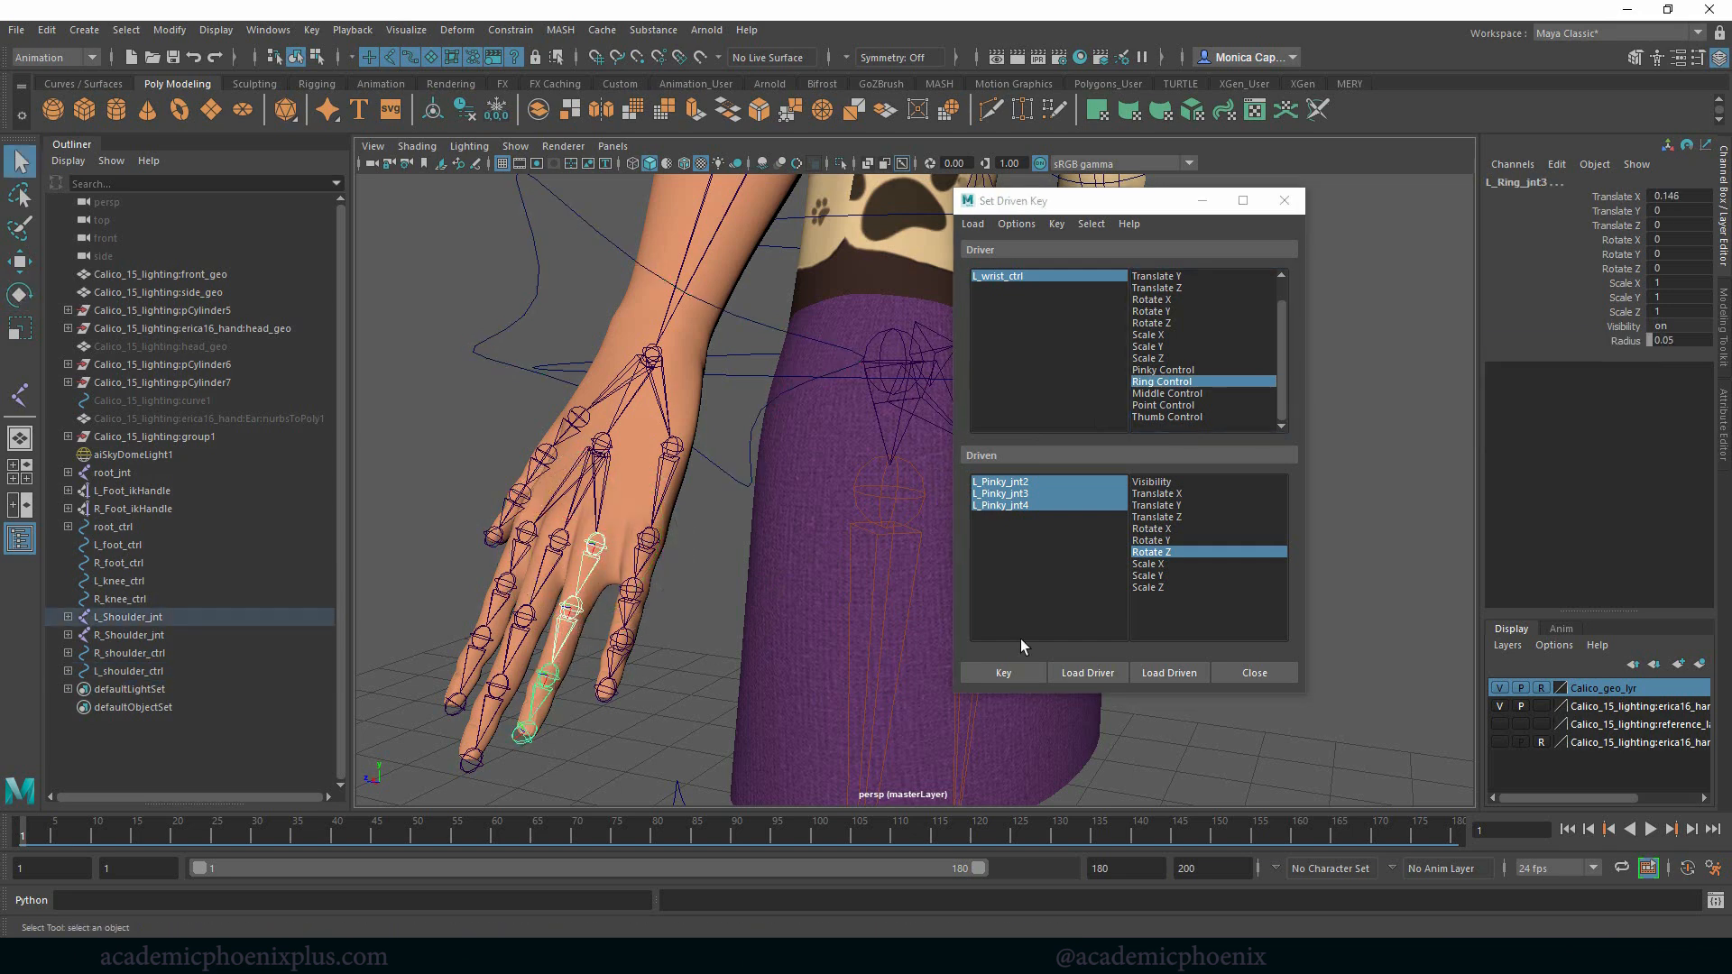
click(1191, 673)
click(1043, 482)
shift+click(1044, 506)
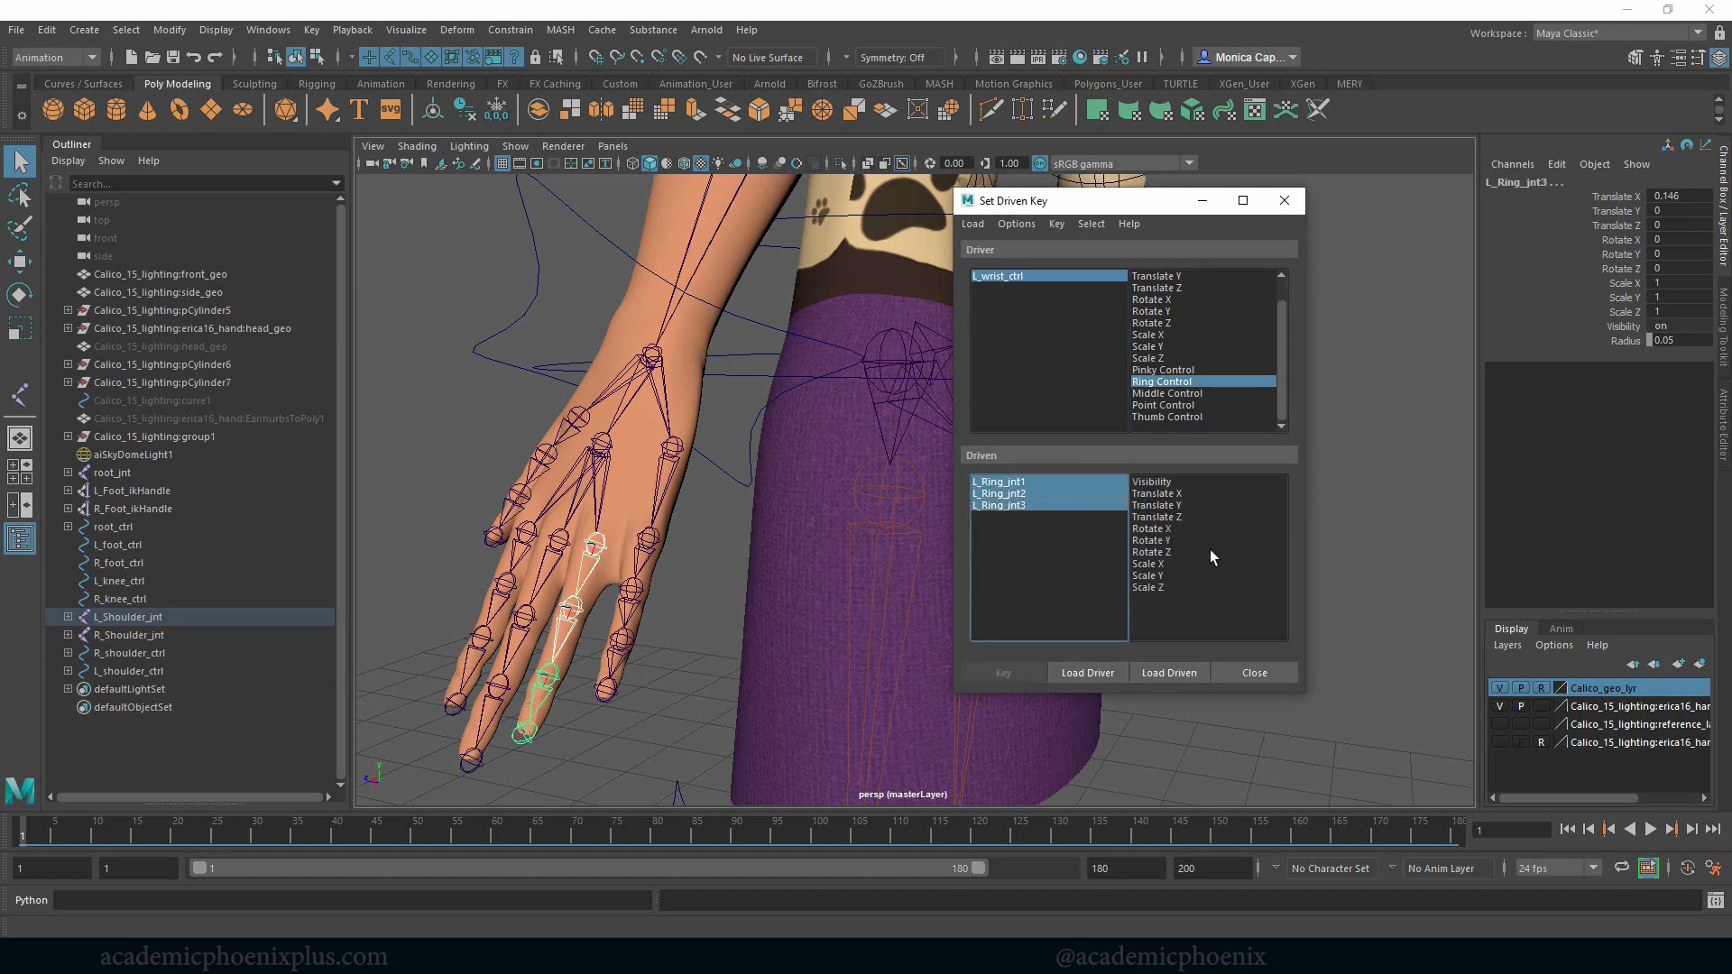
click(1152, 552)
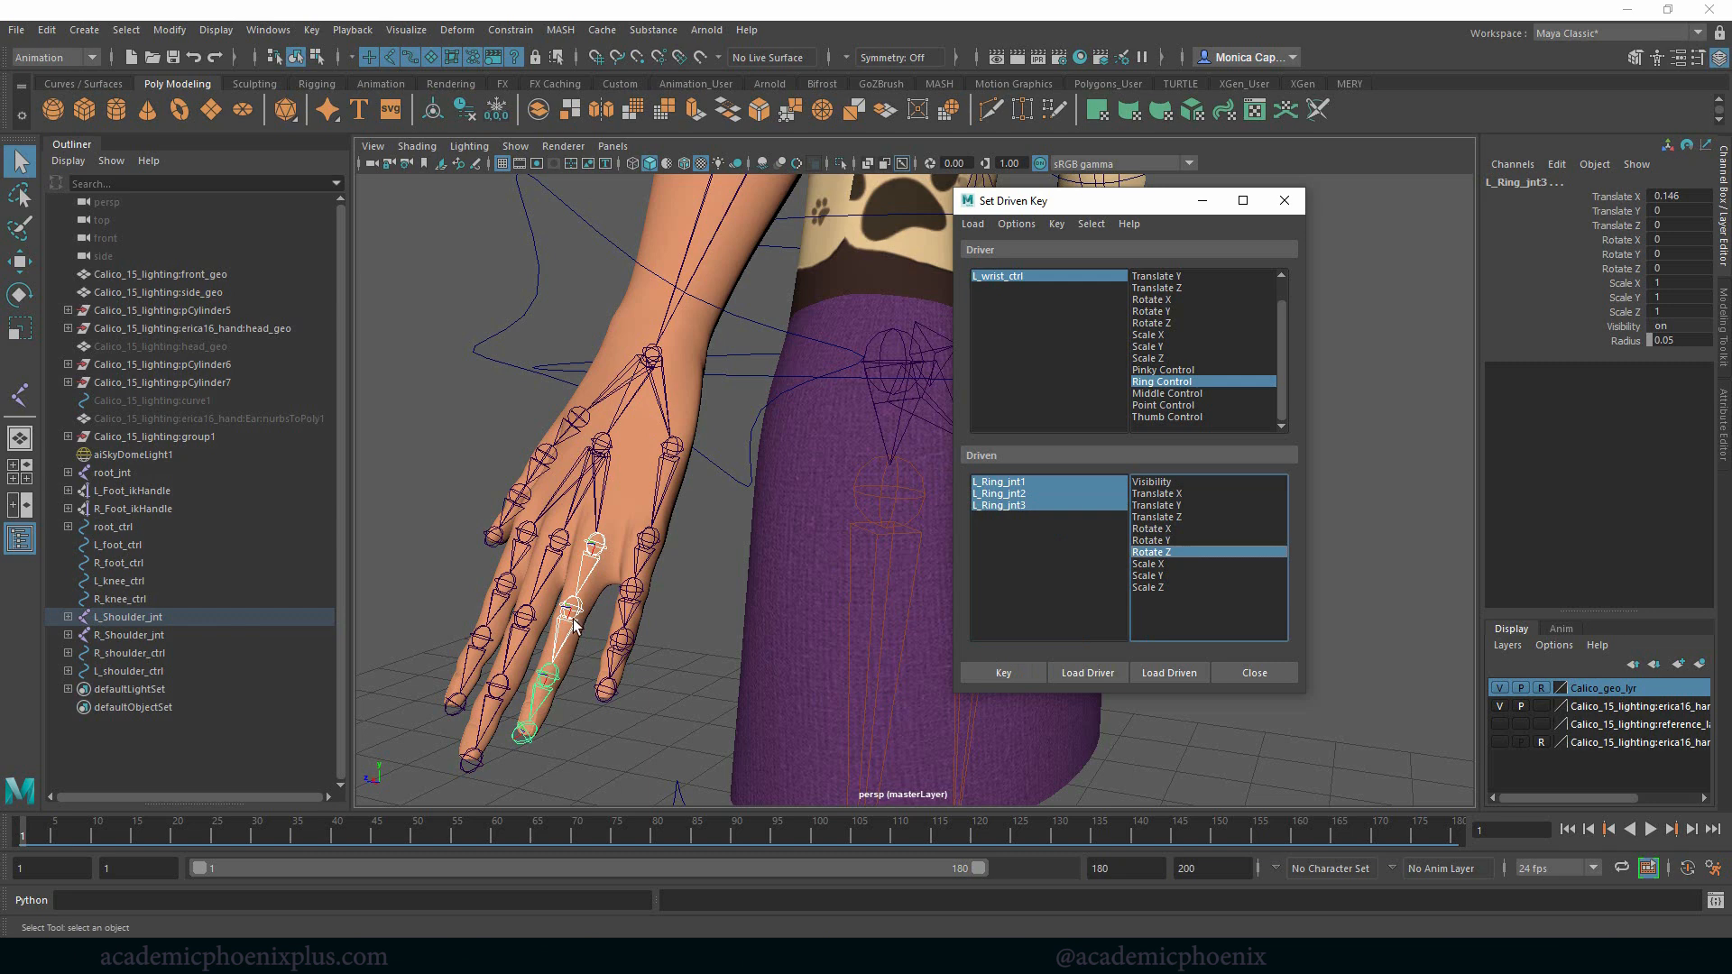
Try curling the three ring finger joints together around Z, then undo the rotation.
click(1023, 484)
shift+click(1025, 504)
alt+drag(702, 566, 588, 491)
key(e)
drag(572, 644, 584, 690)
key(ctrl+z)
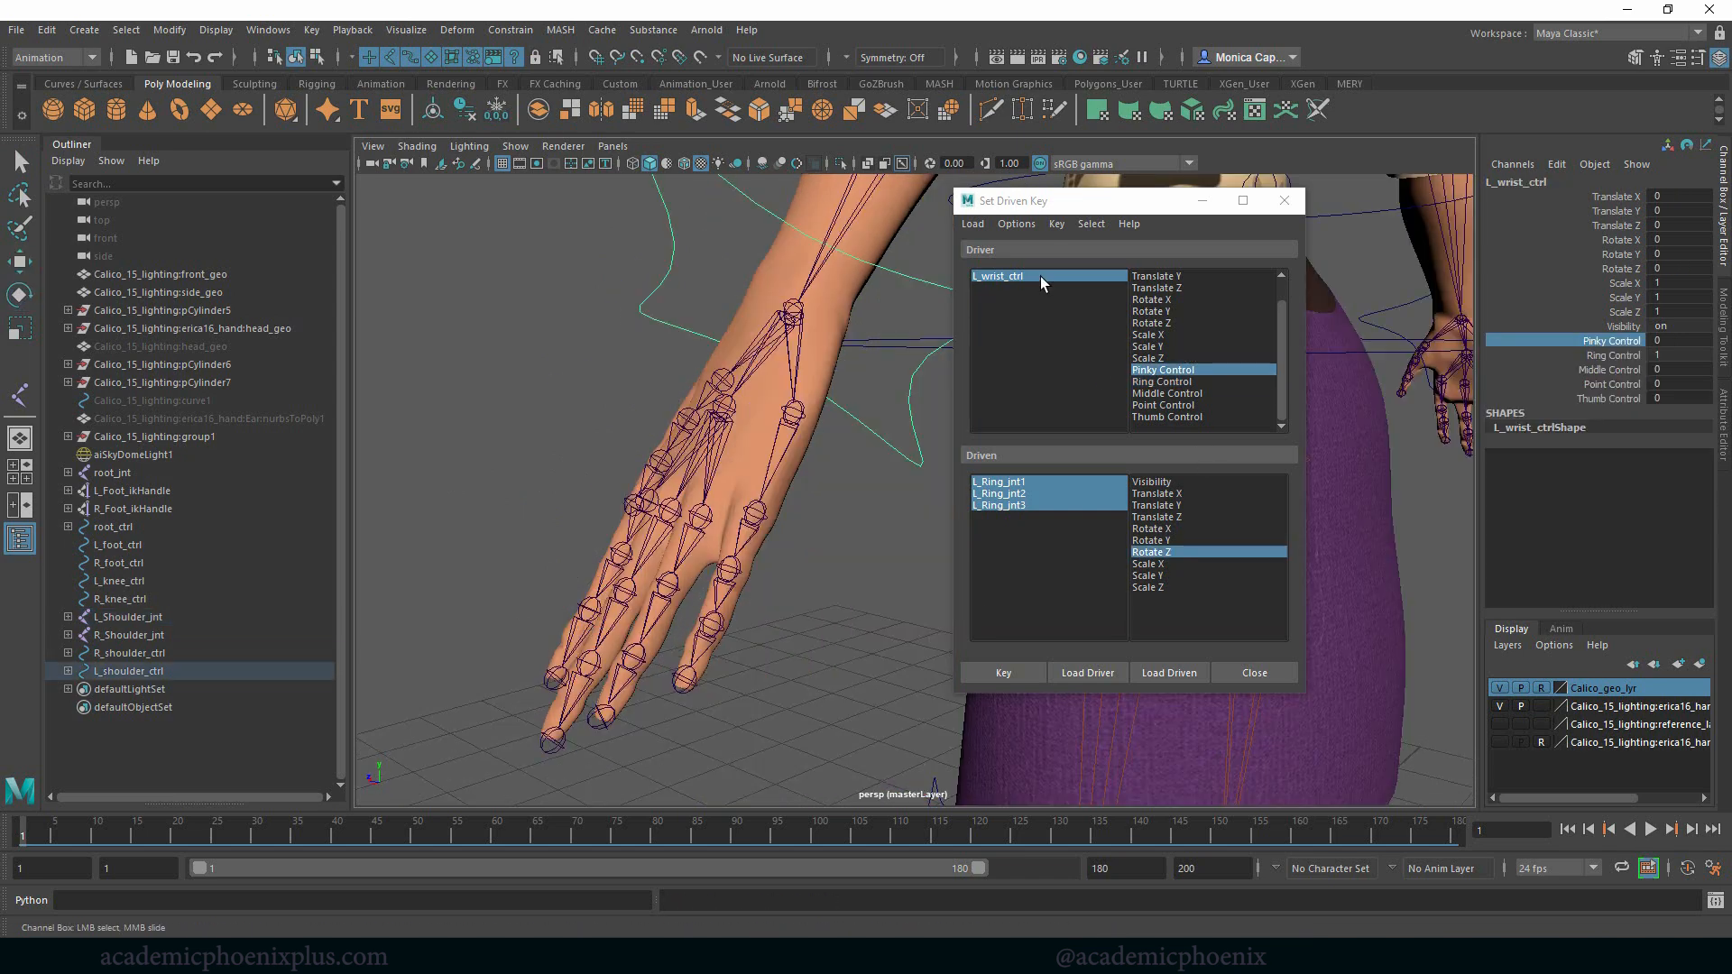
Pair the wrist's Ring Control with the three ring joints' Rotate Z and key the straight finger pose.
click(1037, 277)
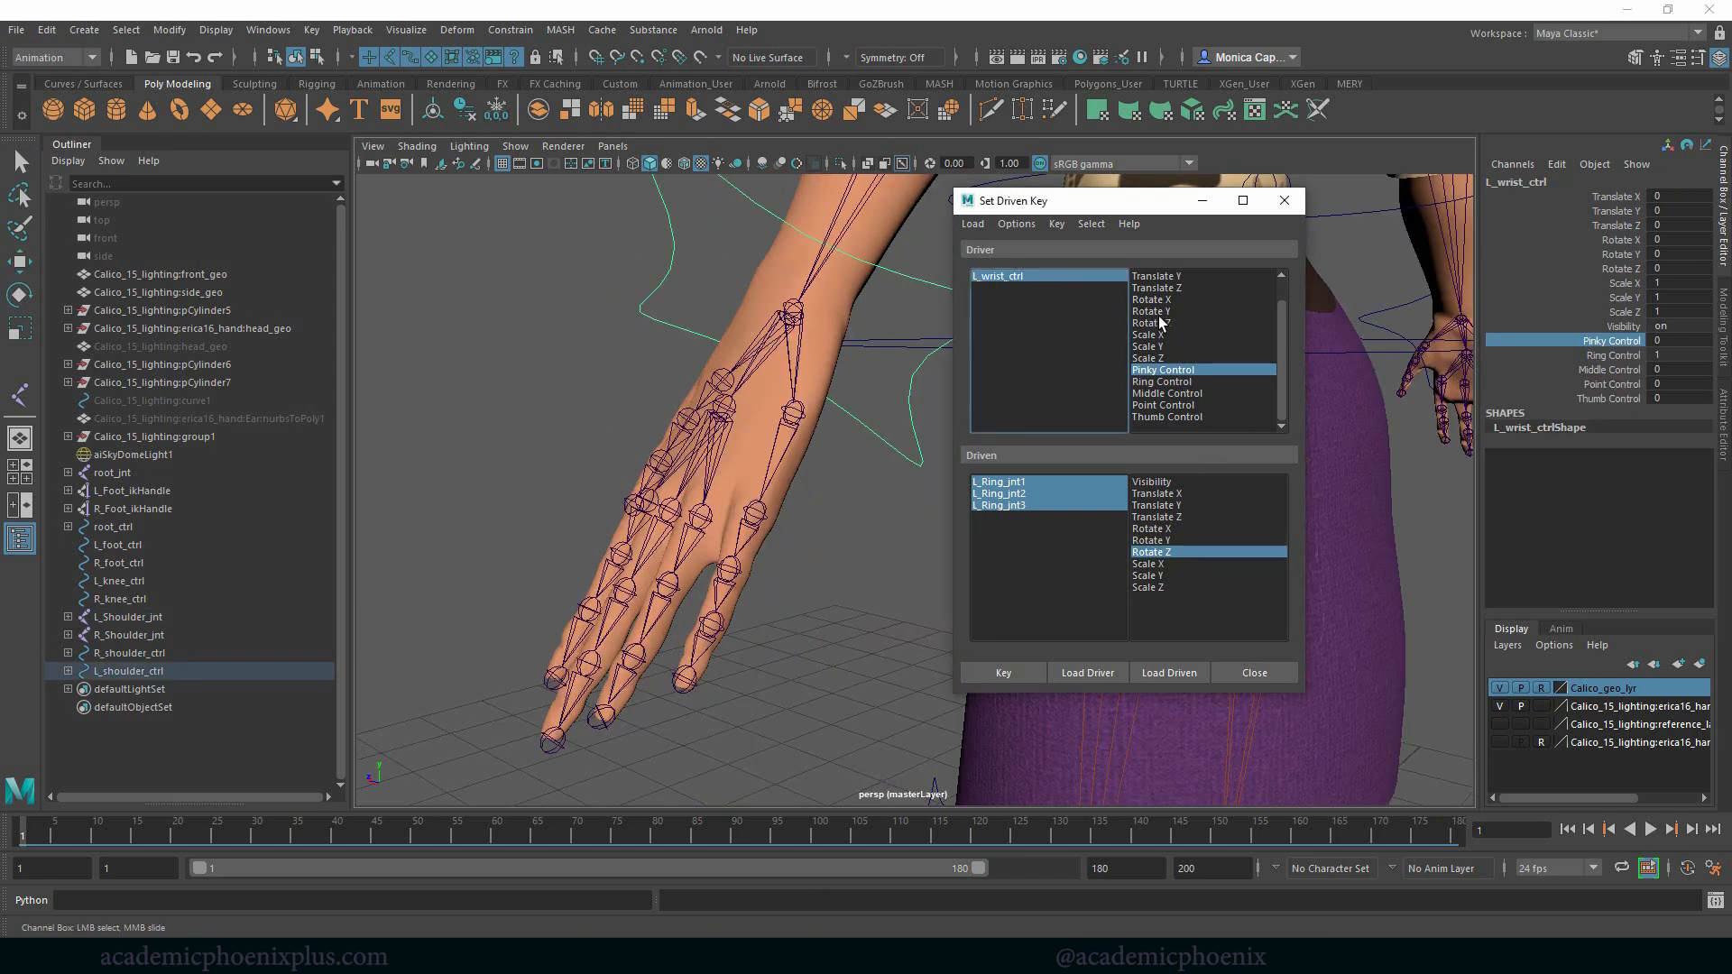
click(1164, 382)
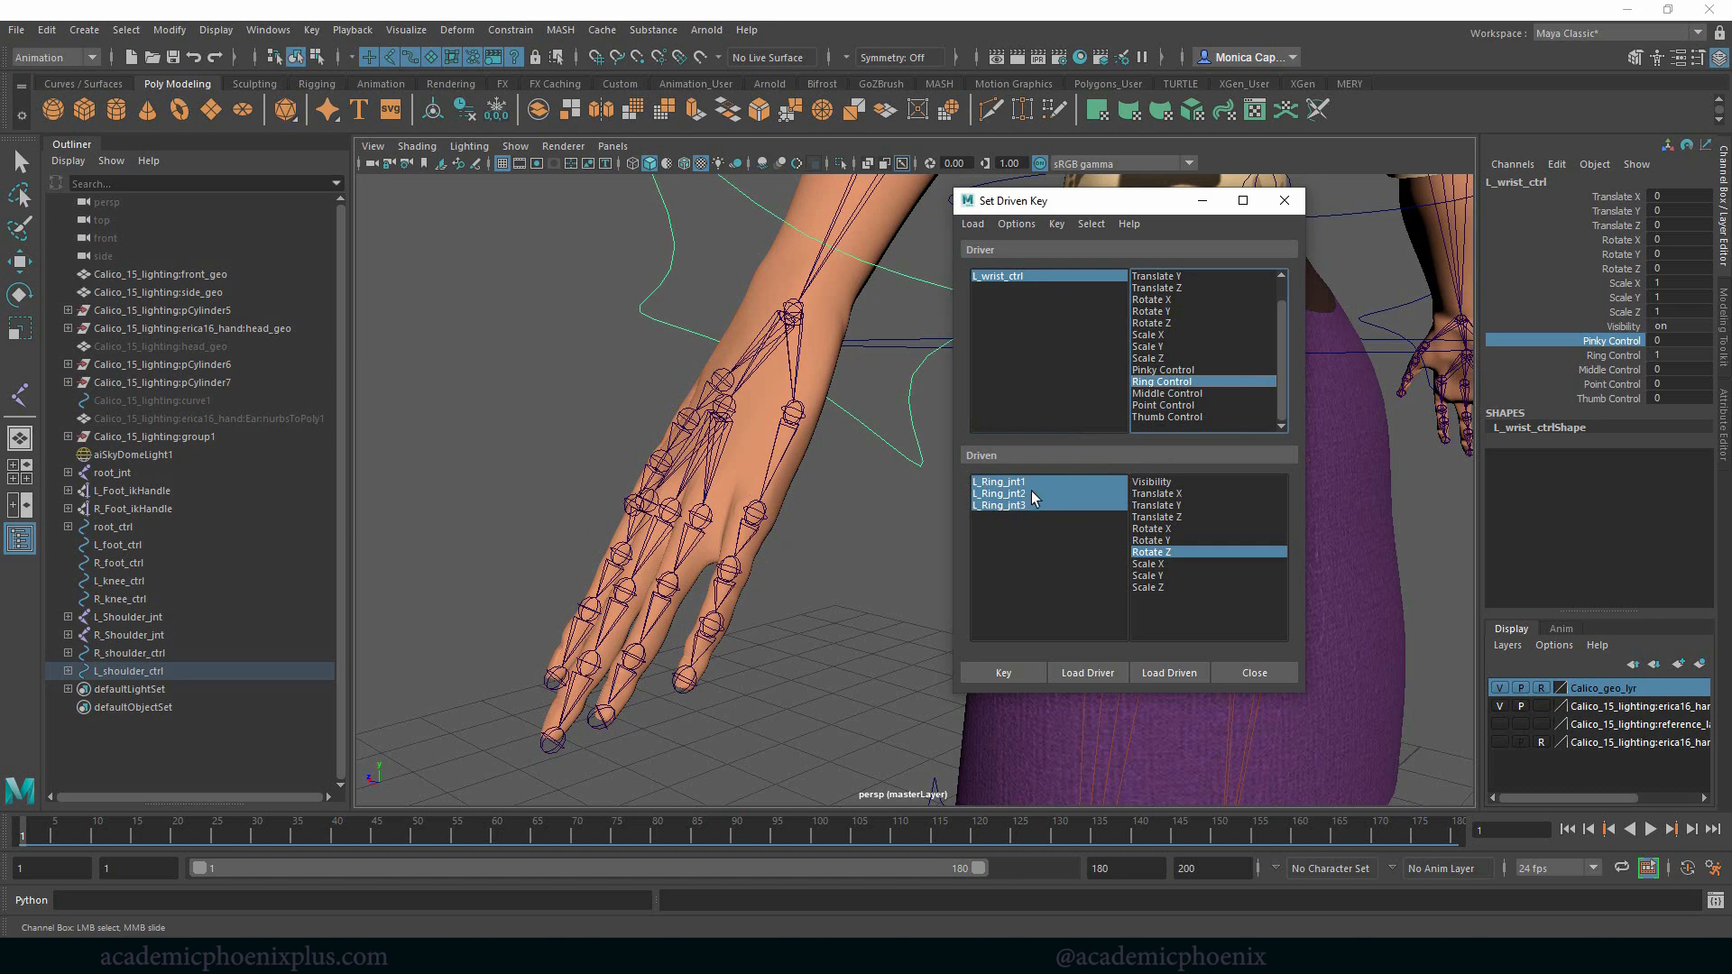
click(1057, 498)
click(1061, 275)
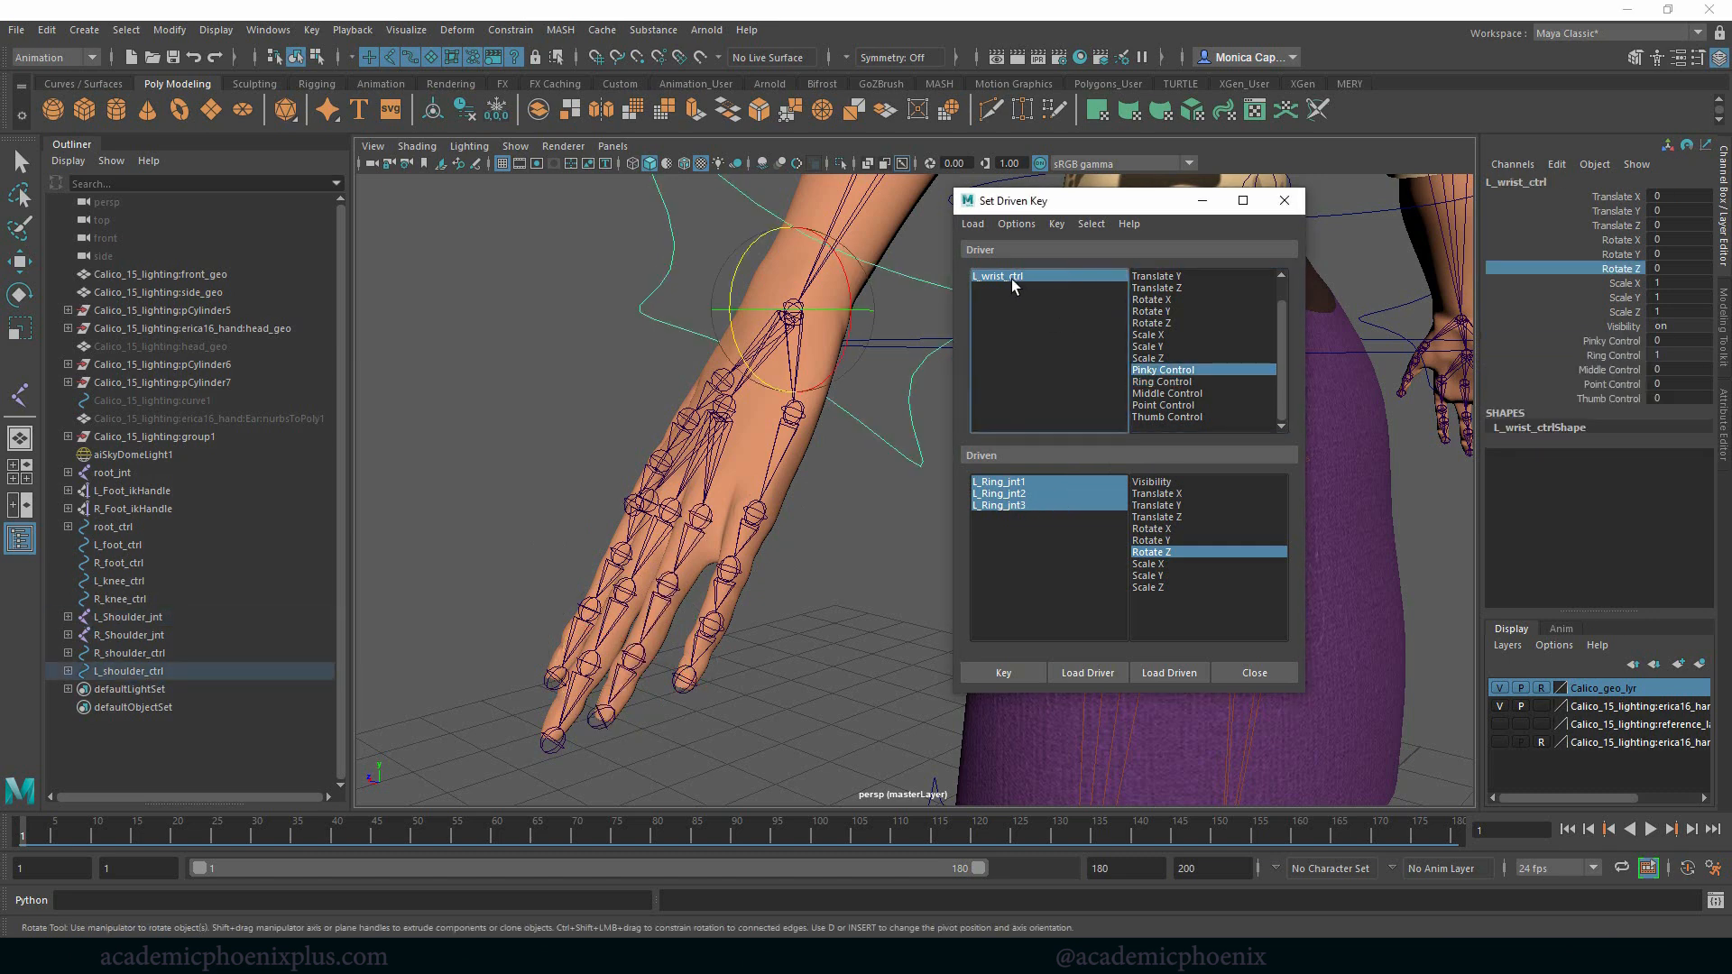
click(1164, 382)
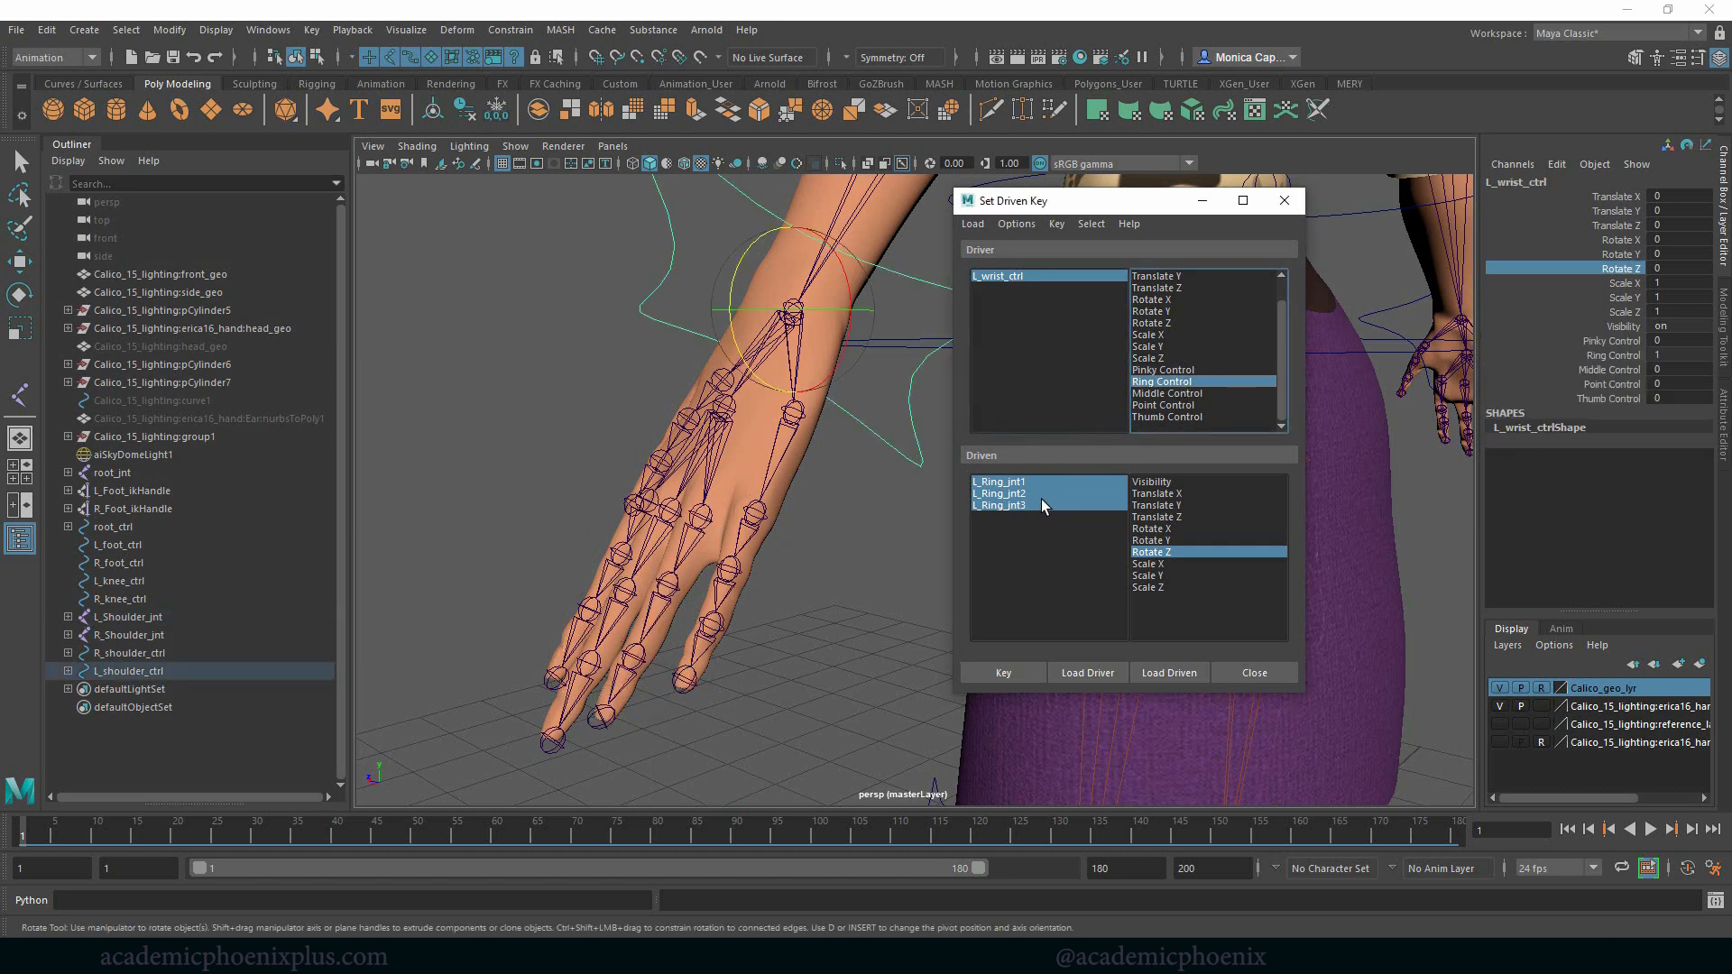
click(1042, 501)
click(1173, 550)
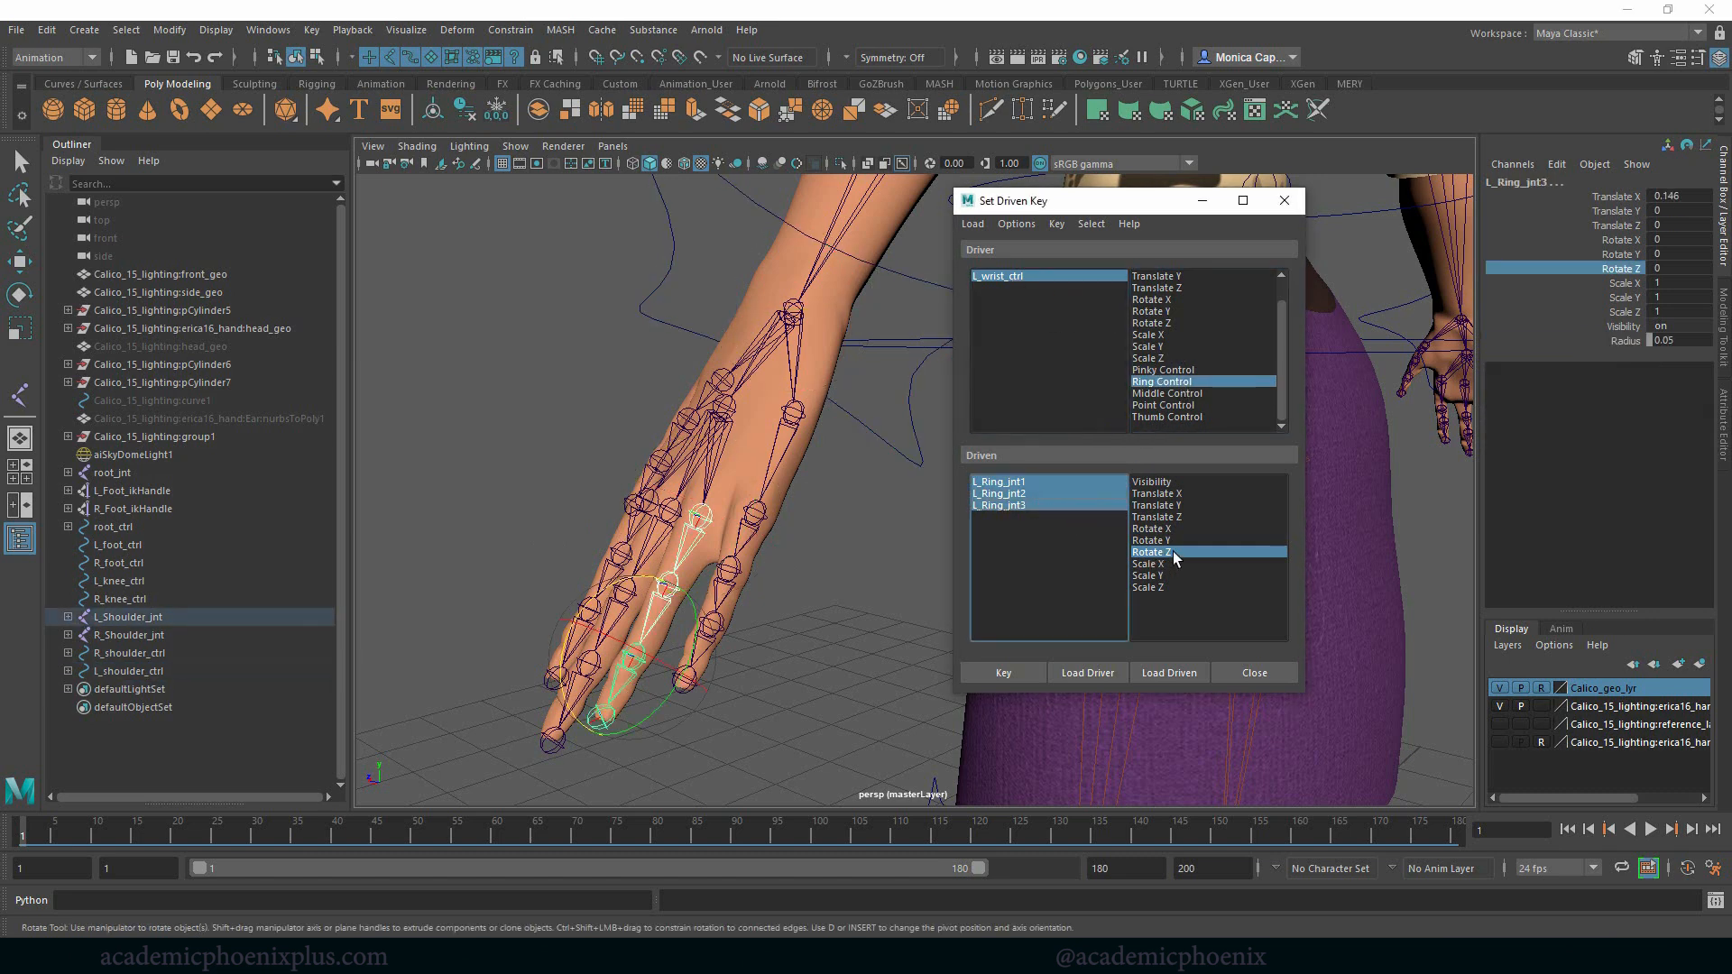
click(1030, 675)
Curl the three ring joints to about -81.4 degrees in Z and key them against the wrist's Ring Control at 1.
drag(702, 633, 623, 705)
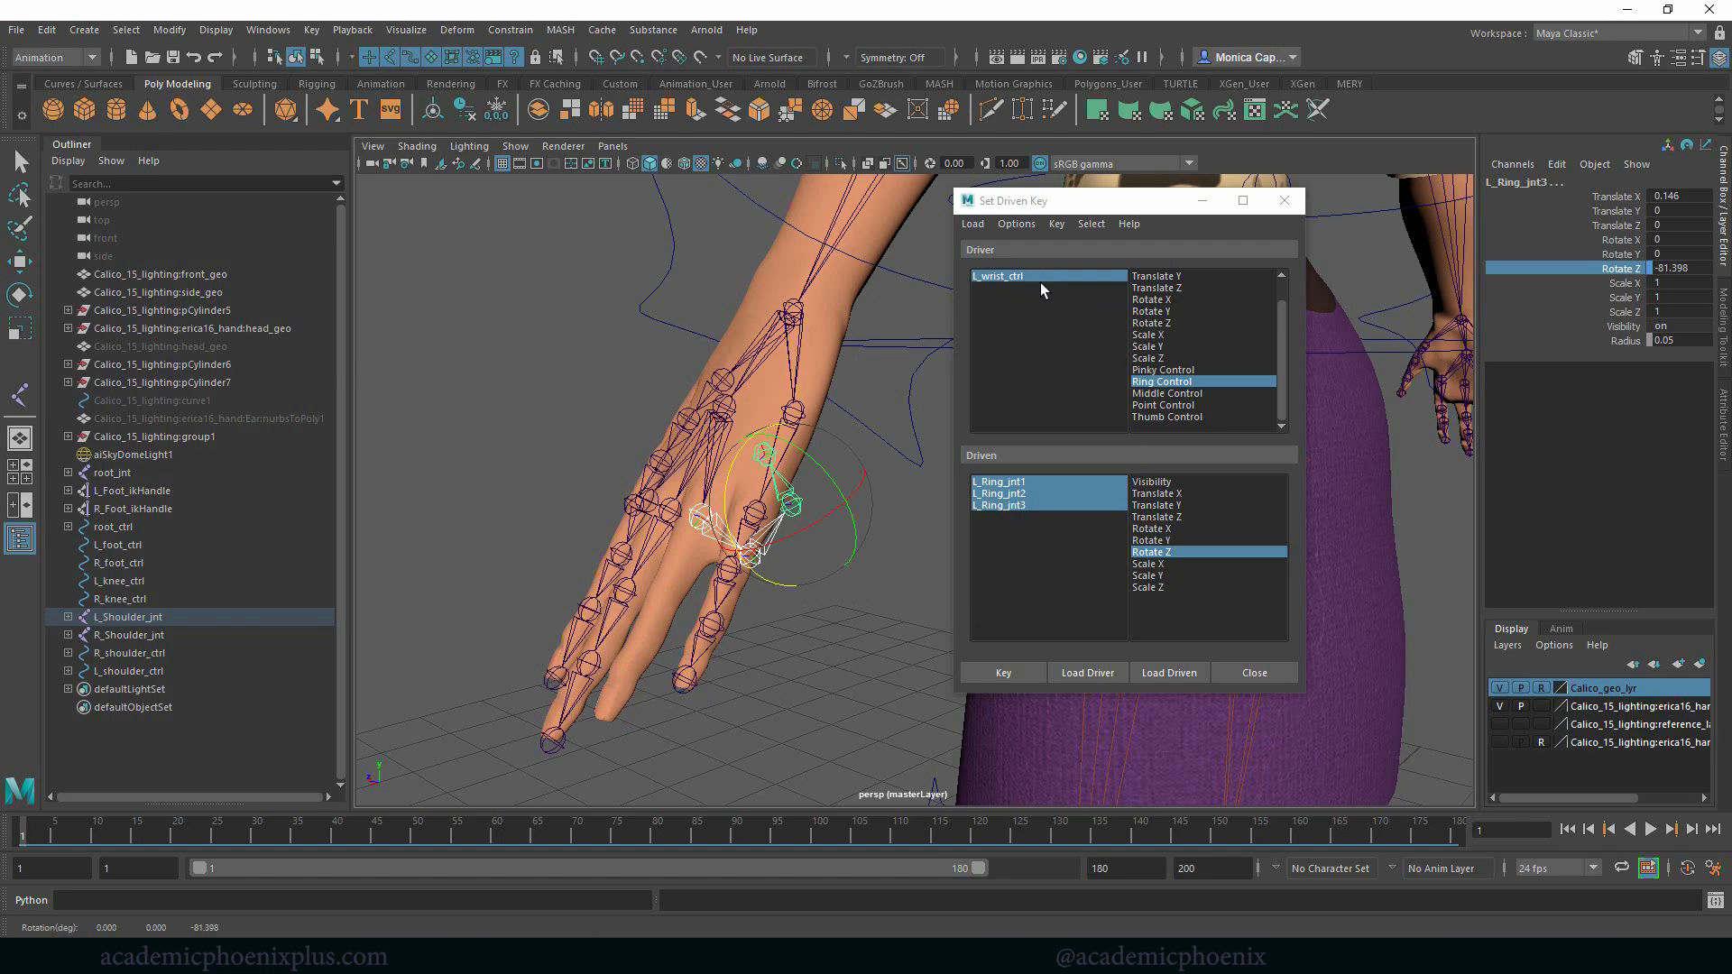
click(1199, 382)
click(1097, 275)
click(1244, 384)
double_click(1680, 354)
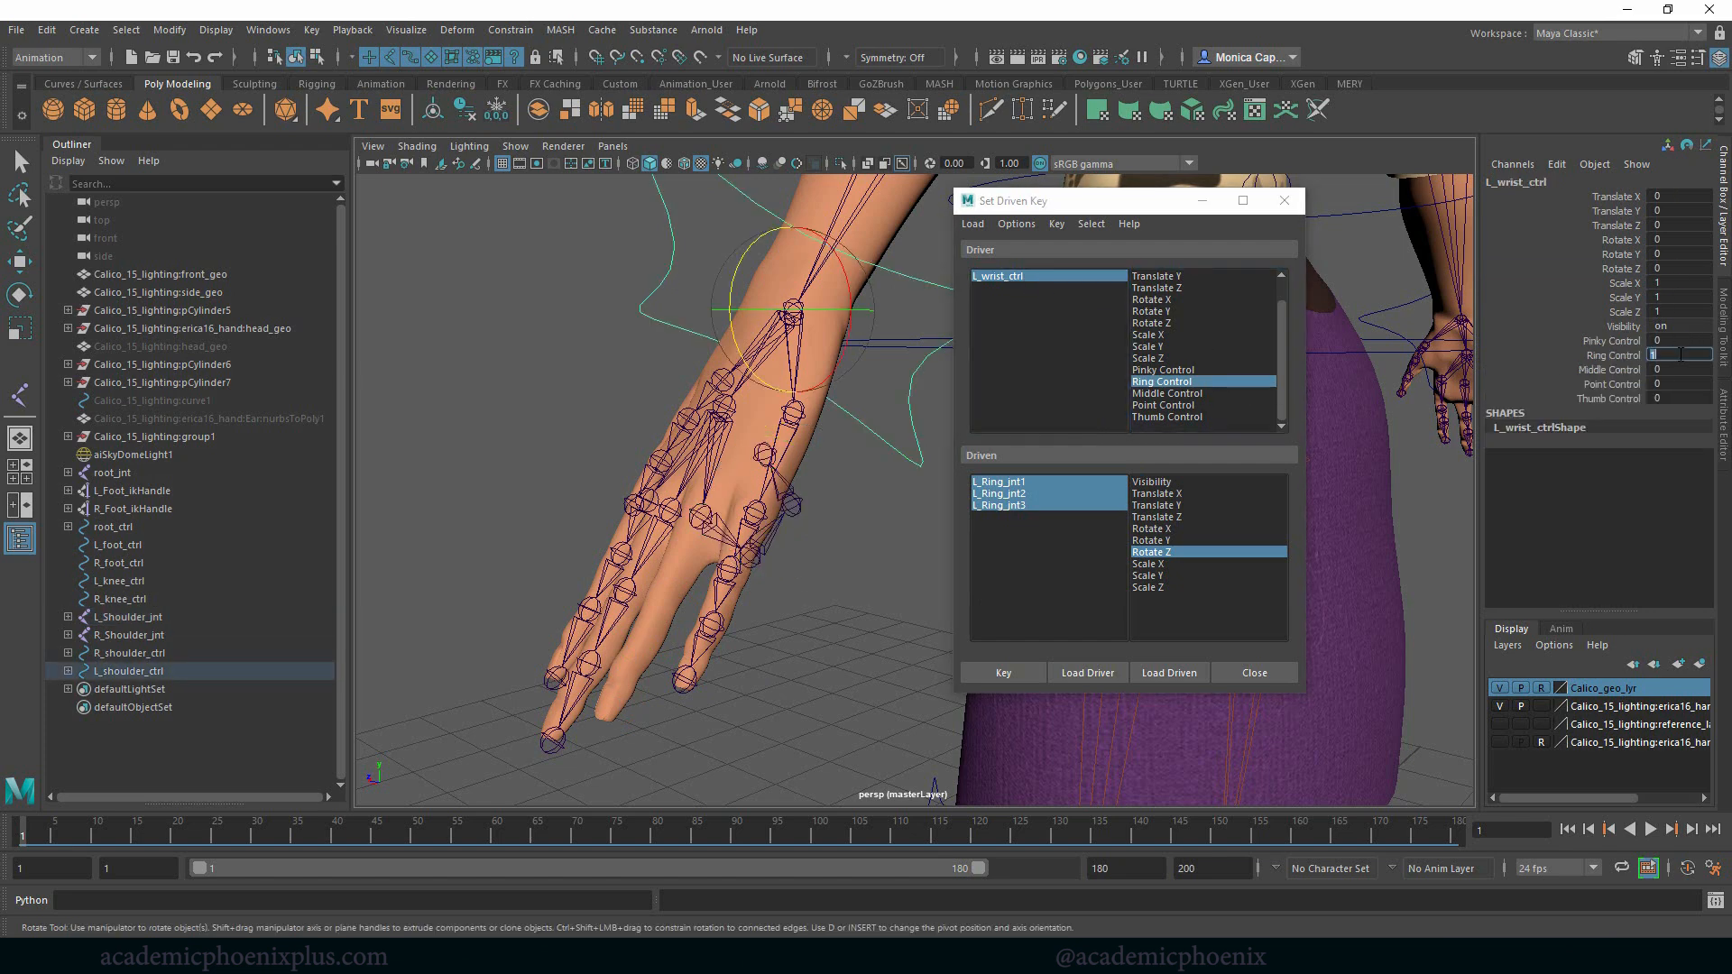
click(1619, 355)
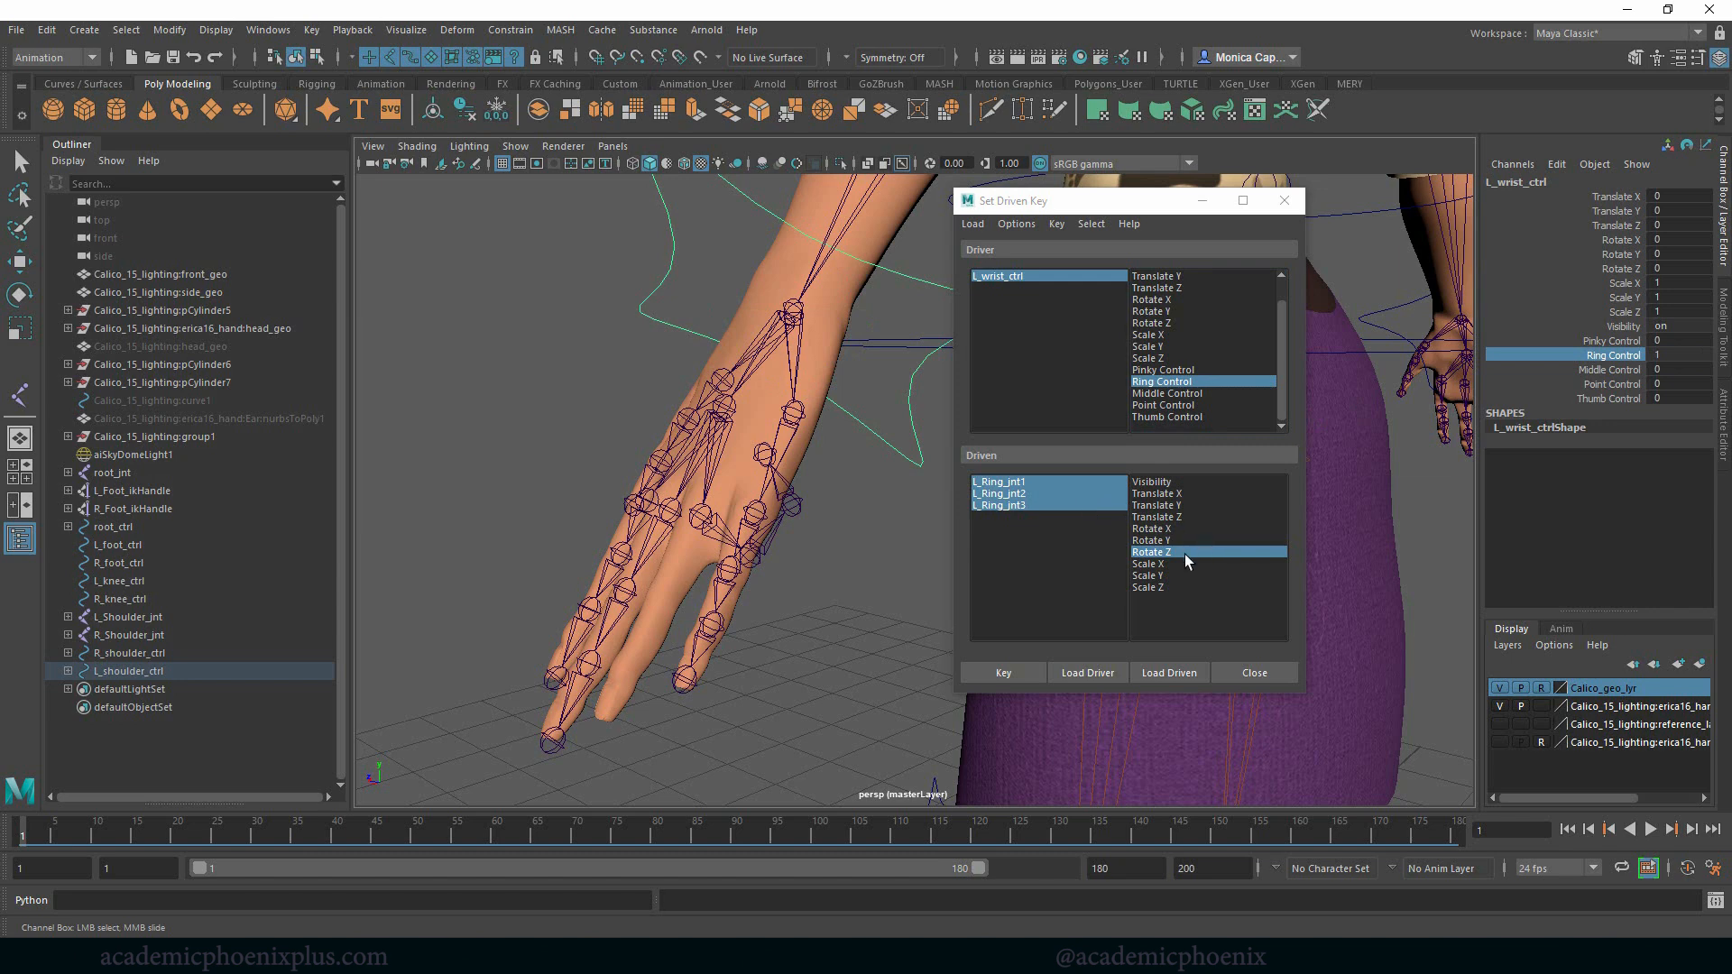
click(1081, 484)
key(e)
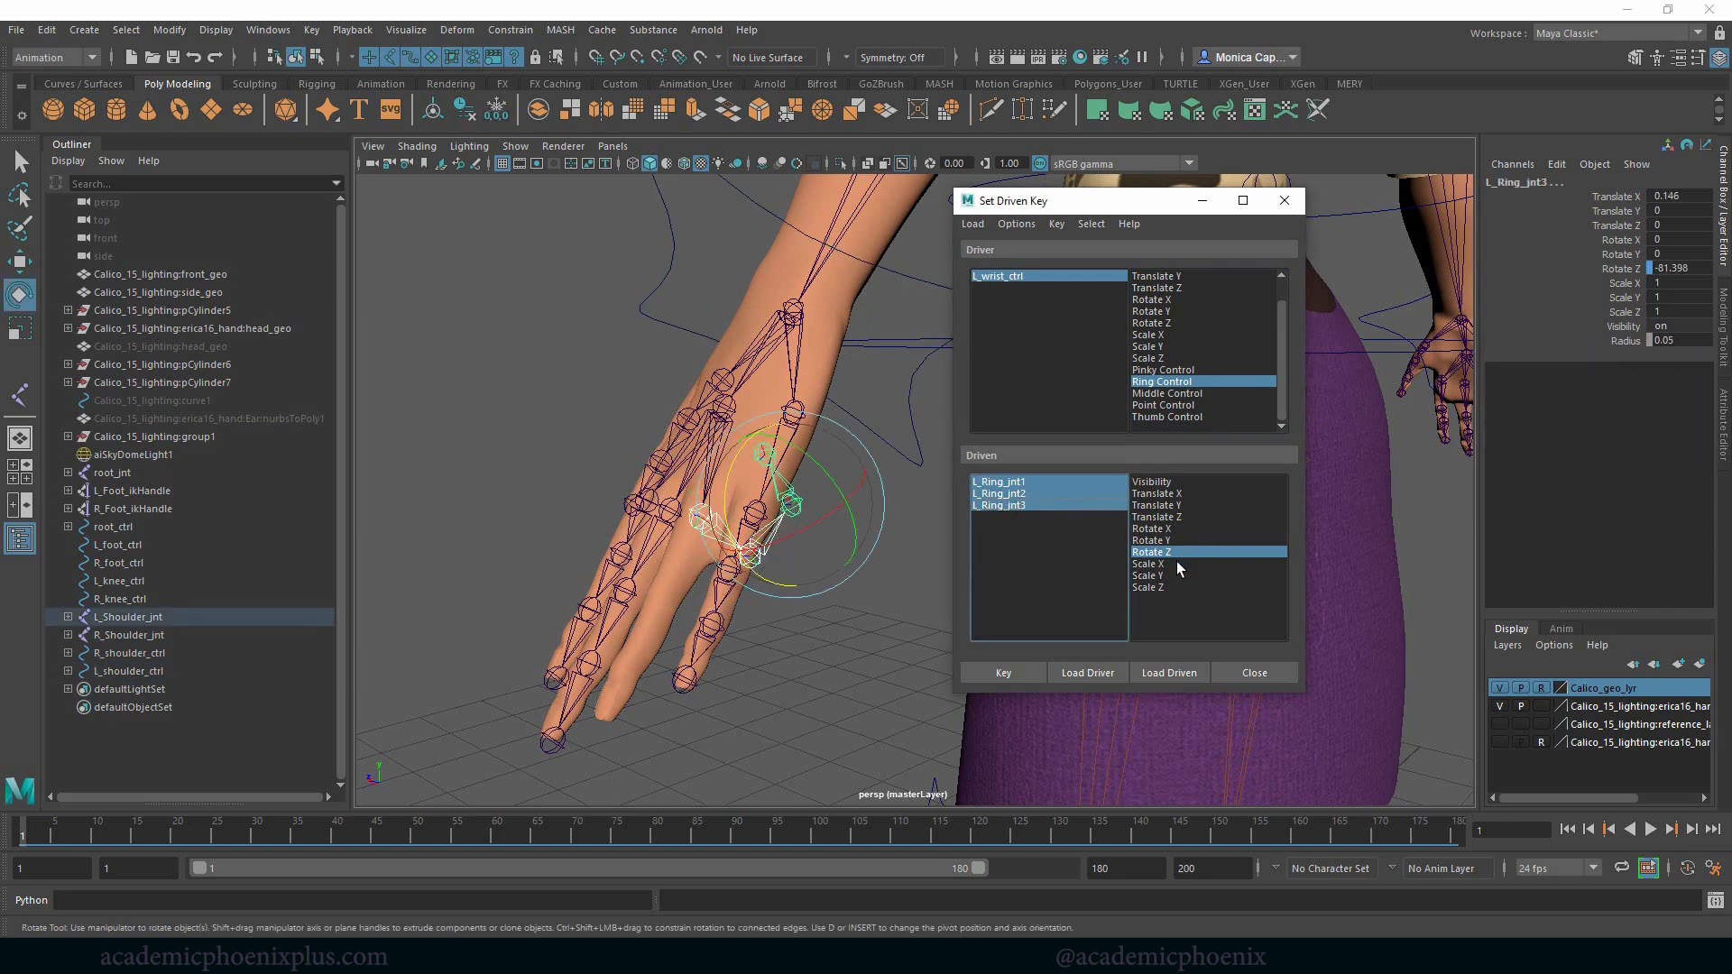
click(1007, 677)
Key the three ring joints with Rotate Z reset to 0 against the wrist's Ring Control set to 0.
click(1021, 276)
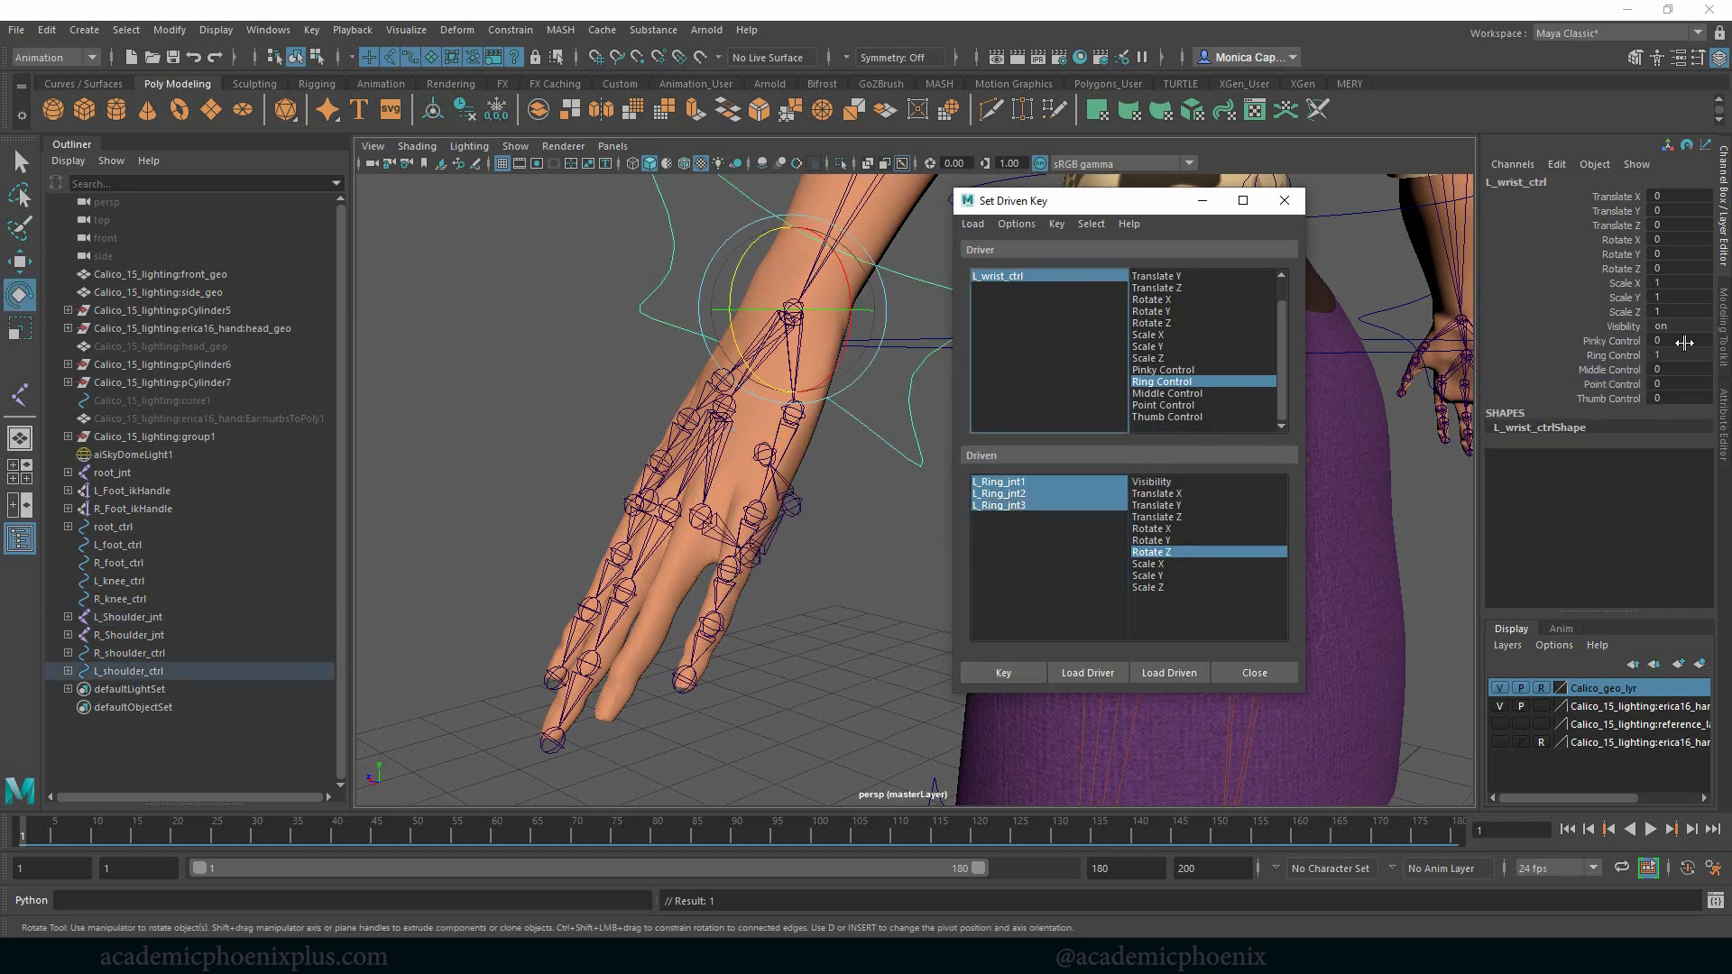
double_click(1672, 356)
key(Return)
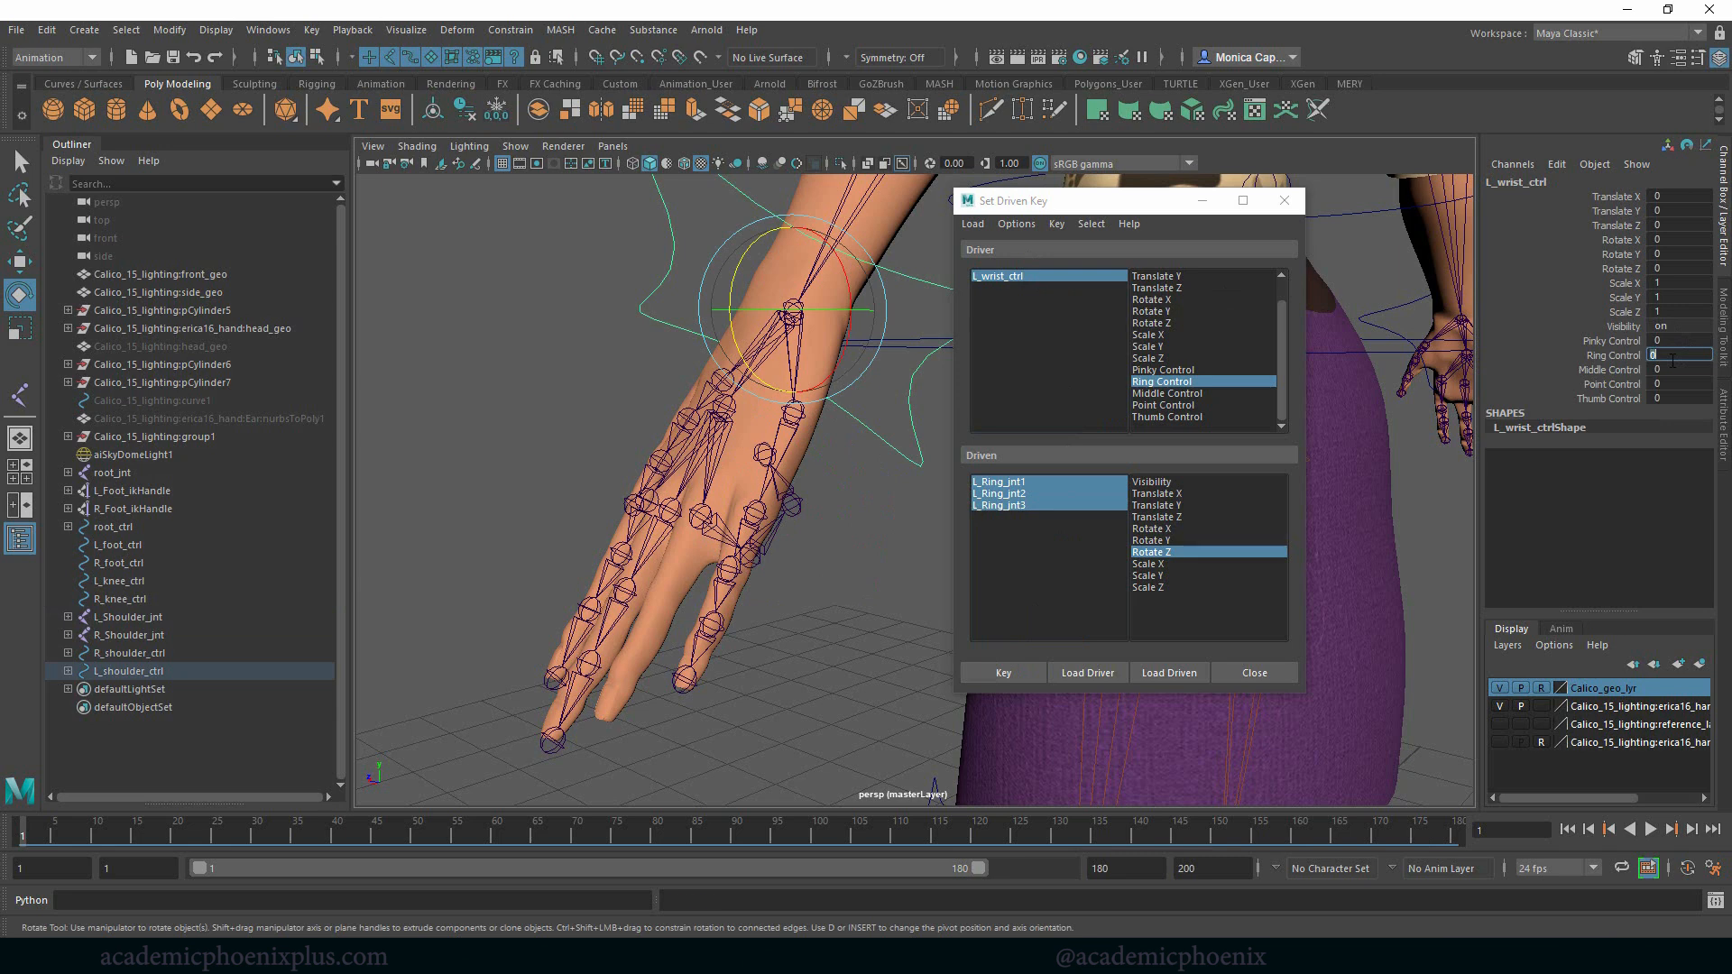
click(1020, 494)
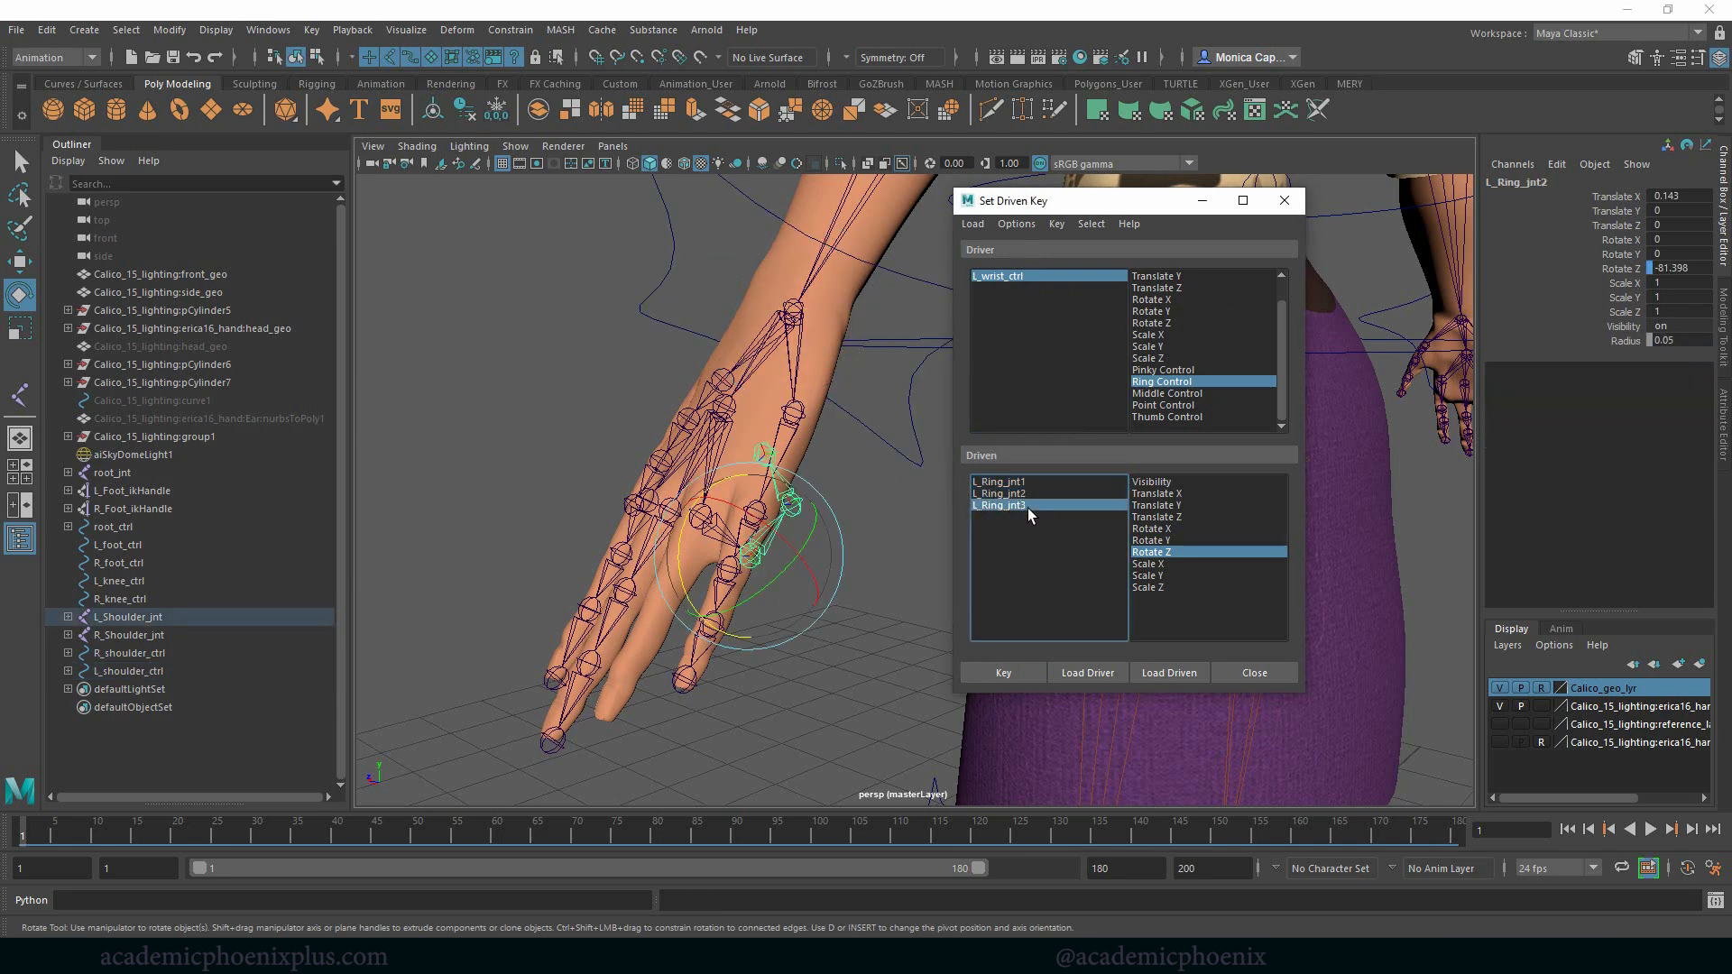
double_click(1702, 269)
text(0)
key(Return)
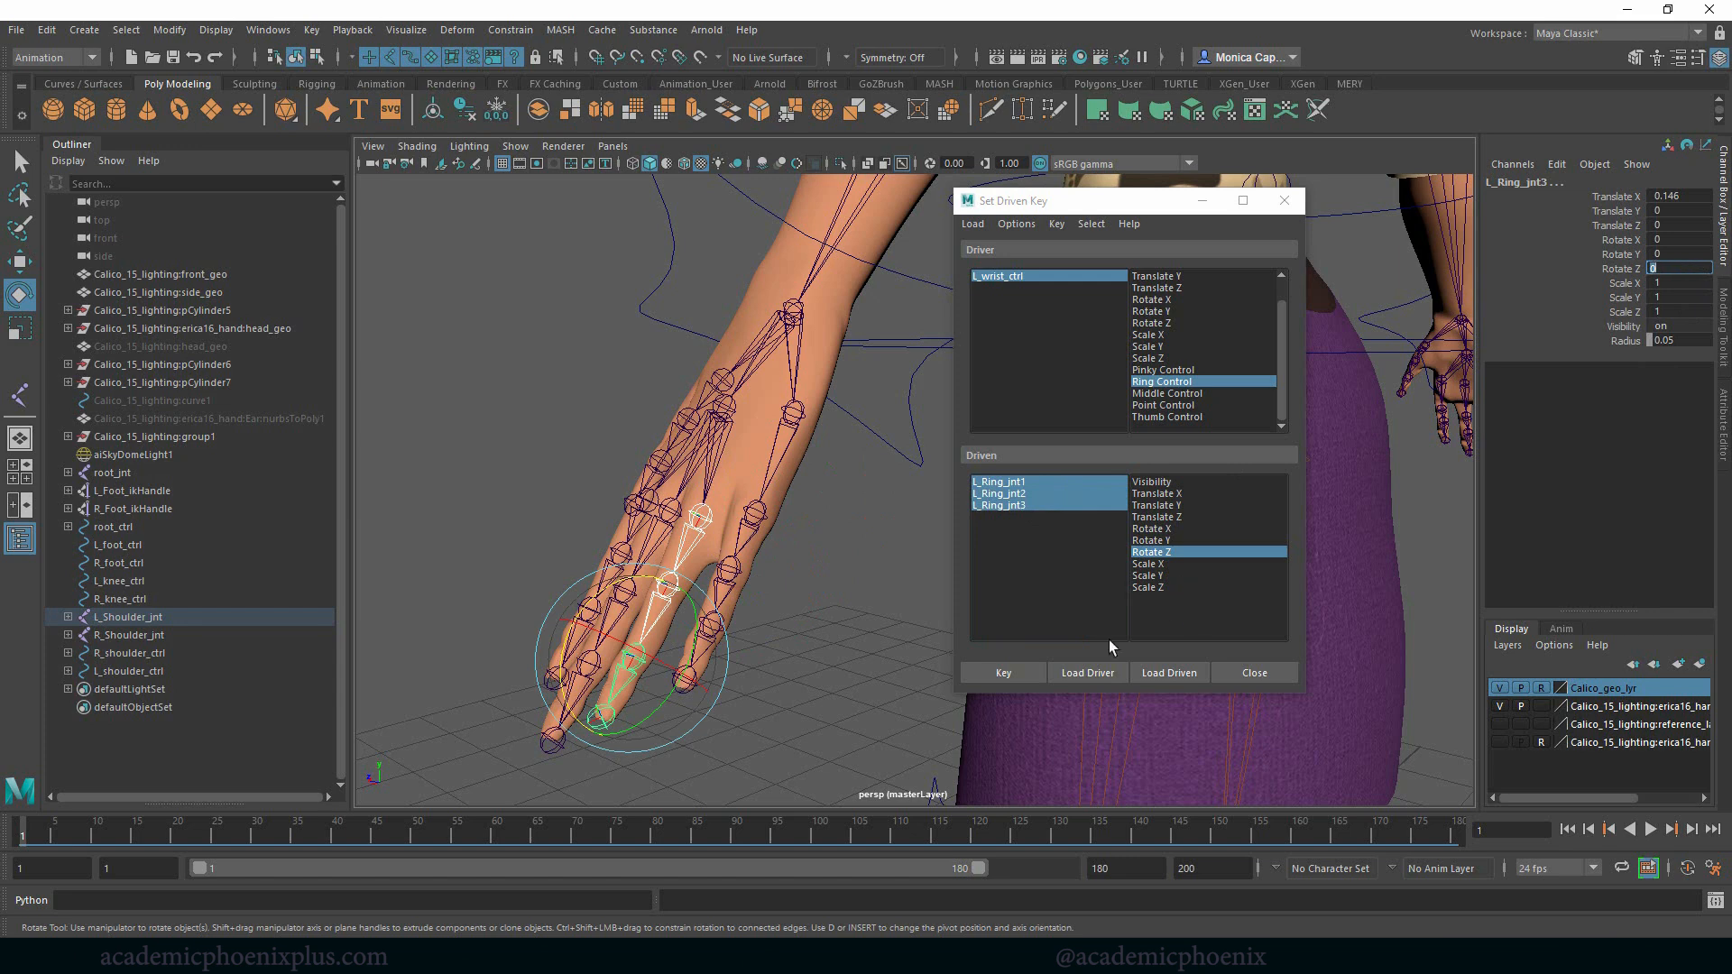
click(1002, 673)
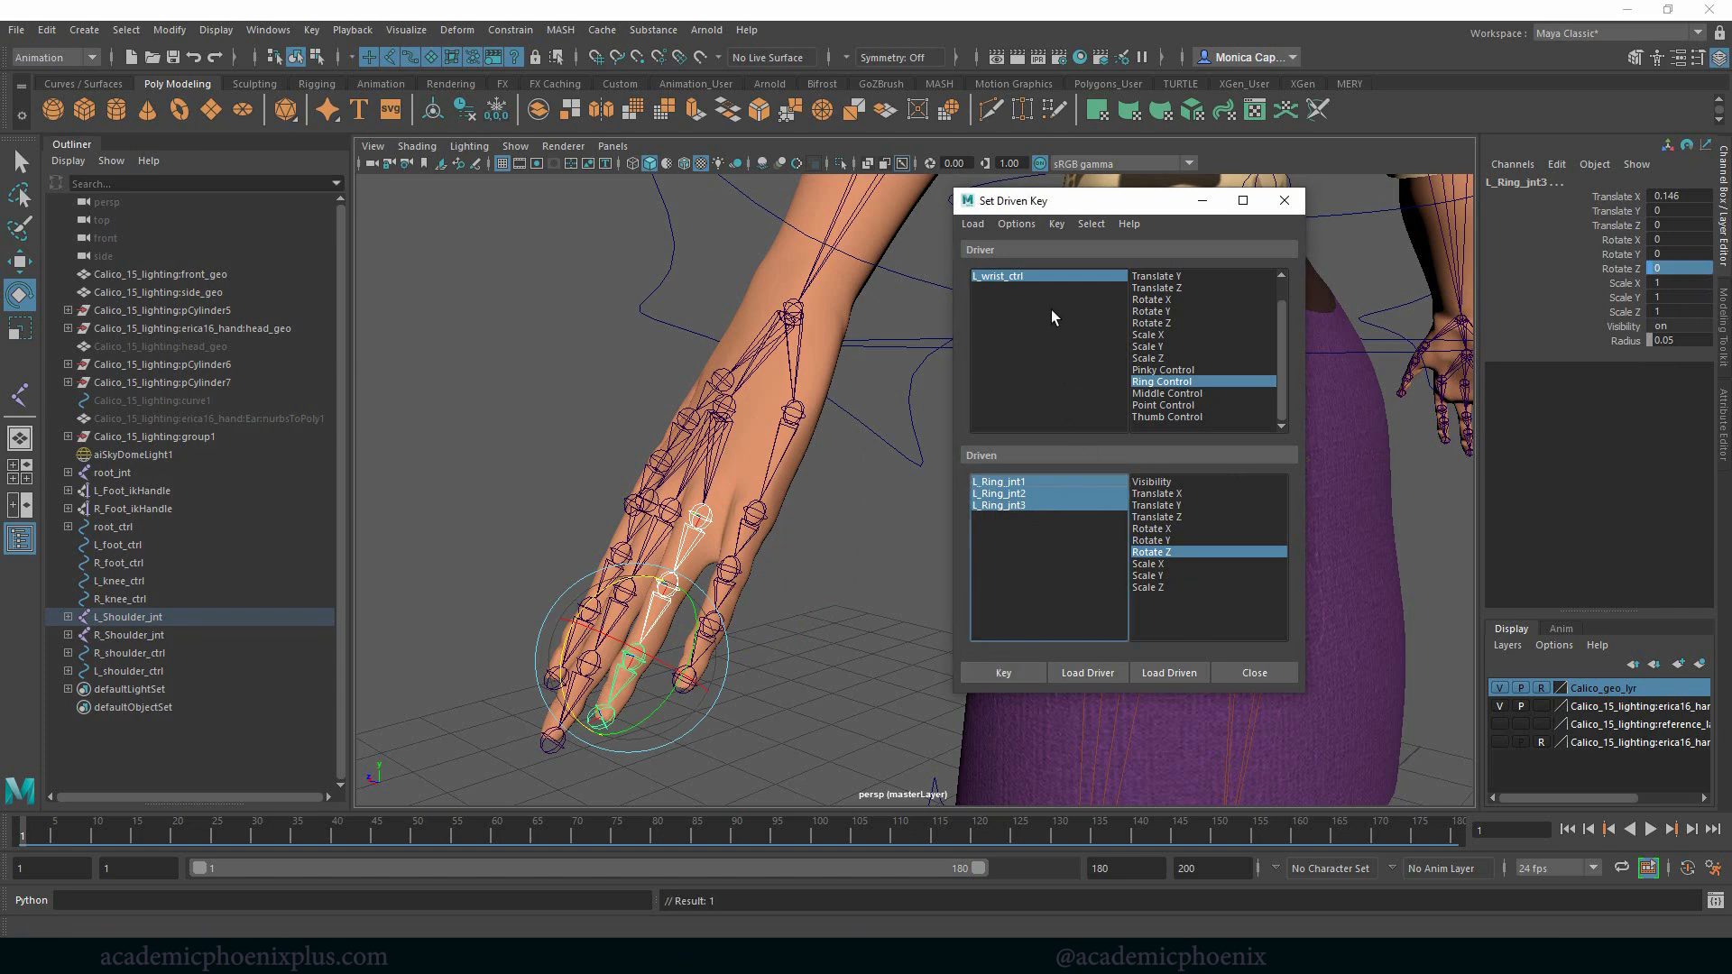
Scrub the wrist control's Ring Control alone and together with Pinky Control to test the finger curls.
click(1052, 276)
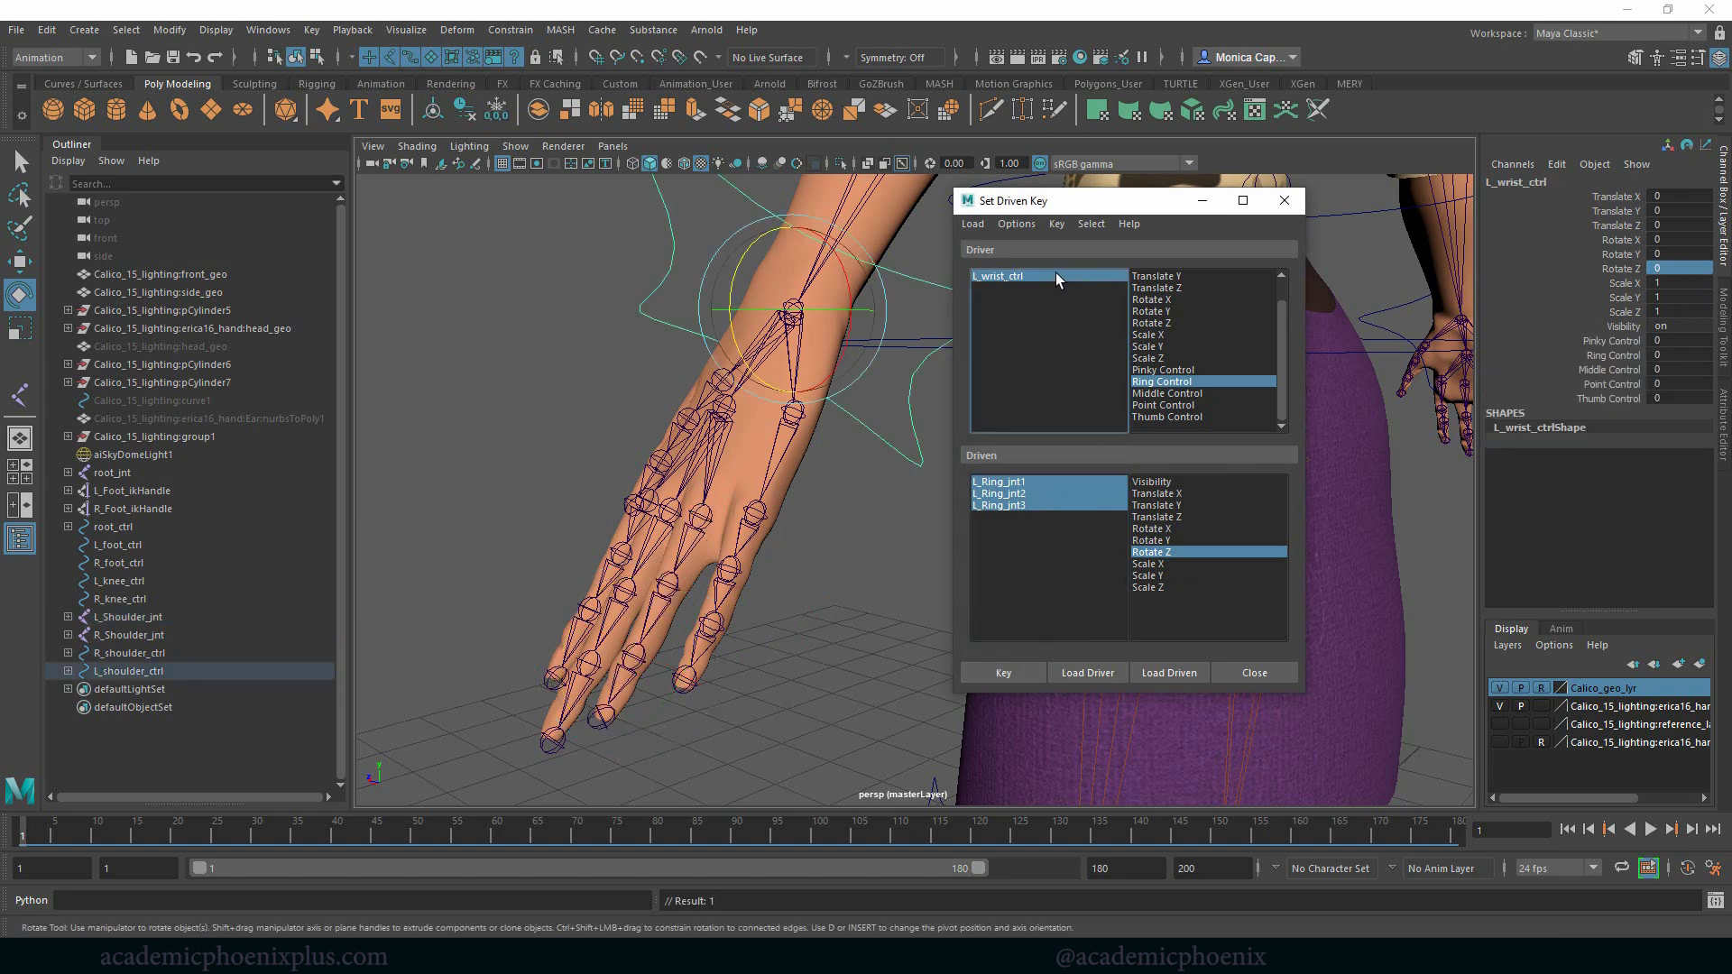
click(1620, 353)
middle_drag(812, 591, 815, 554)
ctrl+click(1615, 341)
drag(794, 604, 795, 603)
Load the three left middle finger joints as driven and key their straight-pose Rotate Z against the wrist's Middle Control at 0.
alt+drag(796, 604, 794, 470)
click(1200, 394)
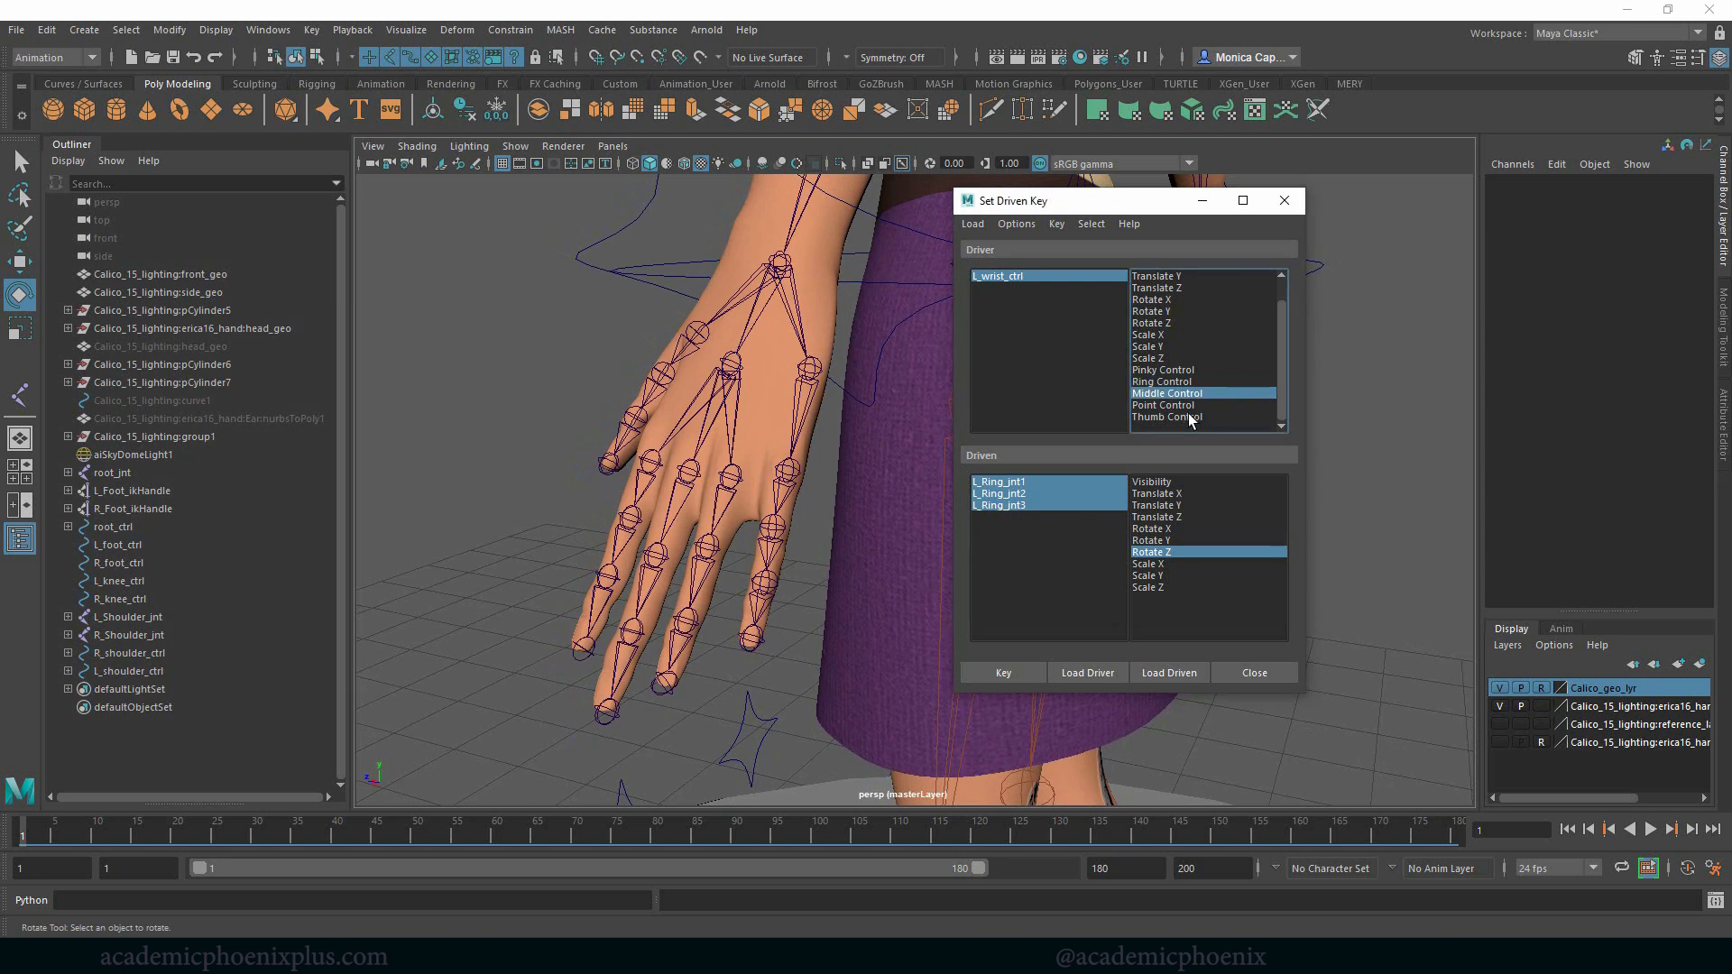
click(690, 491)
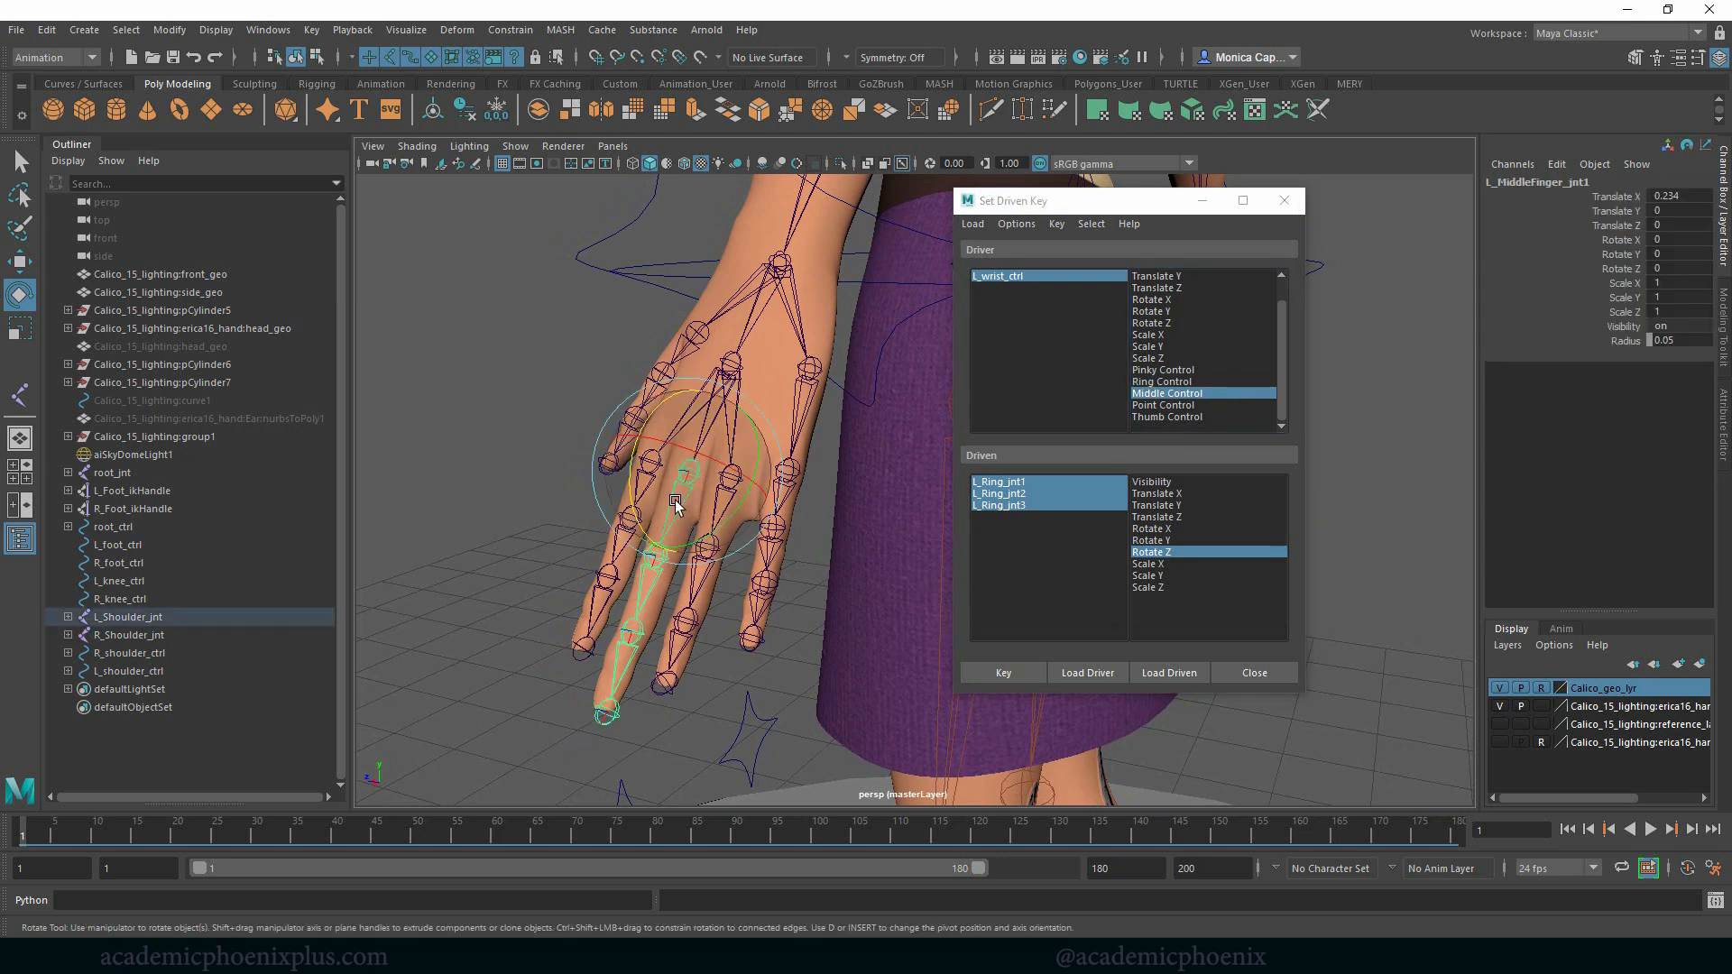
shift+click(643, 623)
shift+click(625, 672)
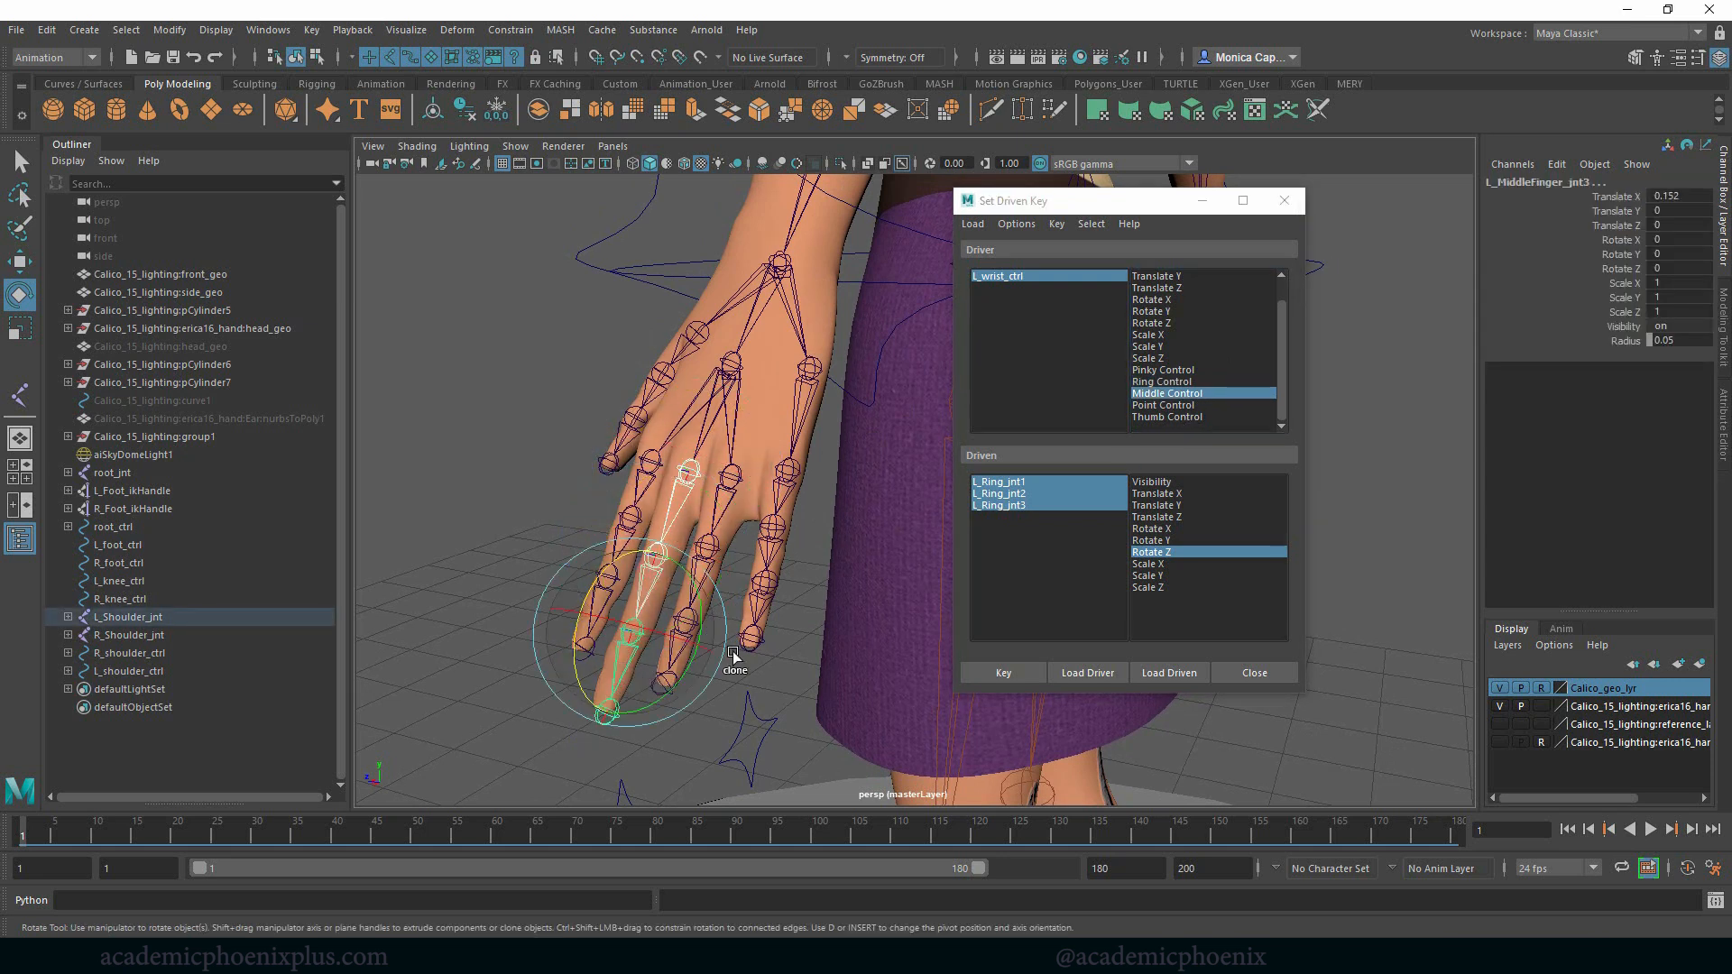
click(1165, 673)
drag(1067, 483, 1074, 506)
click(1173, 553)
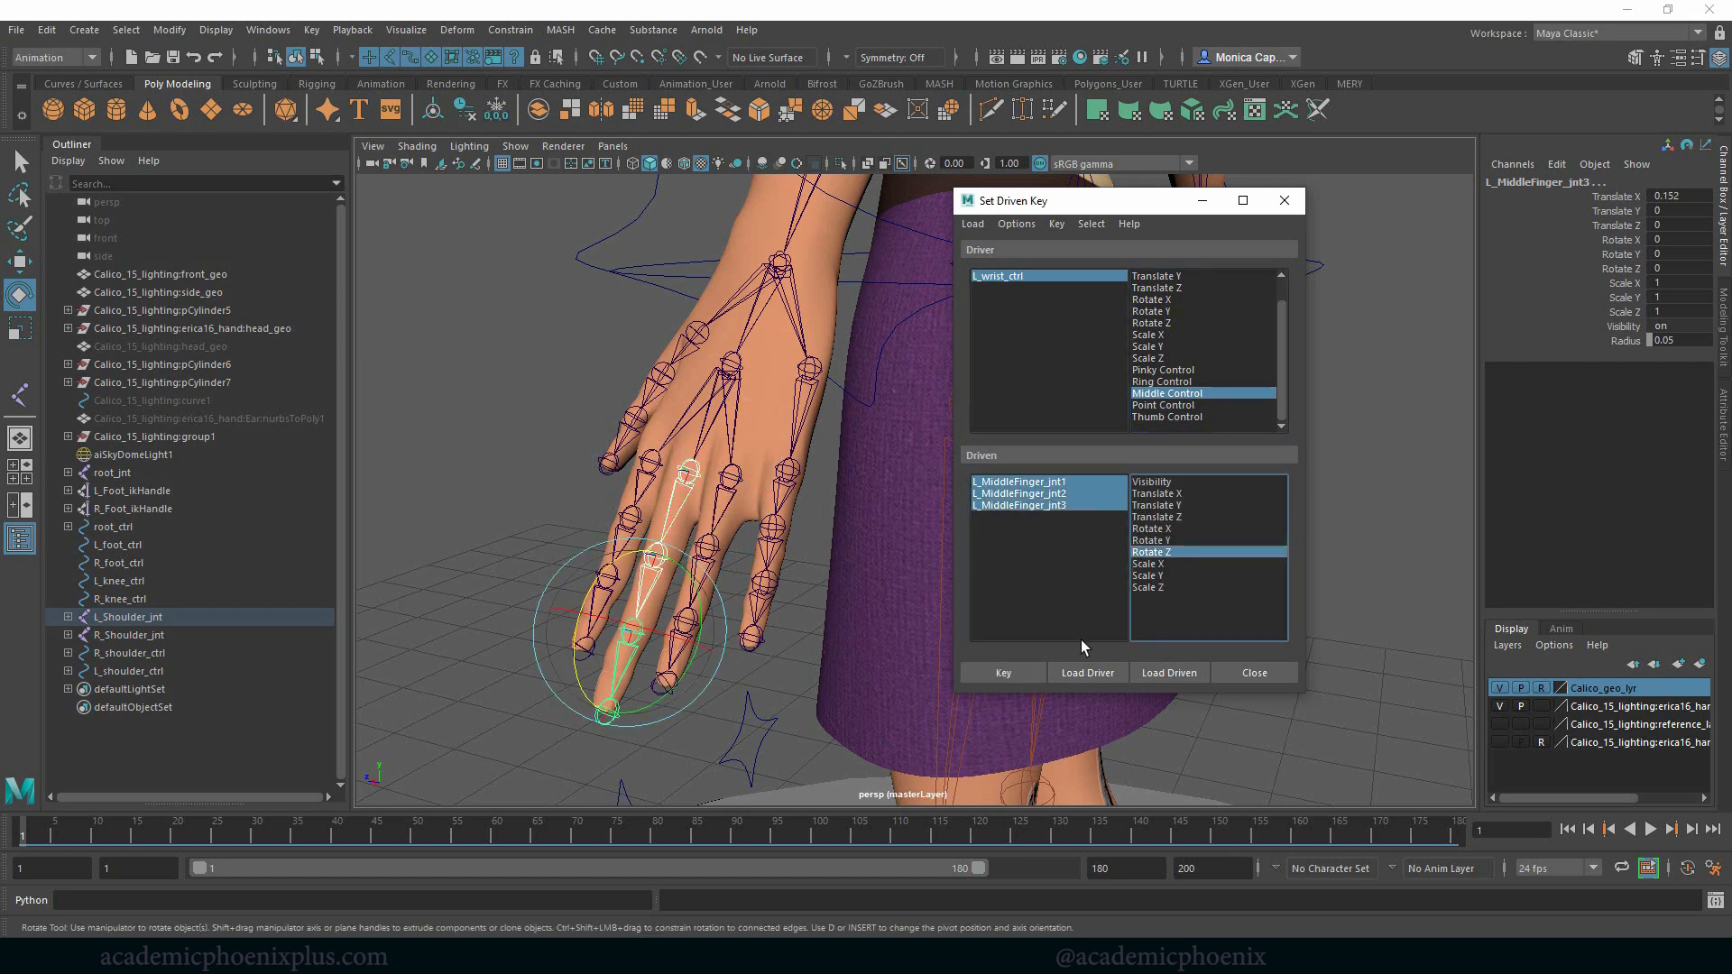
click(1036, 672)
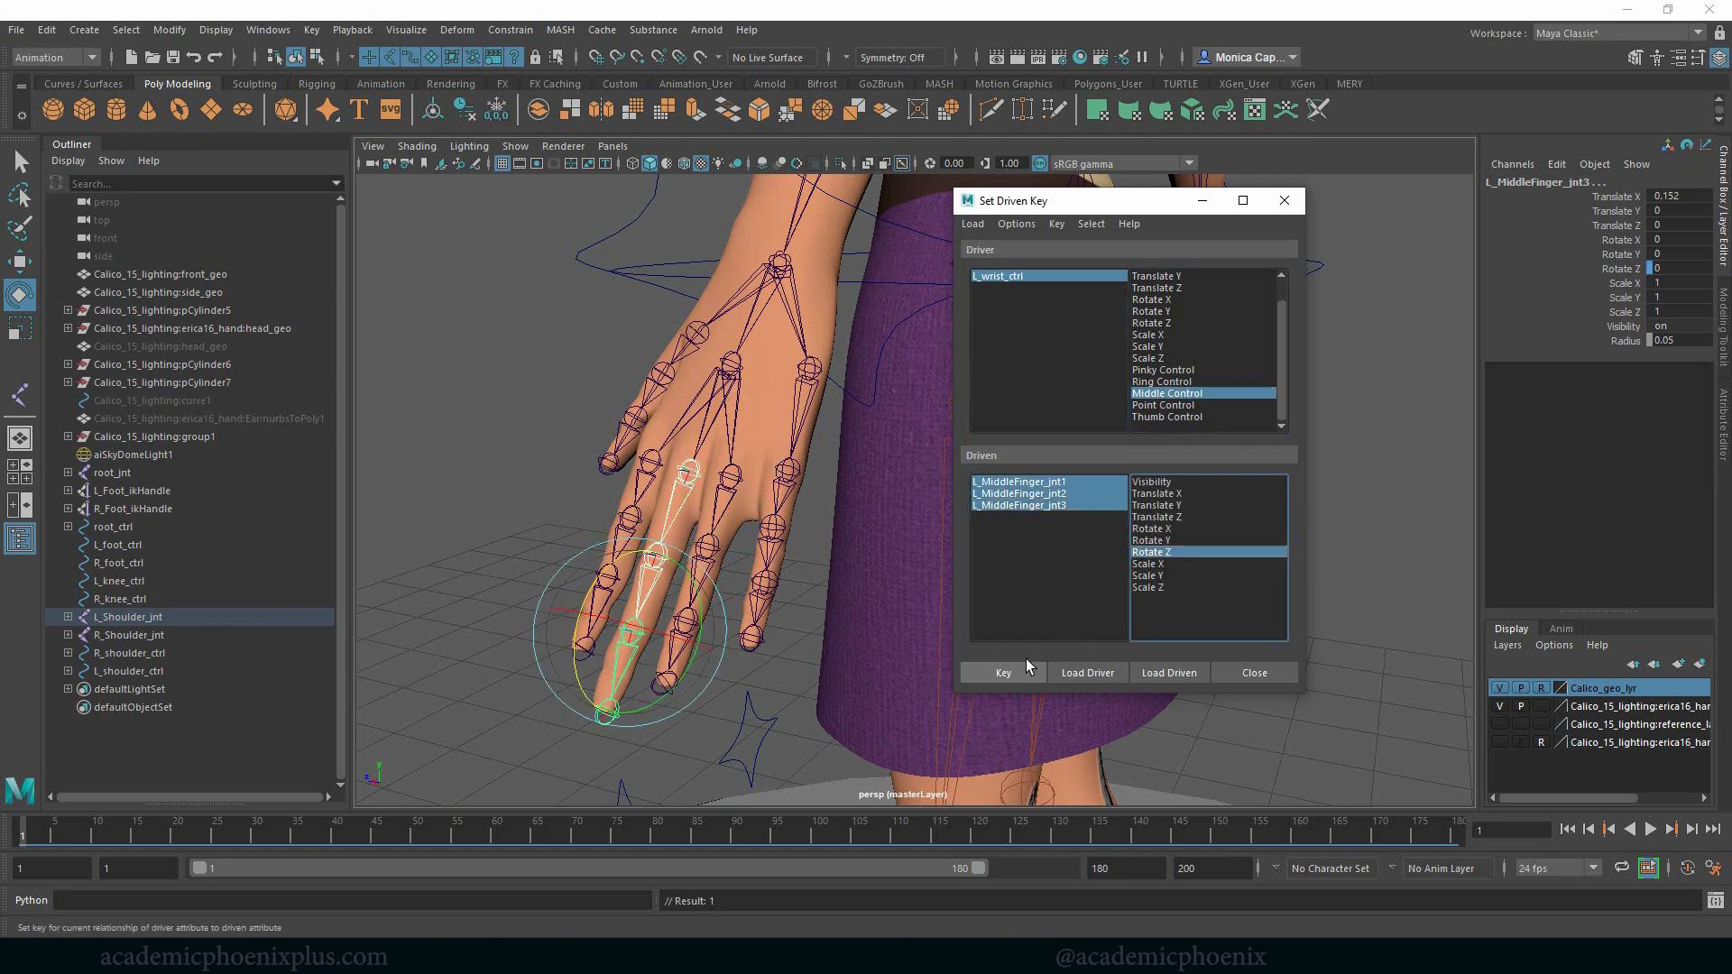
Set the wrist's Middle Control to 1, curl the three middle finger joints to about -81.2 degrees in Z, and key them.
click(1095, 278)
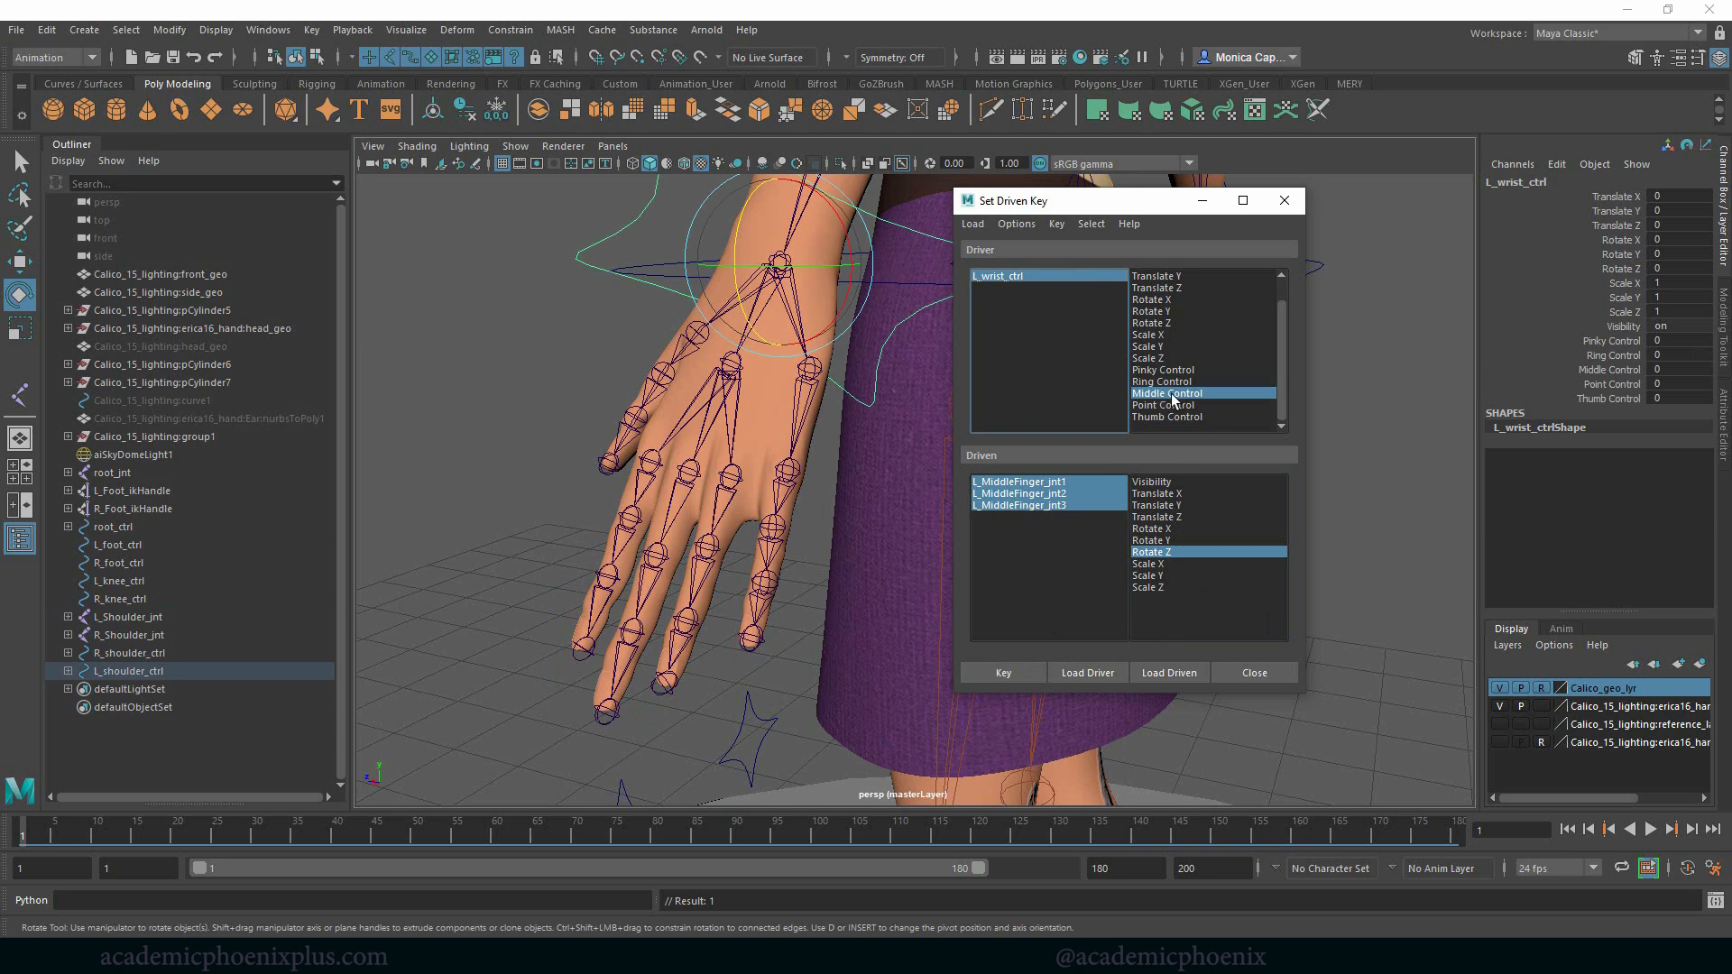
double_click(1676, 370)
text(10)
key(Return)
click(1062, 483)
shift+click(1058, 505)
drag(610, 580, 591, 678)
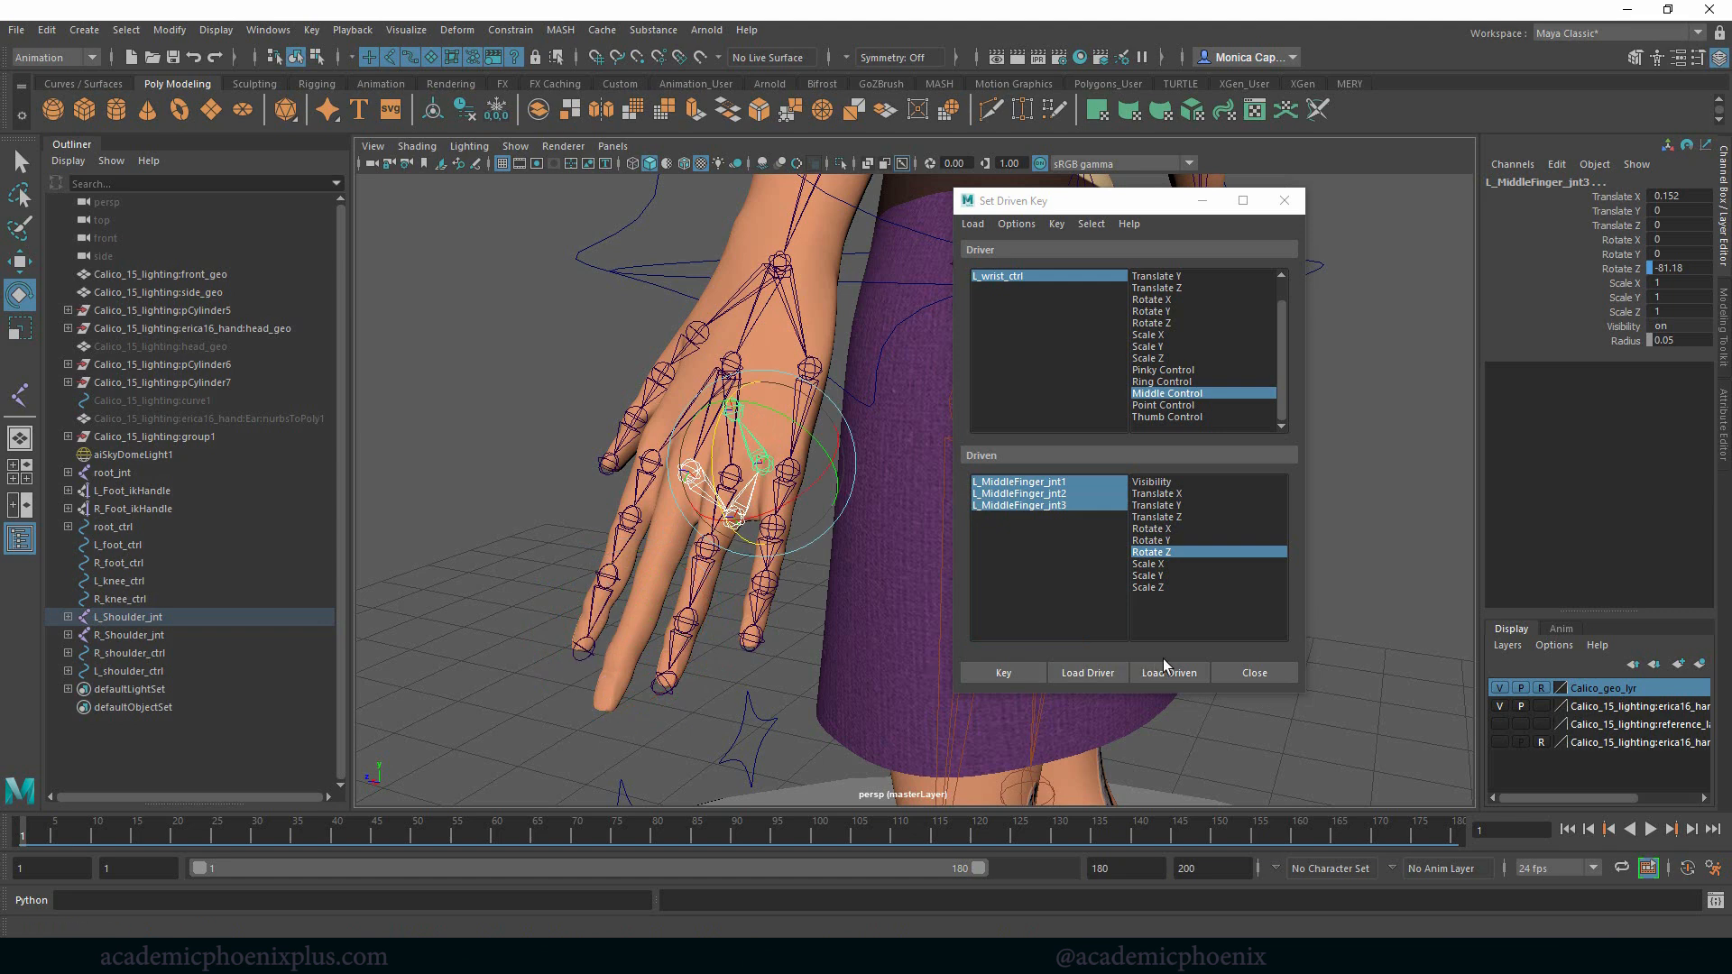
click(1004, 673)
Scrub the wrist control's Middle Control to test the middle finger curl.
click(1042, 278)
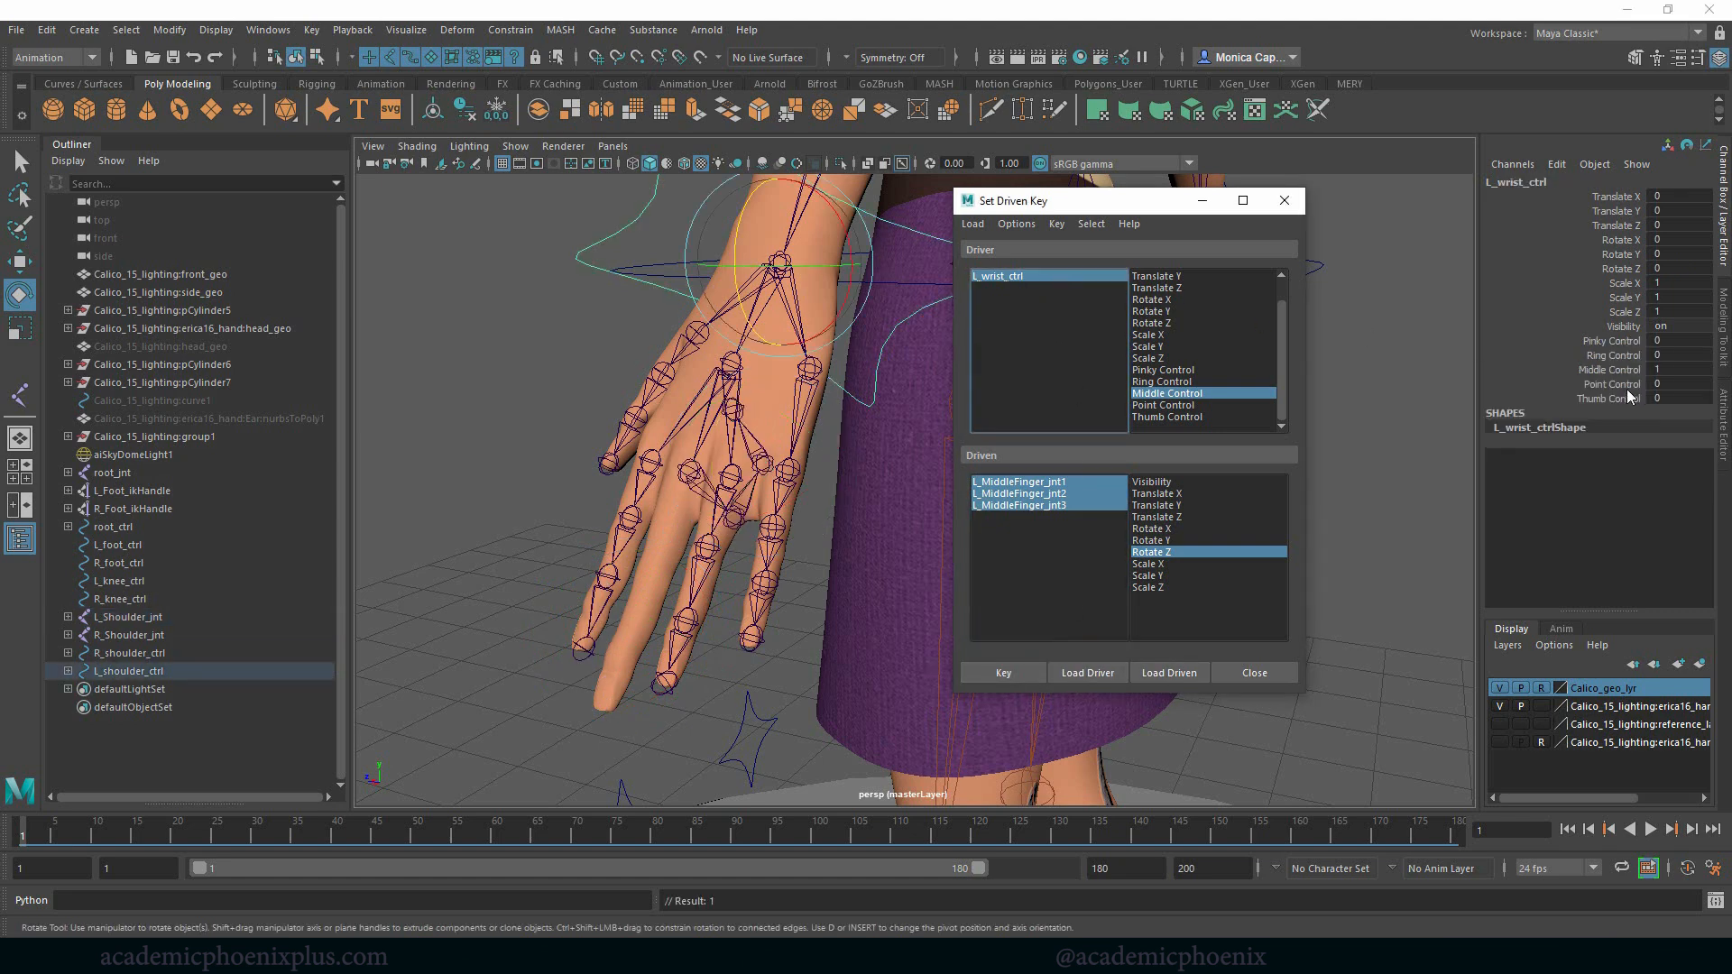
click(1610, 370)
middle_drag(632, 417, 597, 431)
alt+drag(531, 434, 540, 325)
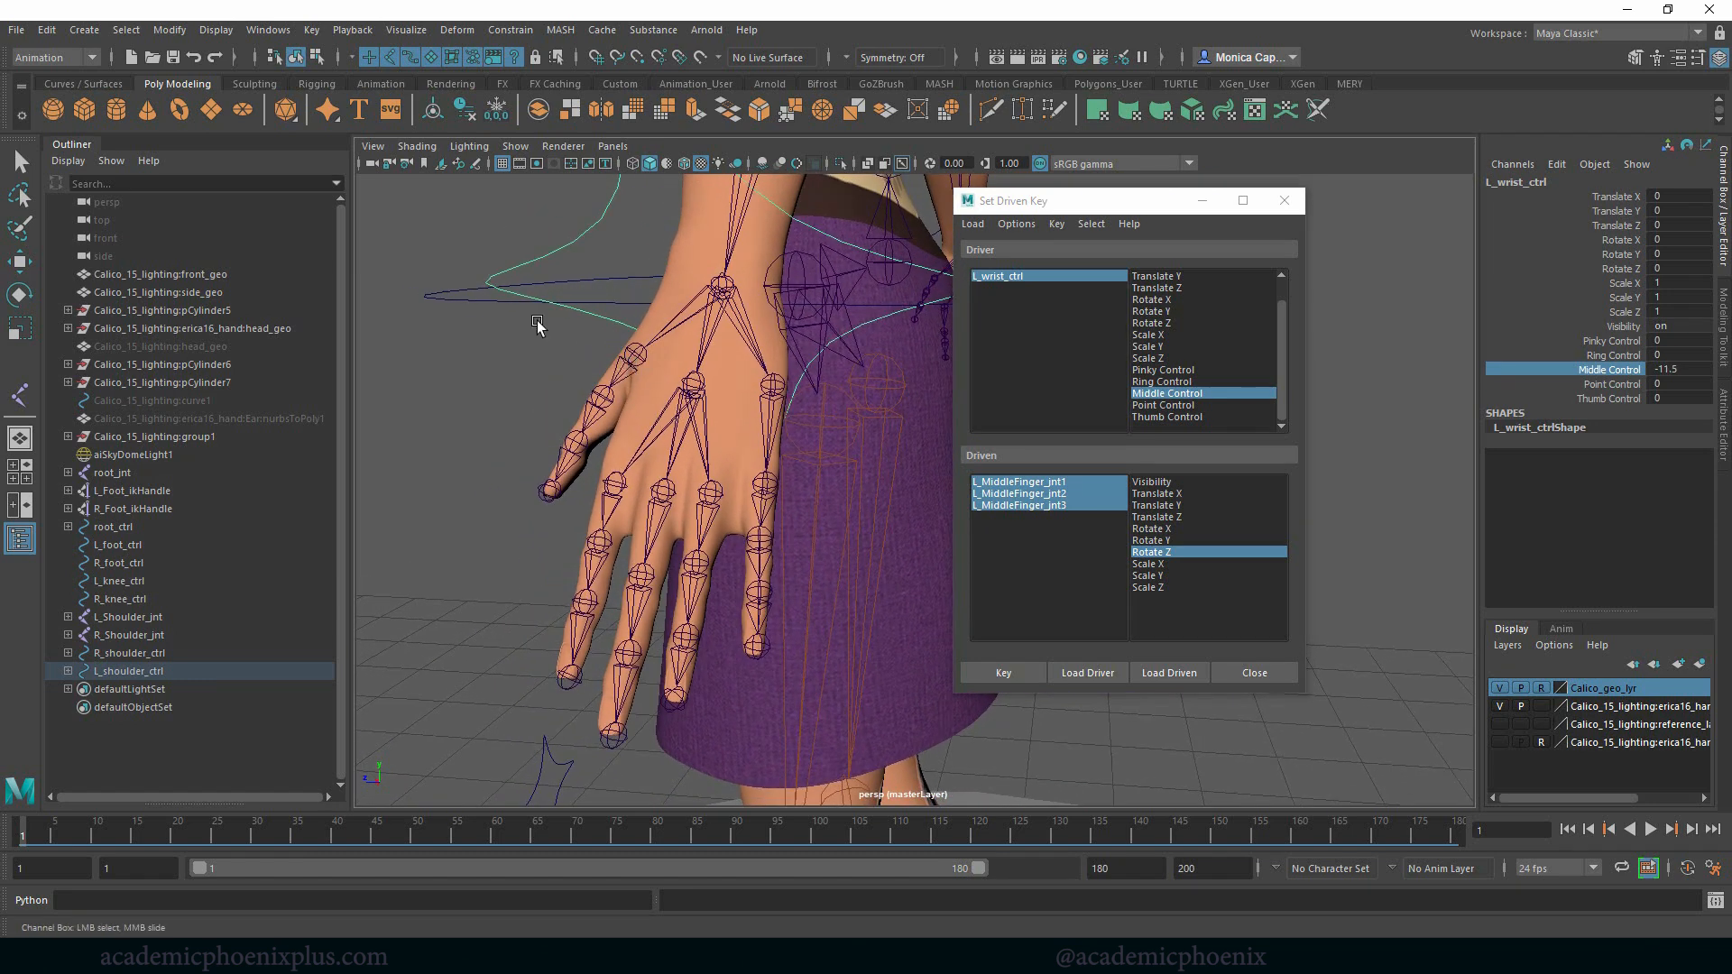
Load the three left point finger joints as driven and key their straight-pose Rotate Z against the wrist's Point Control at 0.
click(1188, 405)
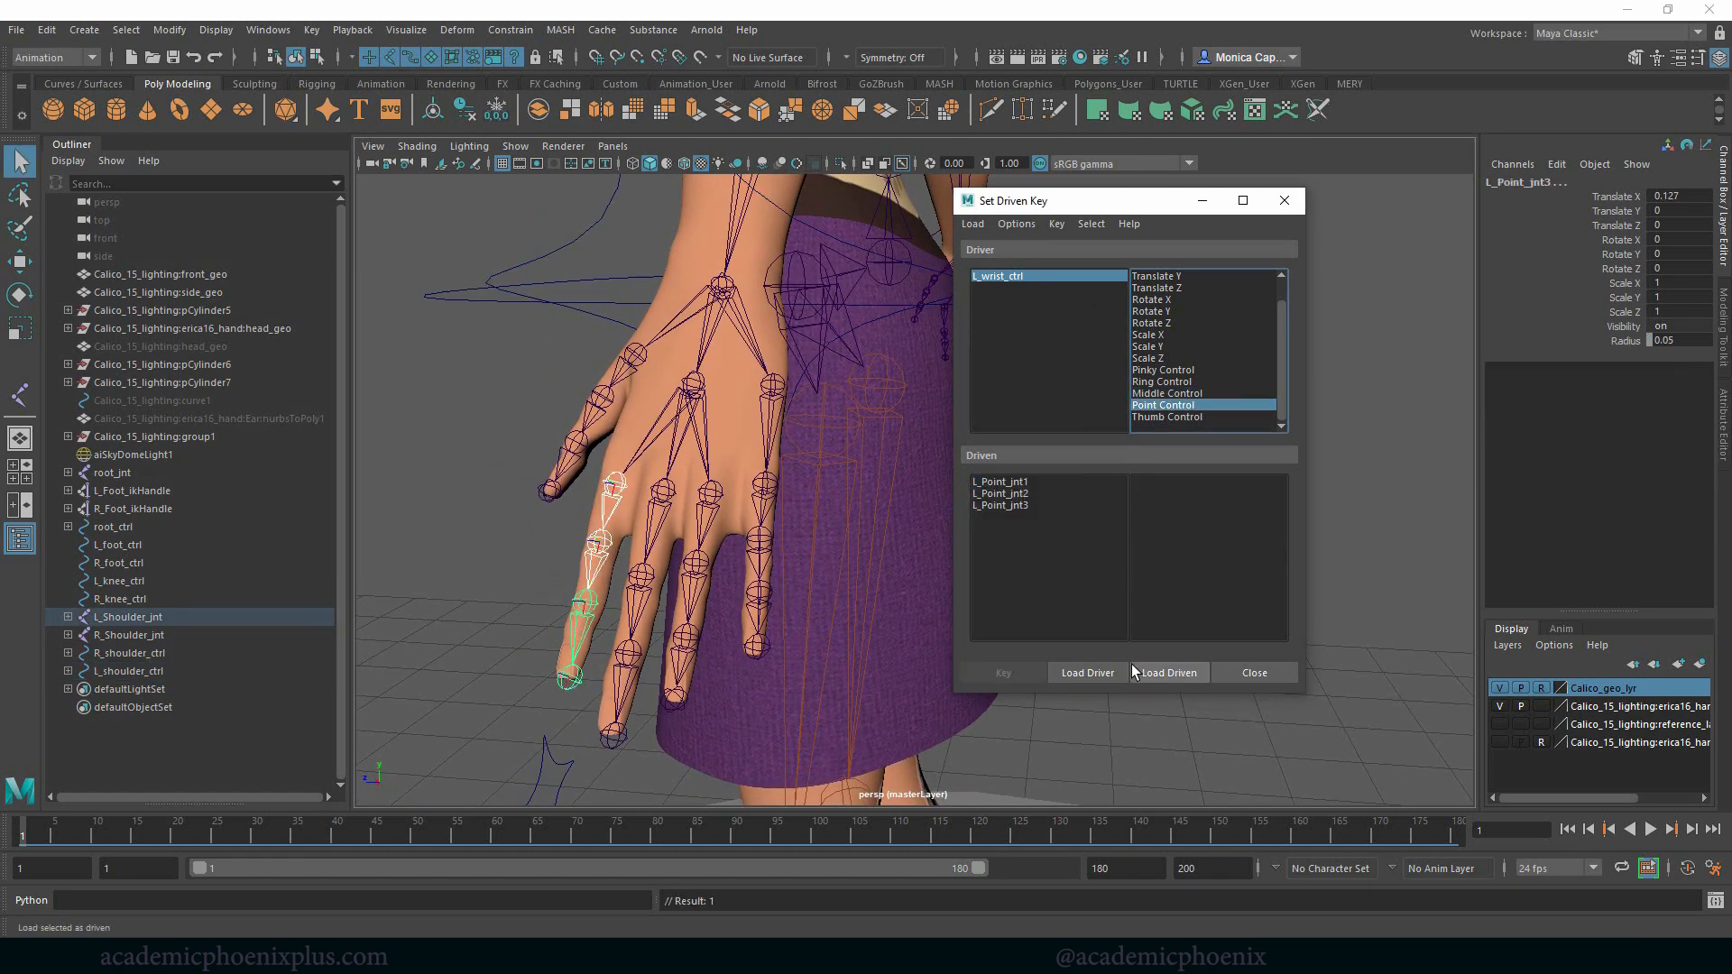
click(1135, 673)
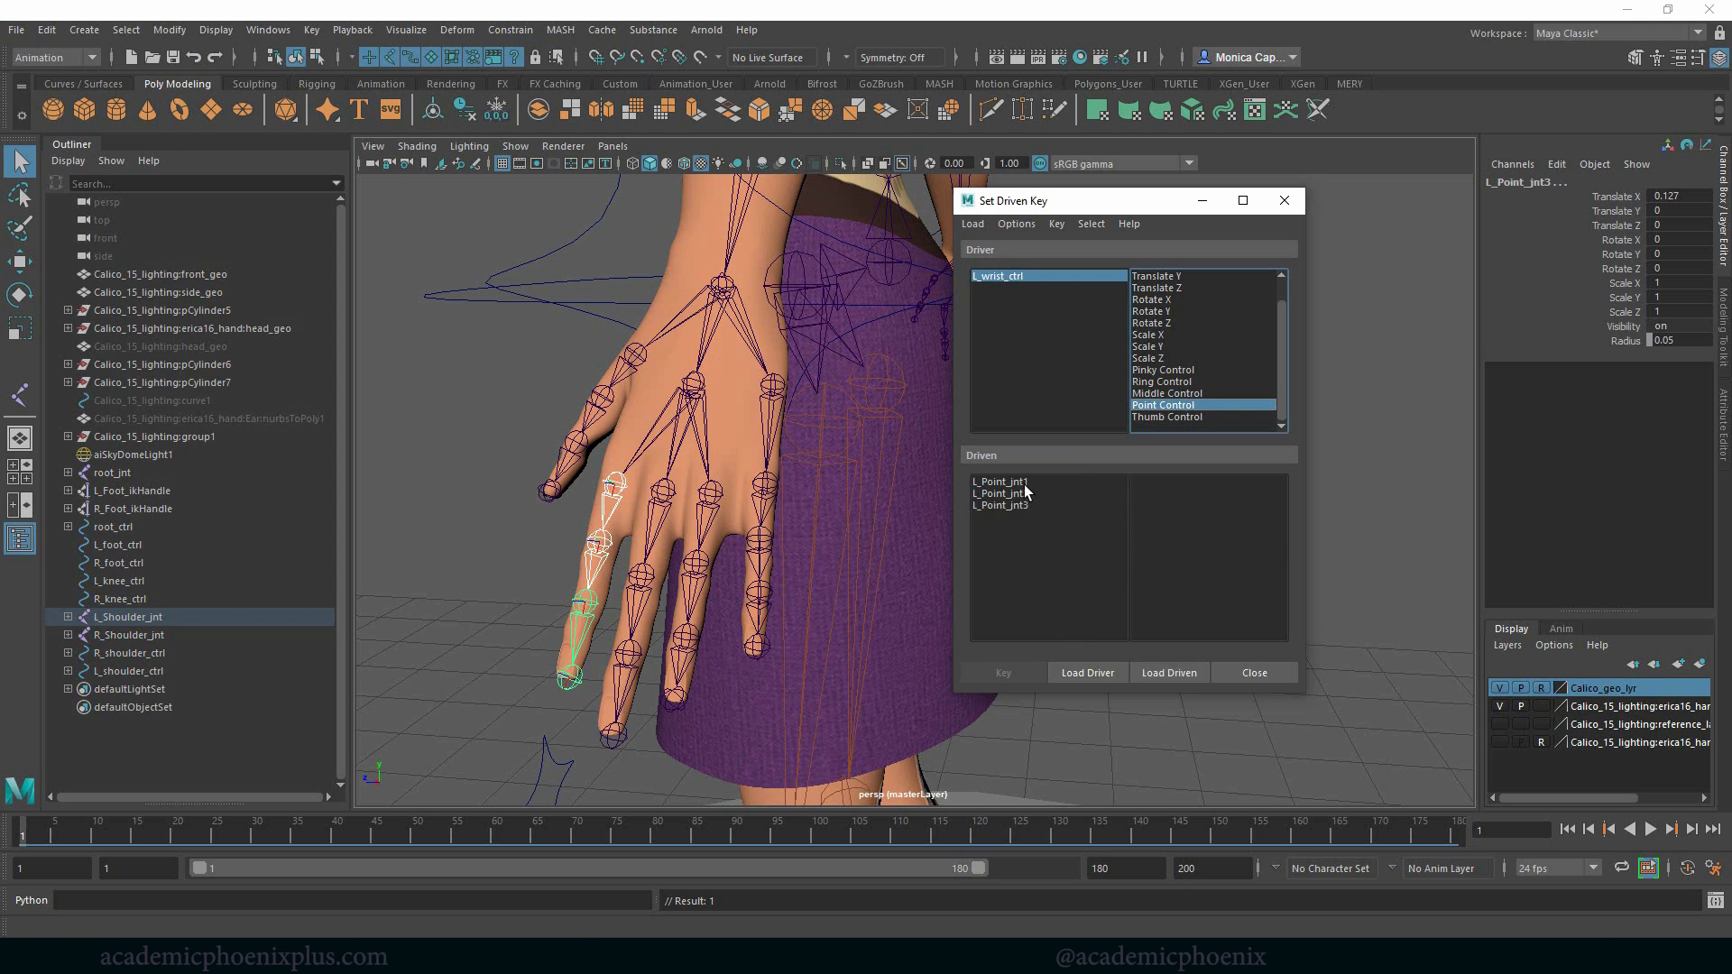
click(1151, 552)
click(1004, 673)
Reset the wrist's Middle Control to 0 and set its Point Control to 1.
click(1095, 271)
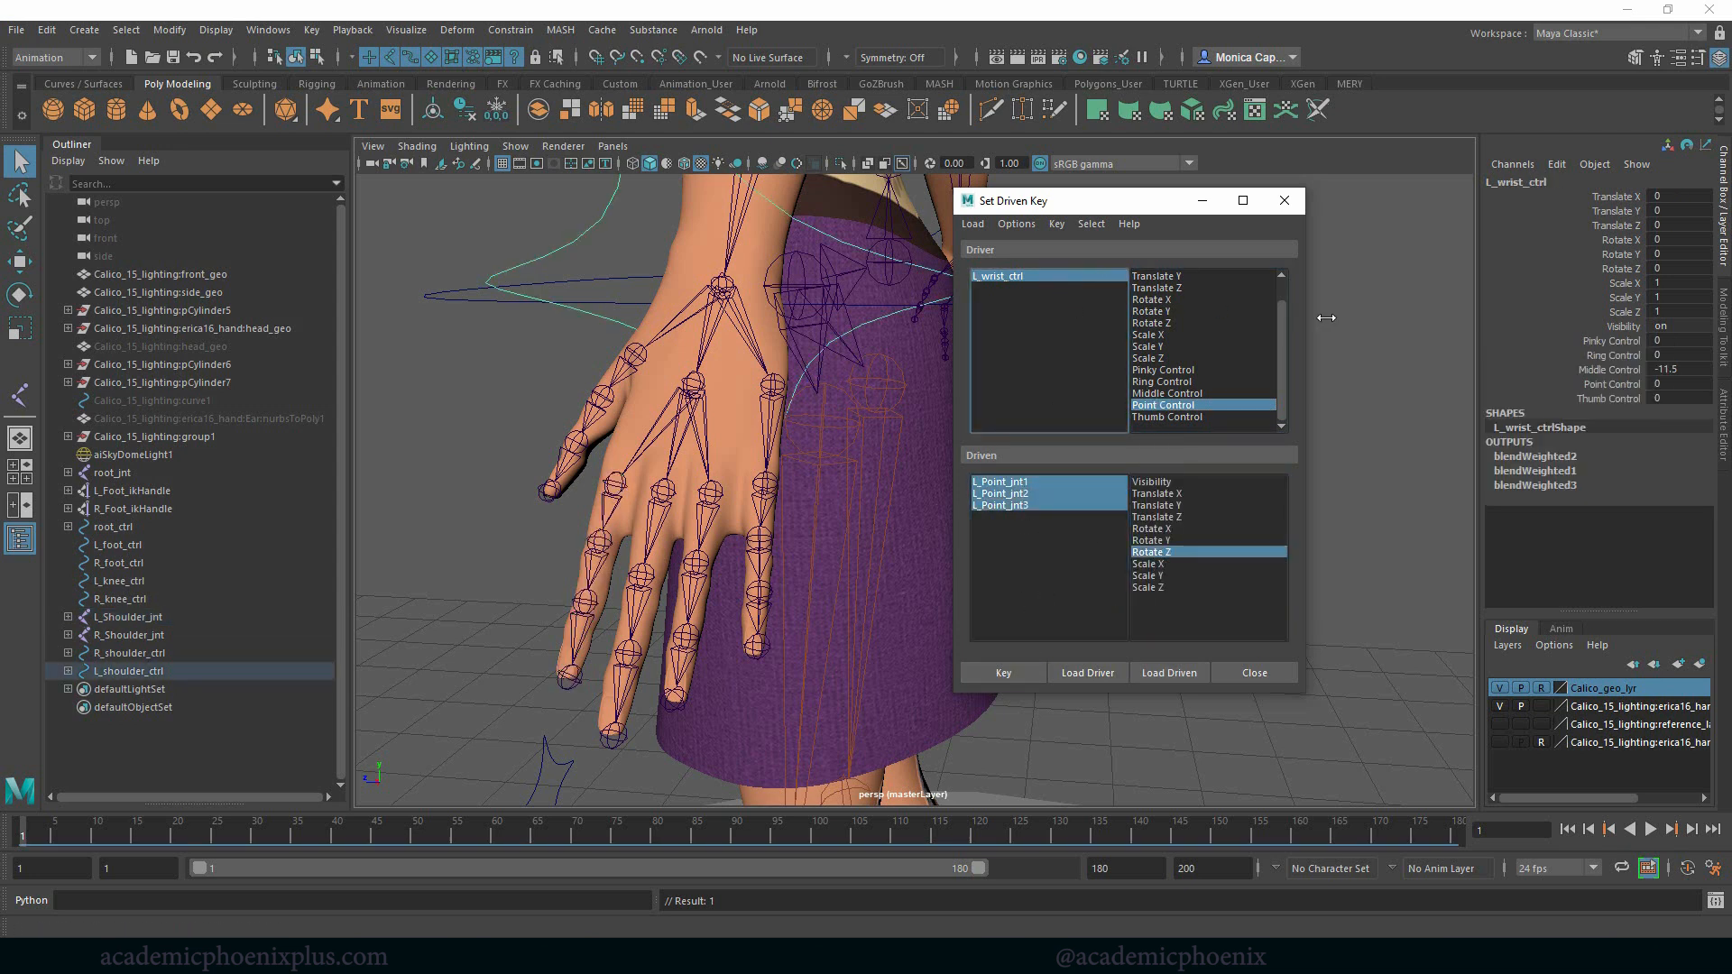
click(1677, 383)
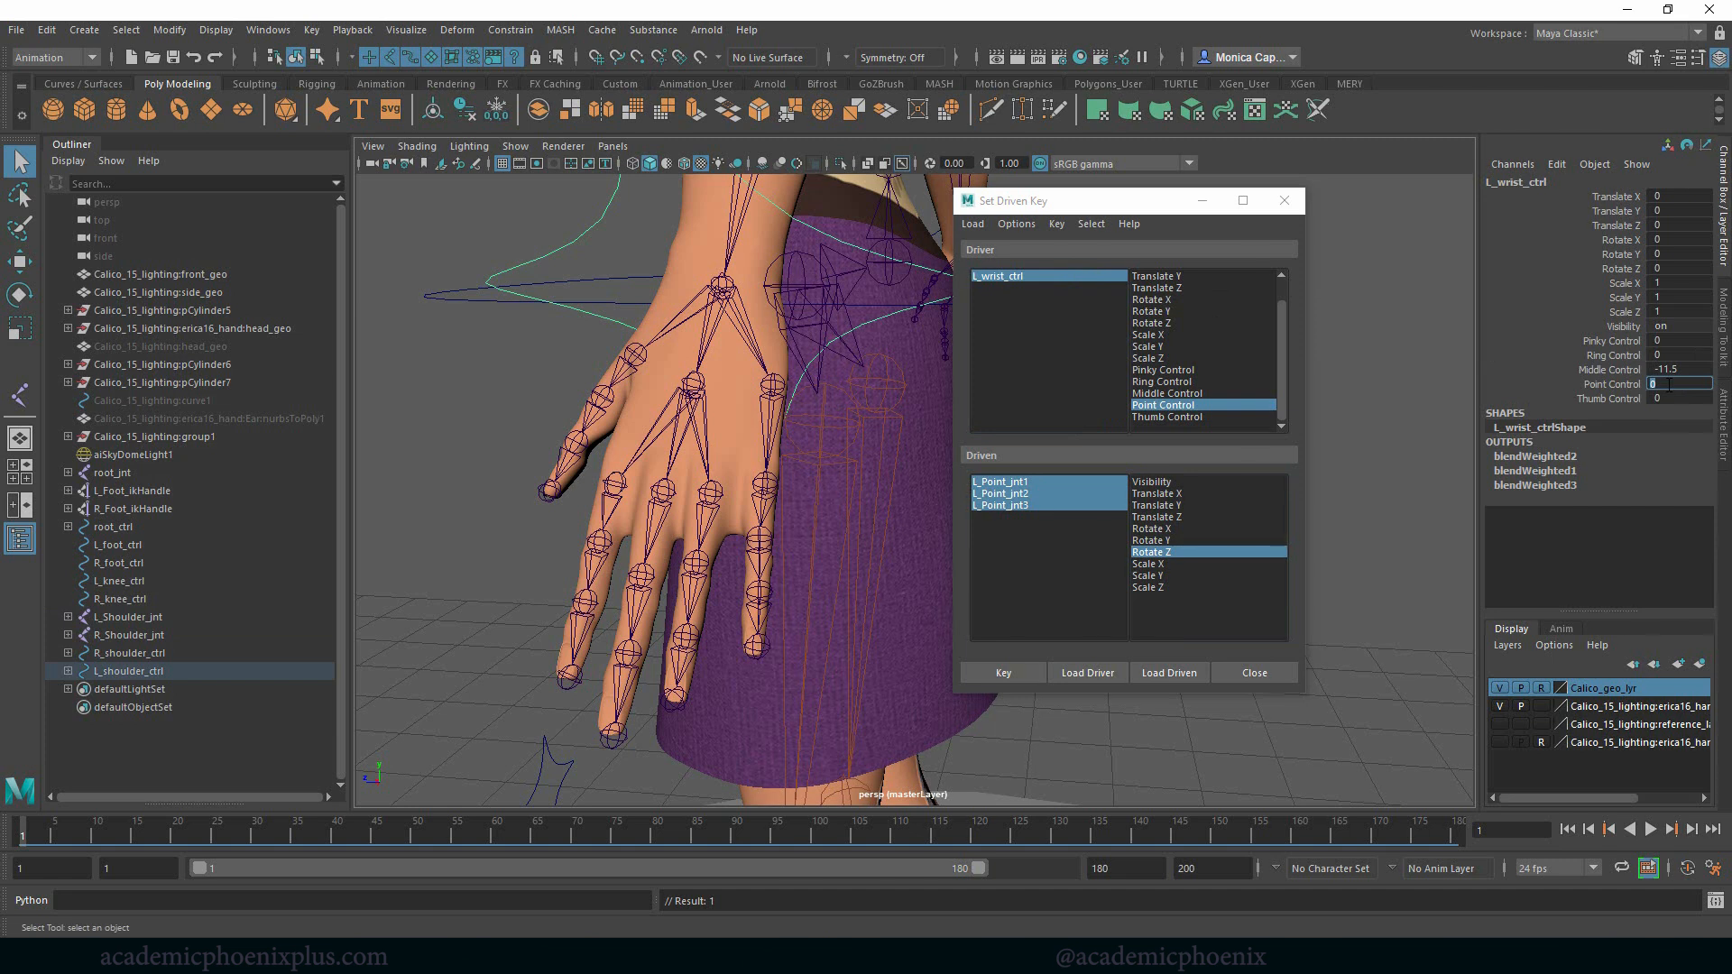
click(1687, 370)
click(1607, 386)
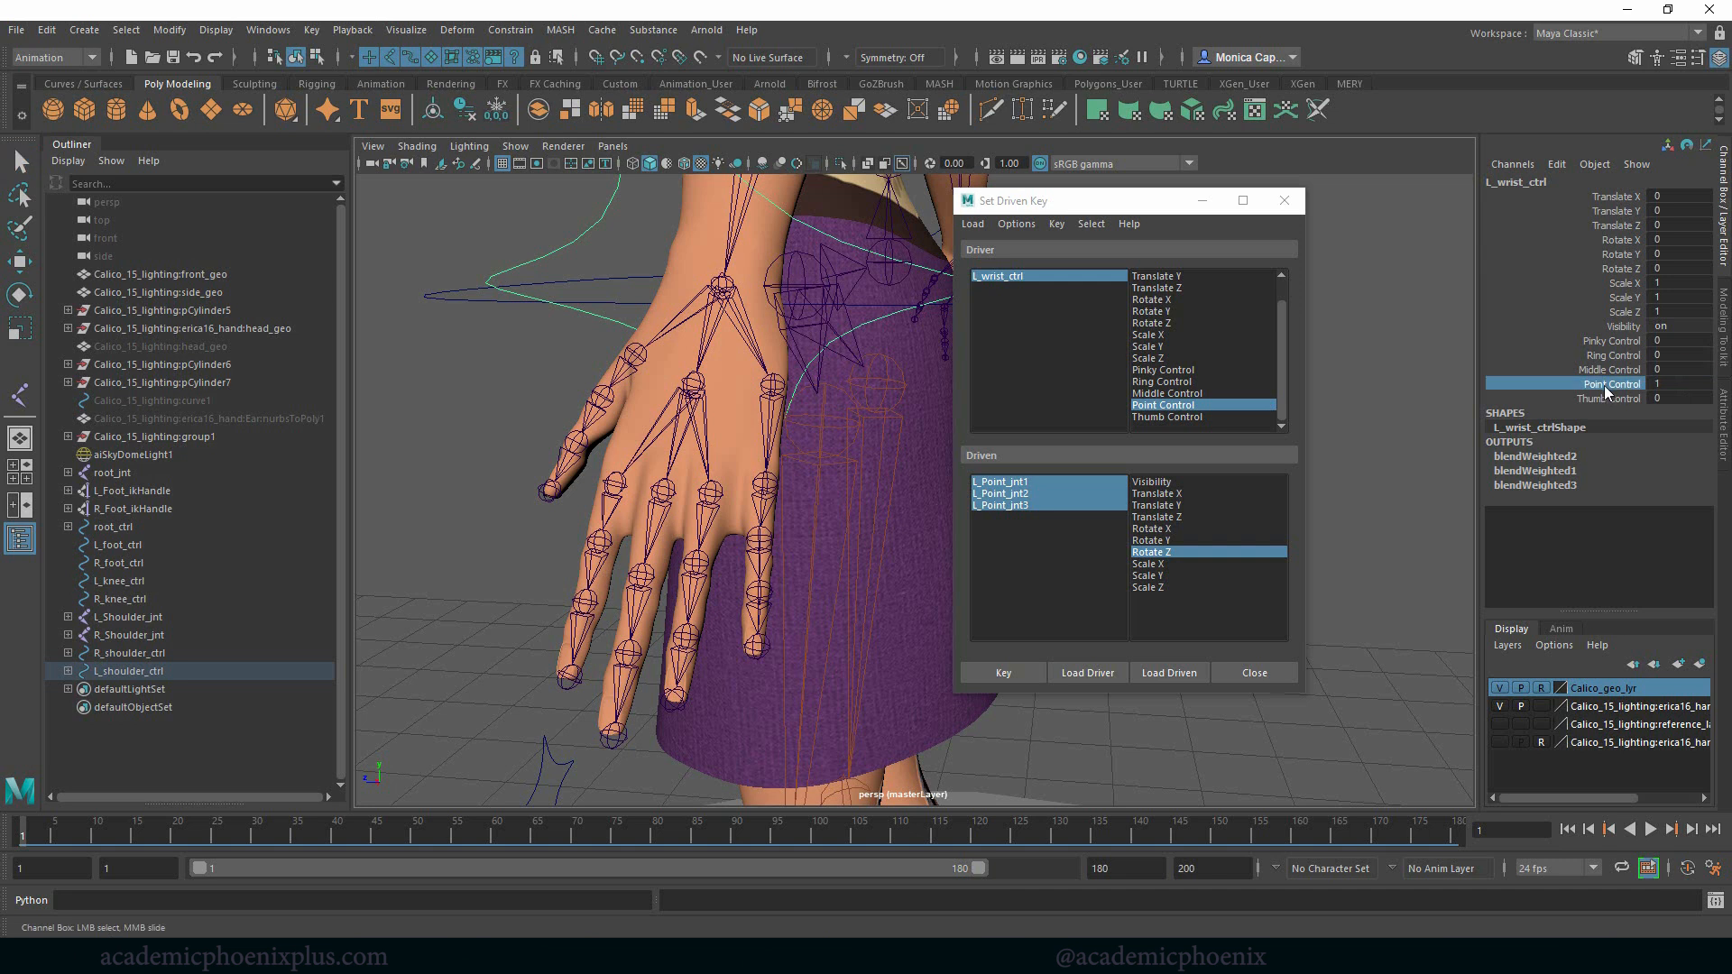
Try Rotate Z values of -90 and -80 on the three point finger joints, checking the curl from the side.
click(1056, 495)
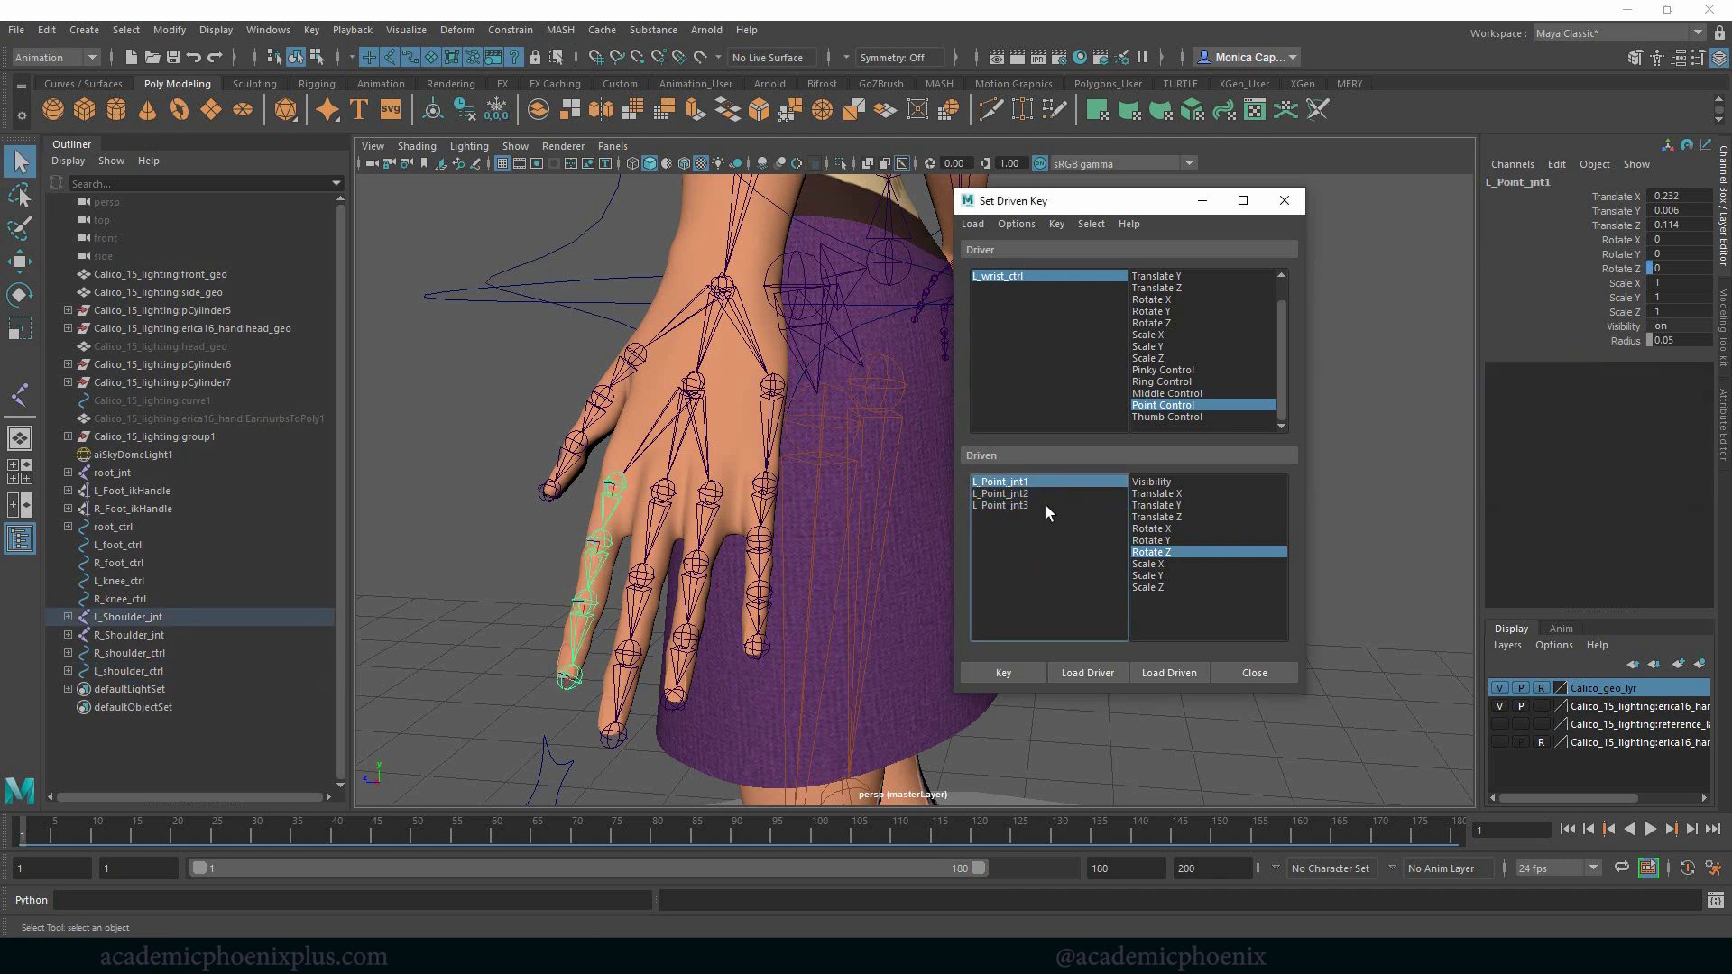
click(1208, 551)
double_click(1683, 272)
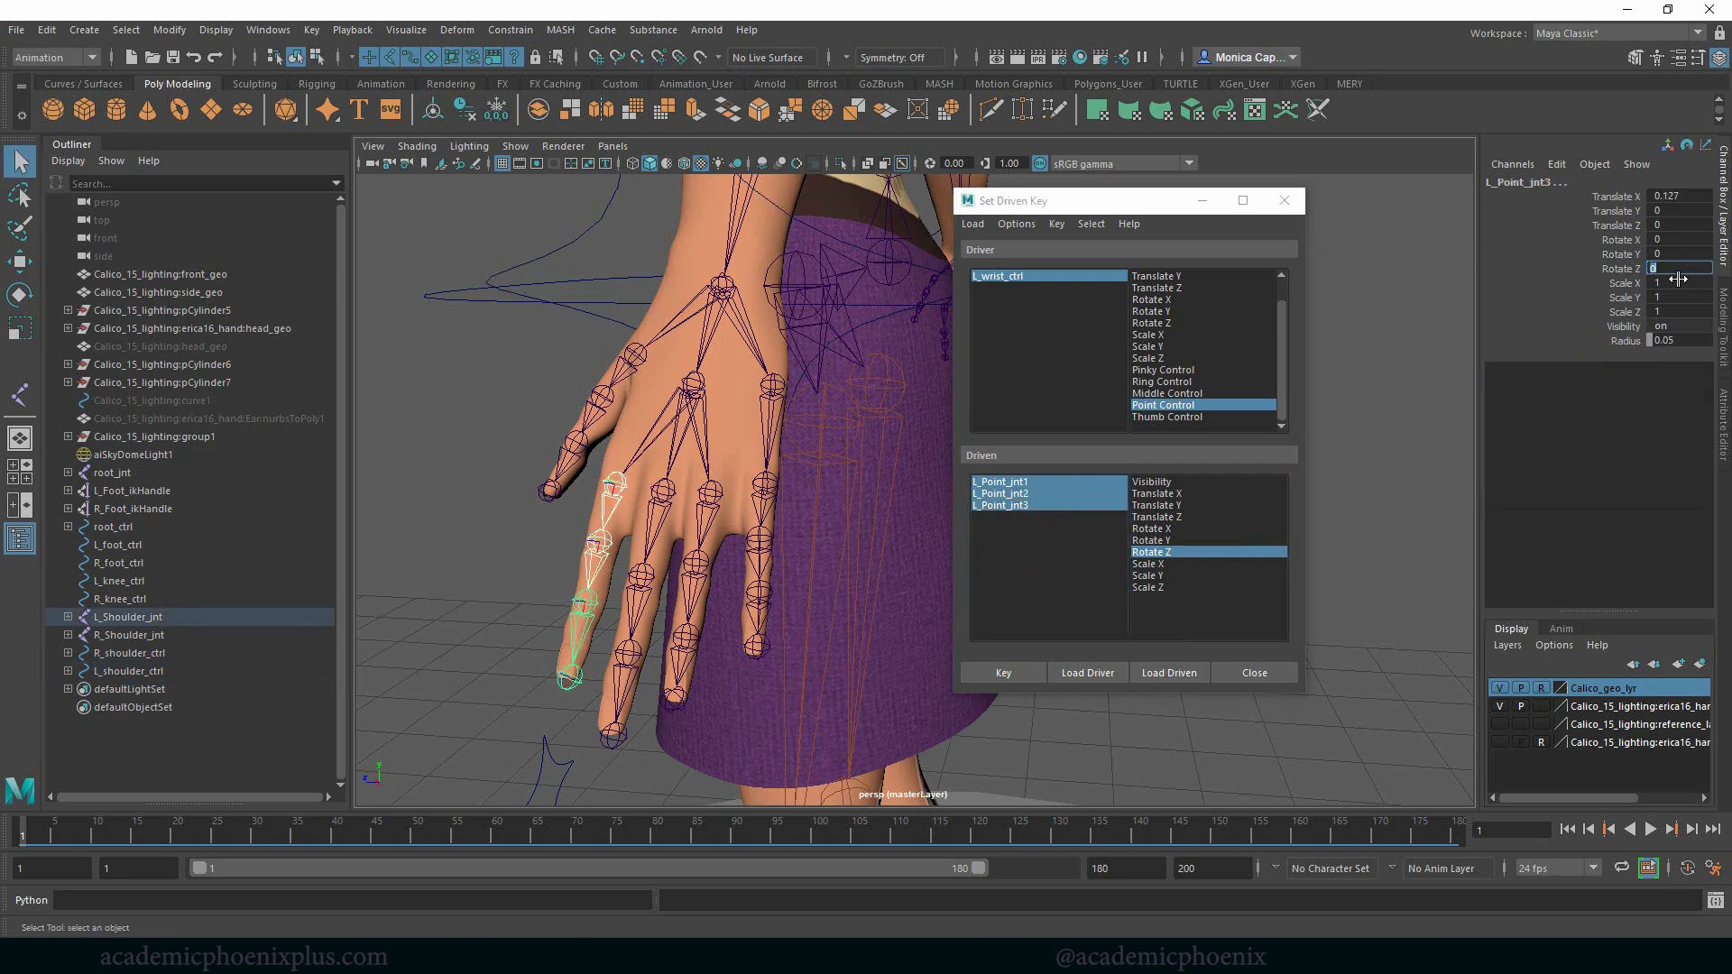
text(-90)
key(Return)
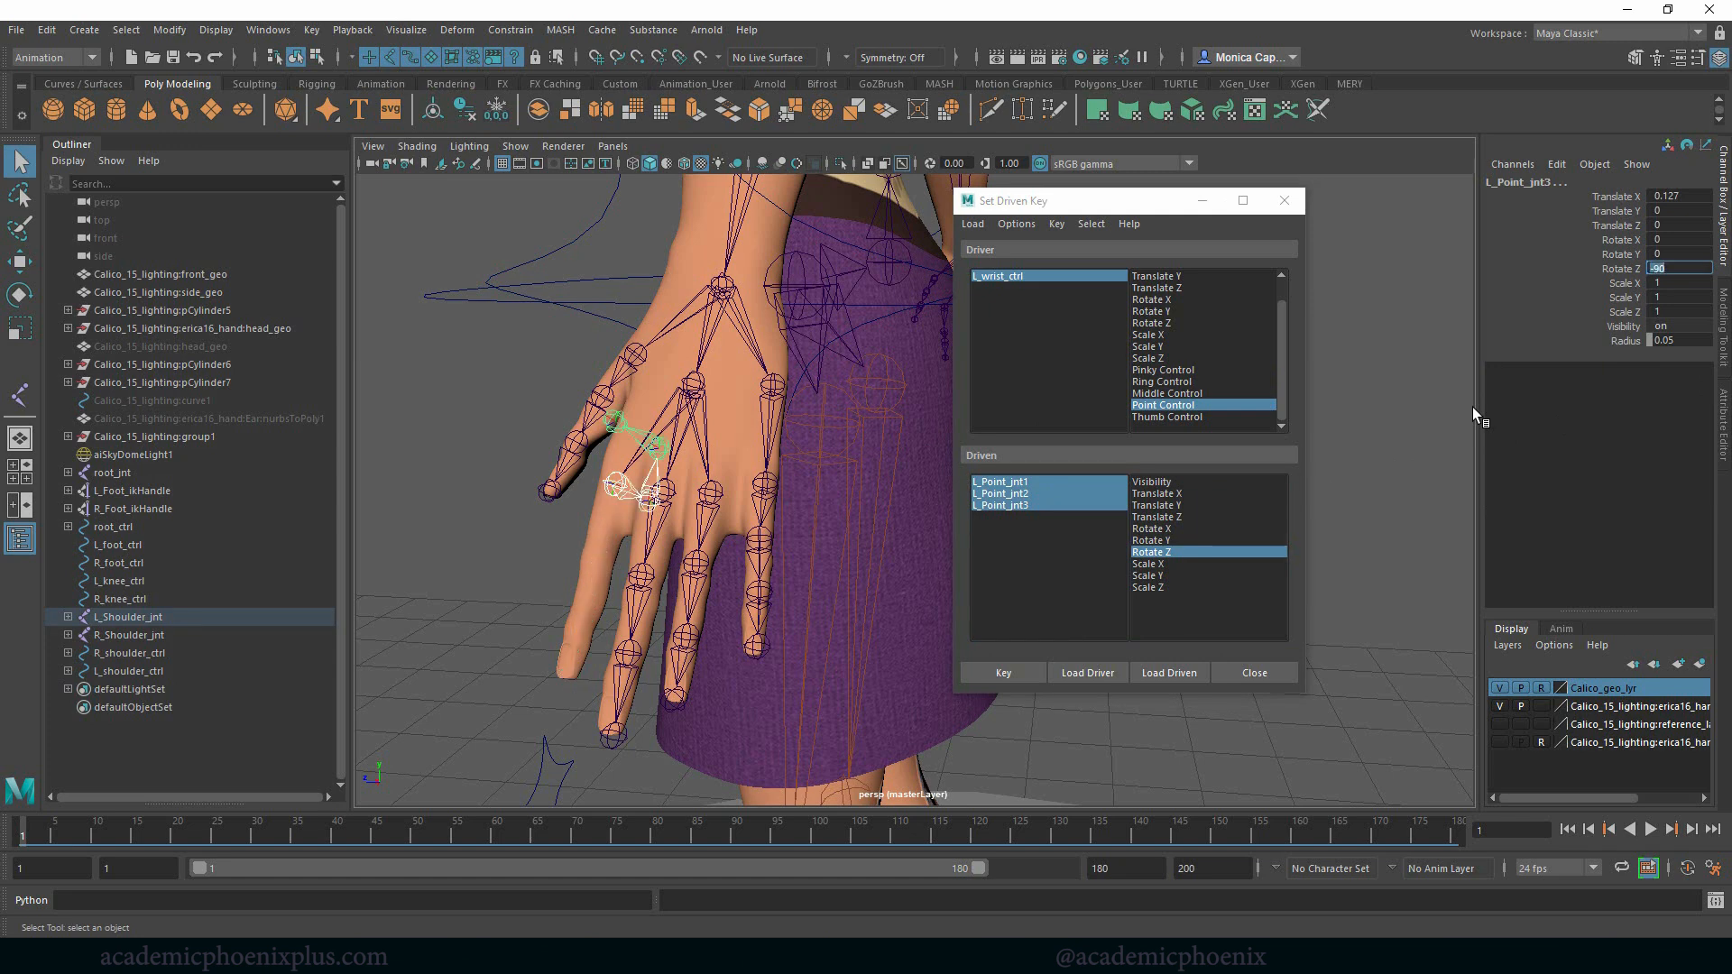
alt+drag(488, 444, 603, 452)
double_click(1683, 272)
text(-80)
key(Return)
alt+drag(393, 348, 762, 421)
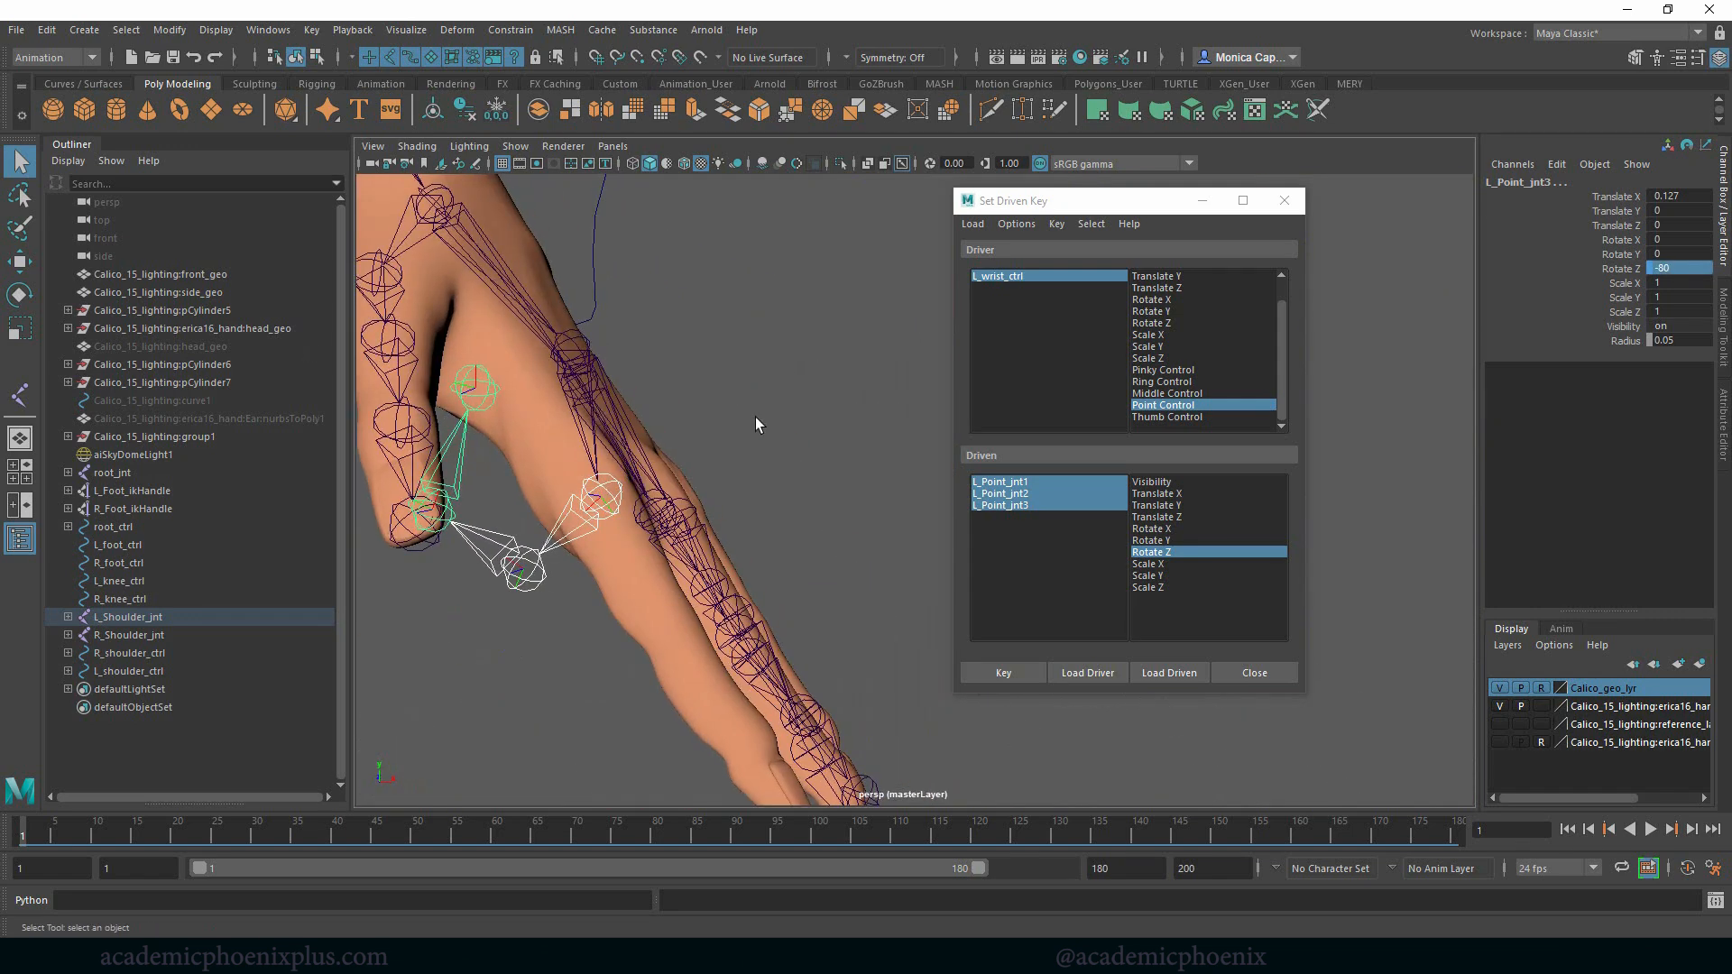
Rotate the three point finger joints together to about -57.7 degrees in Z.
click(1588, 269)
key(e)
middle_drag(776, 351, 456, 585)
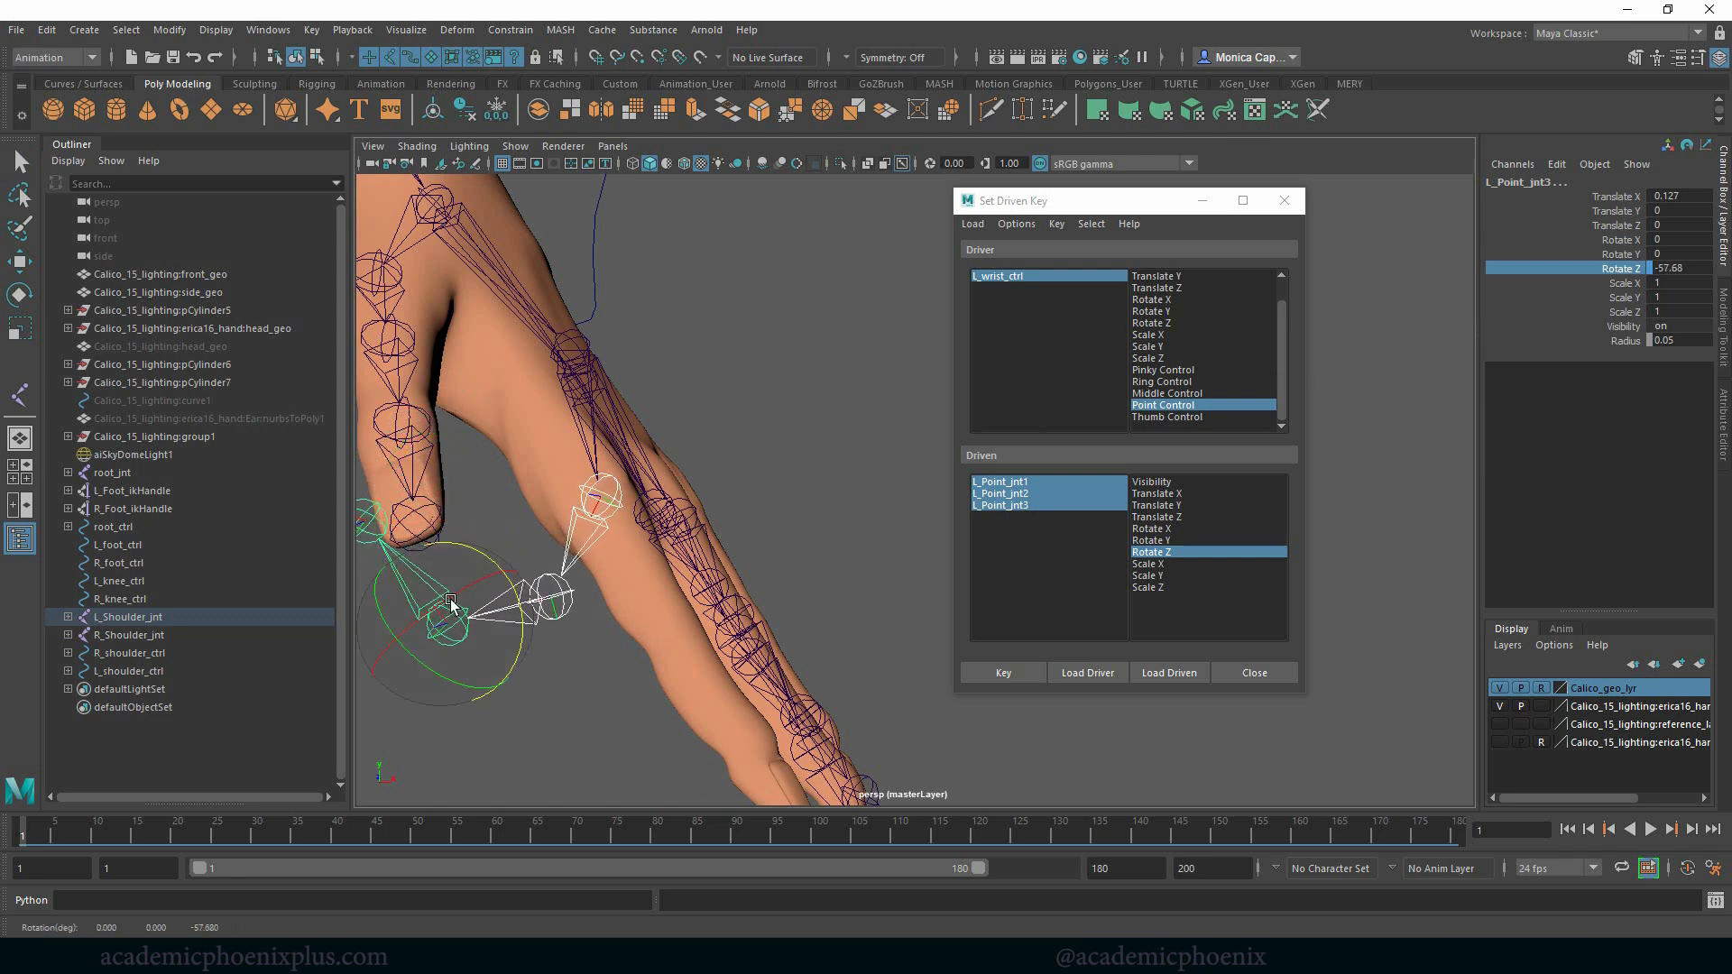
click(560, 712)
key(q)
Bend the third point finger joint to about -97.3 degrees and the second to about -67.5 degrees in Z.
click(441, 637)
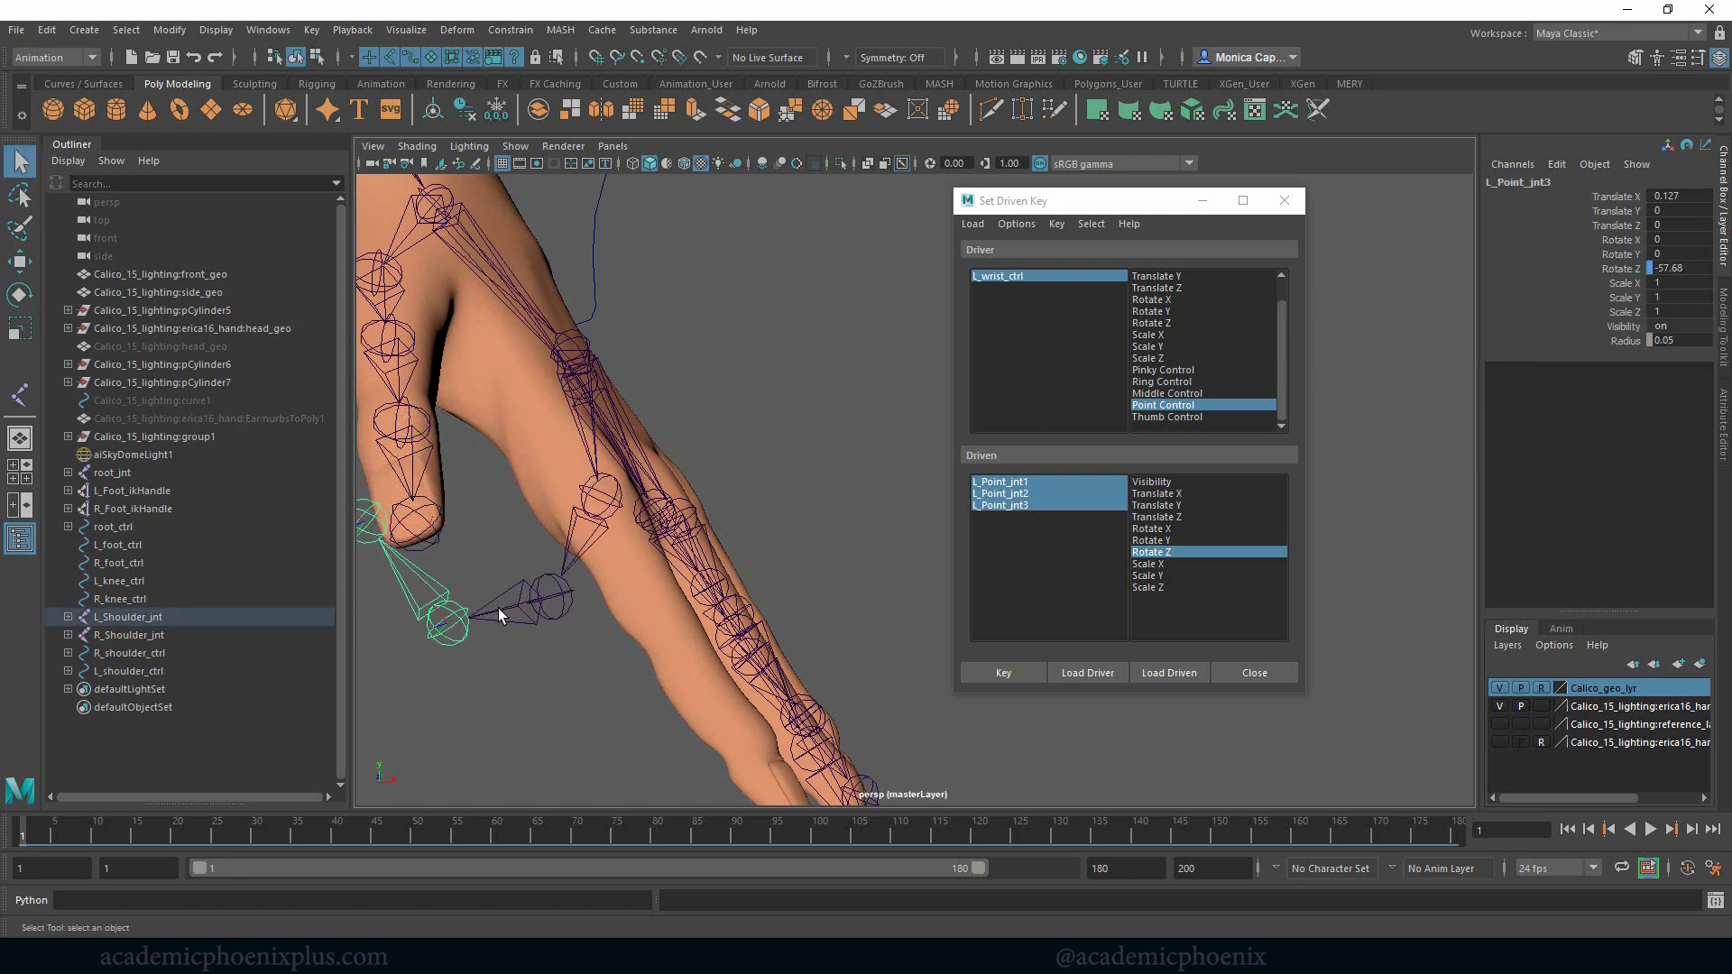
key(e)
middle_drag(495, 608, 540, 638)
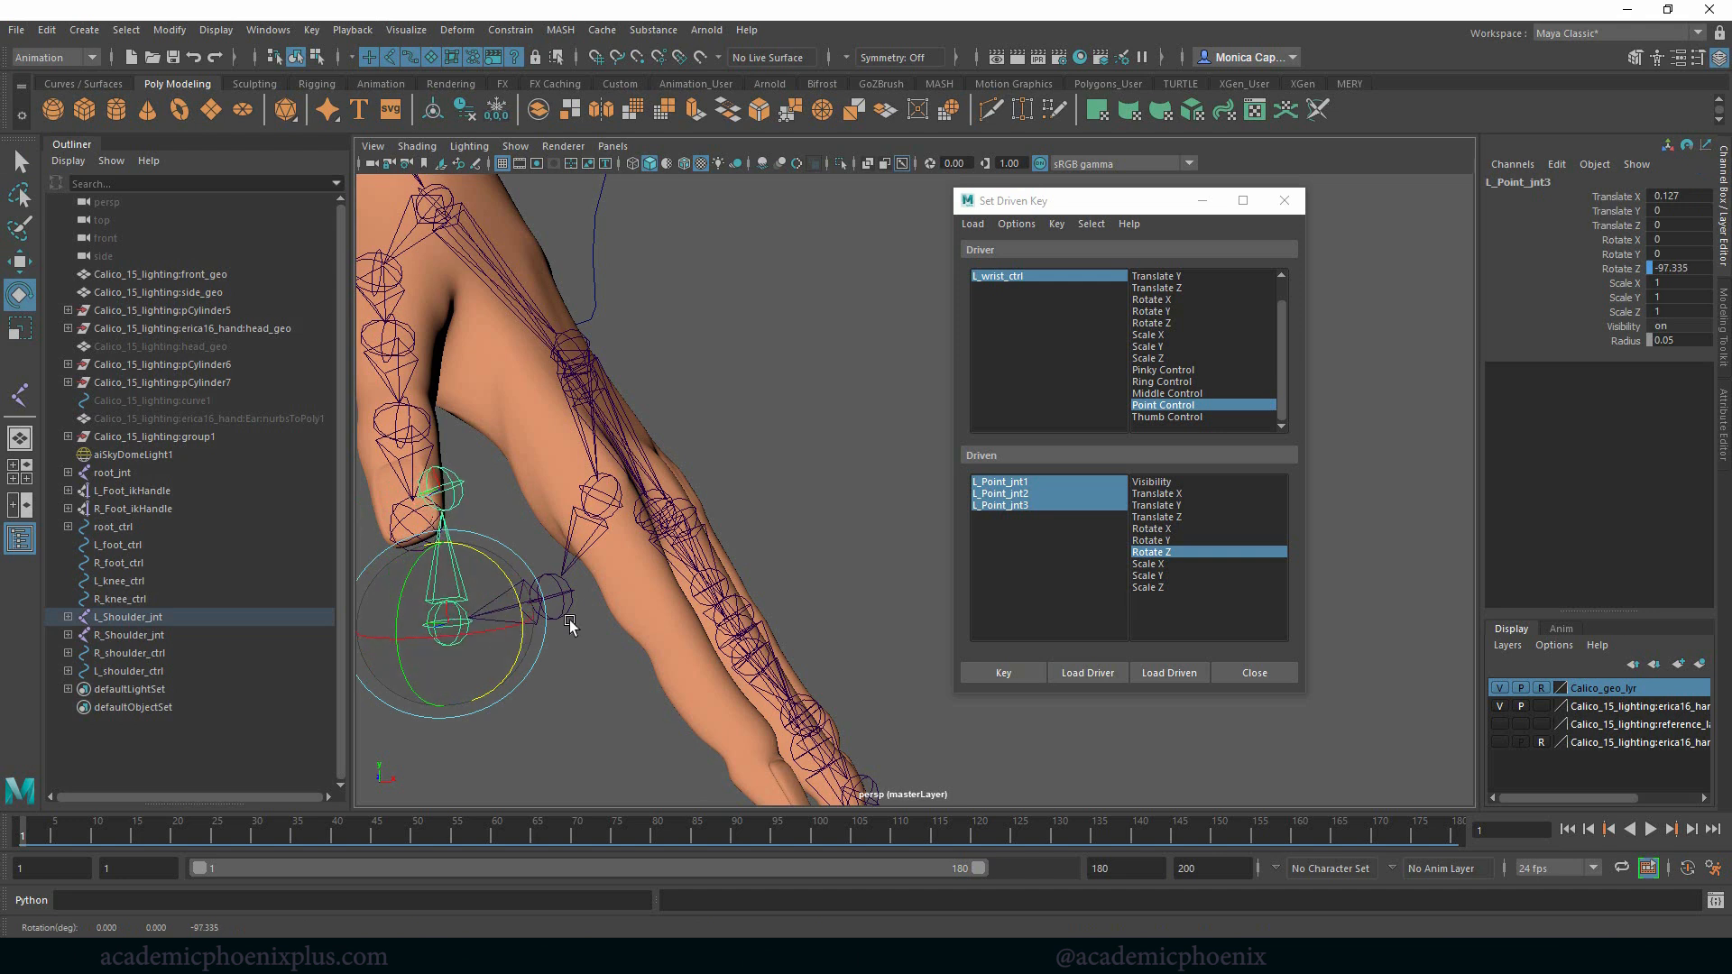
click(565, 608)
middle_drag(664, 577, 621, 616)
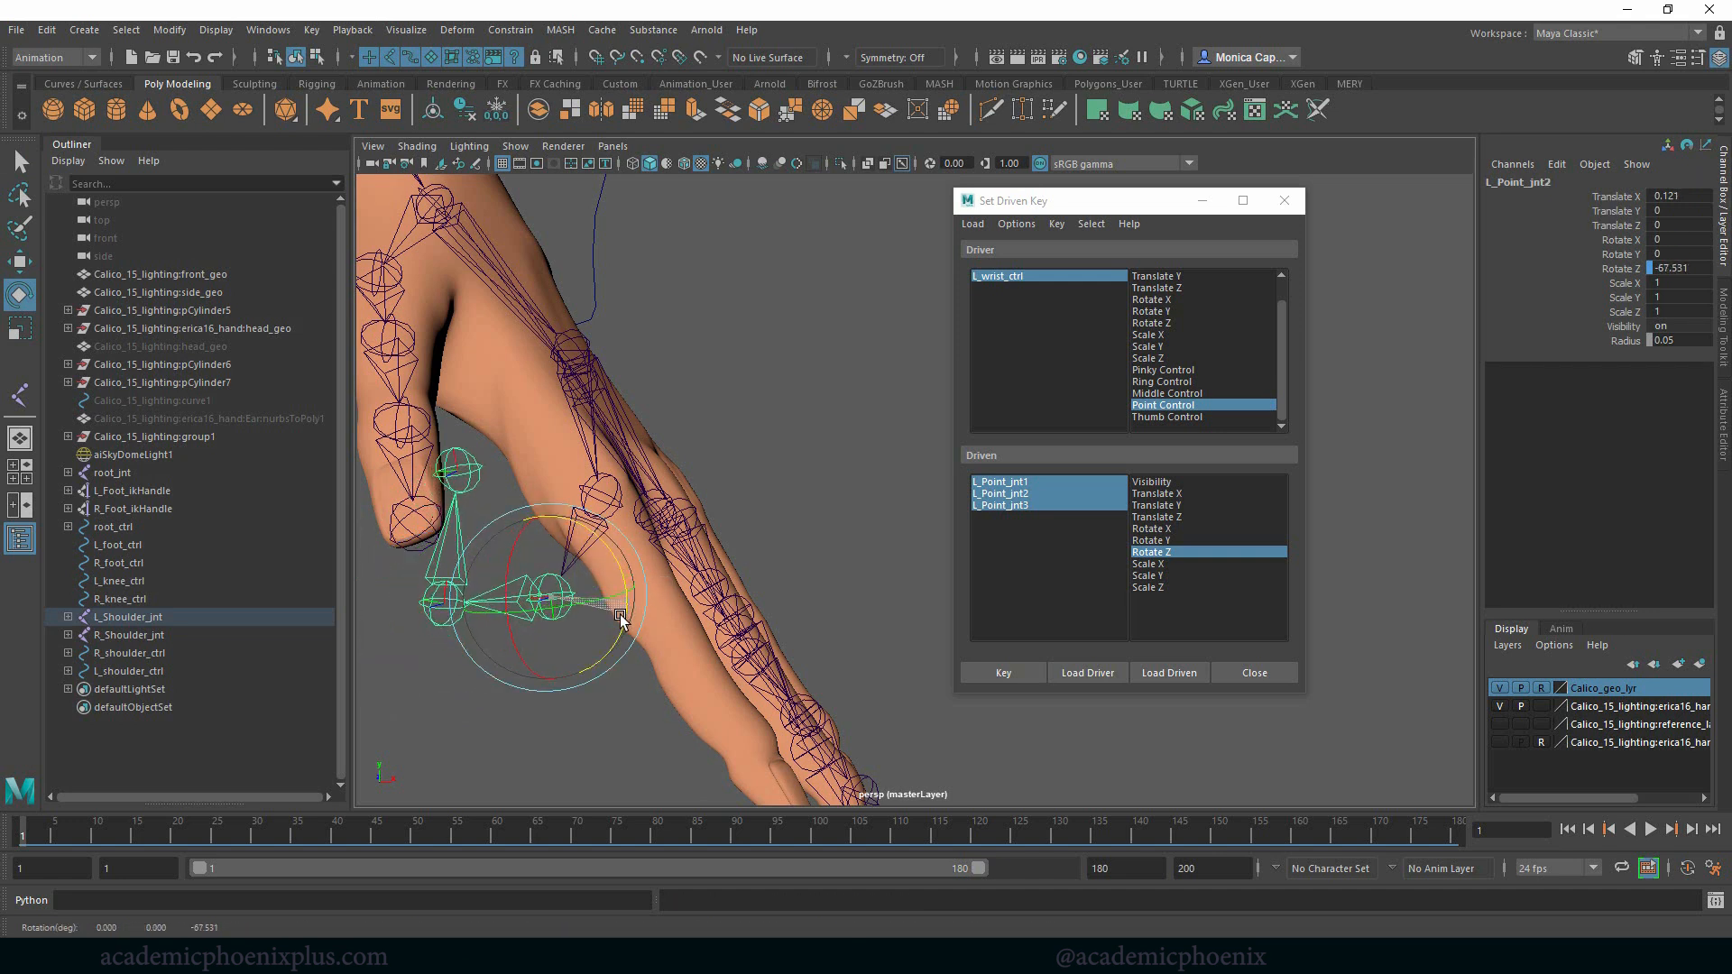
Key the curled Rotate Z of all three point finger joints against the wrist's Point Control at 1.
click(1065, 497)
click(1624, 268)
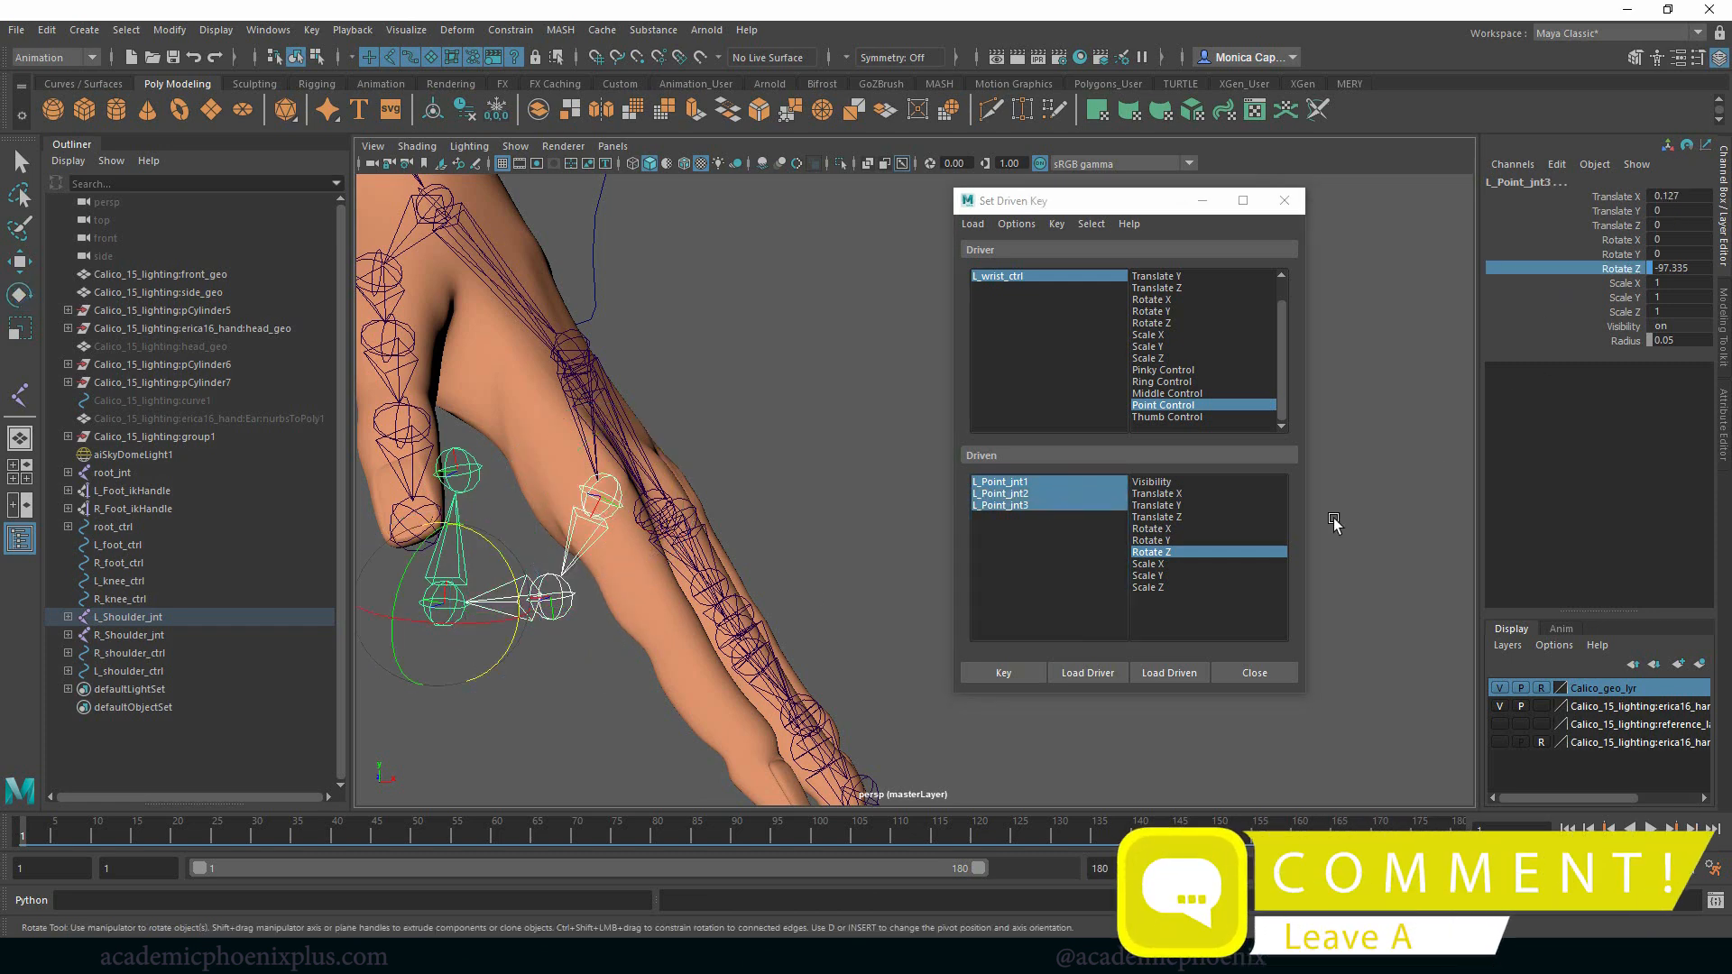
click(1005, 672)
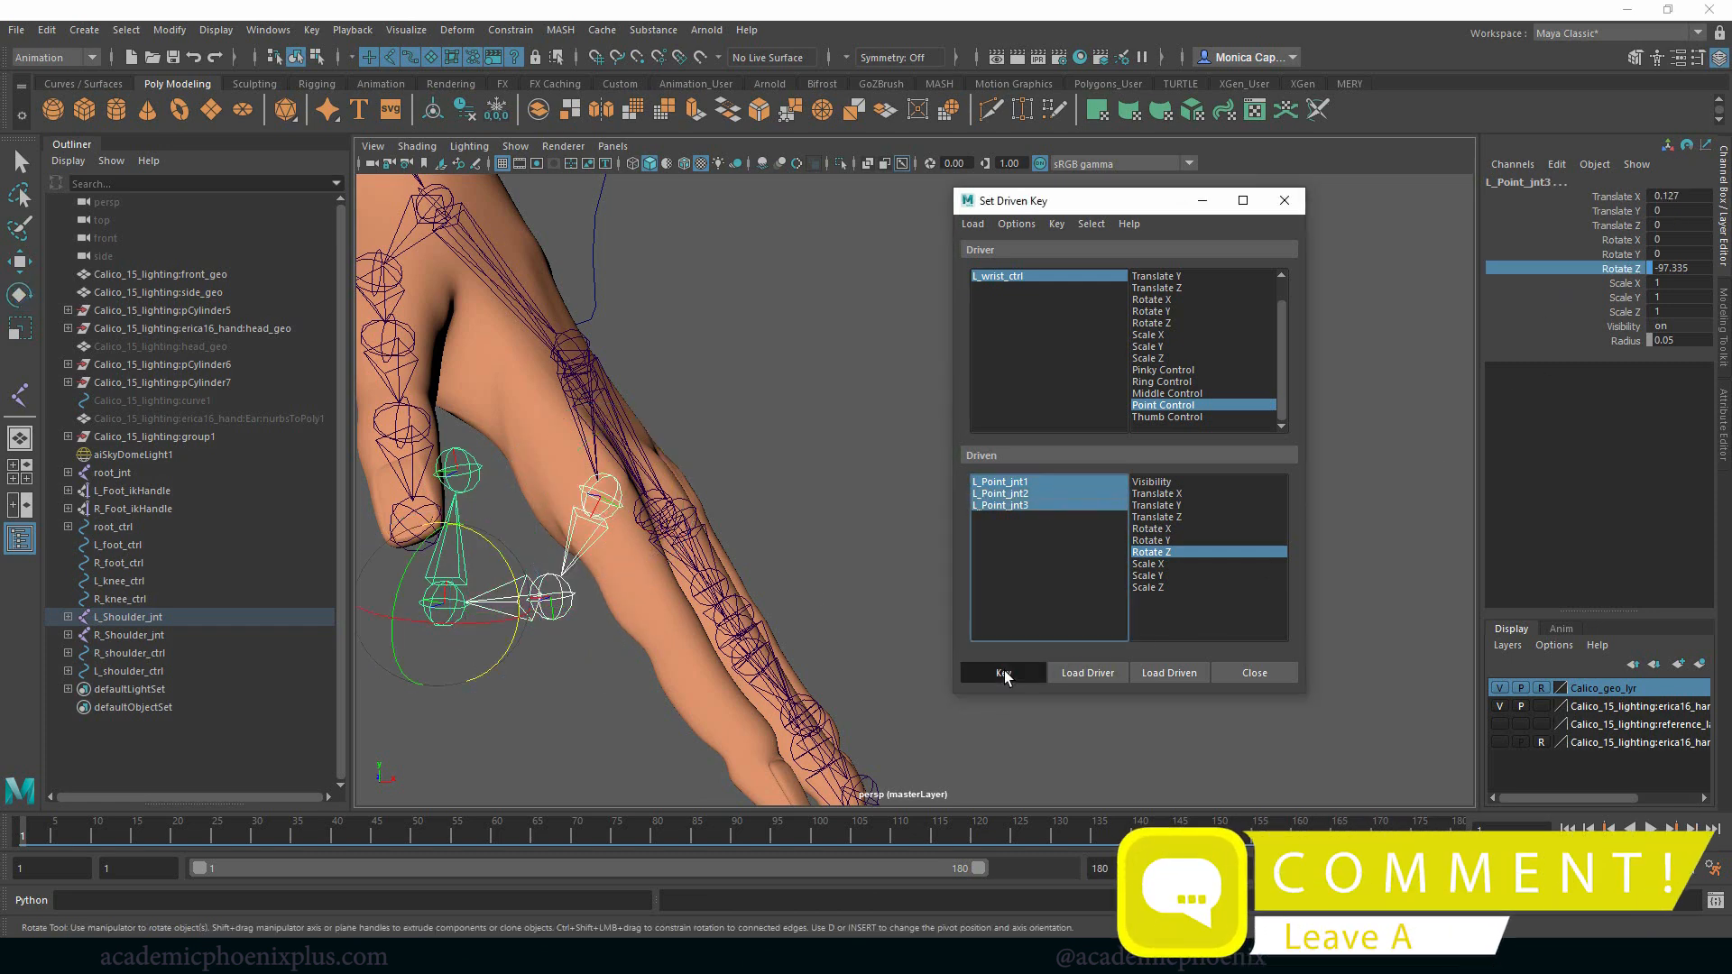
Scrub Point Control alone and together with the Pinky, Ring and Middle Controls to test the finger curls.
click(1041, 276)
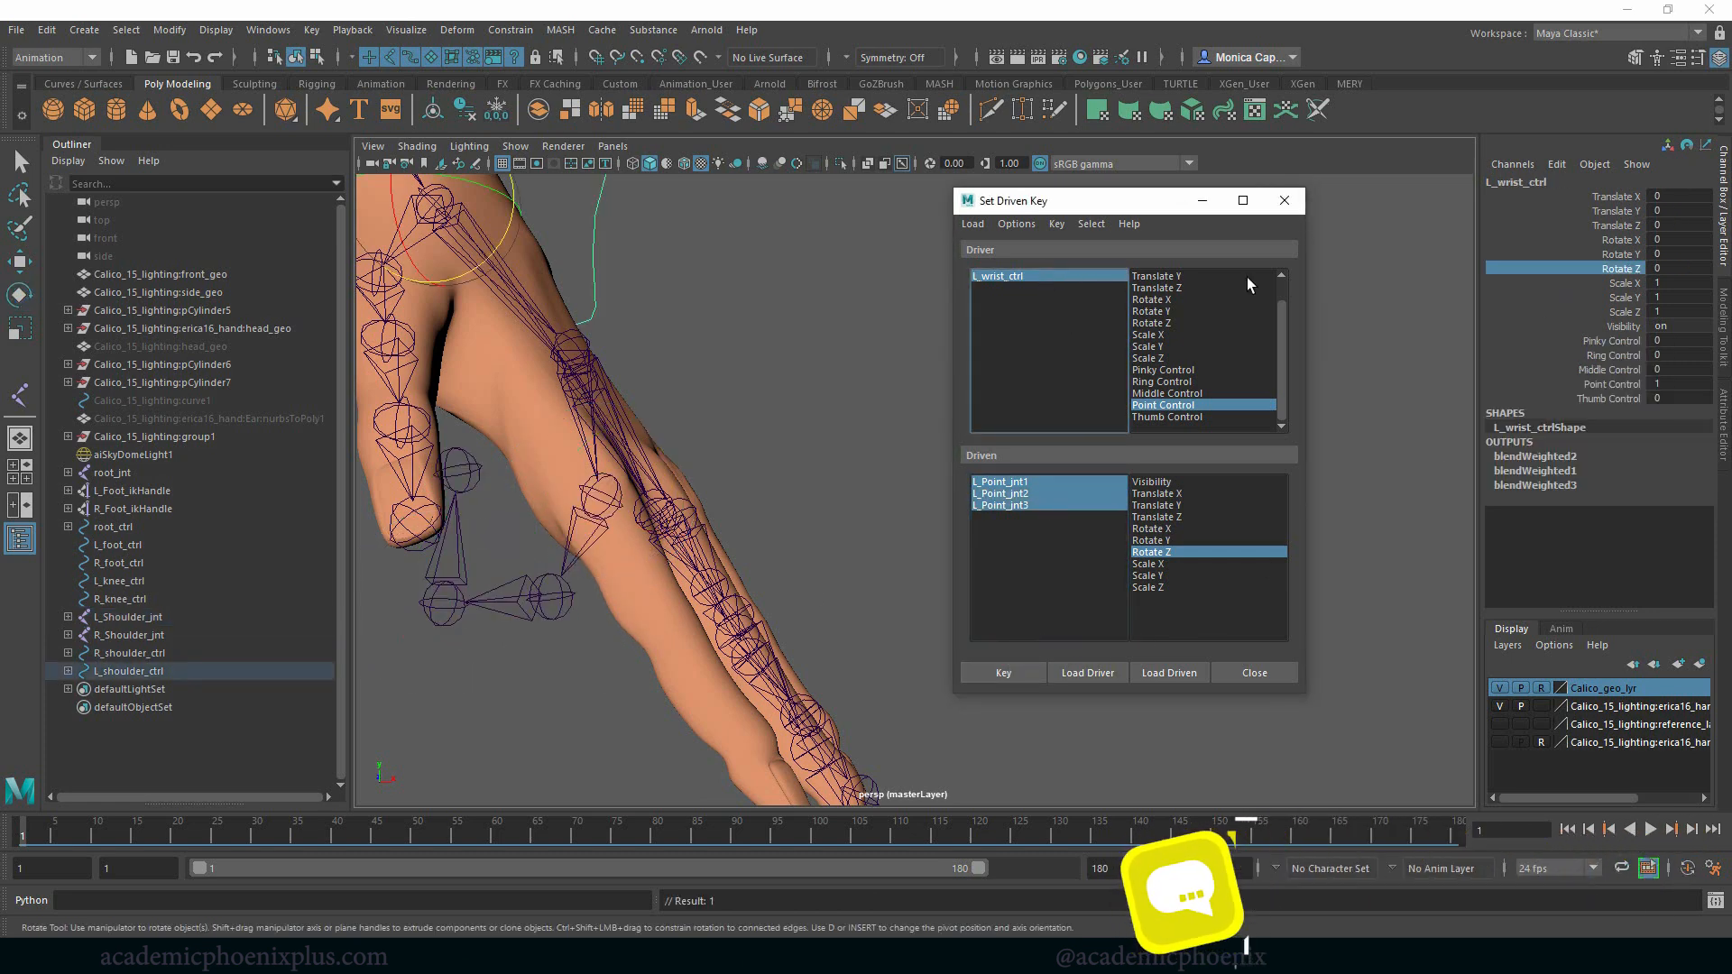
click(1617, 384)
middle_drag(817, 389, 870, 386)
key(ctrl+z)
drag(1620, 339, 1601, 384)
mouse_move(852, 388)
middle_down()
mouse_move(836, 380)
mouse_move(871, 381)
mouse_move(841, 382)
middle_up()
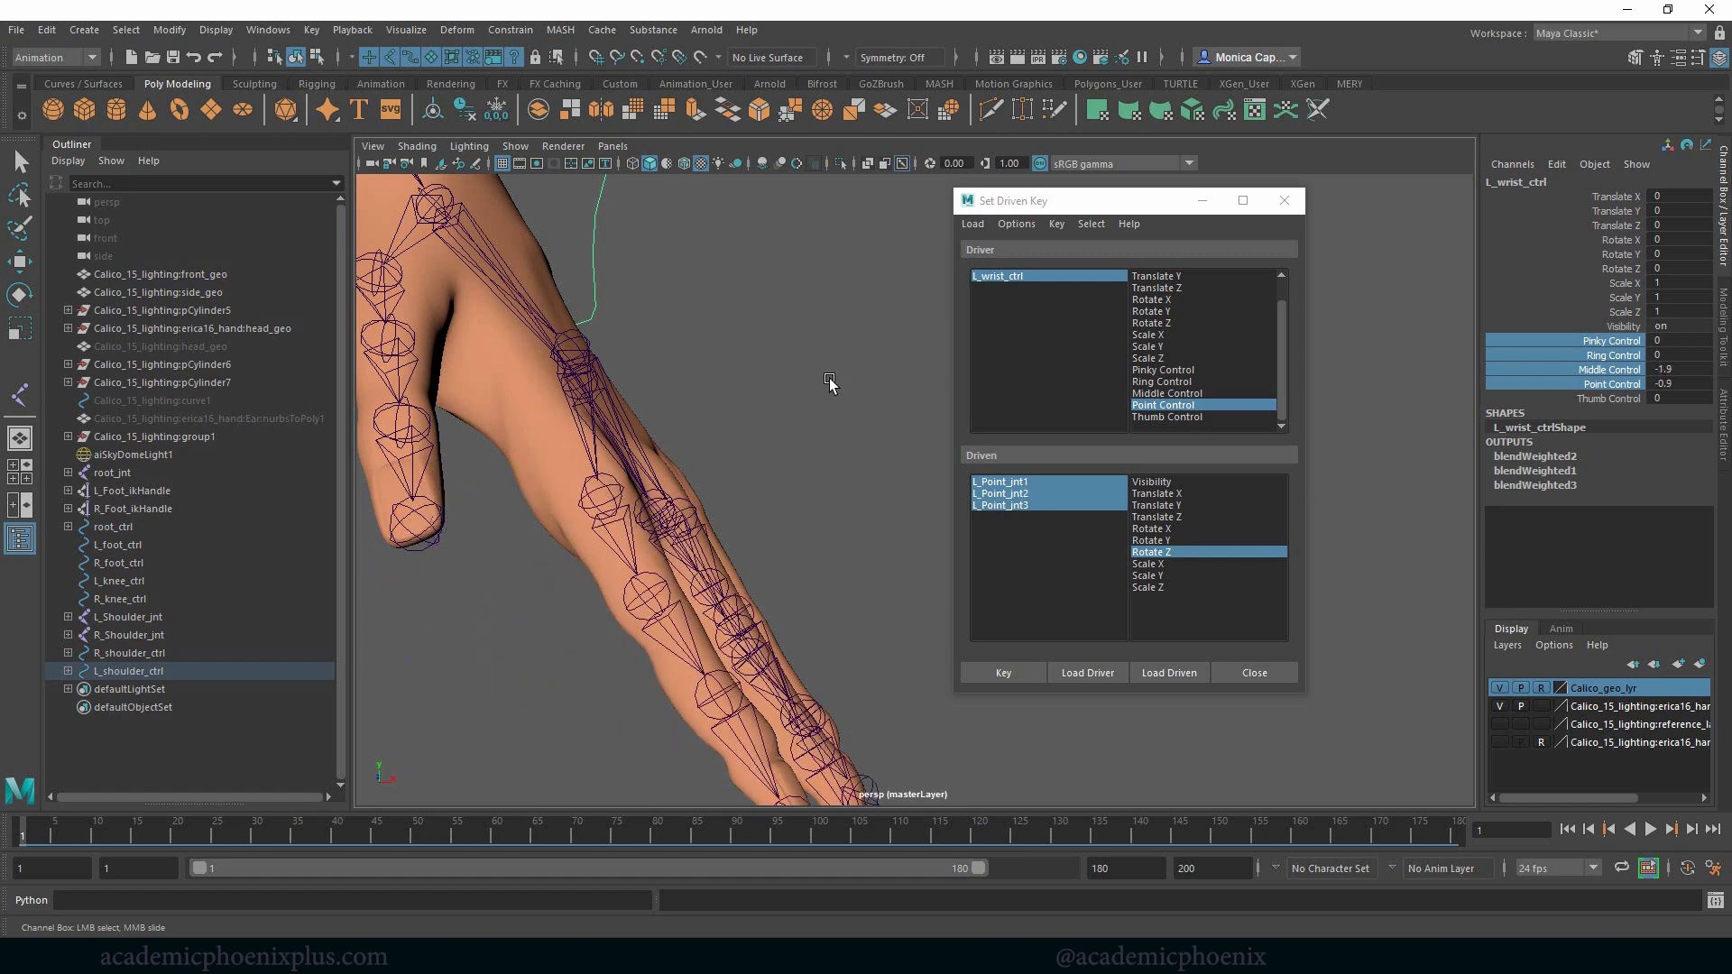
middle_drag(727, 375, 776, 375)
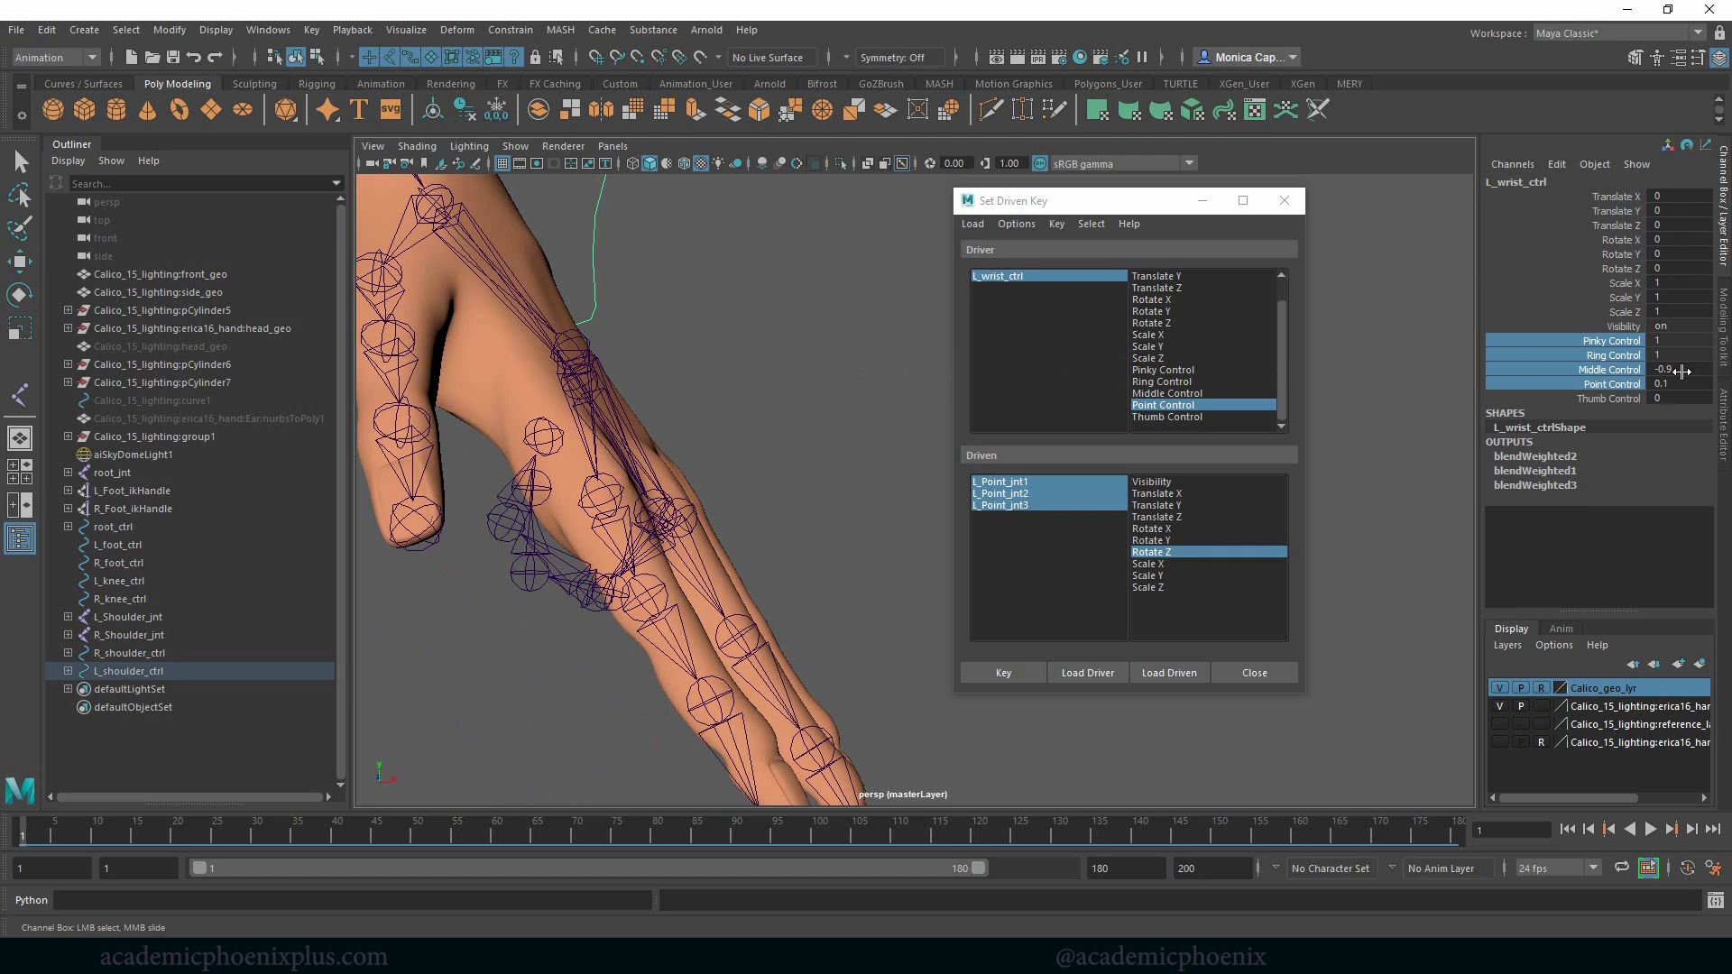
Reset the wrist's Pinky, Ring, Middle and Point Controls to 0.
click(1615, 341)
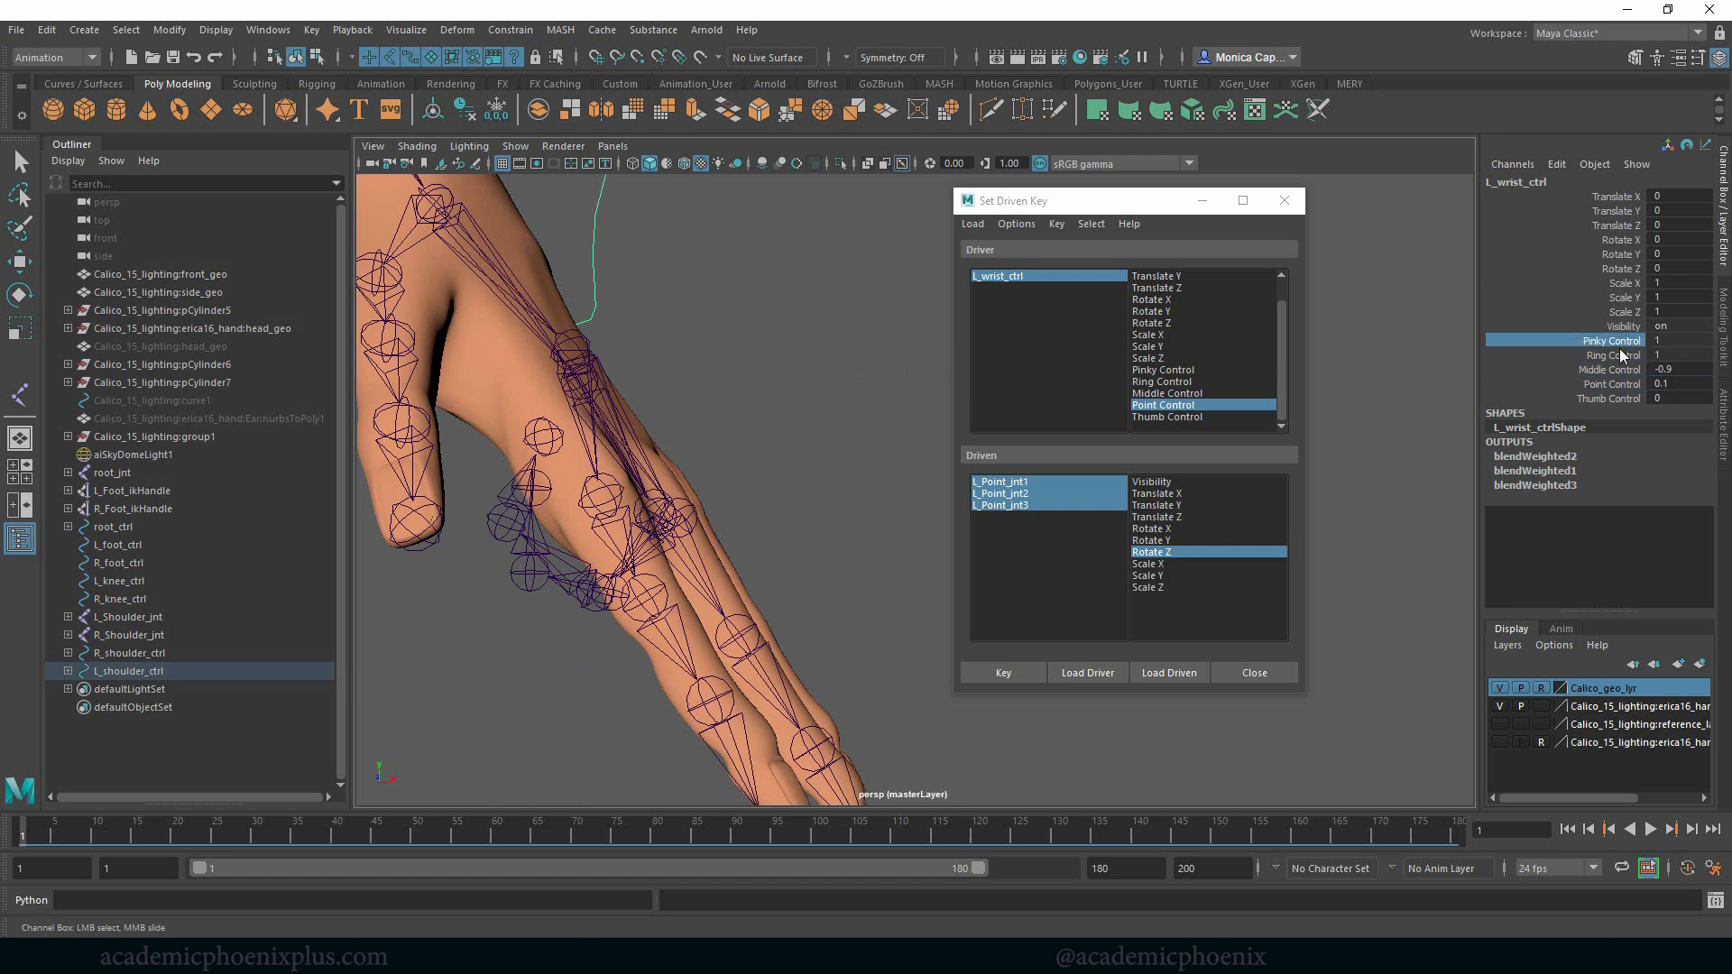
click(1636, 379)
double_click(1678, 370)
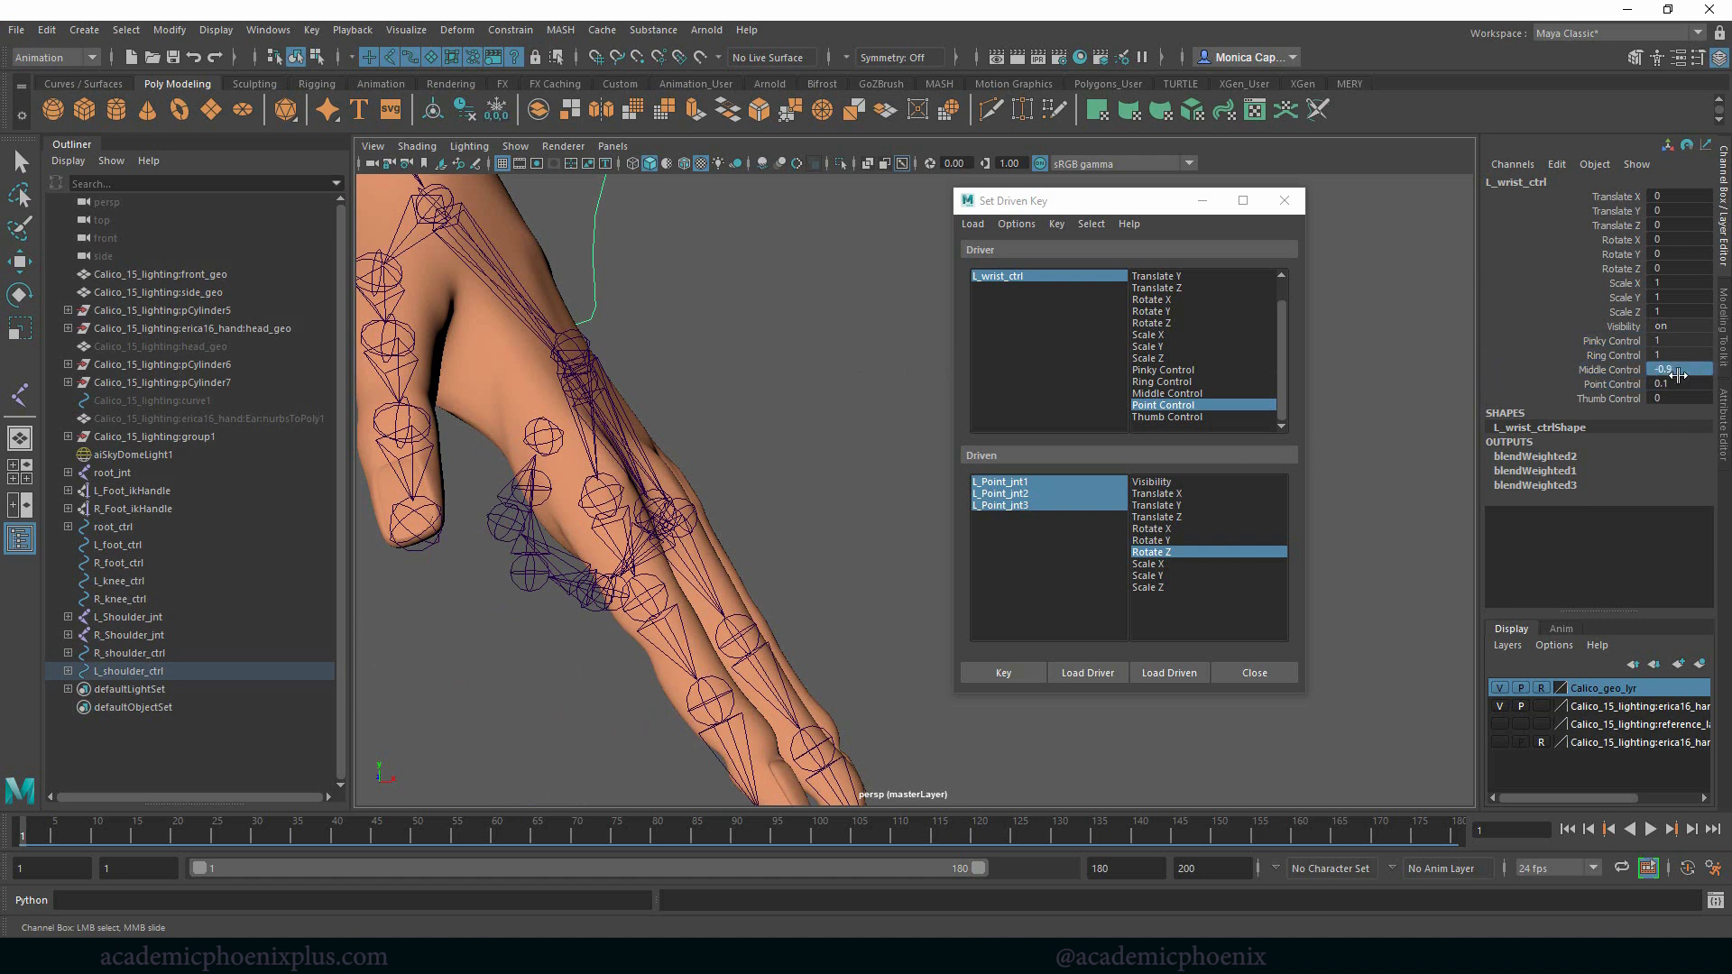
click(1681, 385)
drag(1687, 342, 1676, 389)
key(Return)
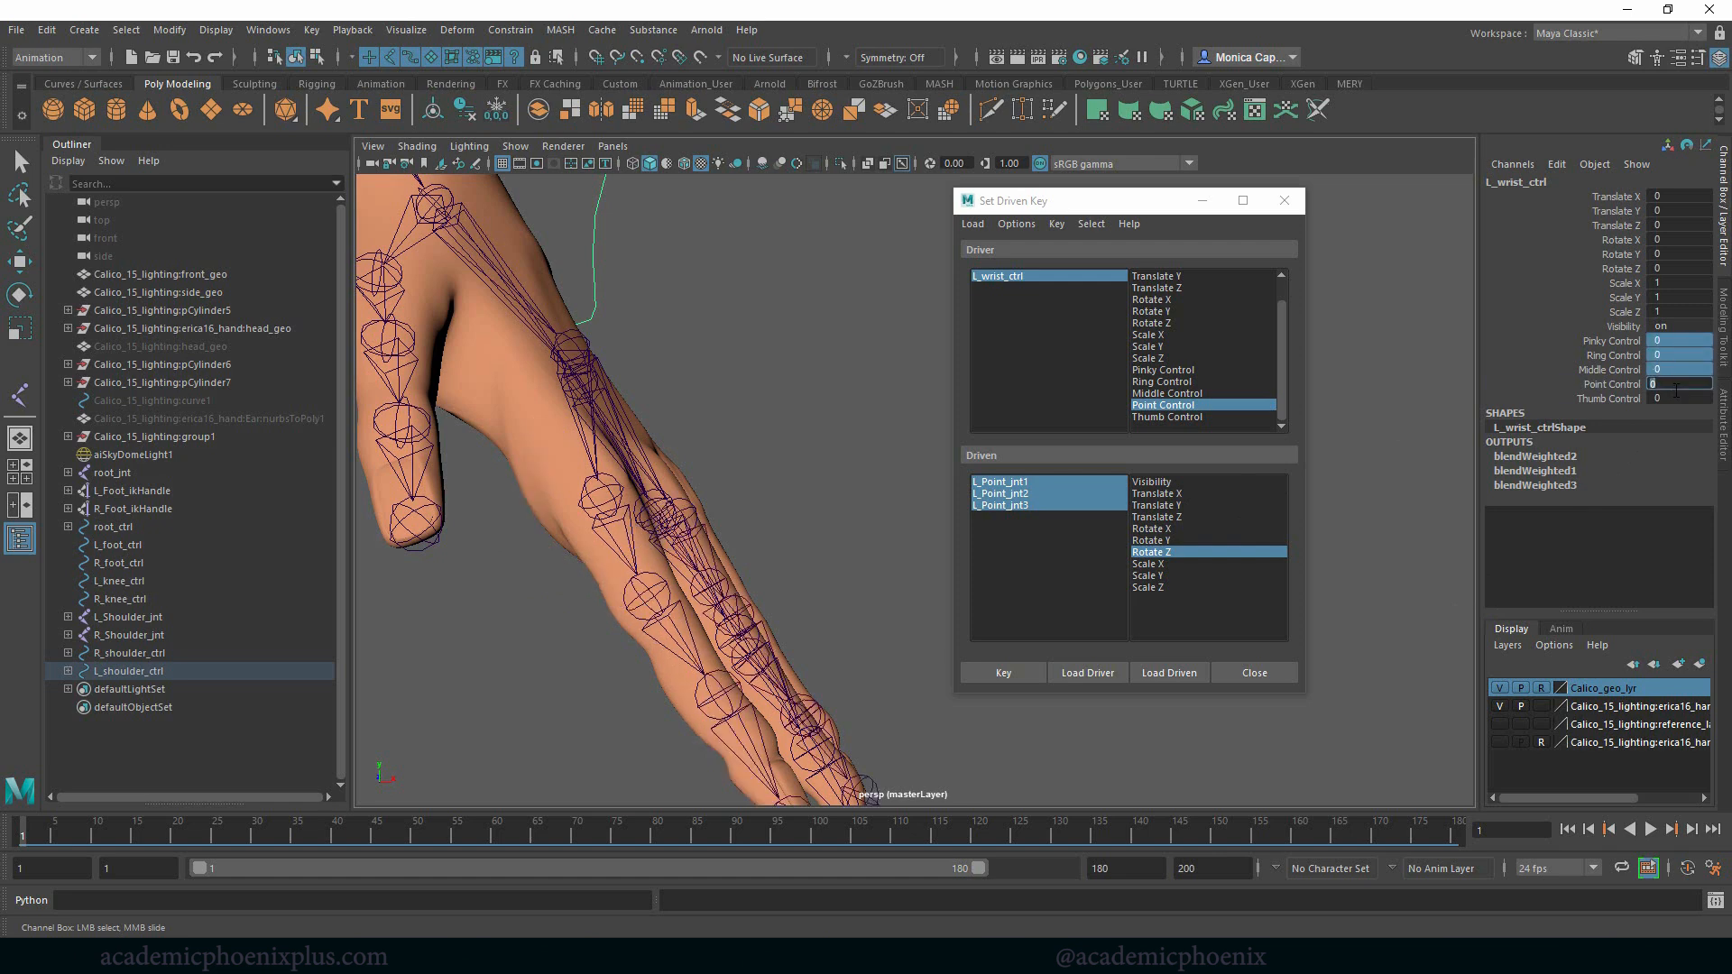
Close Set Driven Key and open Edit Attribute for the left wrist control.
alt+drag(812, 350, 646, 379)
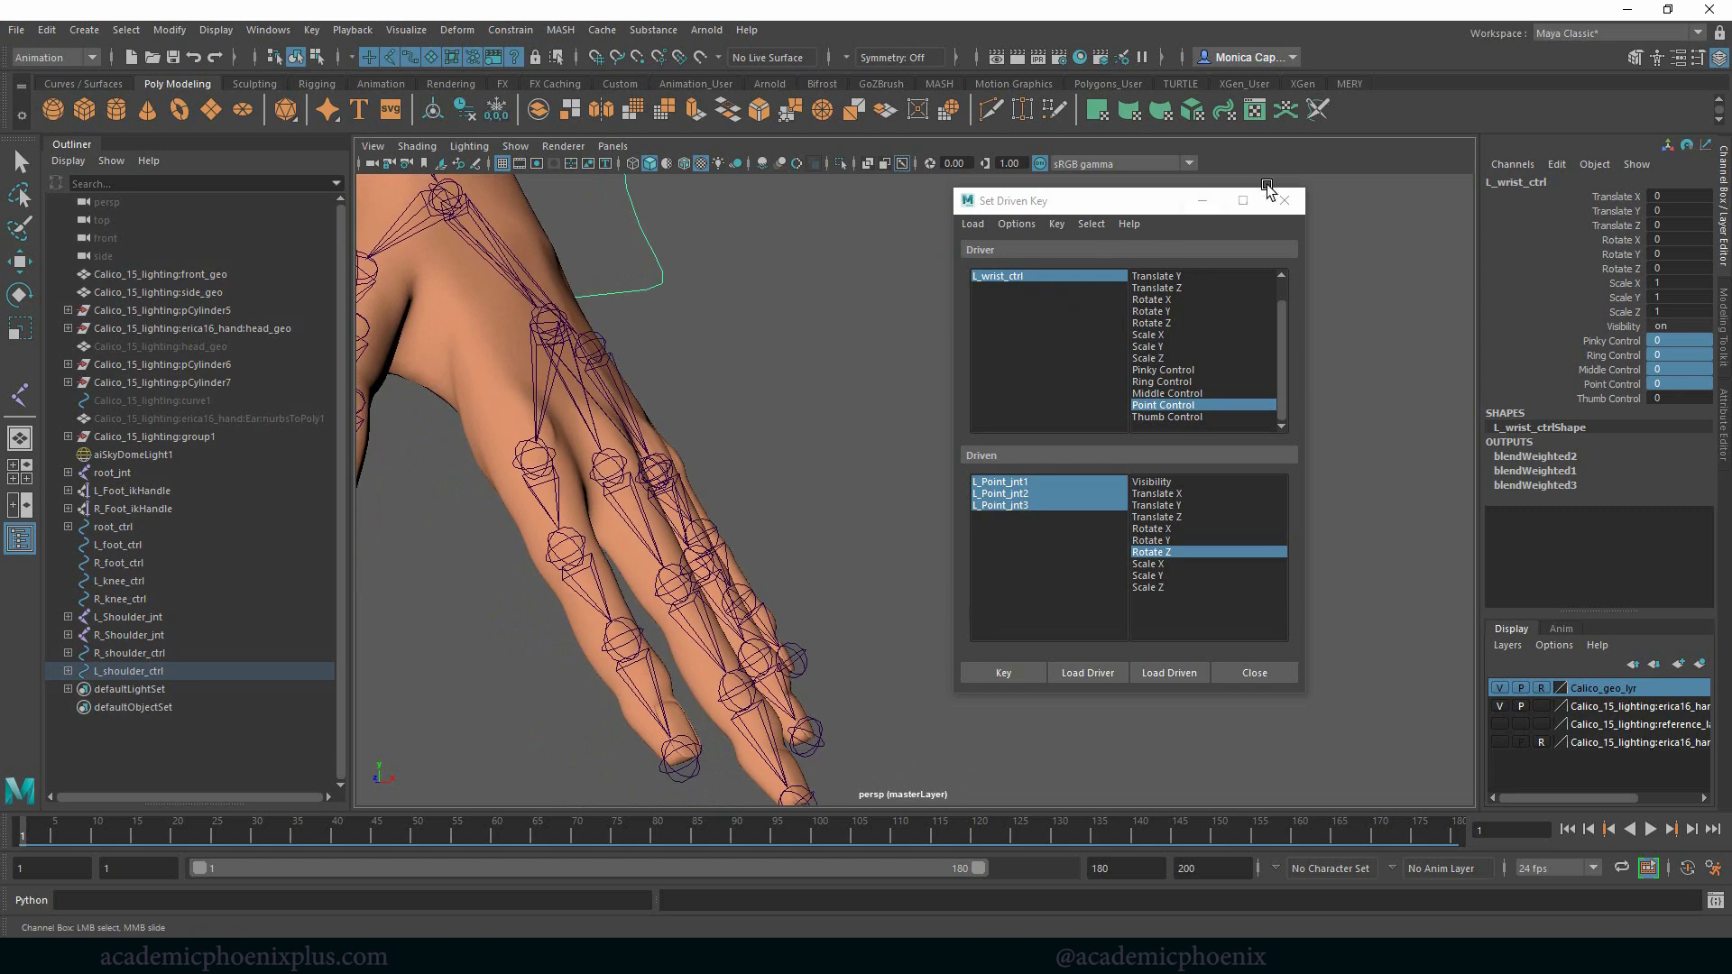
click(1285, 200)
click(1561, 166)
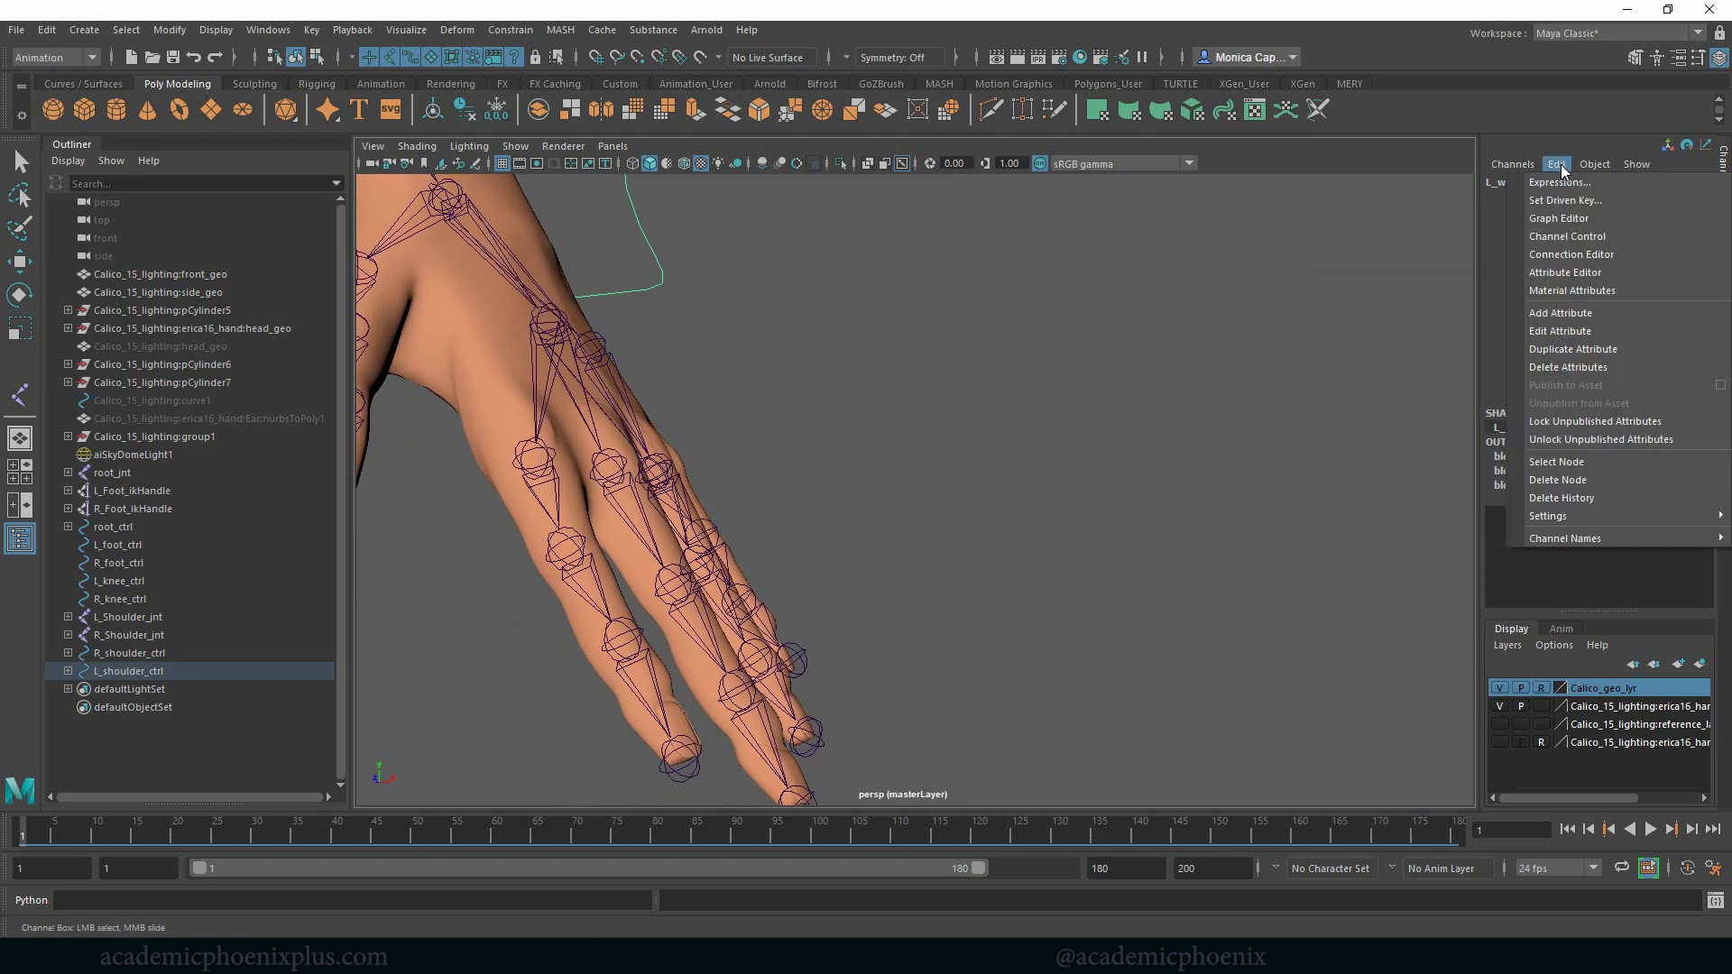
mouse_move(1593, 161)
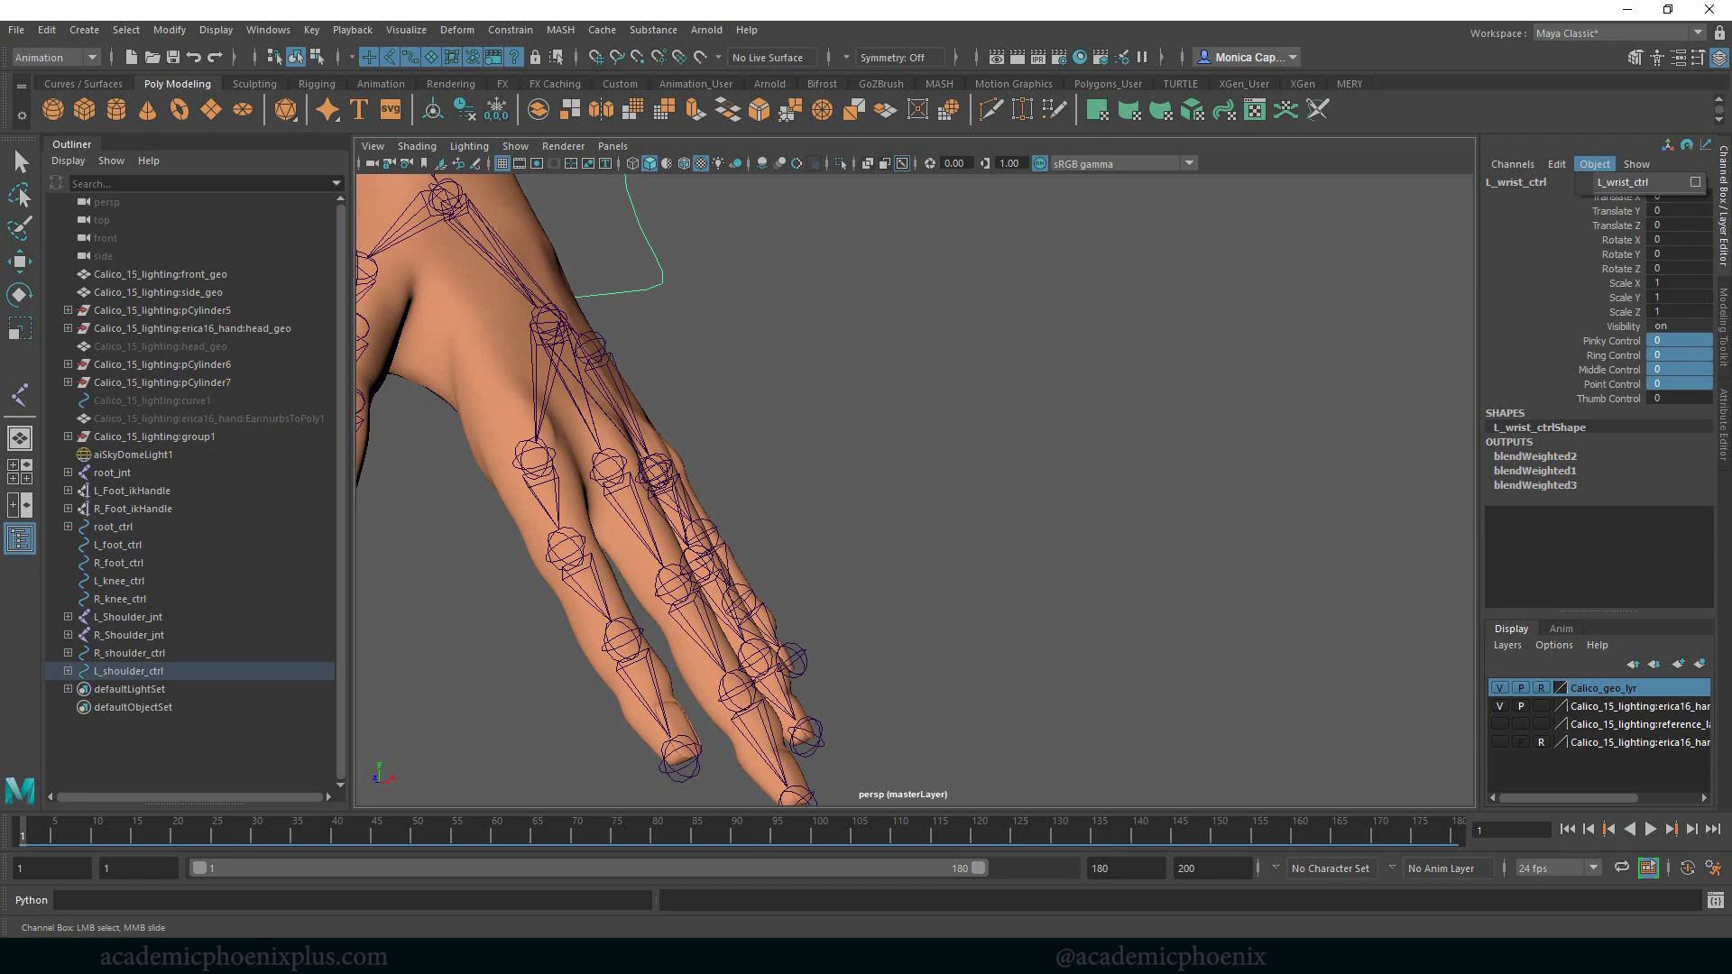
mouse_move(1570, 161)
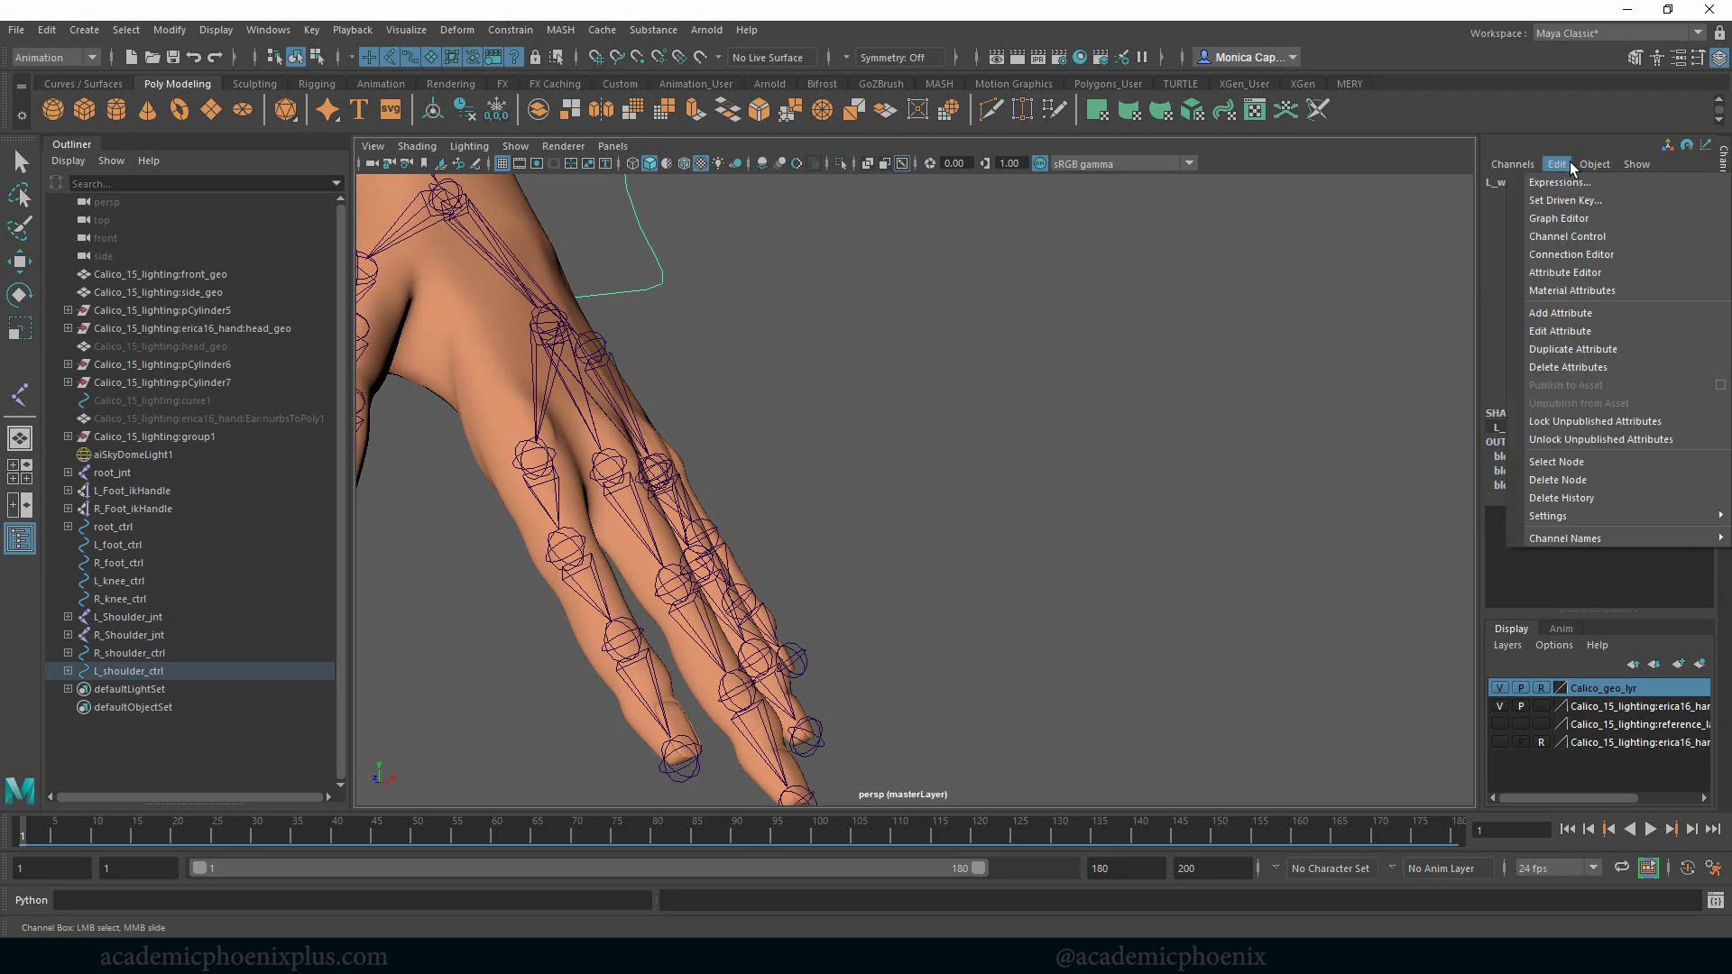
click(1564, 167)
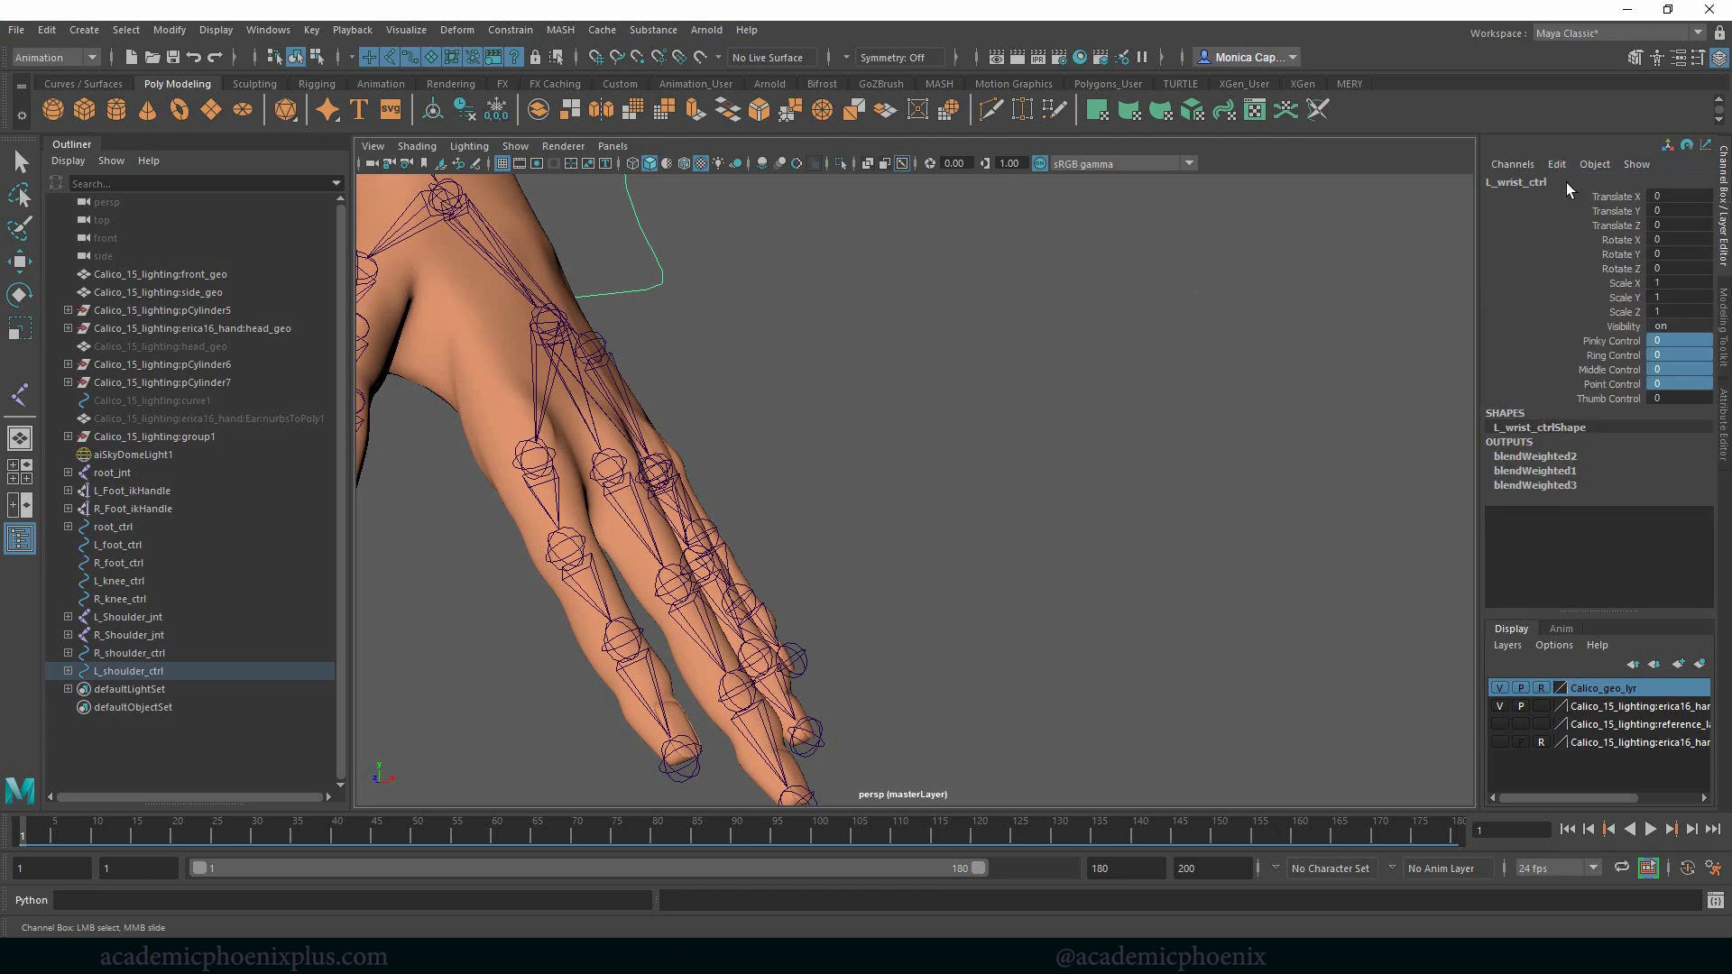
click(1567, 168)
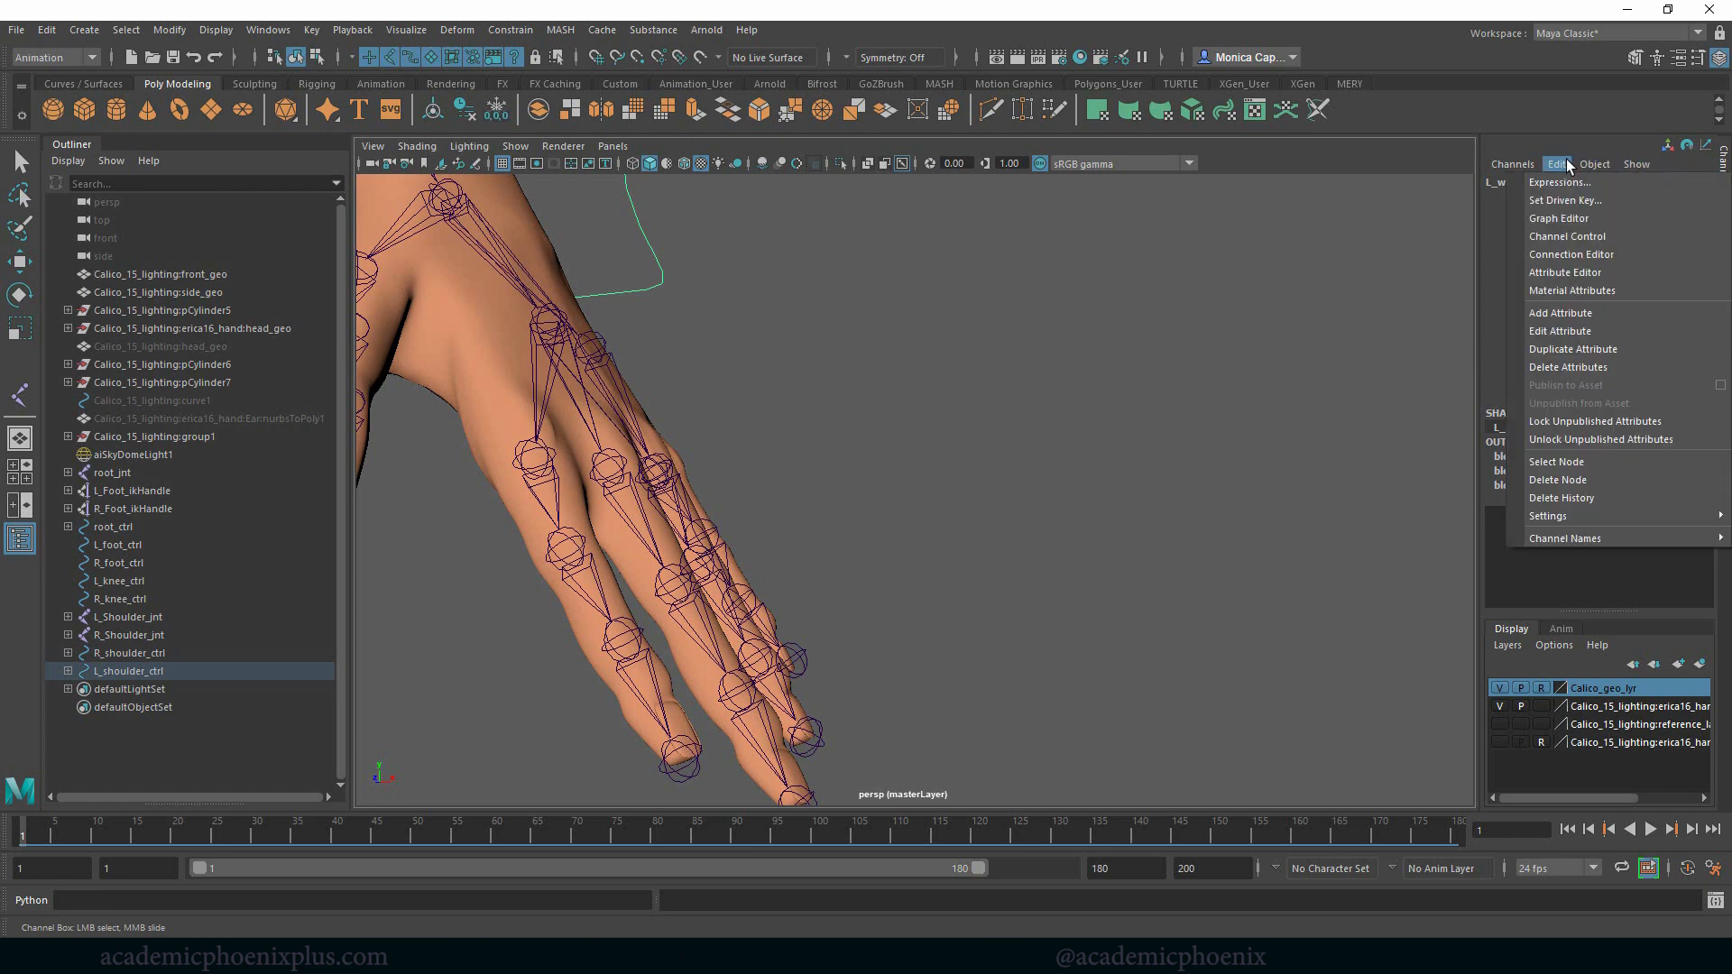
click(1584, 330)
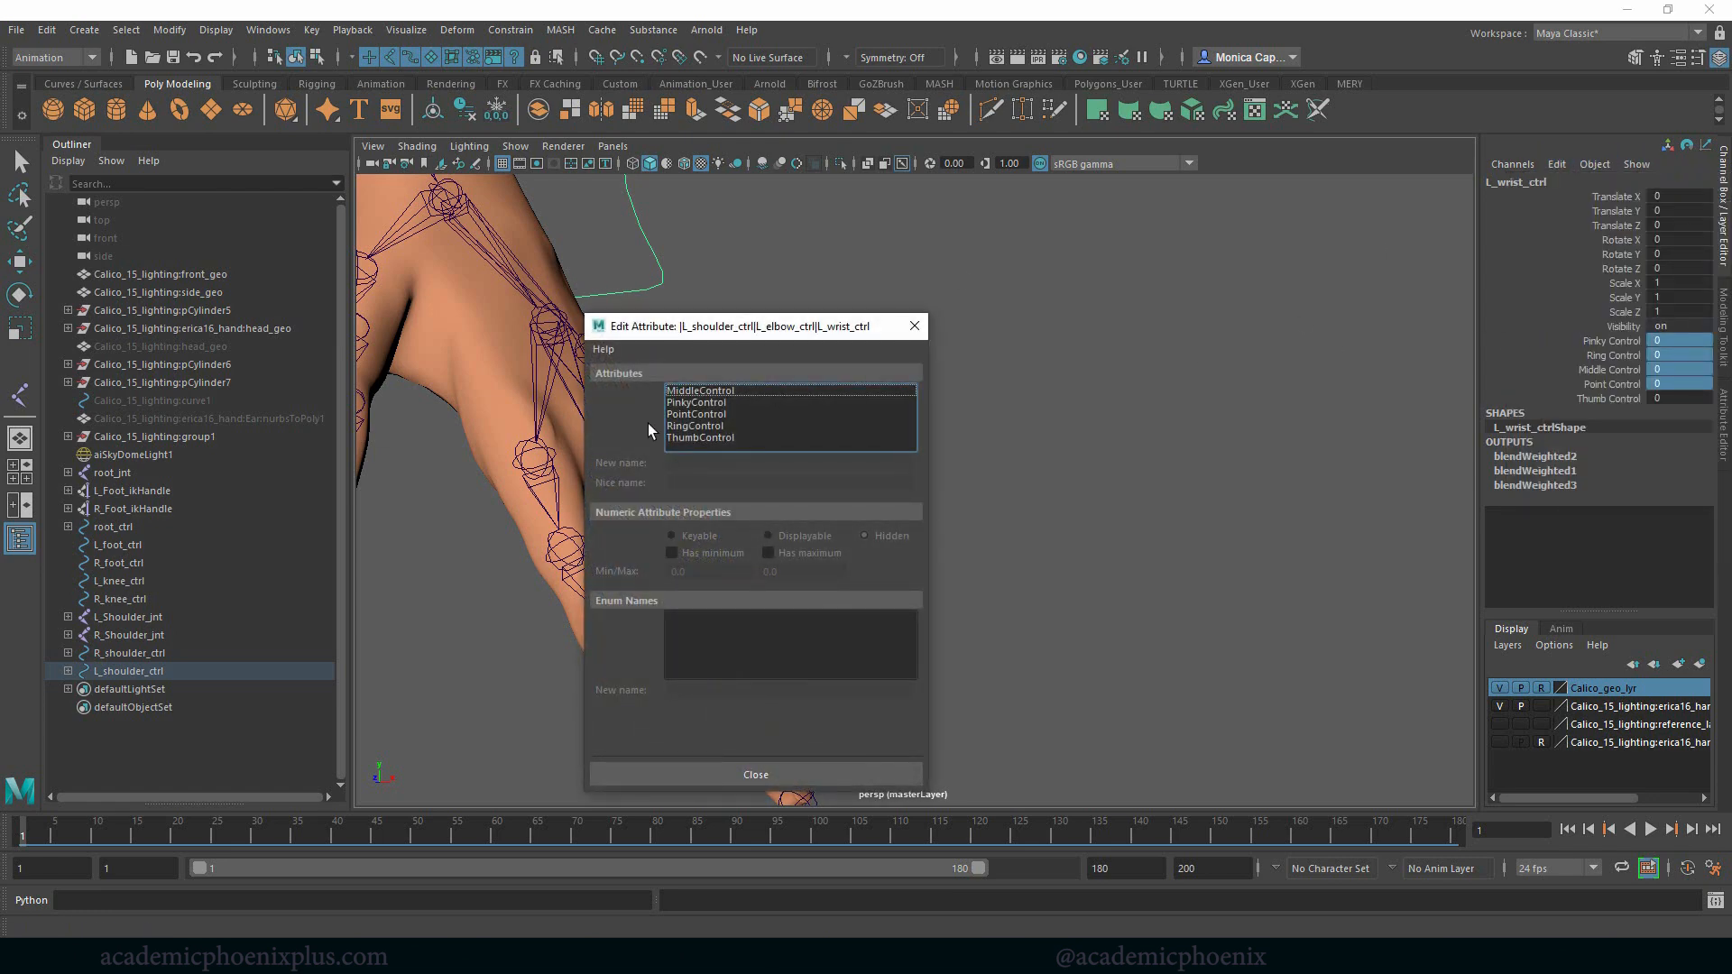
Enable a maximum limit on the wrist's PointControl attribute and set it to 1.
click(720, 426)
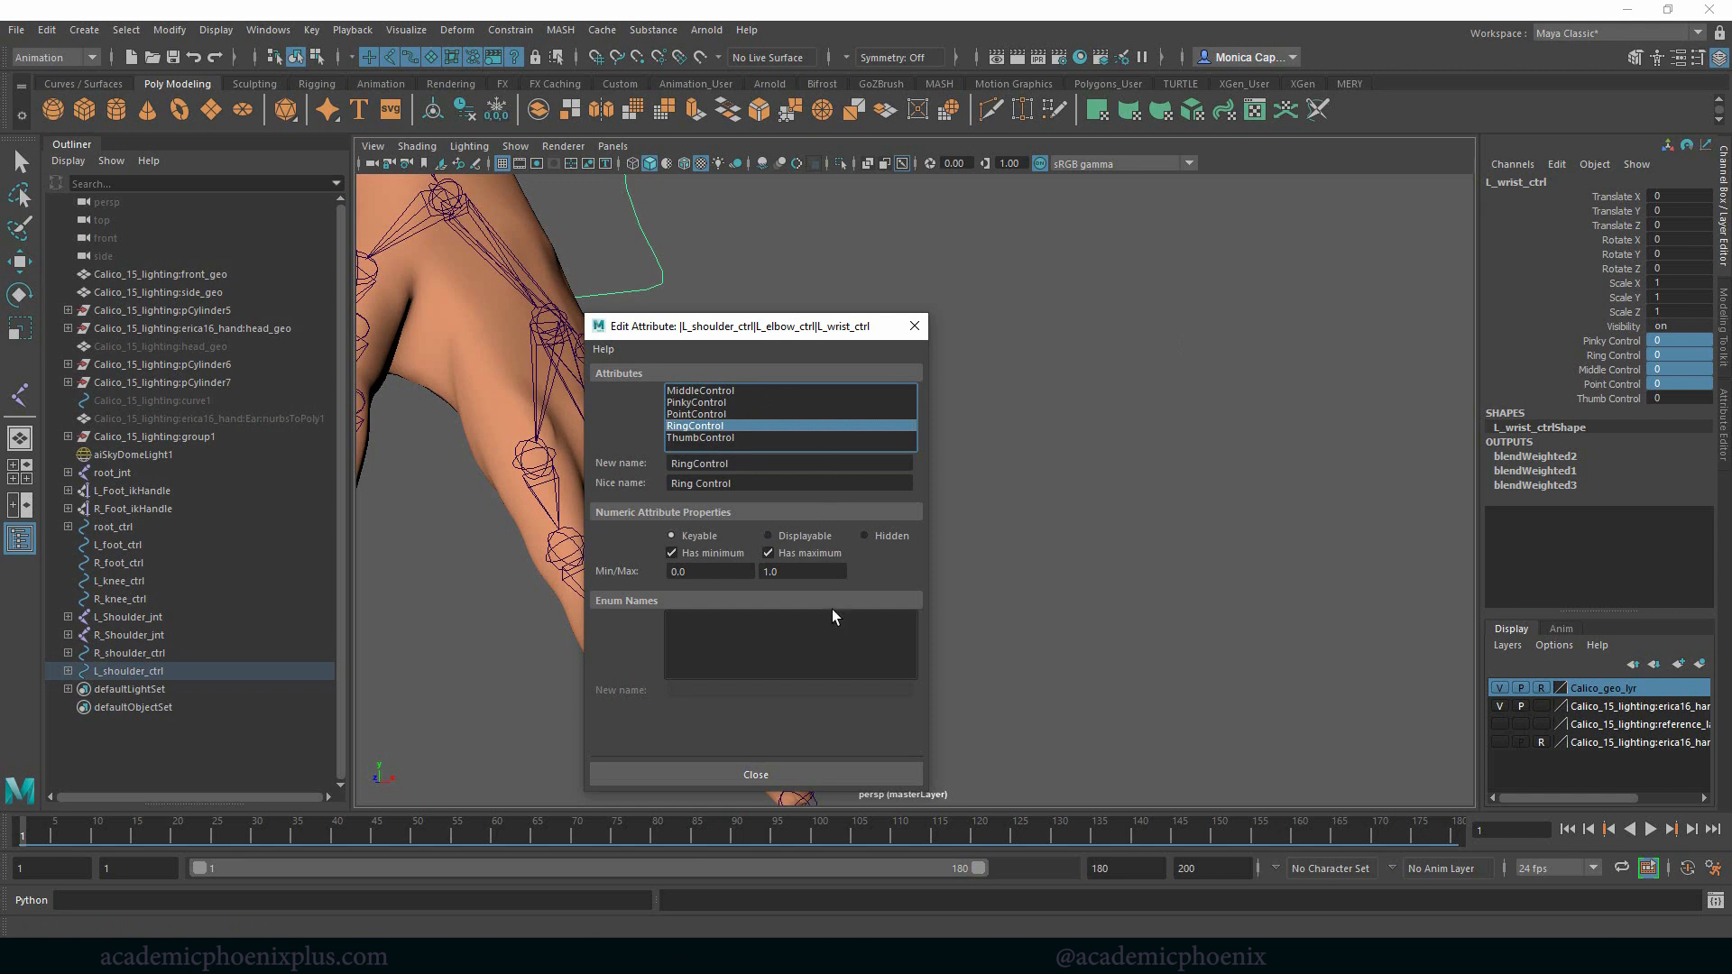
drag(778, 333, 920, 291)
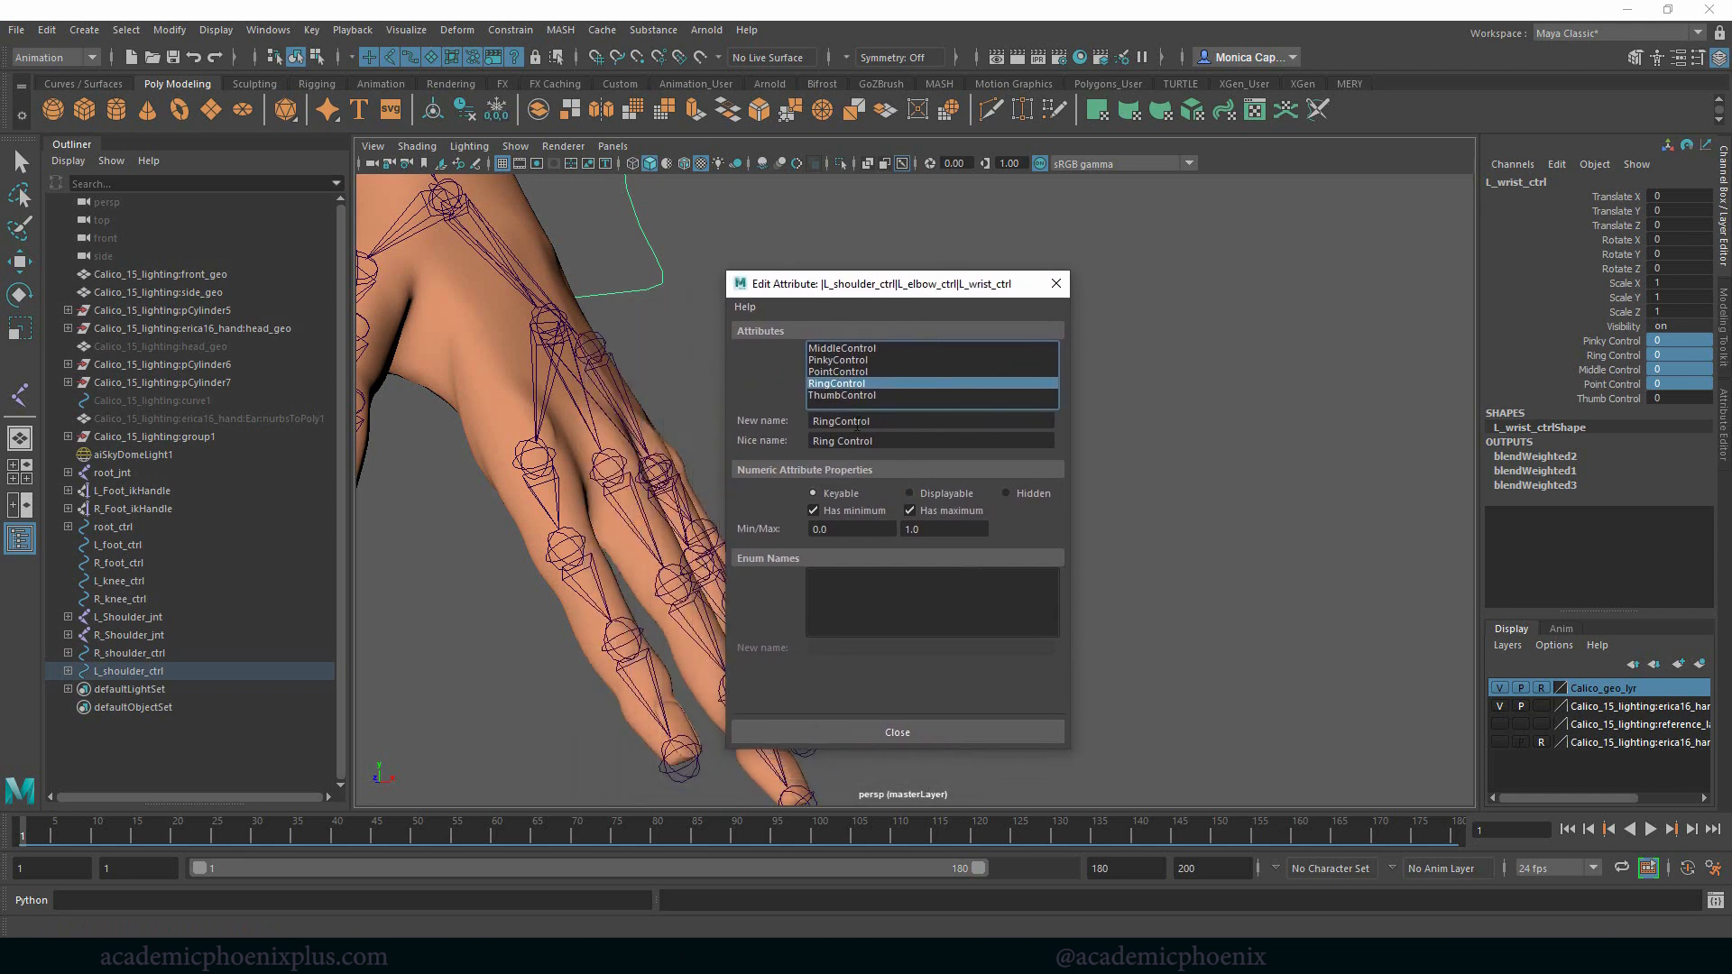
click(854, 372)
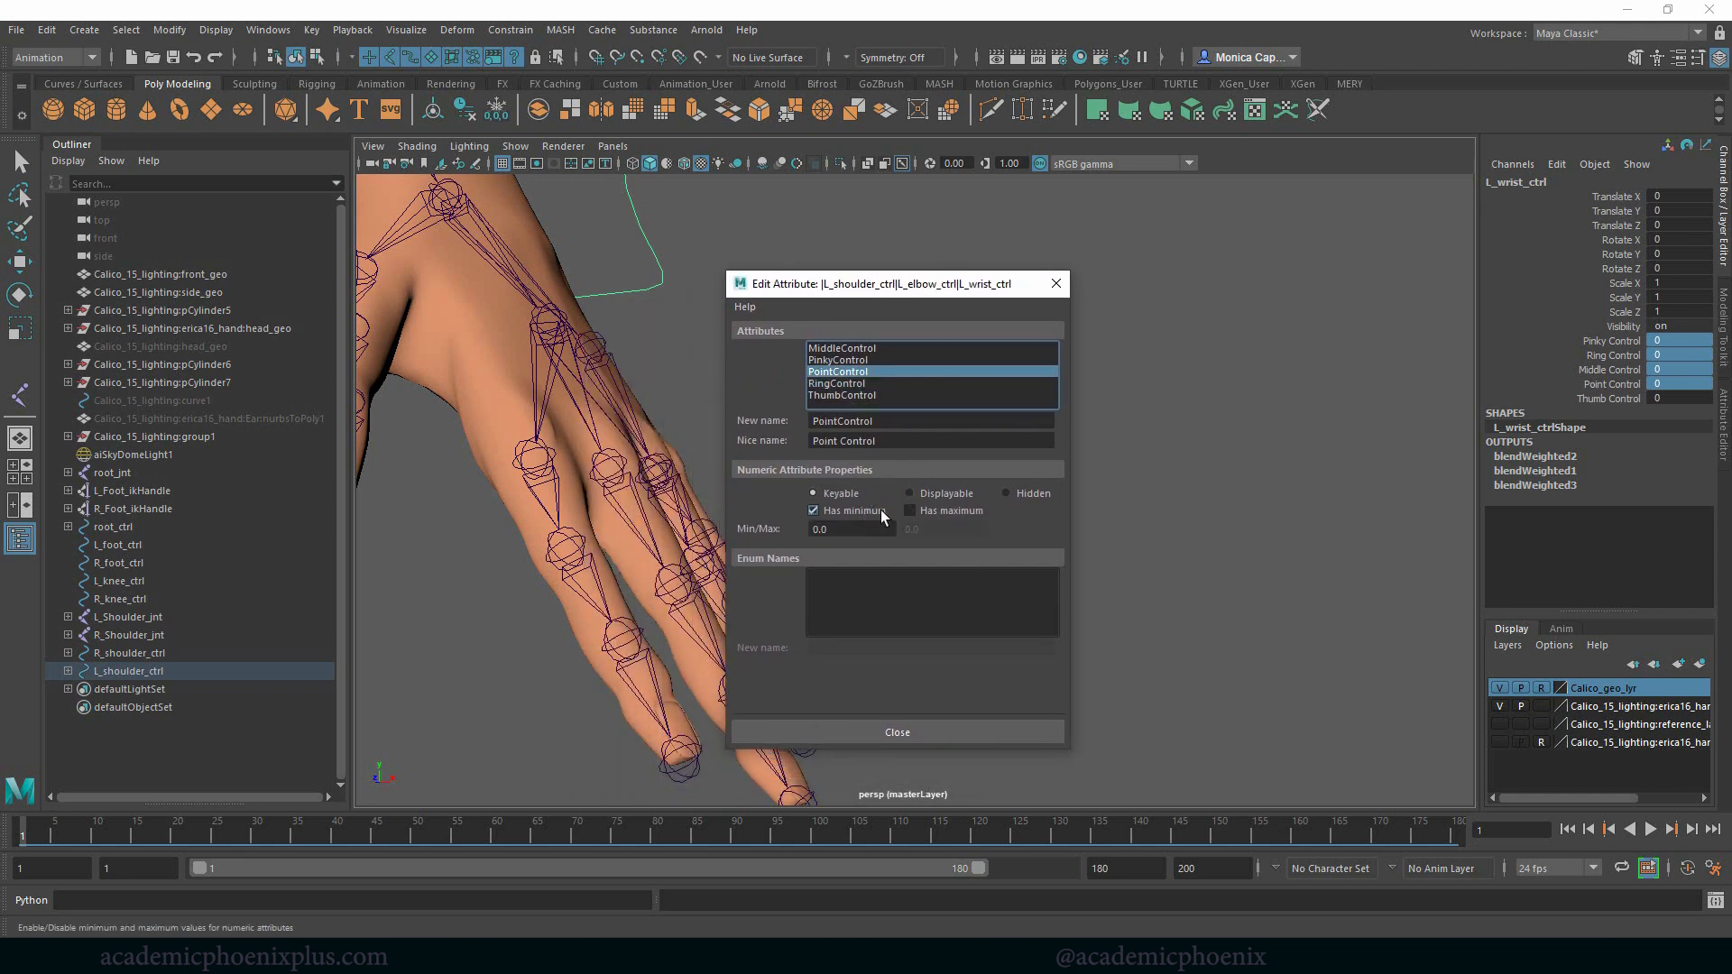
click(852, 529)
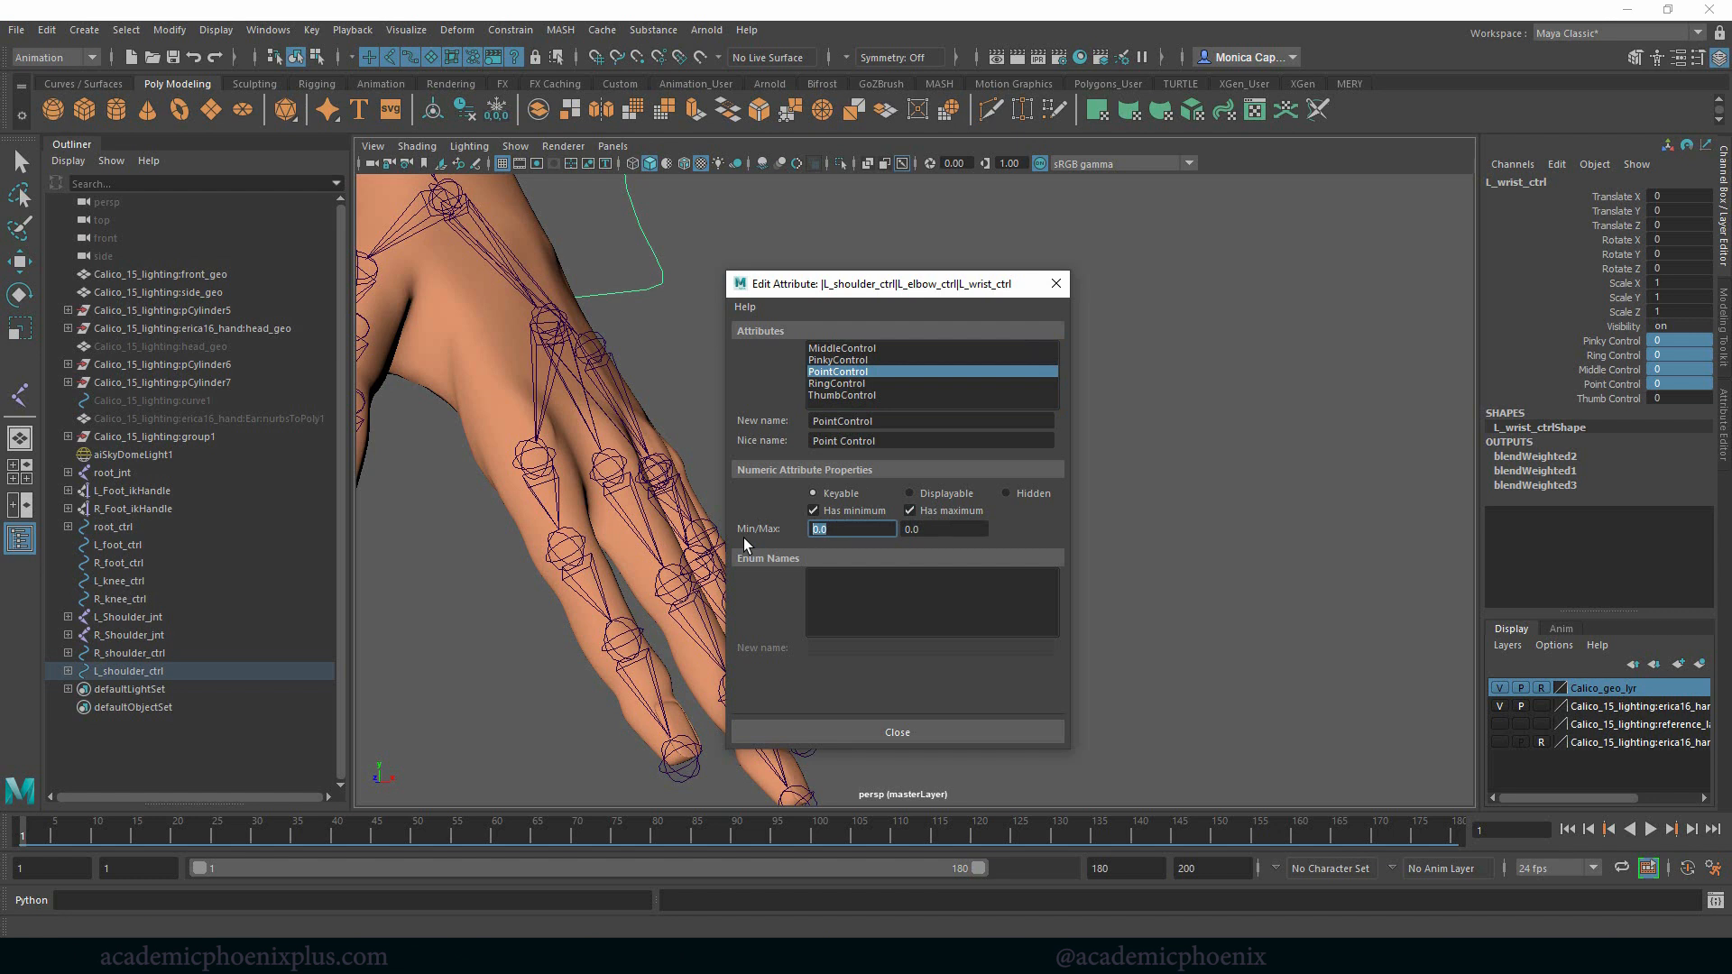
key(Tab)
text(1)
key(Return)
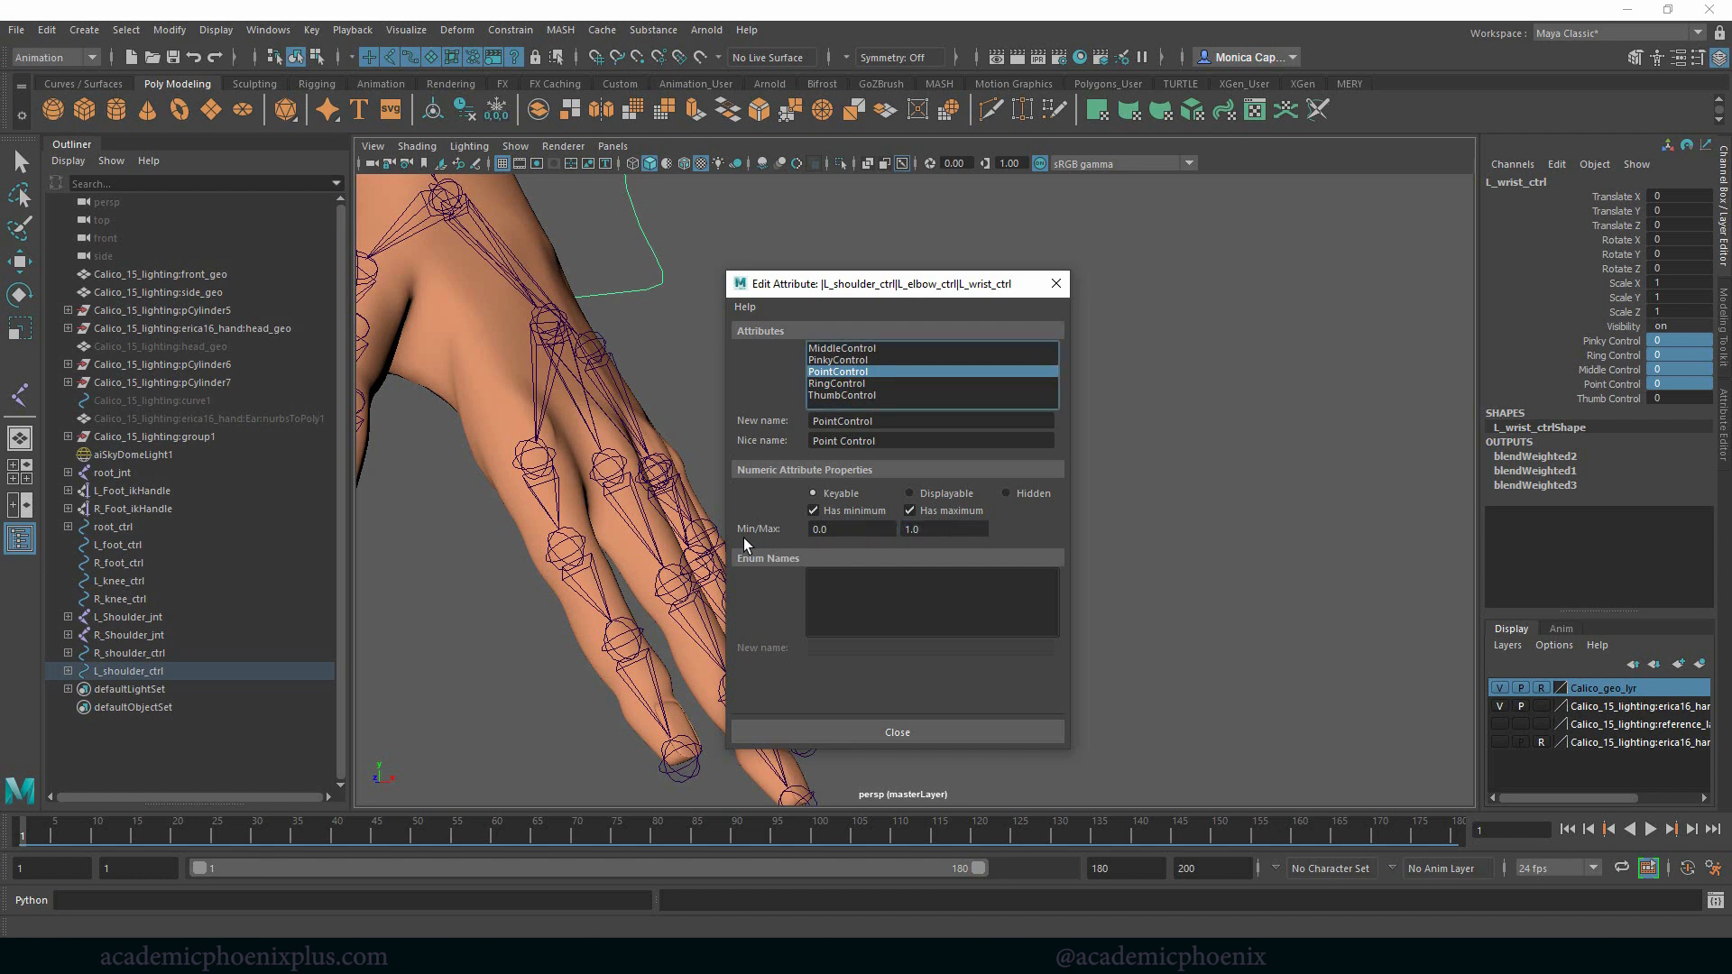
Enable minimum and maximum limits of 0 and 1 on the wrist's MiddleControl attribute and close the attribute editing window.
click(862, 361)
click(864, 348)
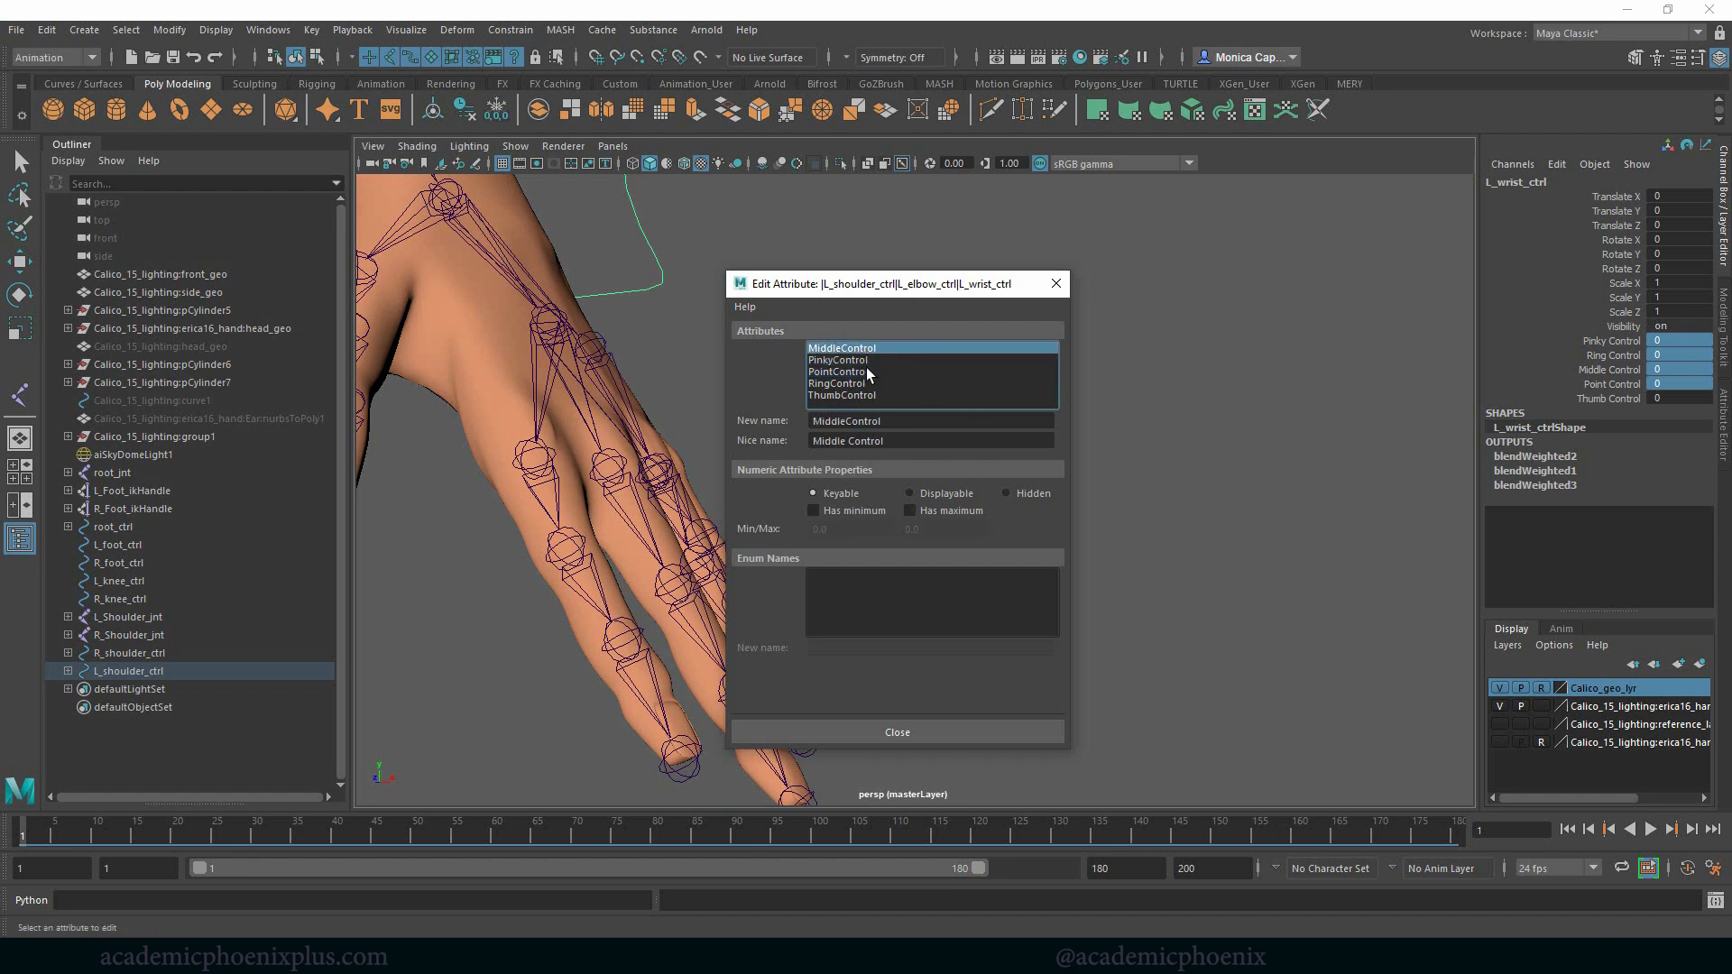
click(910, 510)
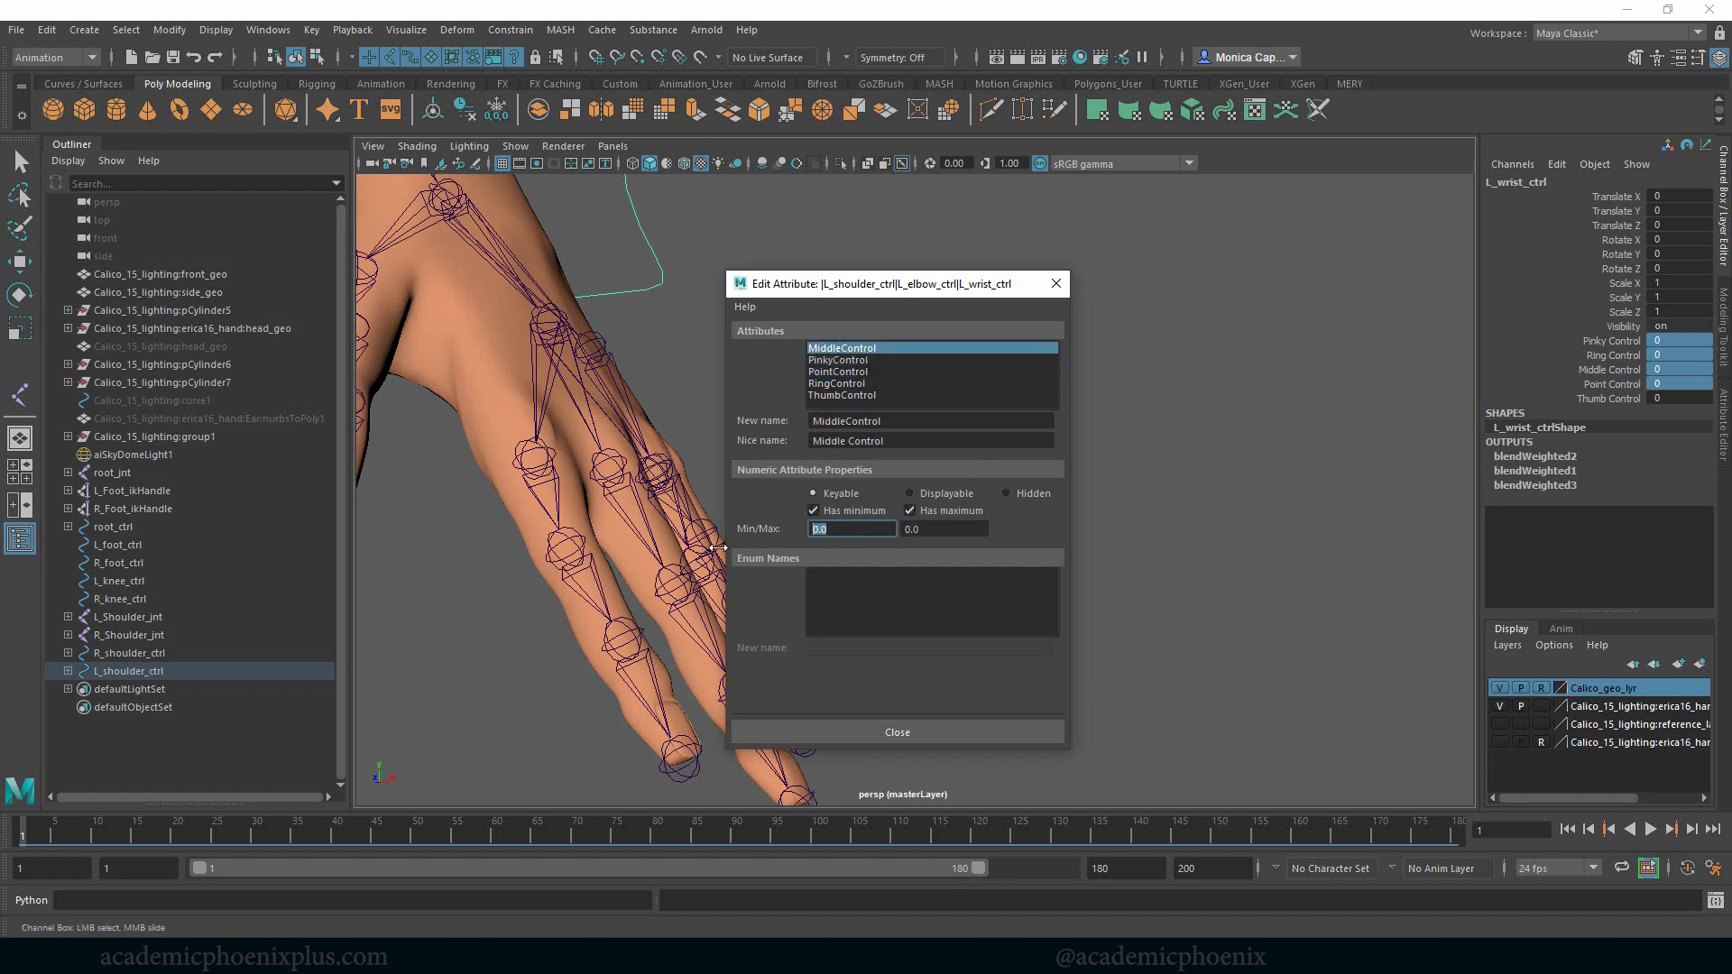
key(Tab)
text(1)
key(Tab)
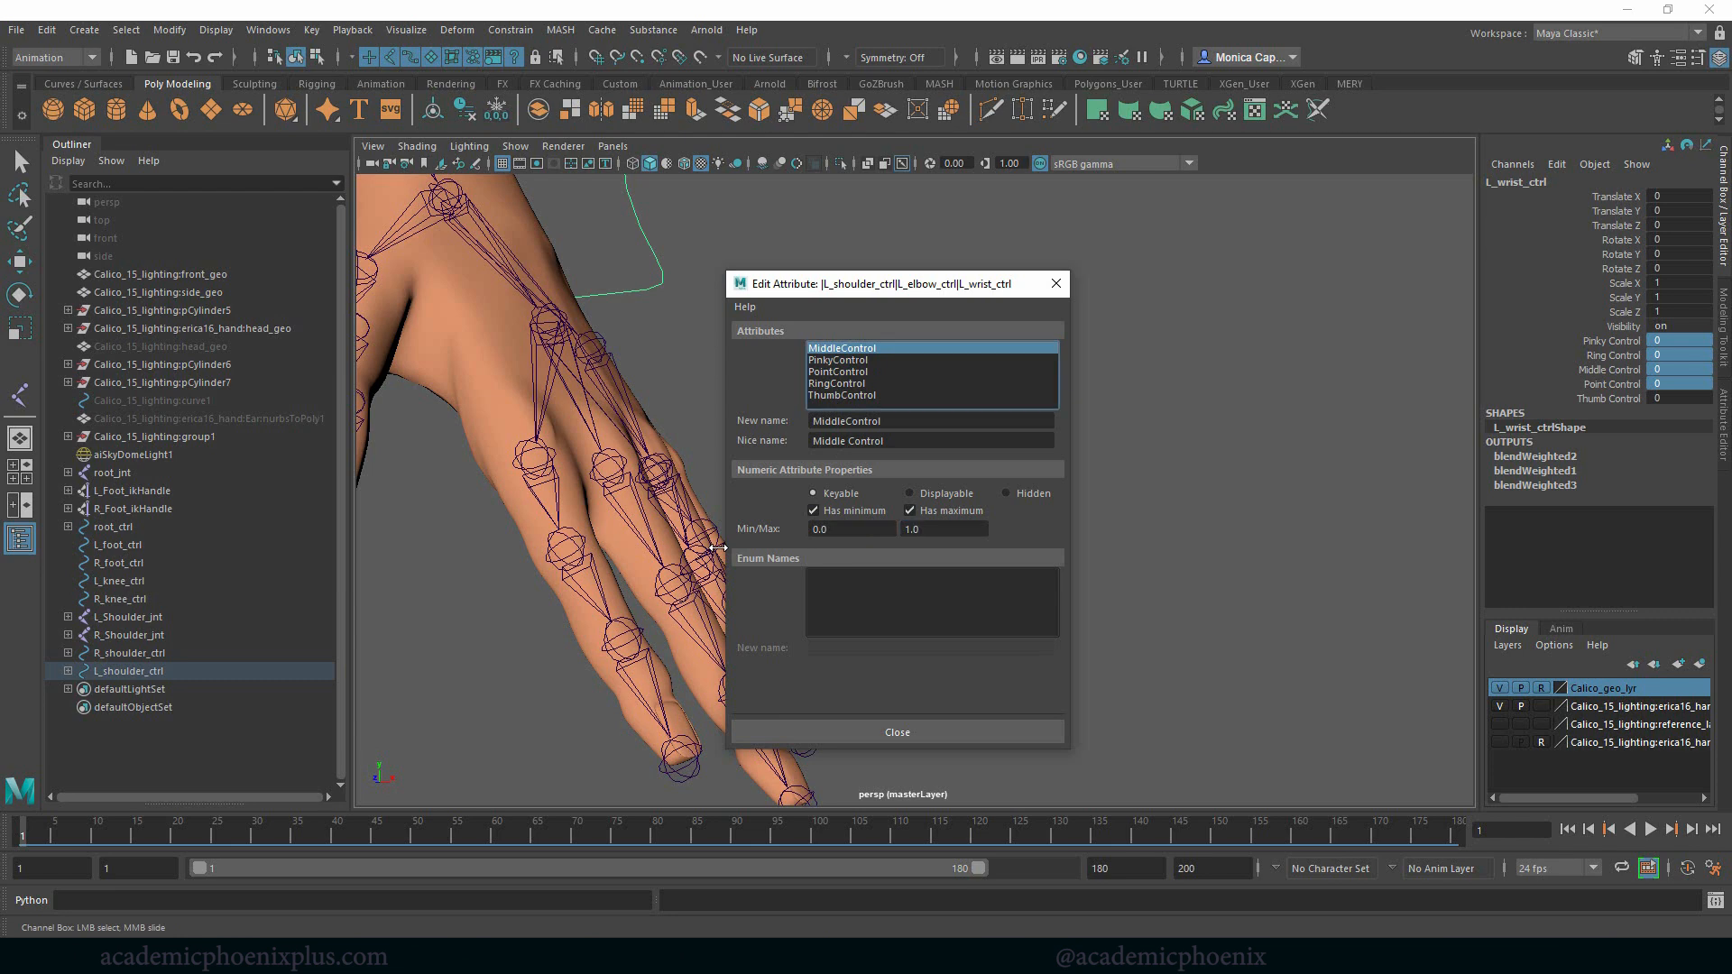
click(893, 733)
Scrub the wrist's Pinky, Ring, Middle and Point Controls together to test the finger curls, undo the change and clear the selection.
drag(1622, 341, 1574, 383)
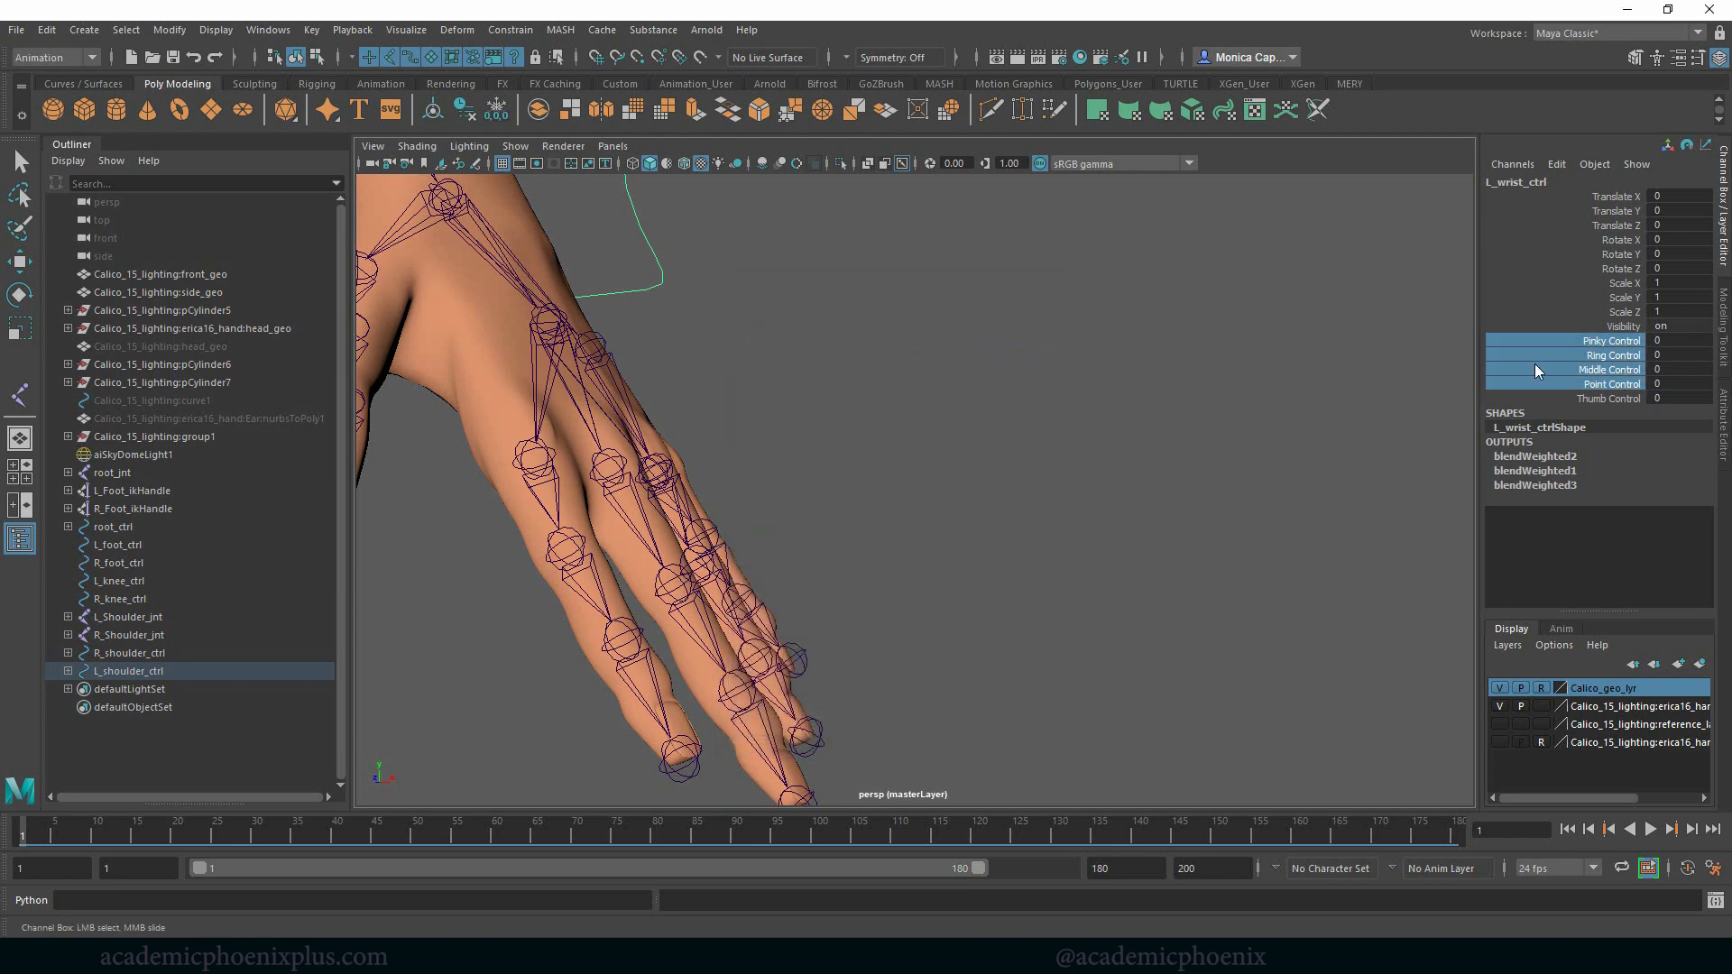
middle_drag(803, 370, 906, 431)
alt+drag(1034, 434, 990, 398)
key(ctrl+z)
alt+right_drag(990, 398, 1122, 437)
click(1121, 437)
key(e)
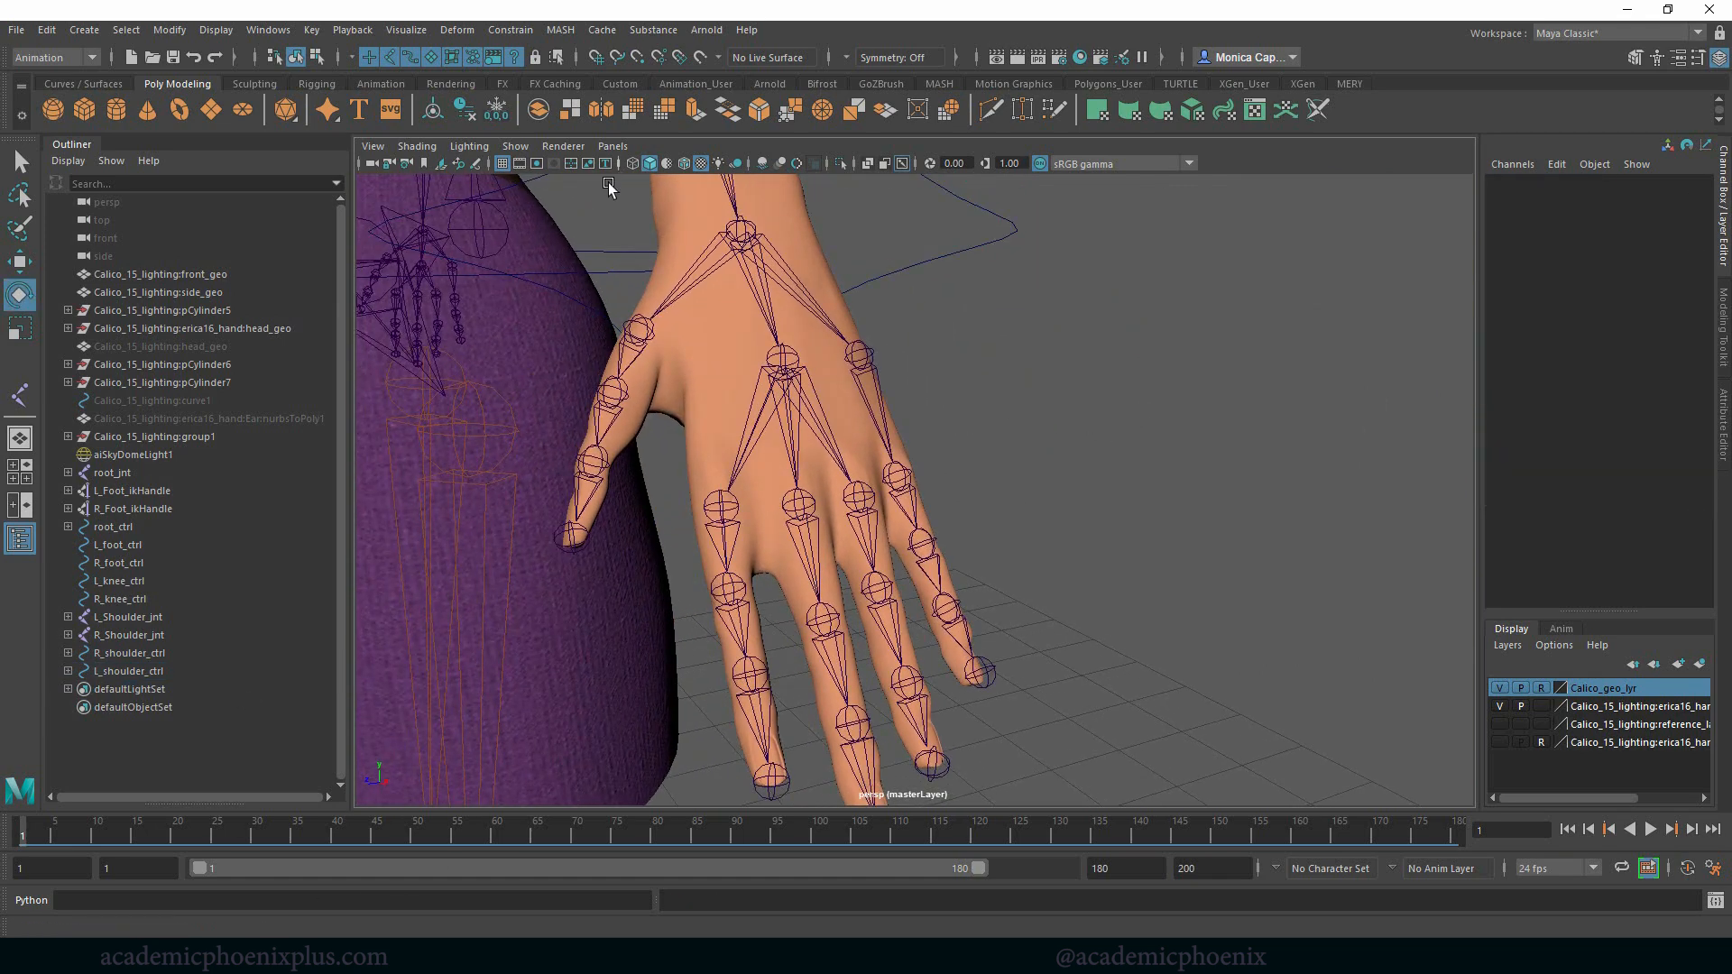
Open Set Driven Key and load the left wrist control as driver with its Thumb Control attribute.
click(922, 237)
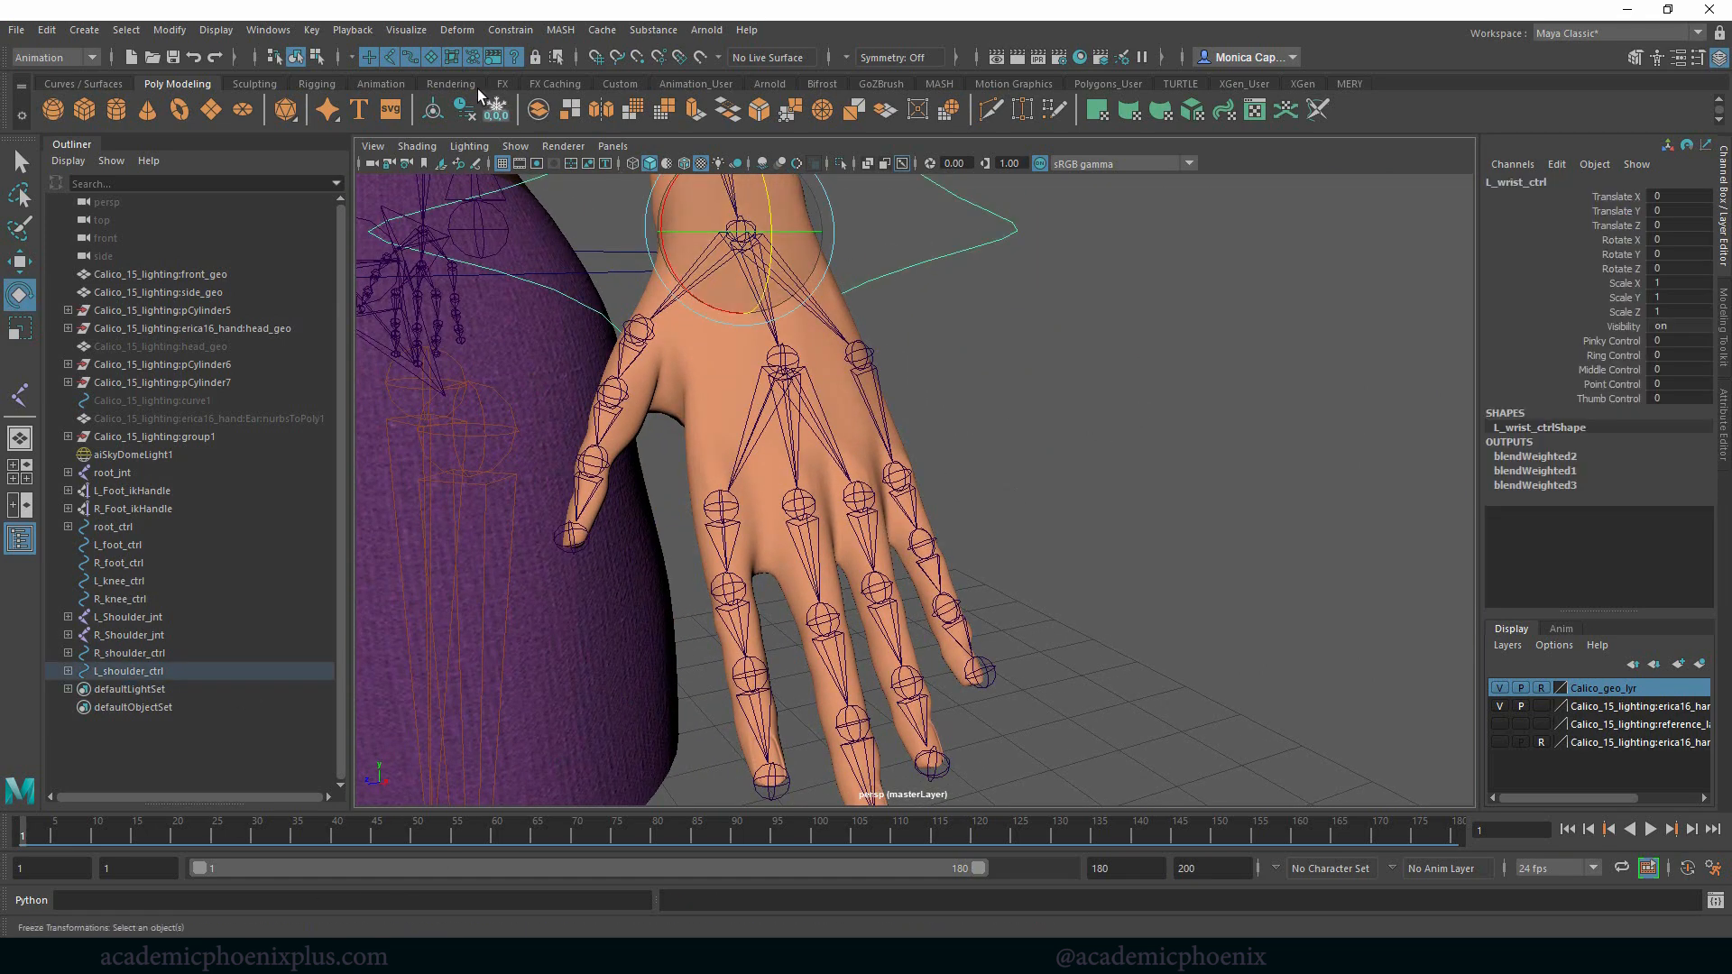
click(313, 31)
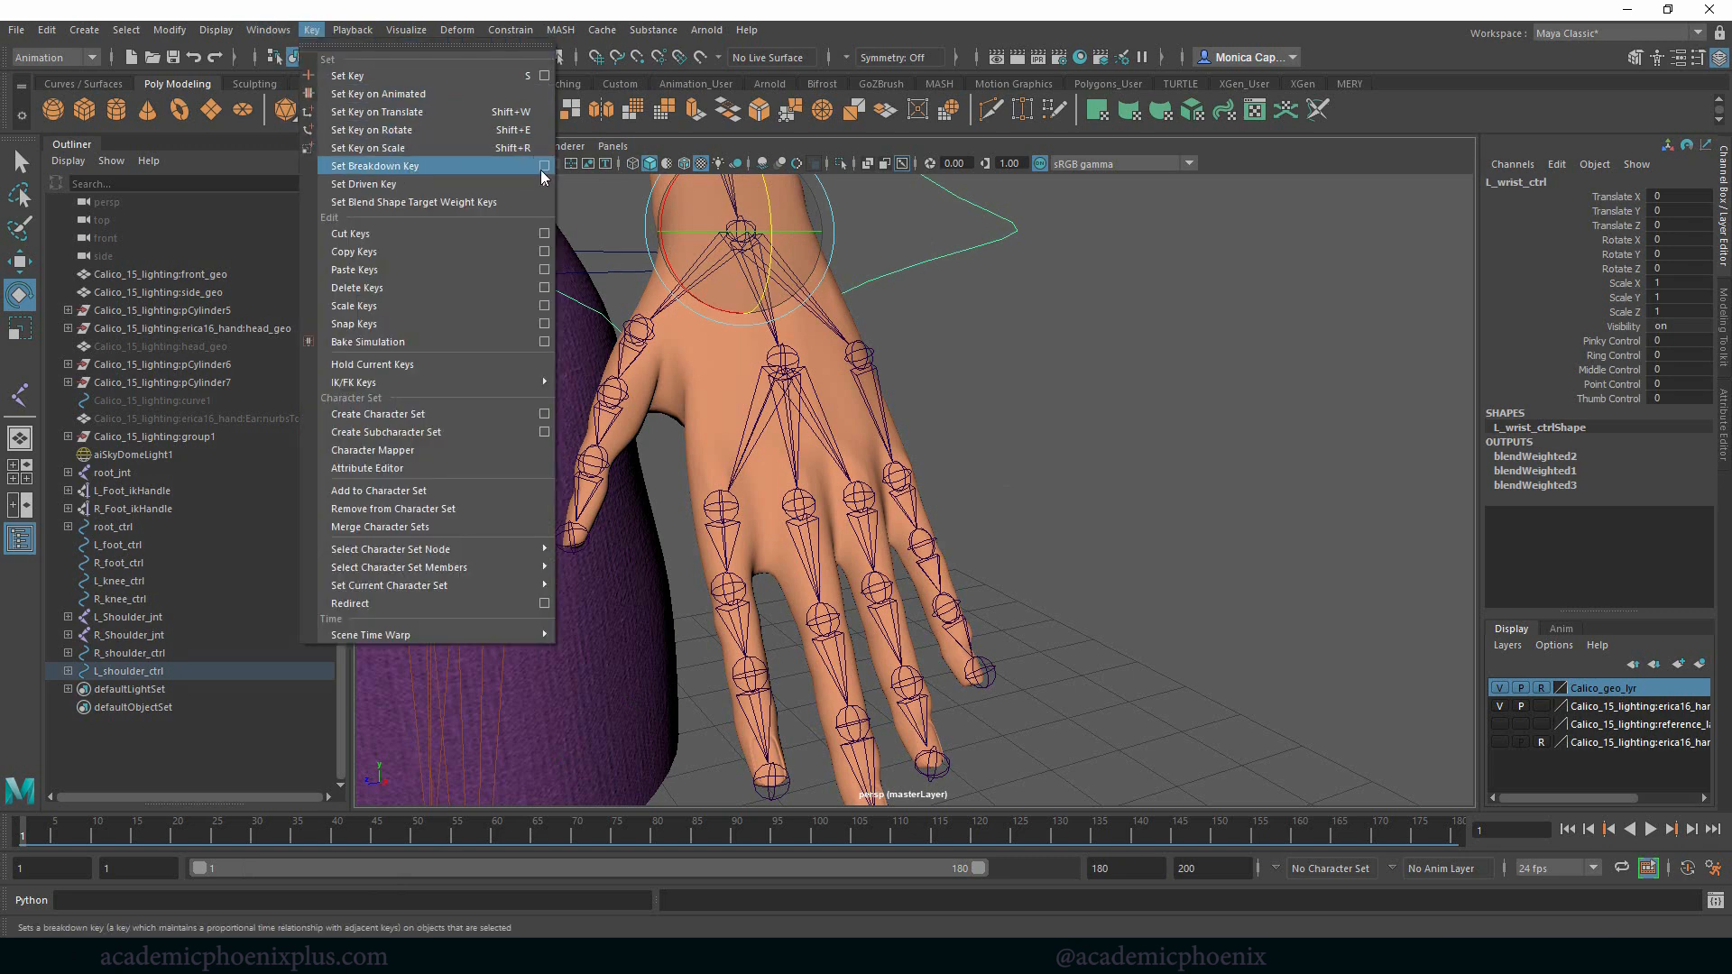
mouse_move(541, 184)
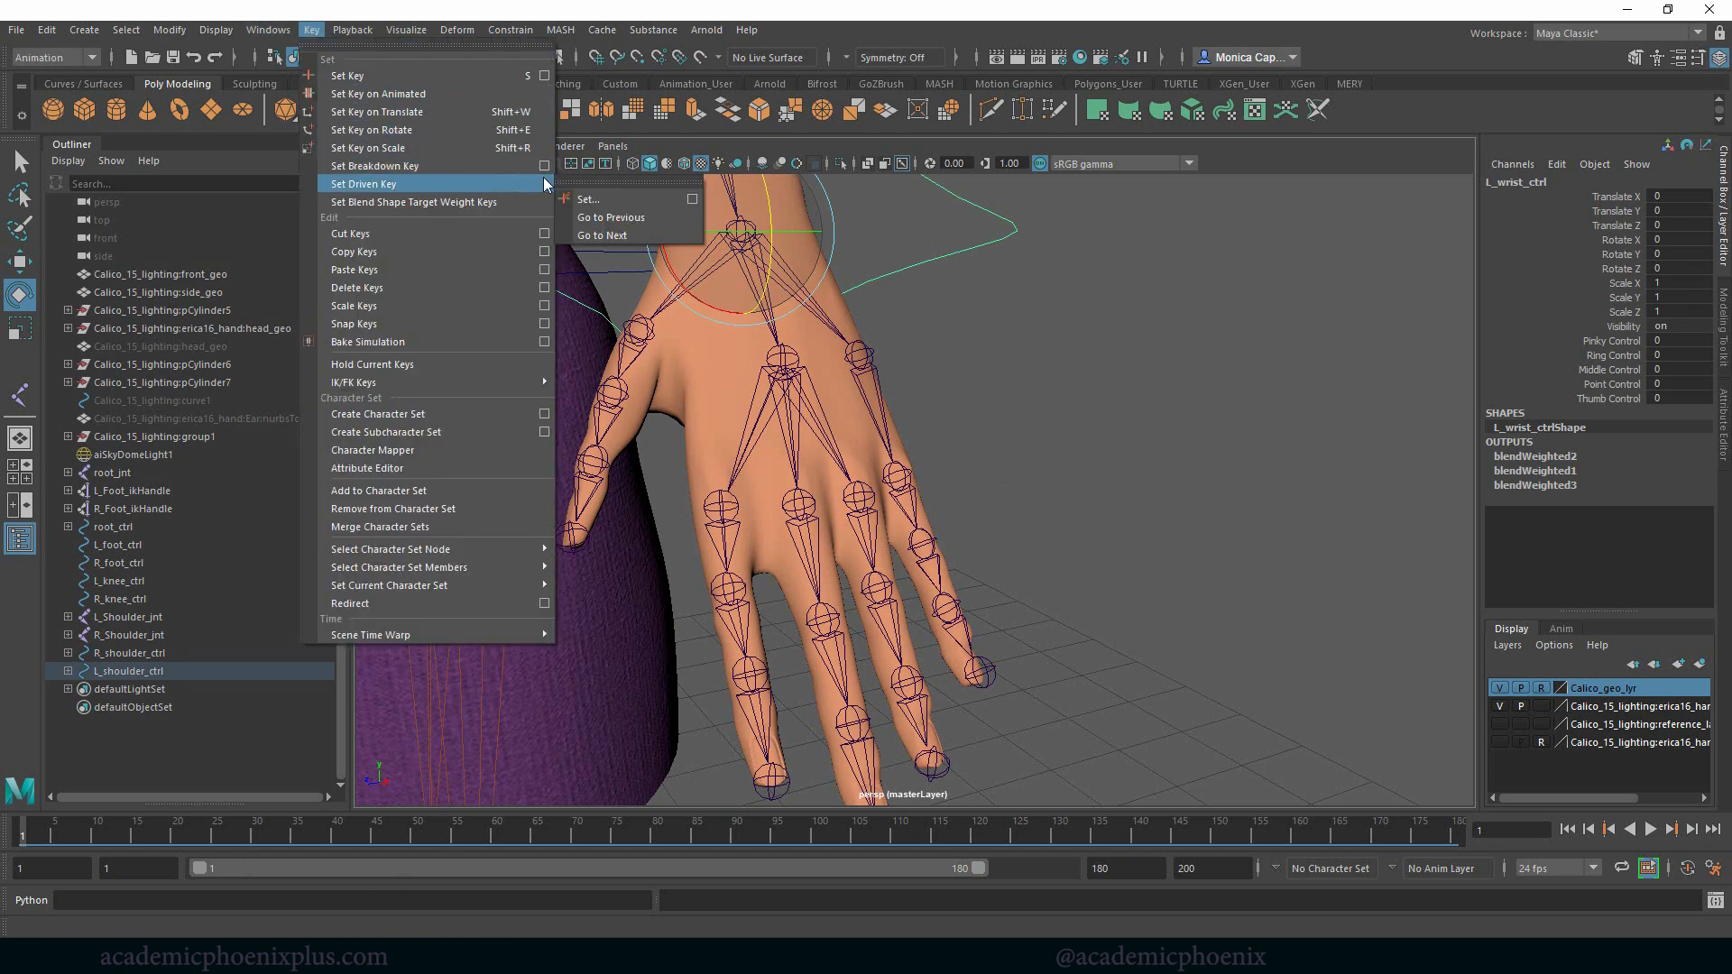
click(689, 200)
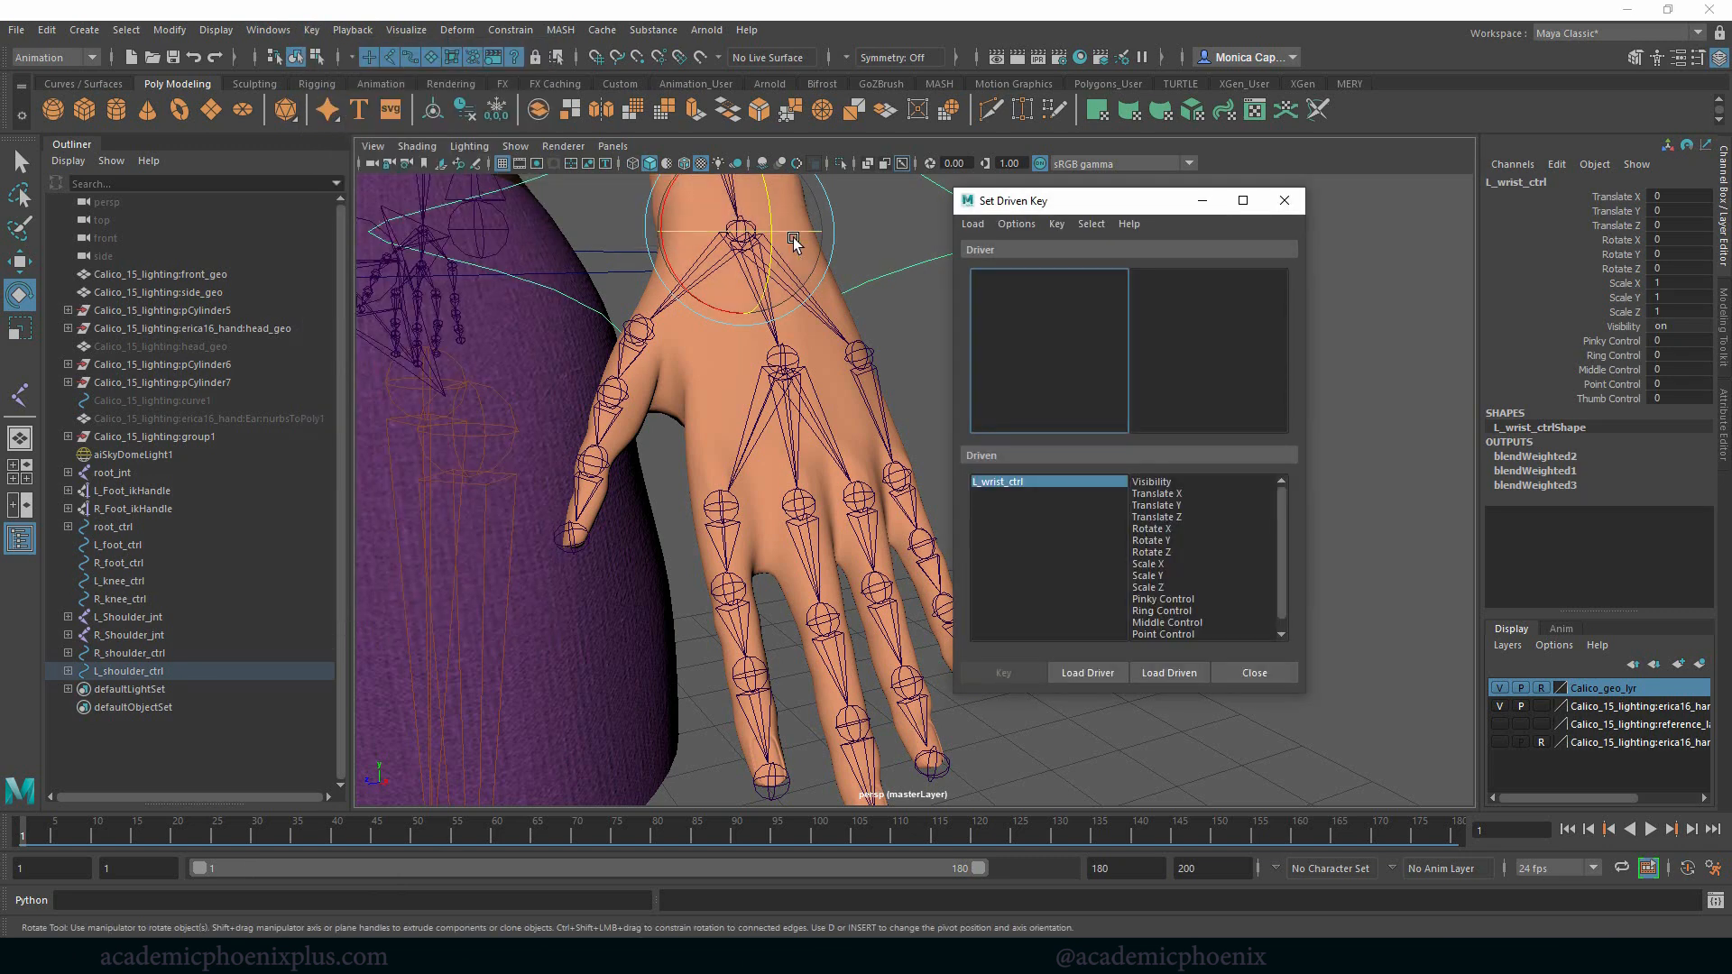
click(1087, 673)
drag(1278, 382, 1277, 412)
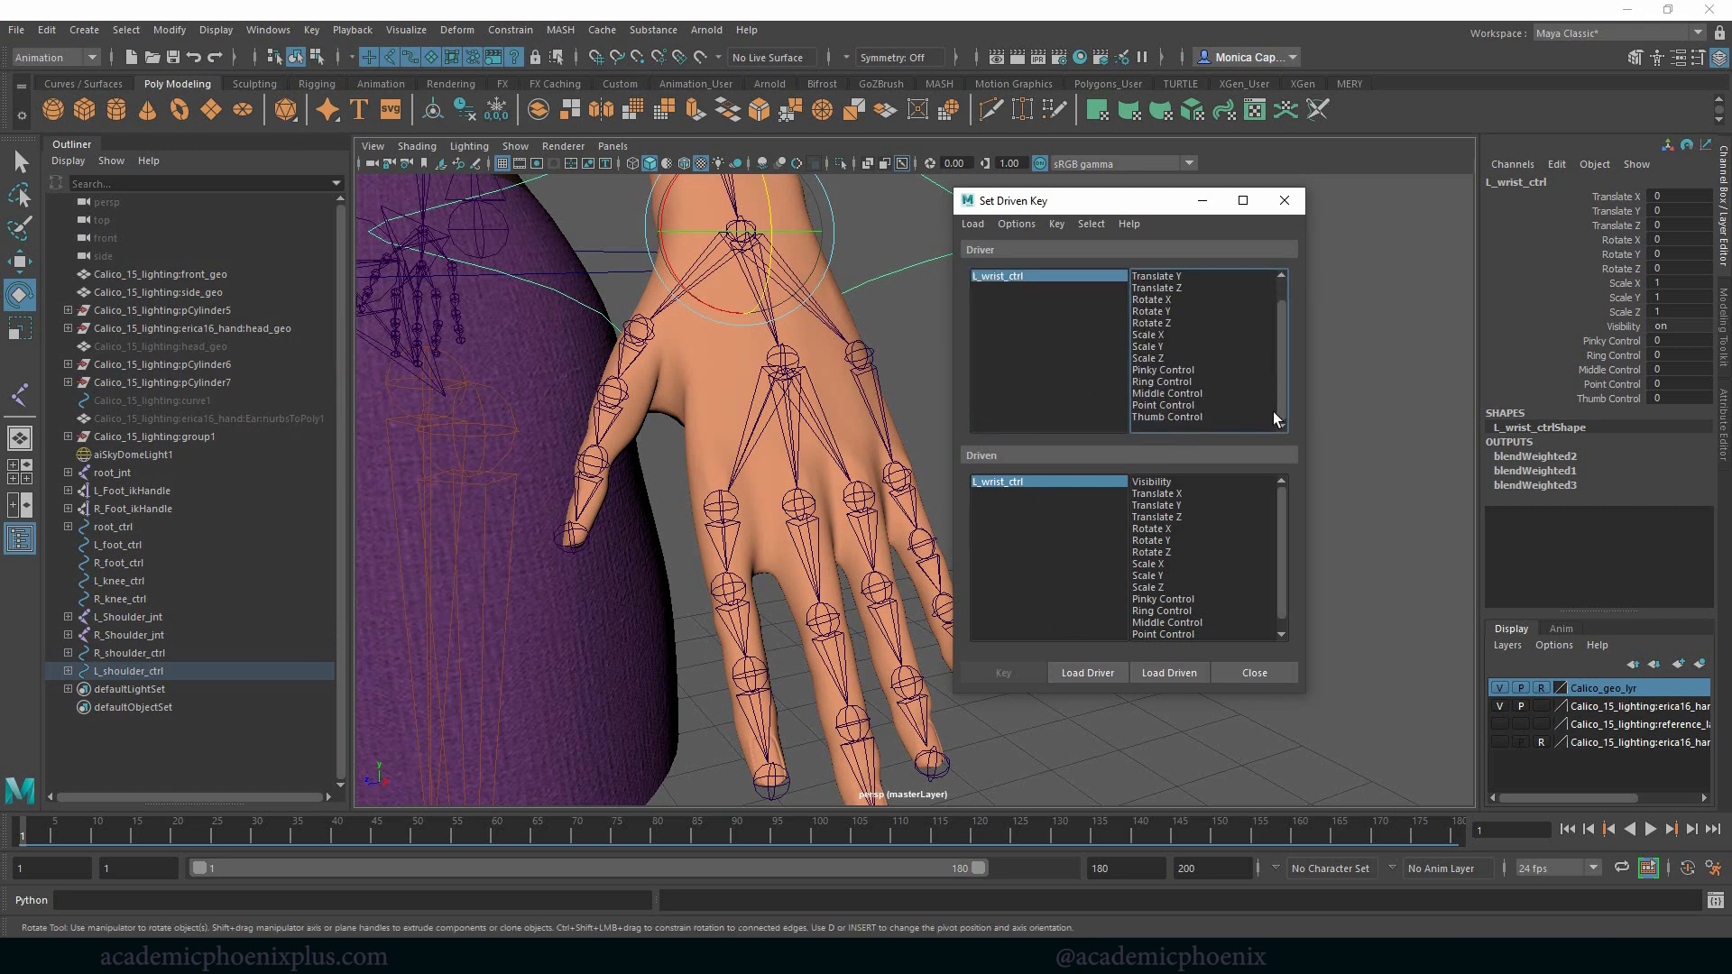
click(1200, 418)
Load the three left thumb joints as driven objects and key their Rotate Z against the wrist's Thumb Control at 0.
alt+right_drag(817, 381, 758, 377)
alt+drag(758, 379, 729, 416)
click(655, 445)
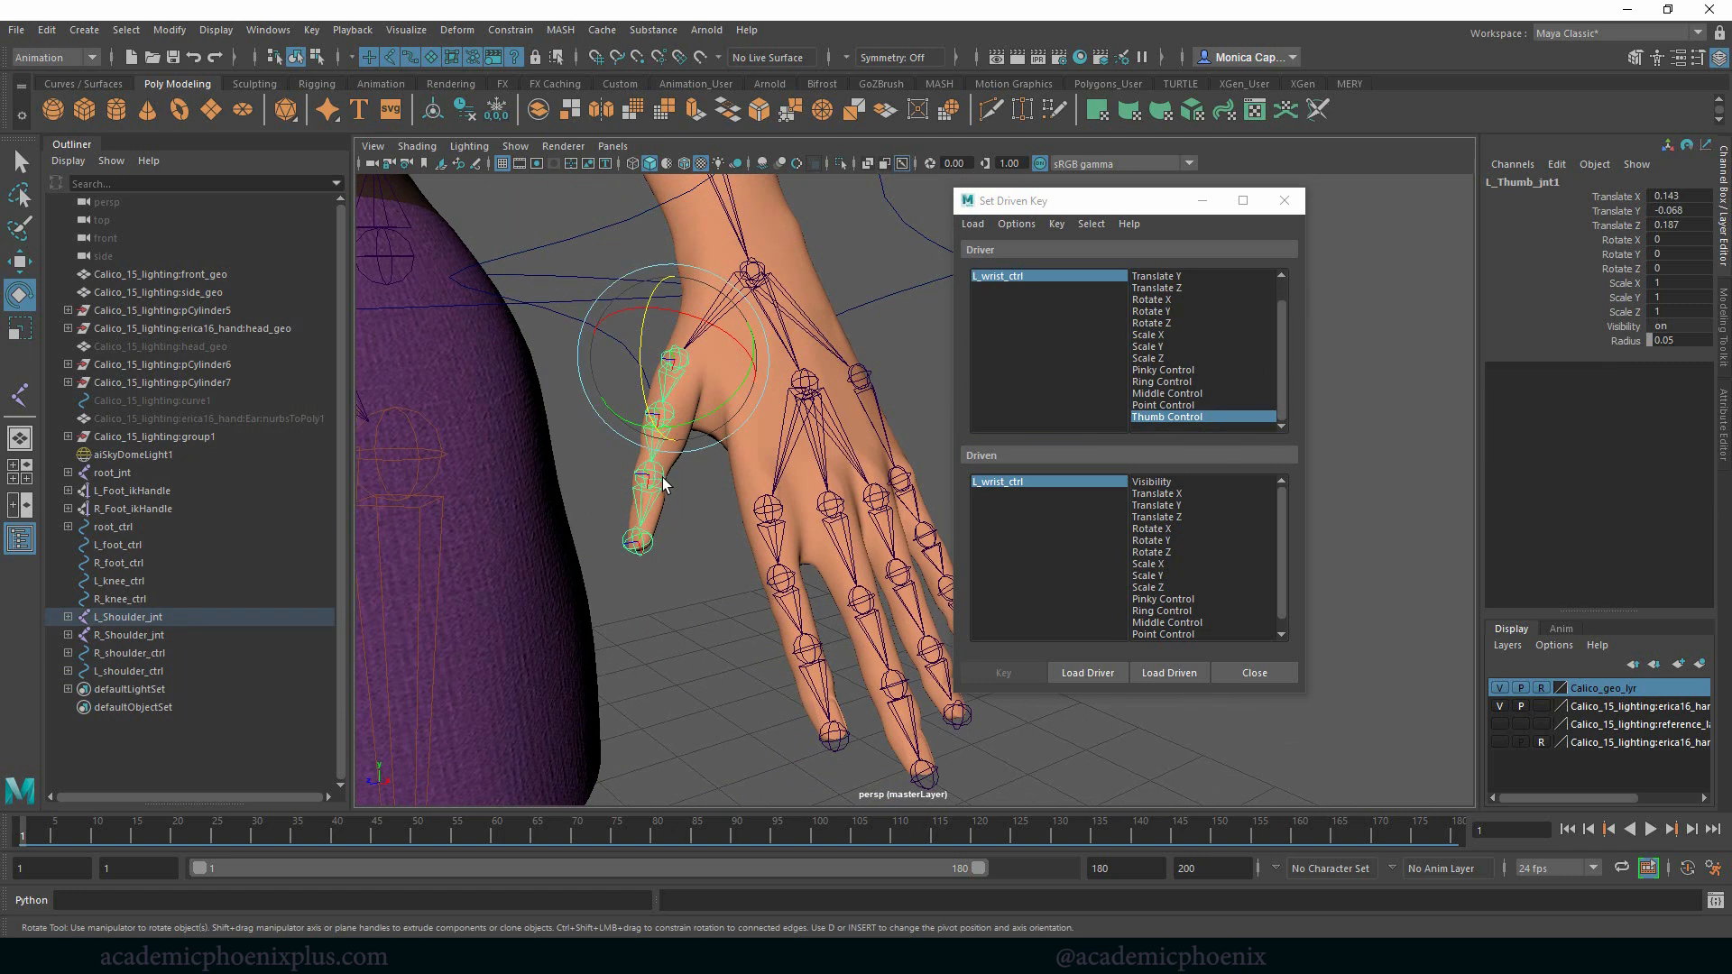
key(q)
shift+click(660, 436)
shift+click(649, 480)
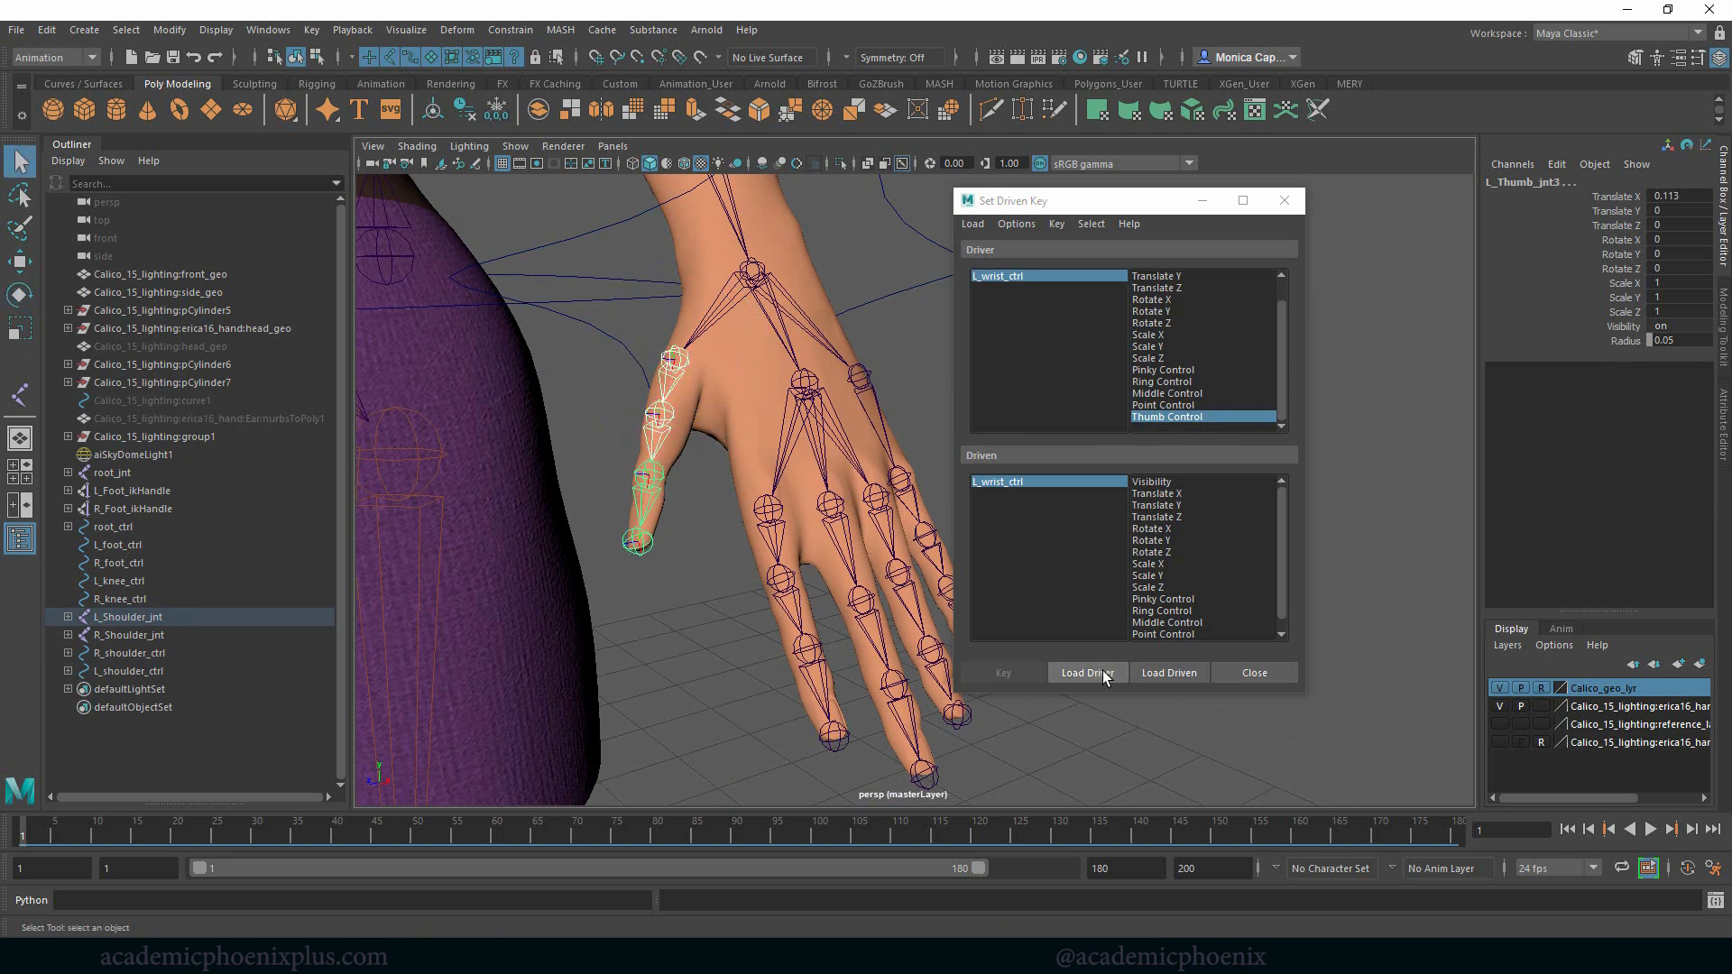
click(1164, 673)
drag(1031, 471, 1090, 517)
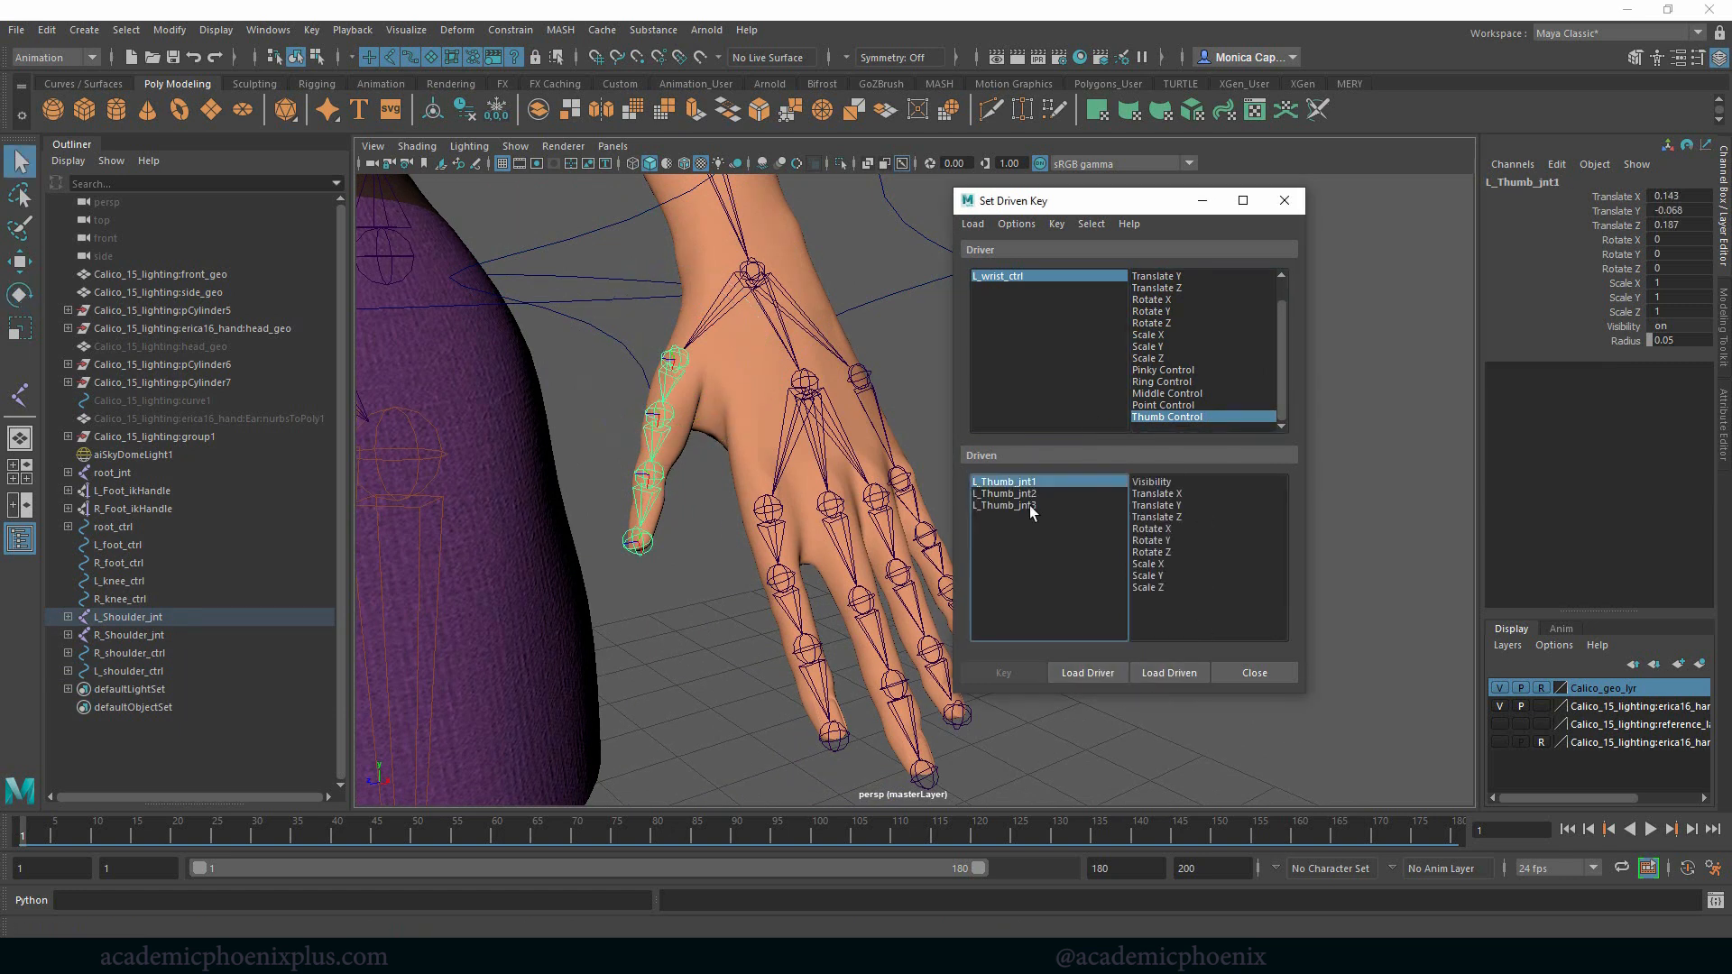
click(1169, 553)
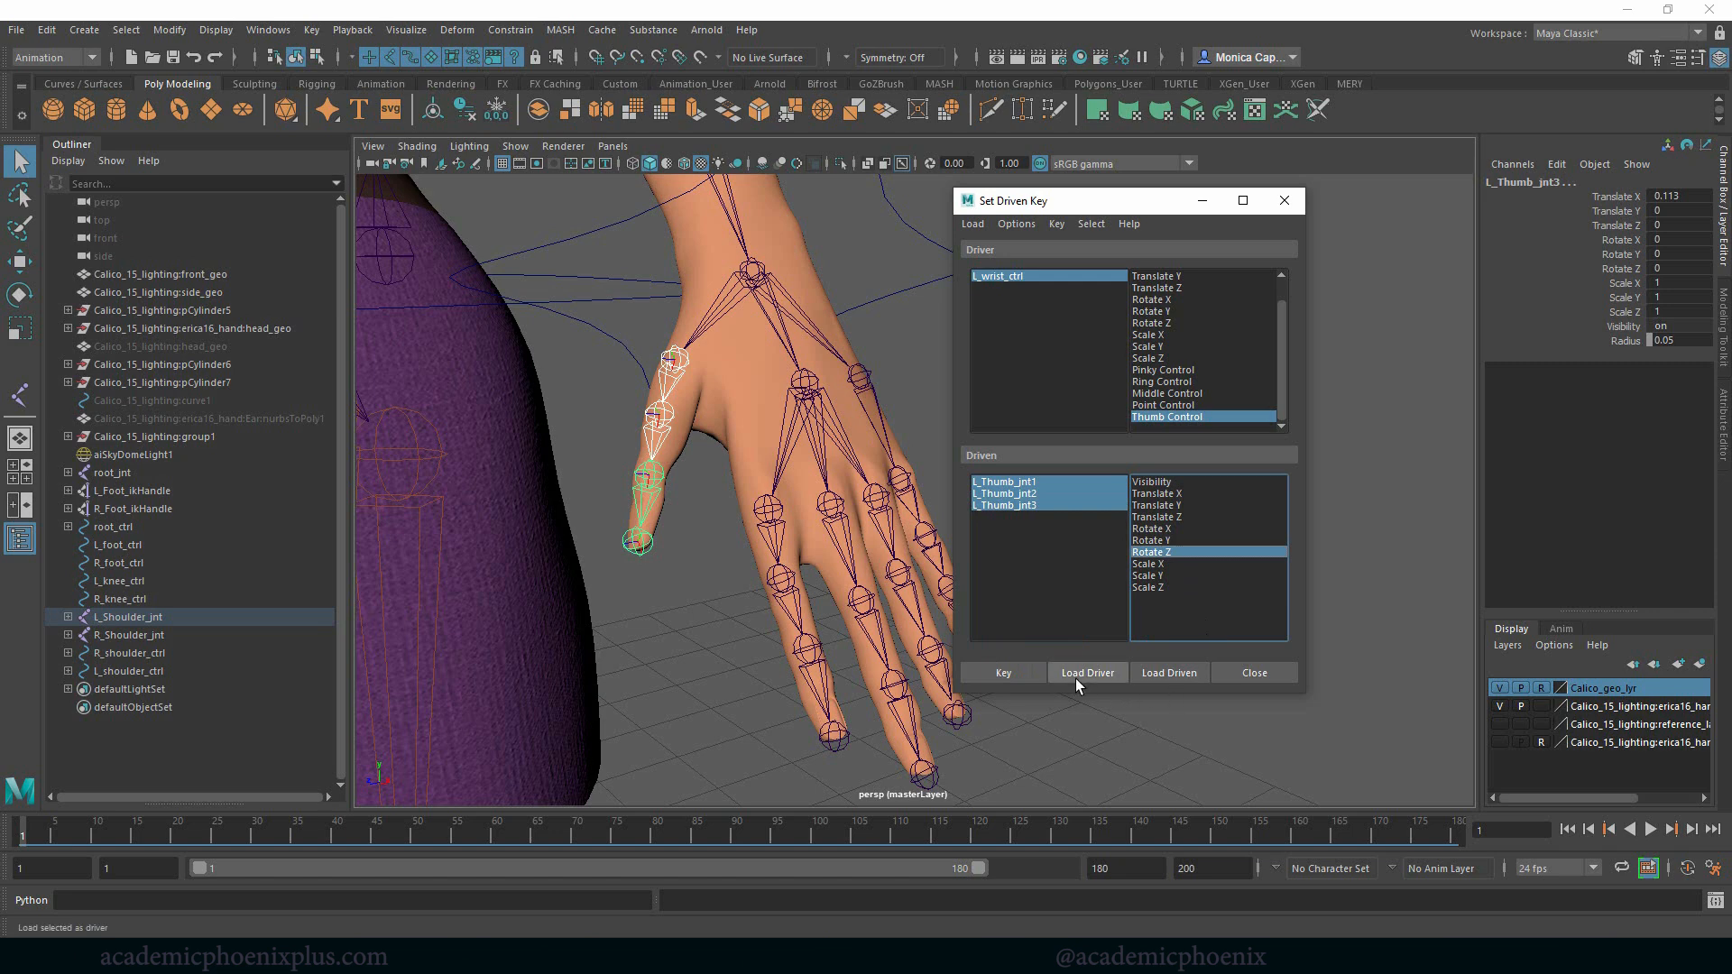
click(998, 673)
Set the wrist's Thumb Control to 1, curl the three thumb joints in Rotate Z and key the driven pose.
click(1080, 278)
double_click(1666, 399)
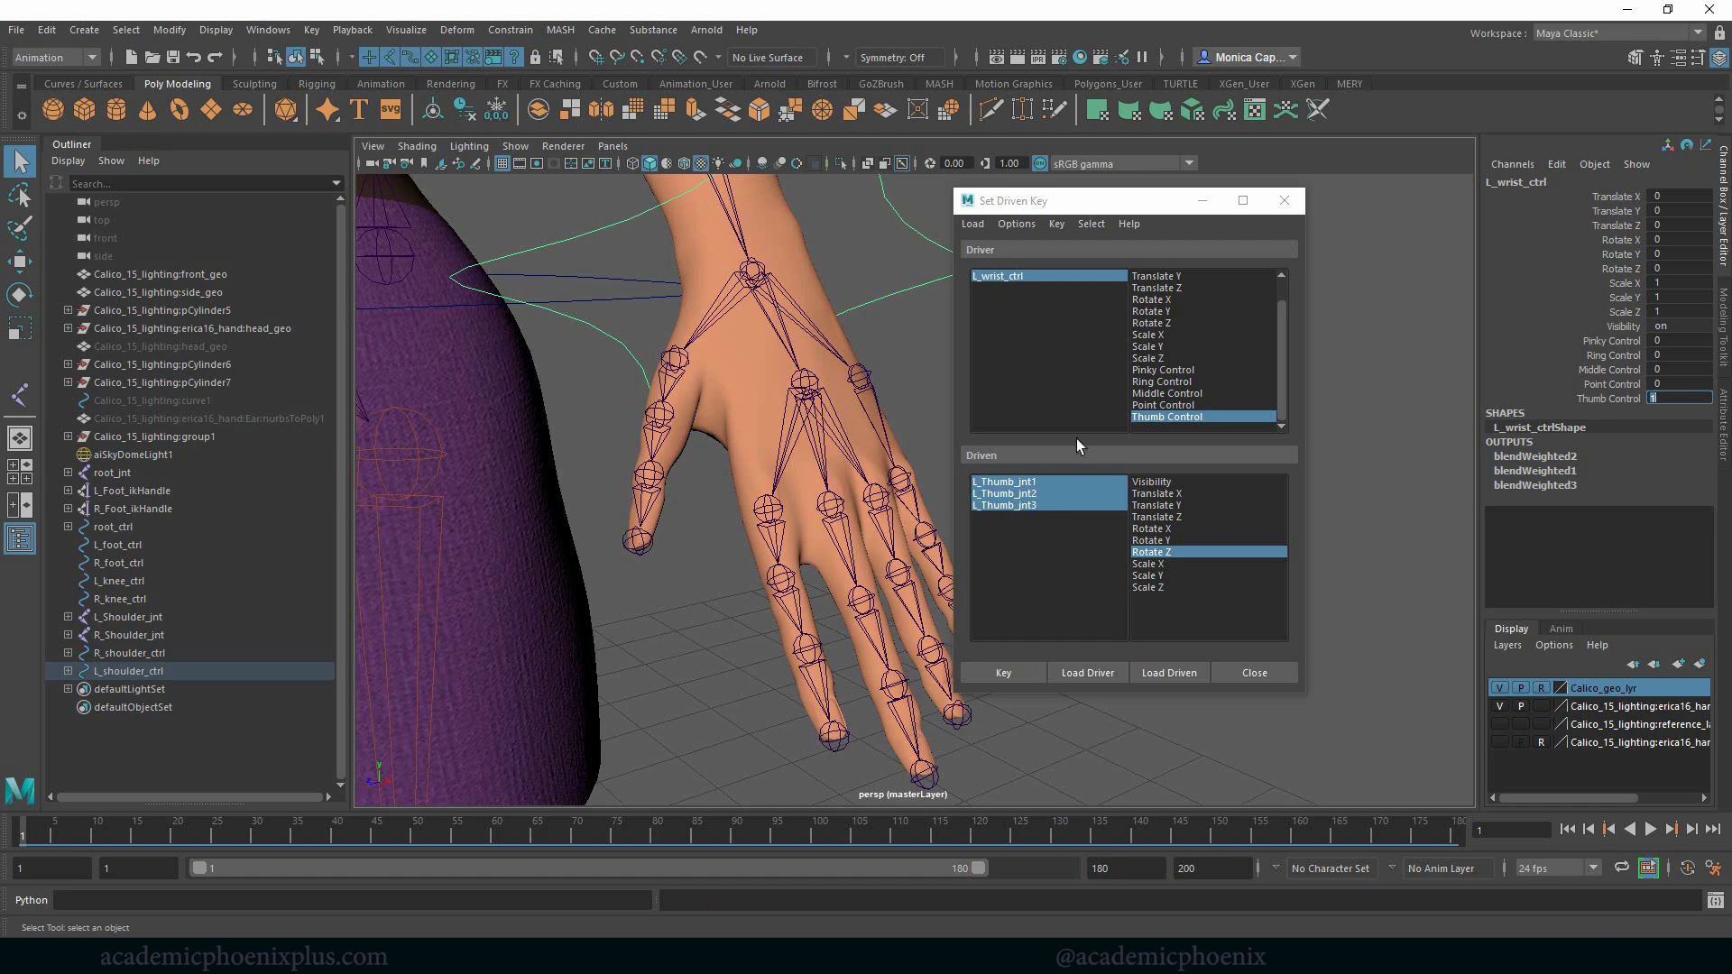
click(1050, 488)
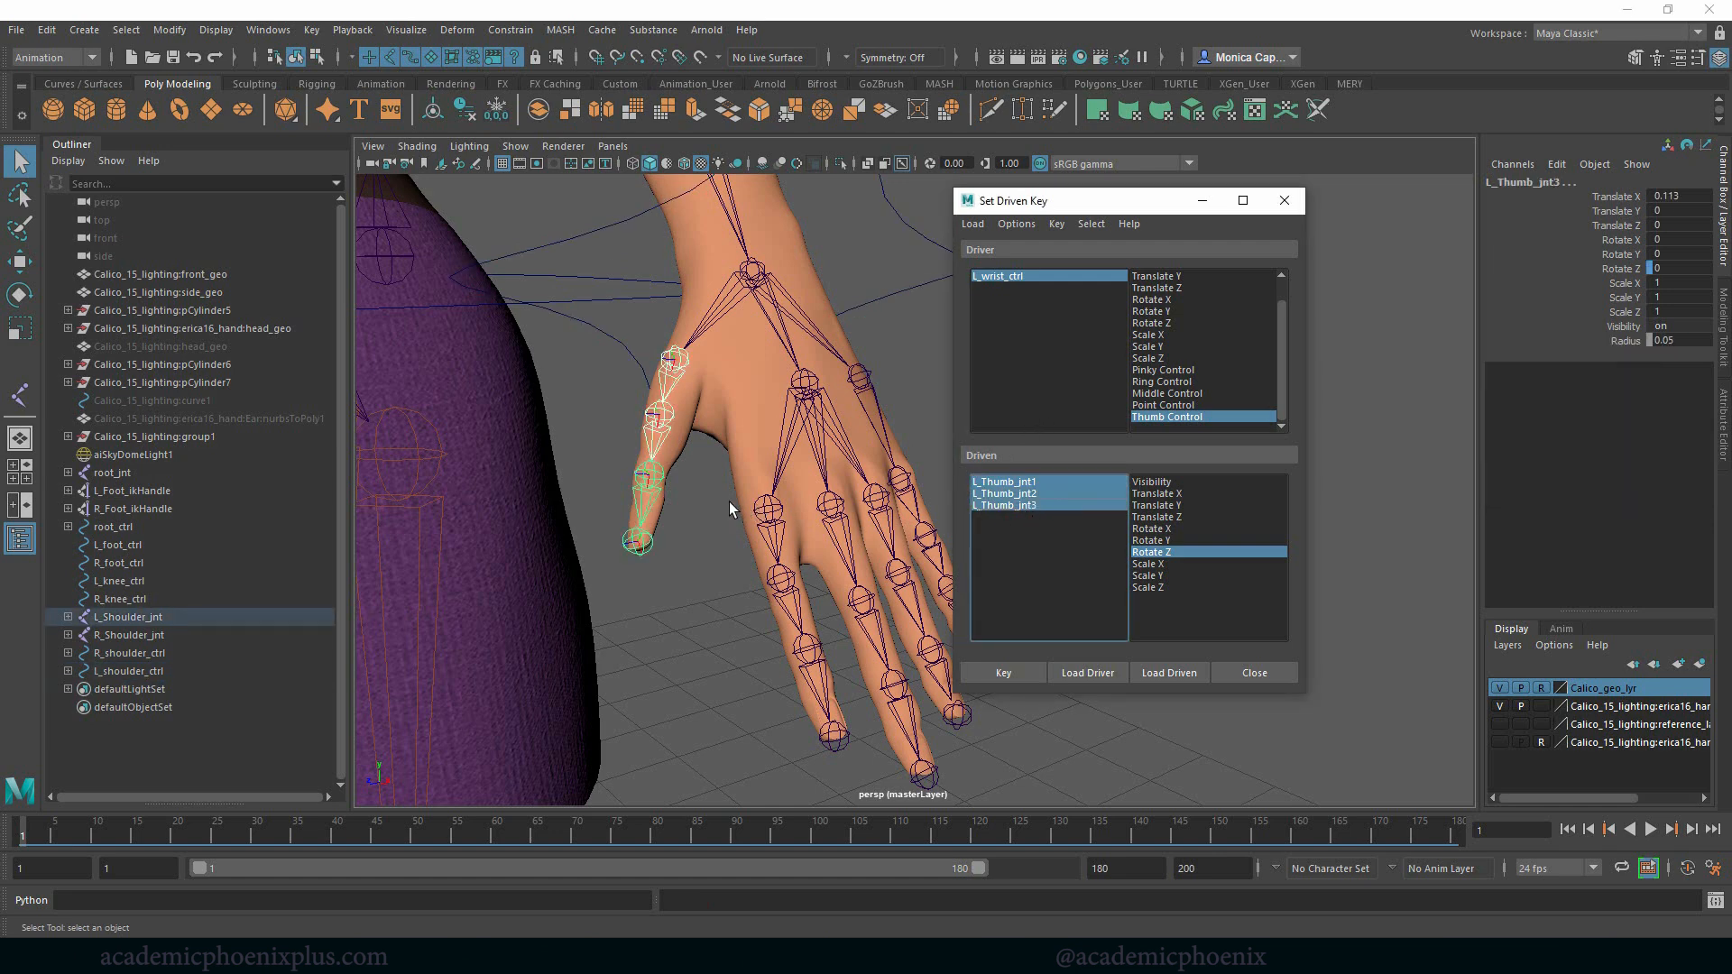
click(890, 142)
key(e)
drag(612, 471, 621, 534)
click(1023, 673)
Scrub the wrist's Thumb Control to test the thumb curl, returning it to 0, and close Set Driven Key.
click(1030, 276)
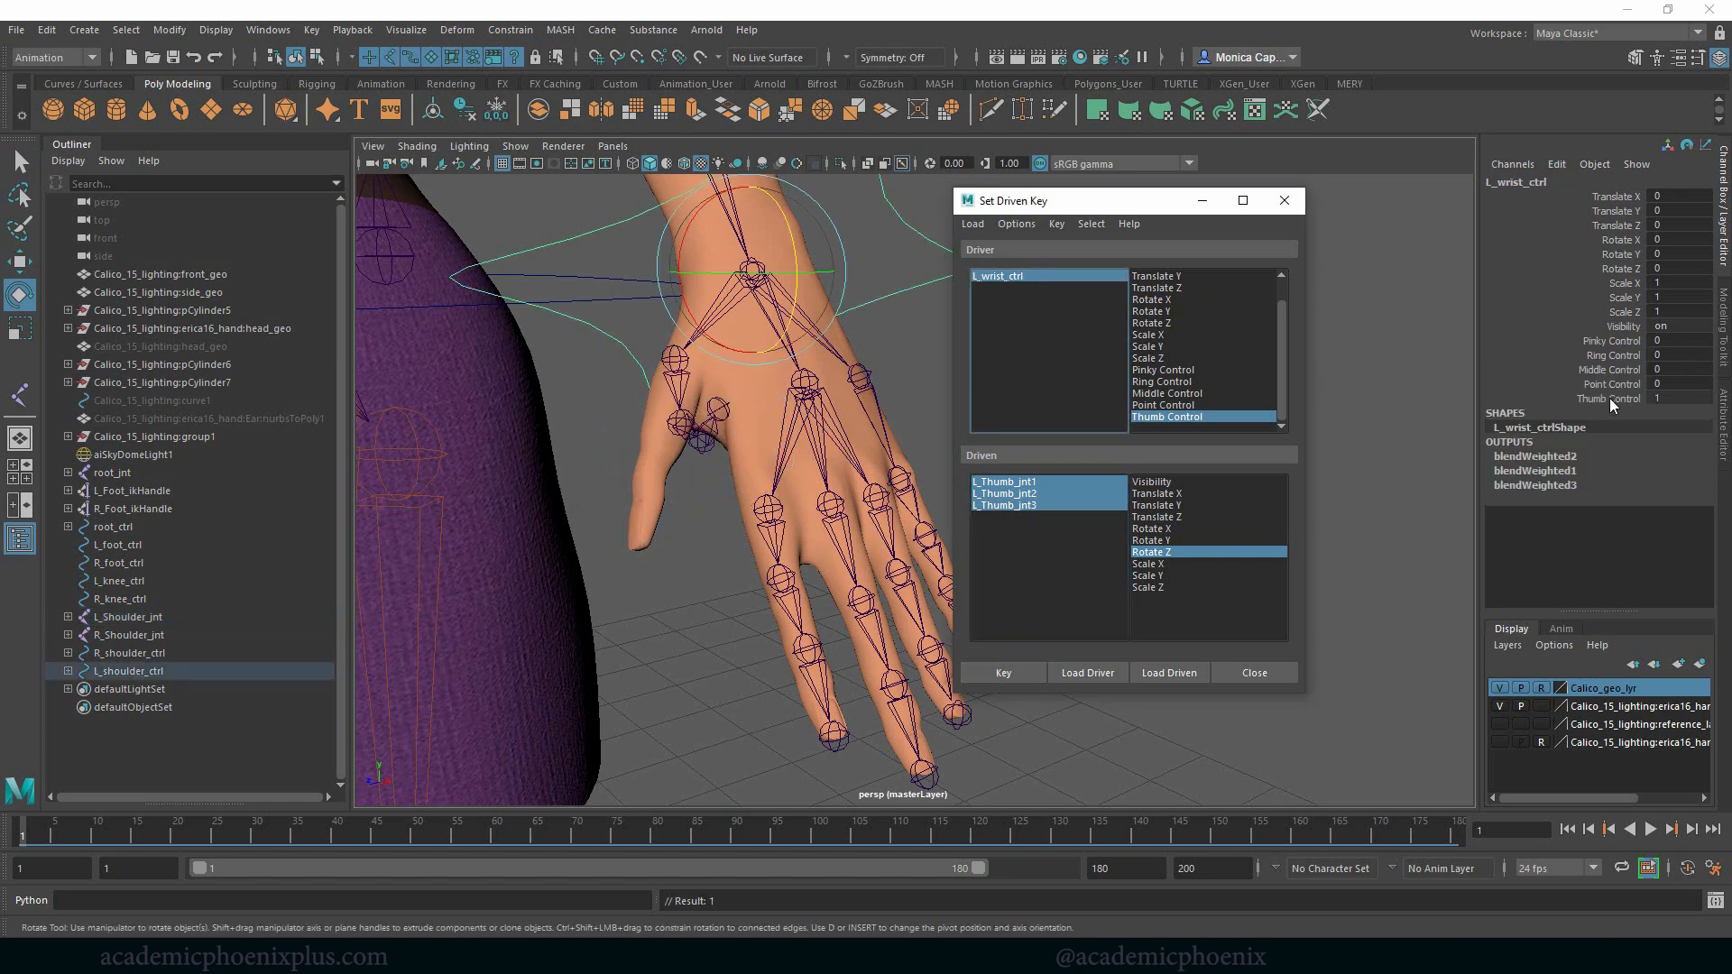
click(1608, 398)
middle_drag(701, 517, 678, 556)
click(1284, 200)
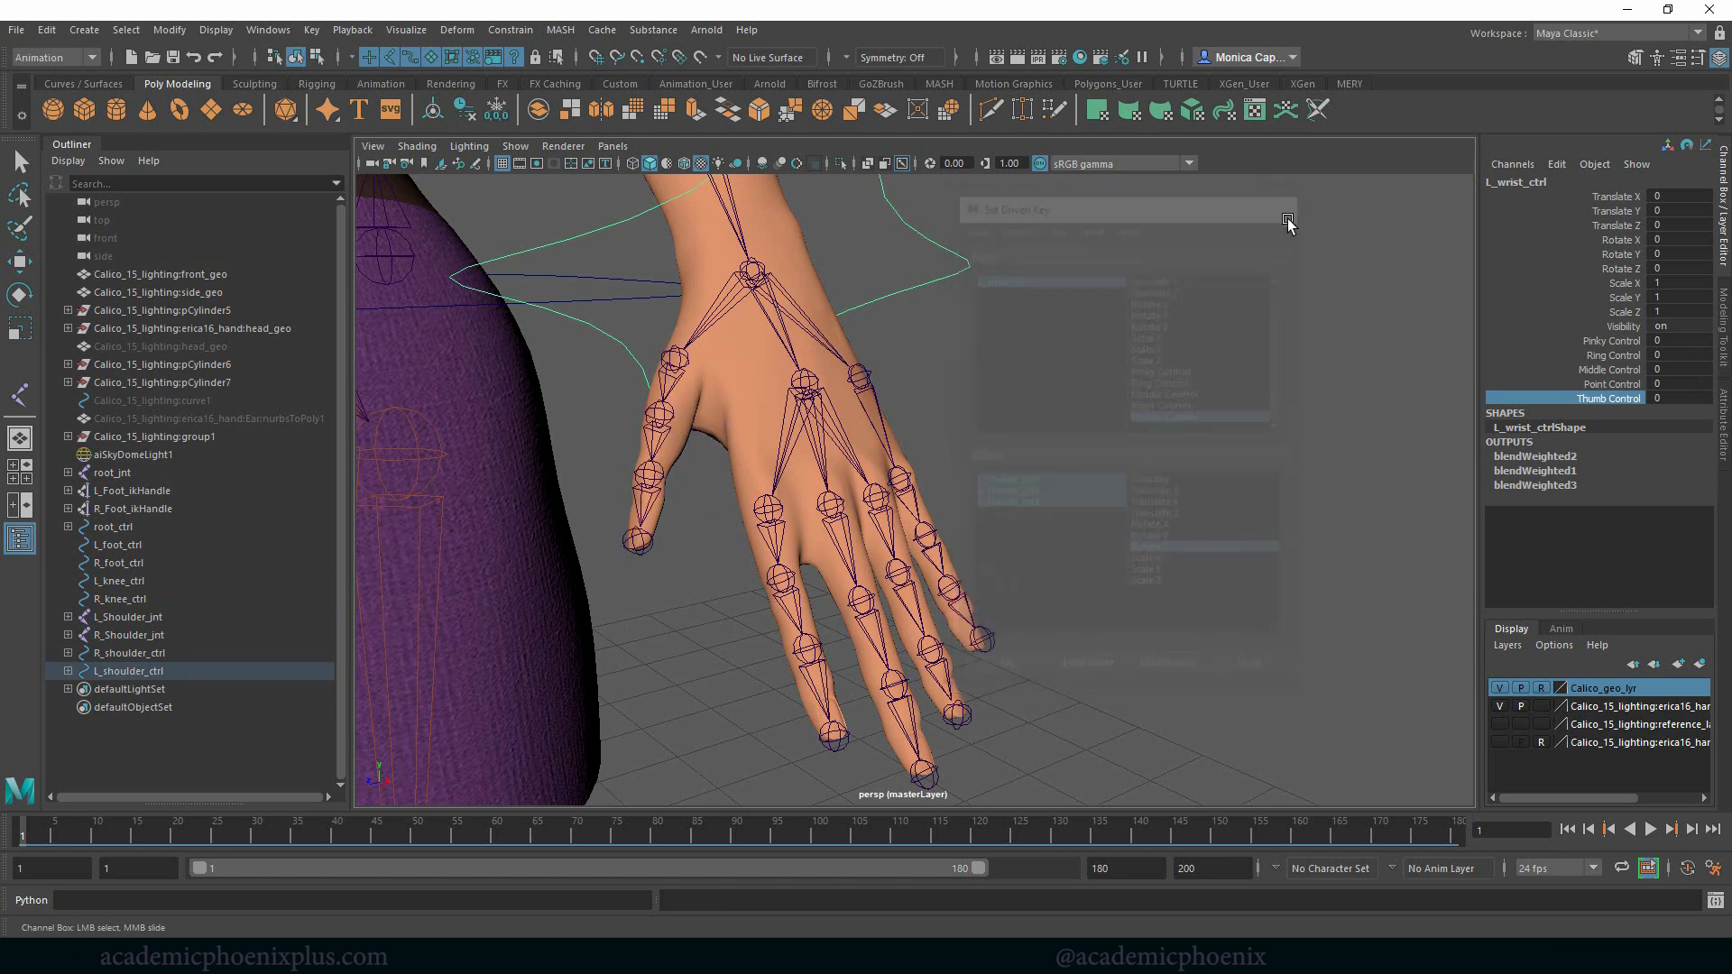
Select the wrist's Pinky, Ring, Middle, Point and Thumb Control attributes together.
alt+right_drag(1272, 440, 1098, 410)
alt+drag(1098, 409, 1200, 426)
drag(1615, 337, 1596, 415)
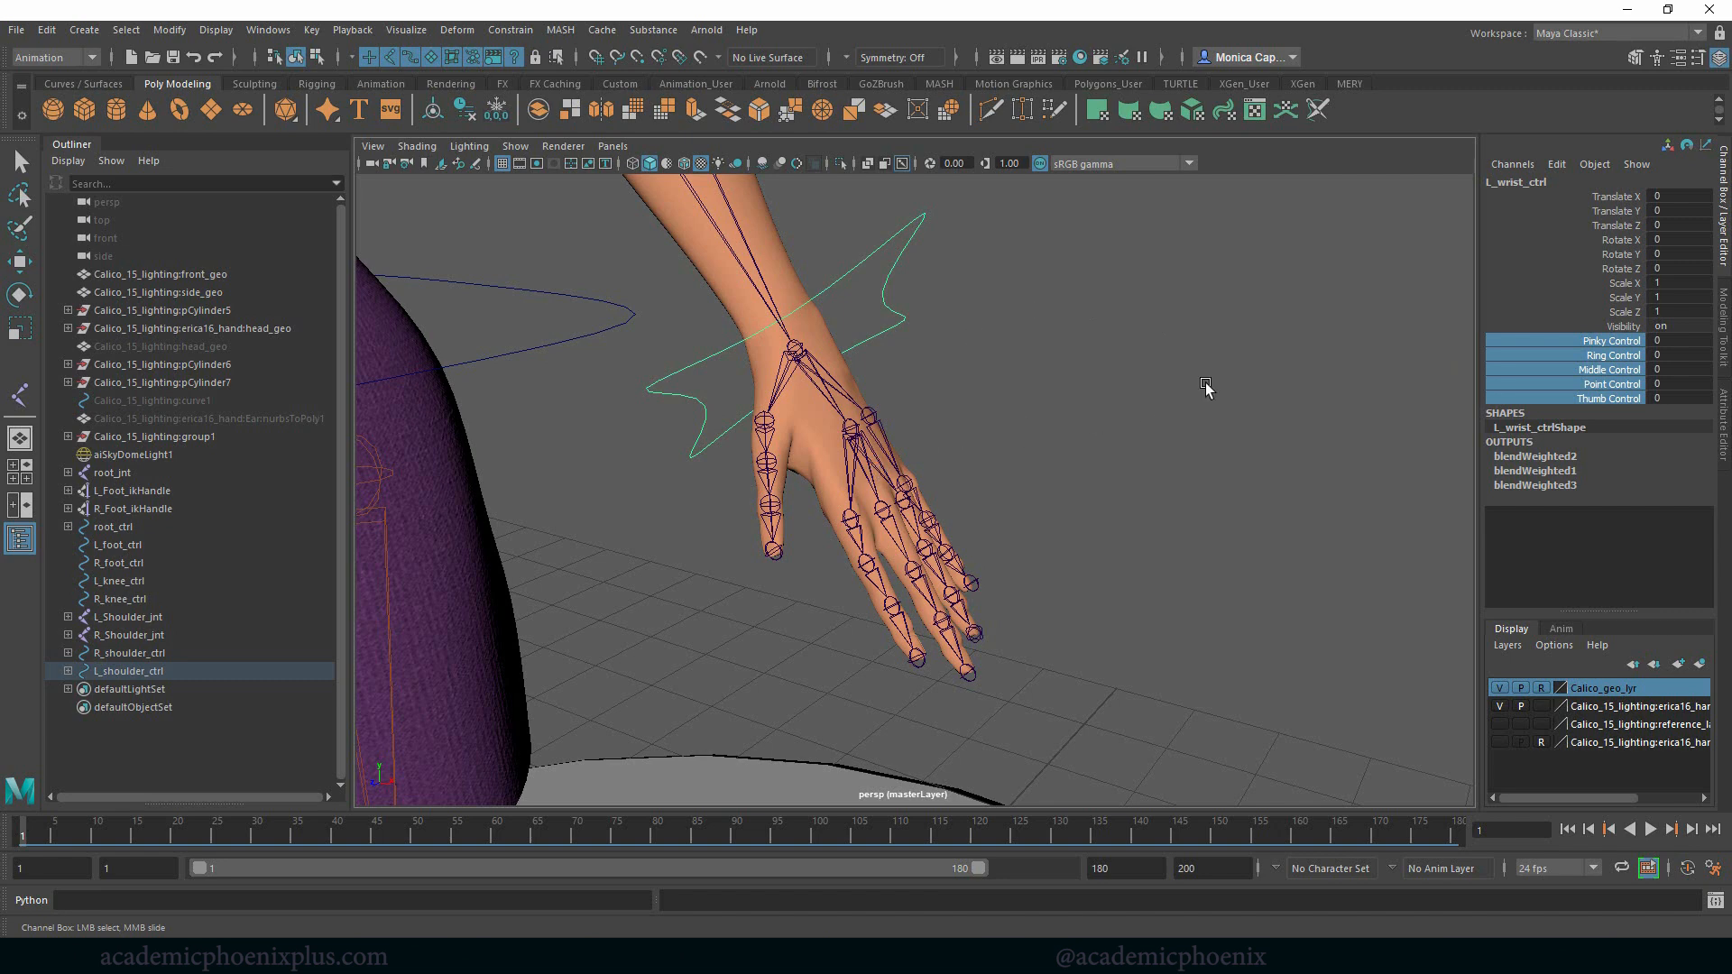
Try rotating the left pinky's second joint directly, undo the rotation and clear the selection.
alt+drag(992, 407, 1005, 496)
click(989, 485)
key(e)
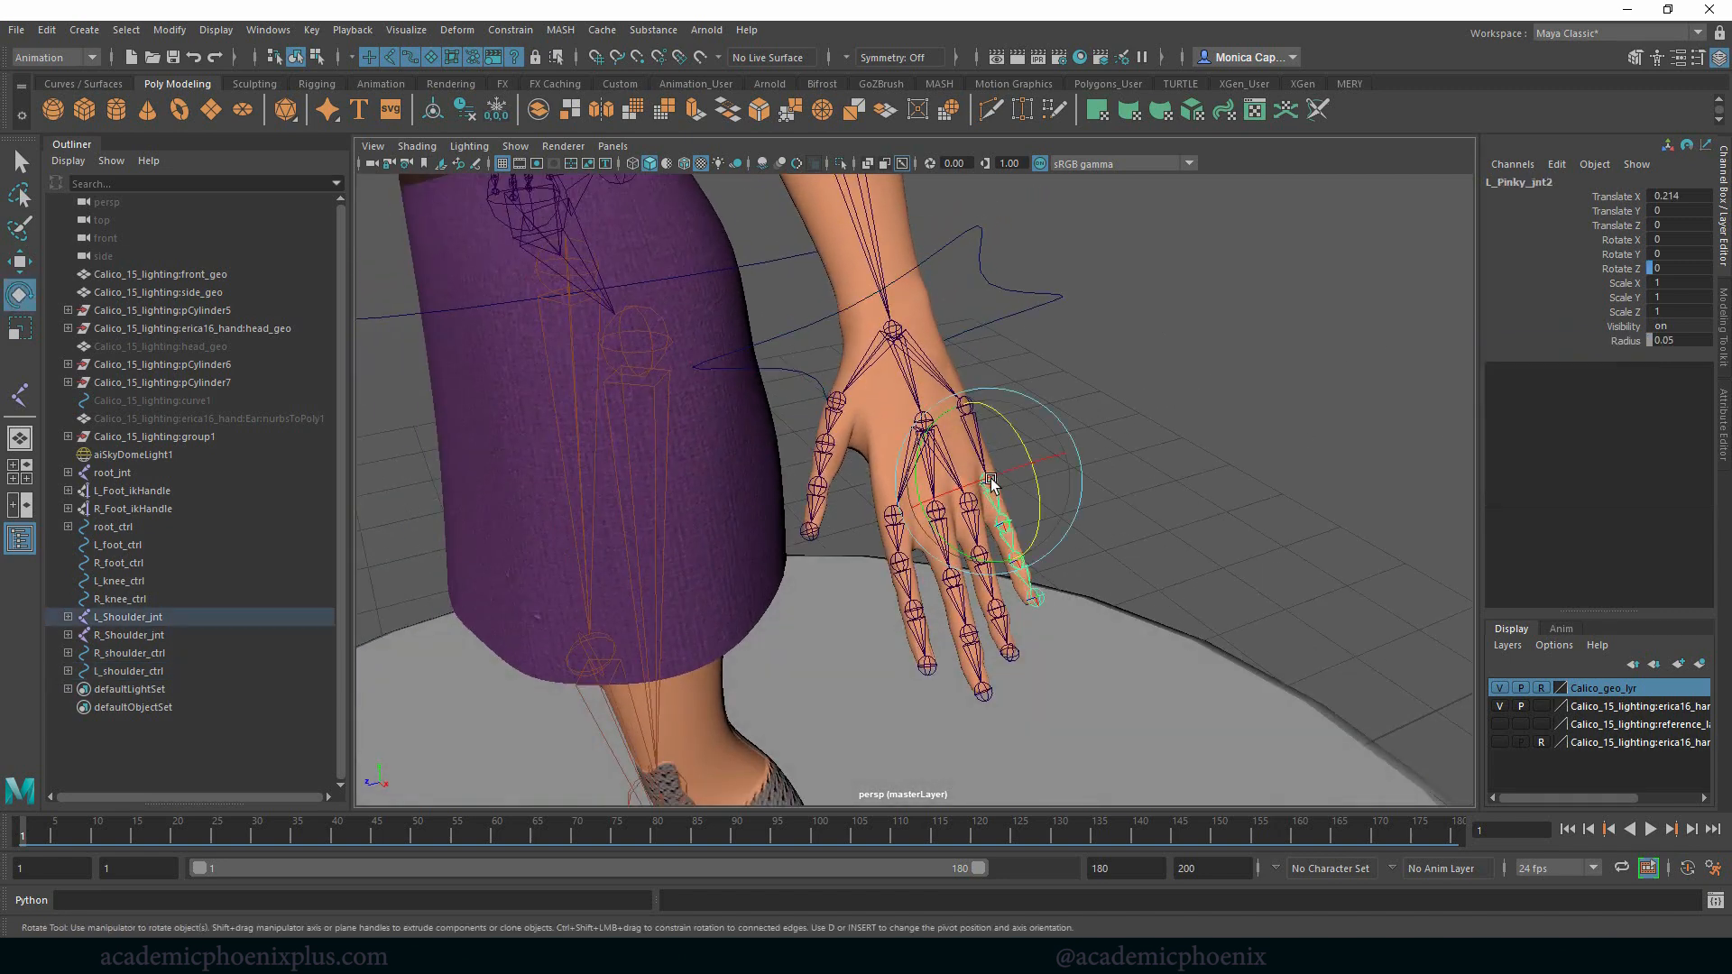
drag(1002, 554, 1144, 549)
key(ctrl+z)
alt+drag(1135, 455, 1185, 442)
click(1191, 435)
Examine the character's arm, wrist and torso controls from the front and at an angle.
alt+right_drag(1185, 442, 932, 402)
alt+middle_drag(932, 403, 932, 526)
alt+drag(932, 526, 1094, 515)
alt+right_drag(1115, 438, 909, 401)
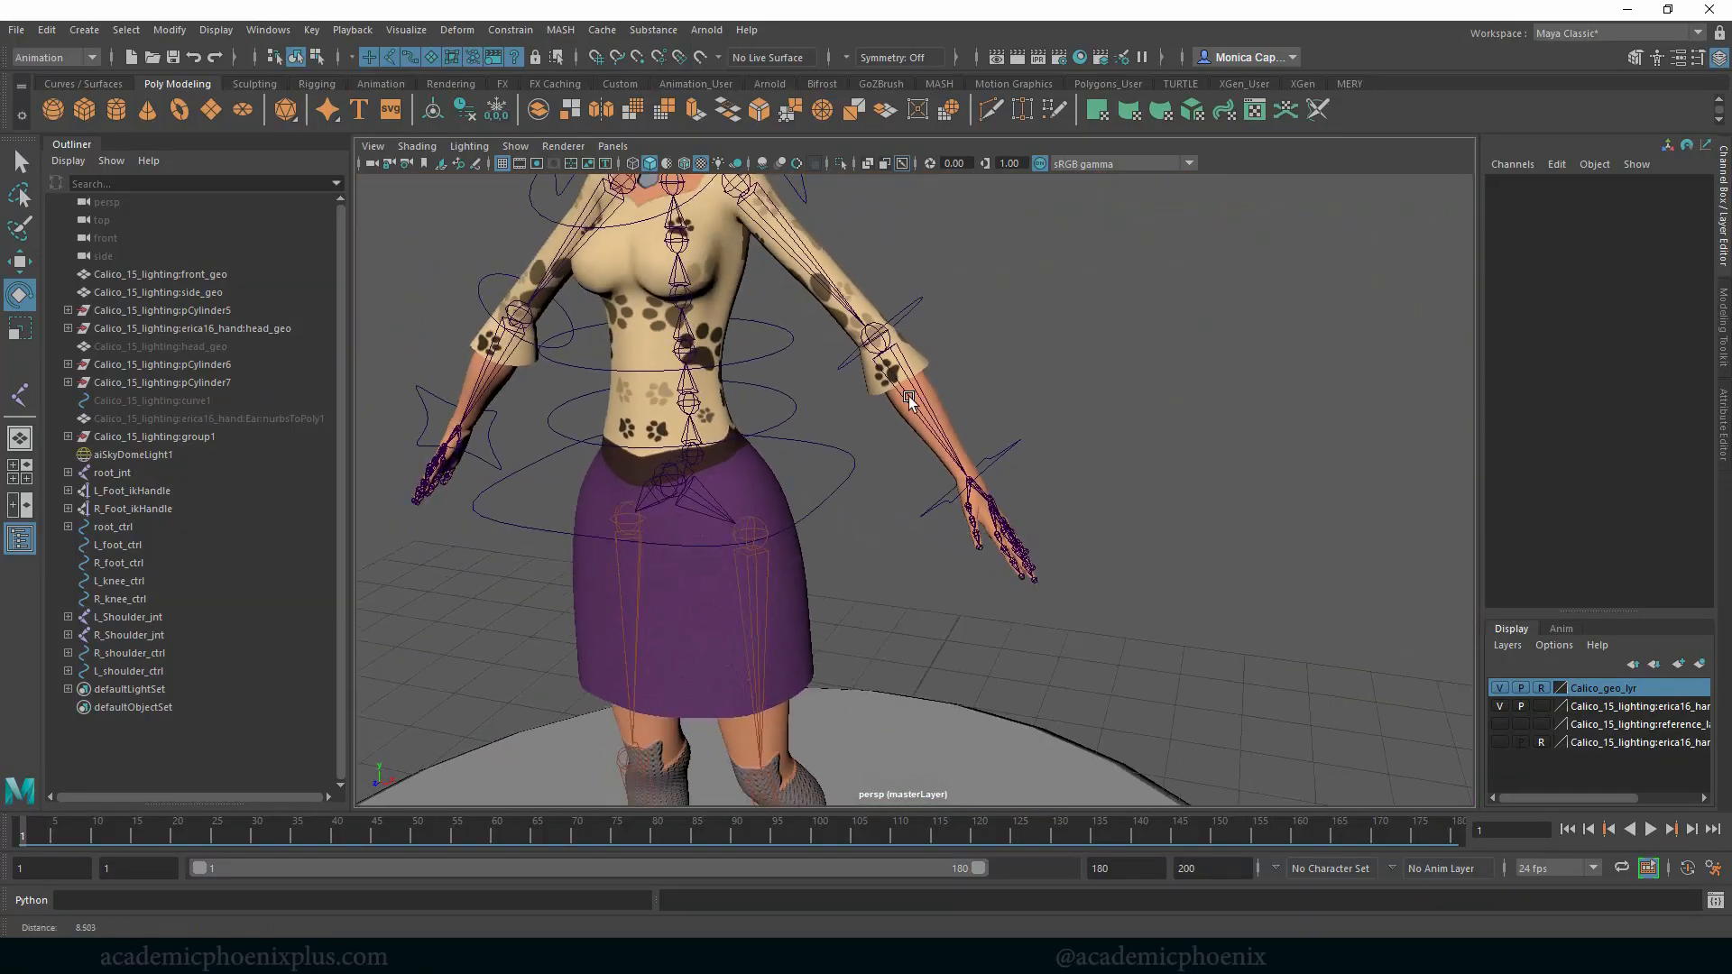
alt+drag(909, 400, 978, 501)
alt+drag(1263, 516, 1208, 401)
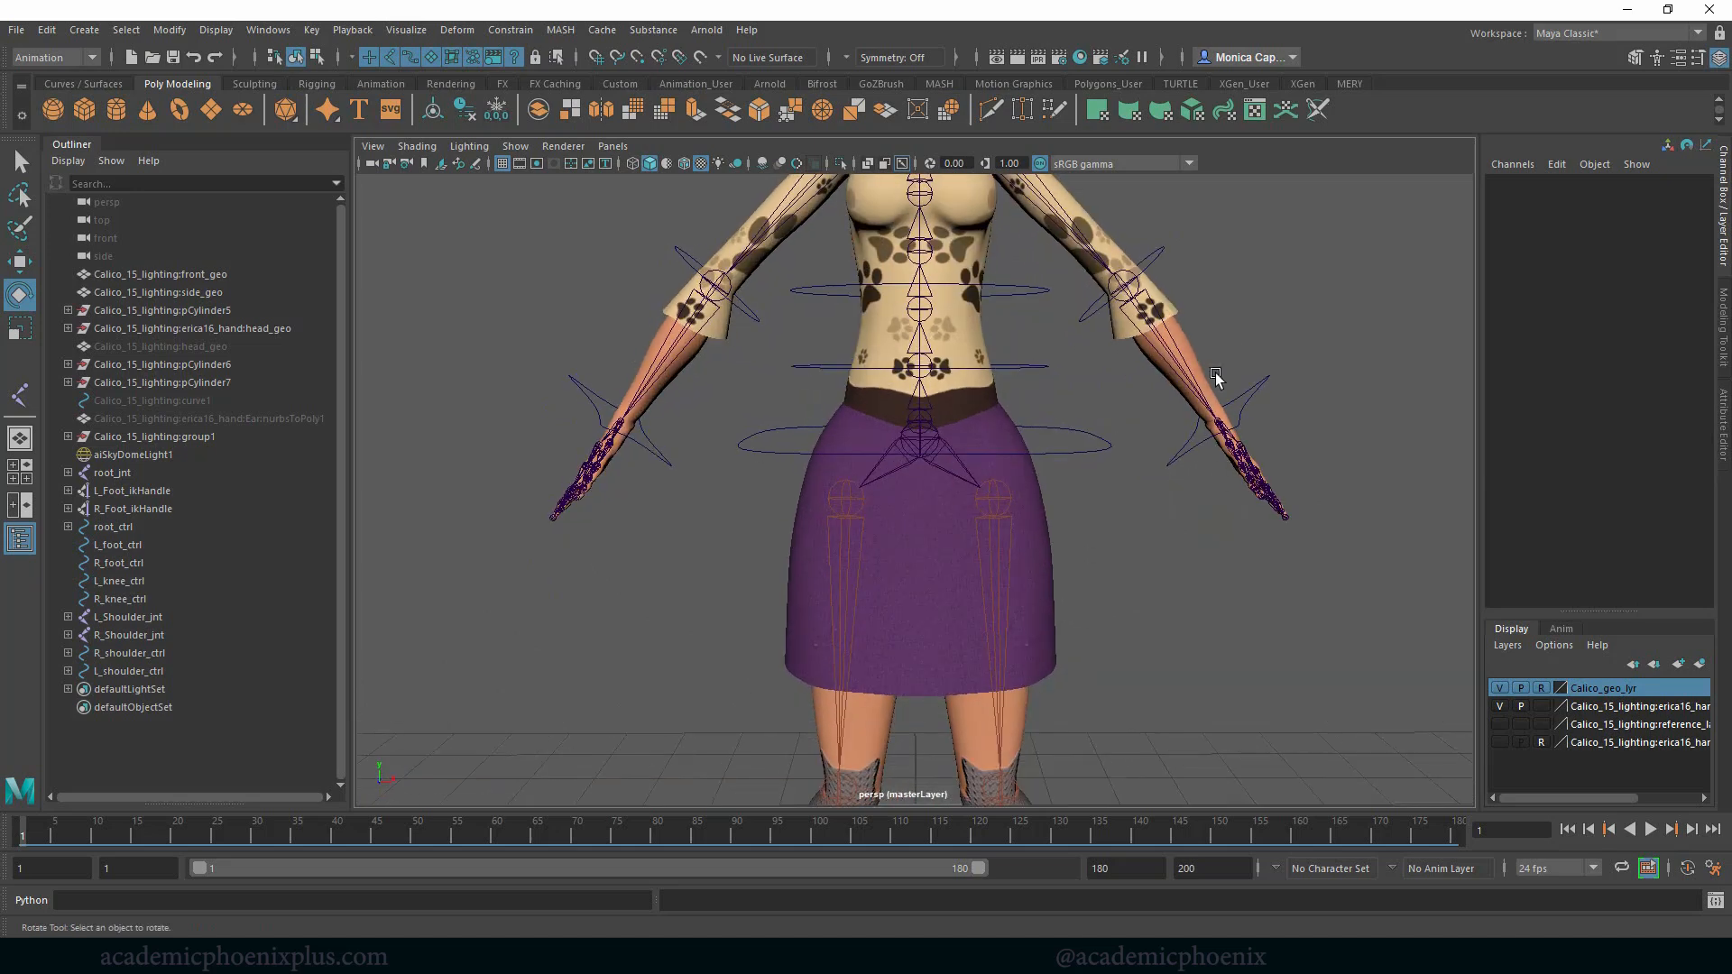
alt+middle_drag(1220, 363, 1203, 435)
alt+drag(1339, 433, 1295, 437)
alt+right_drag(1296, 436, 1179, 483)
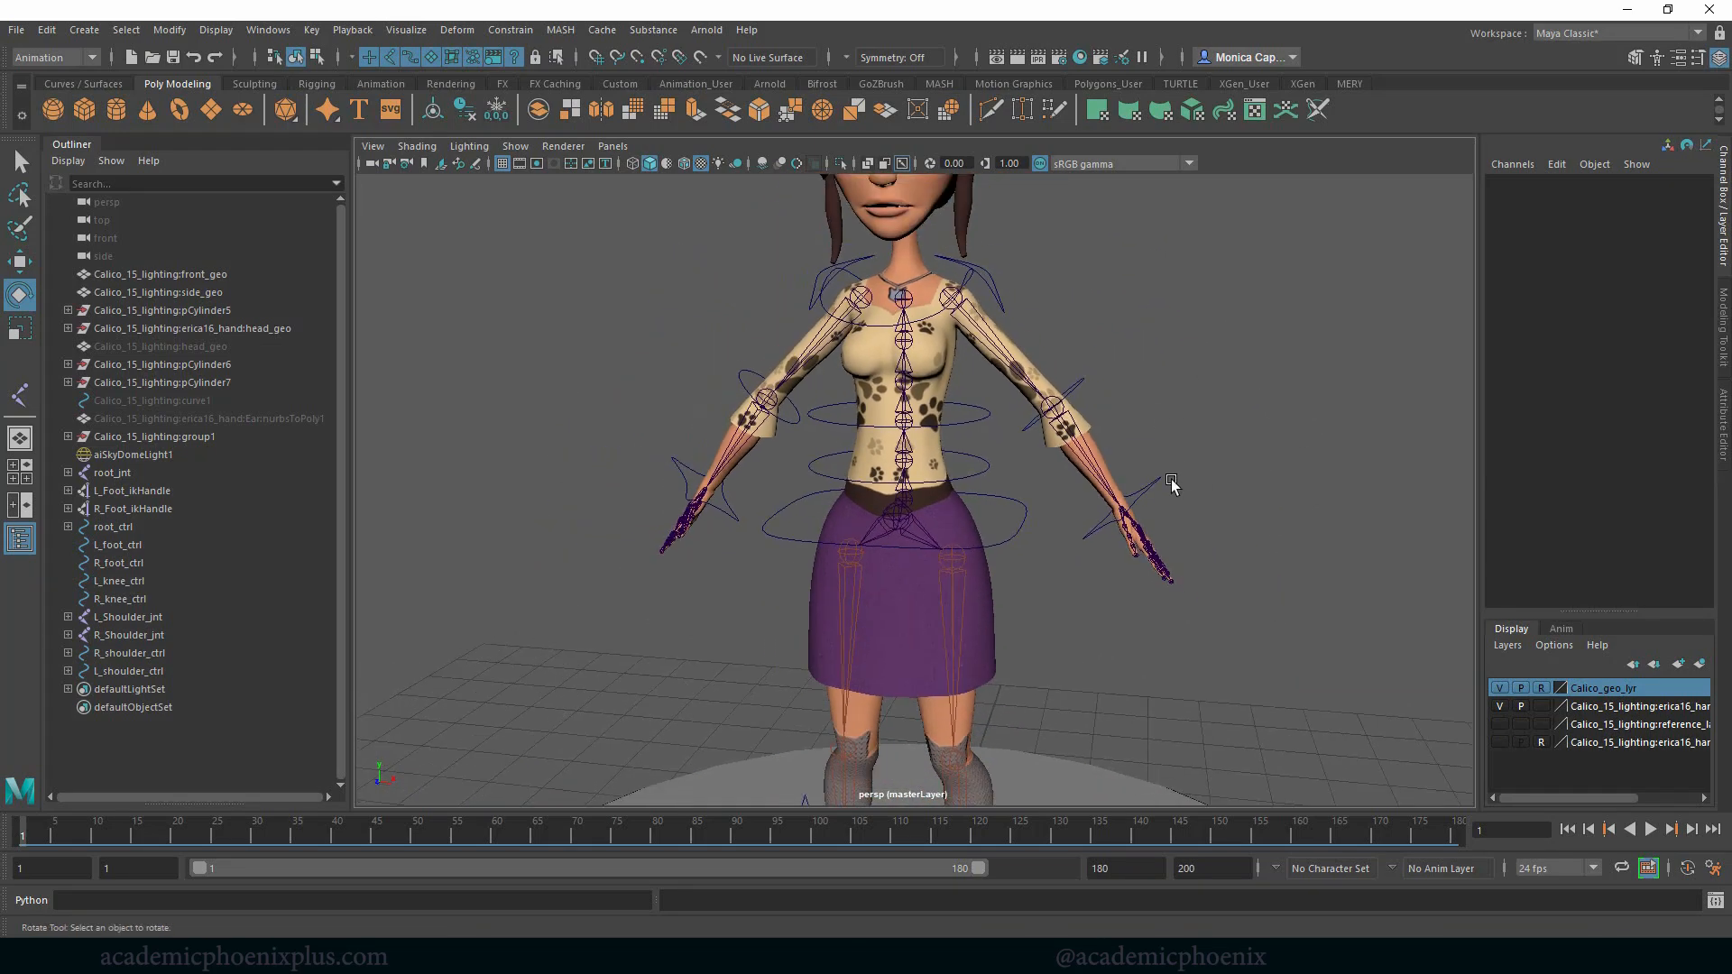
Scrub all five finger controls of the left wrist control together to test the full fist, restore them to 0 and deselect.
click(1161, 492)
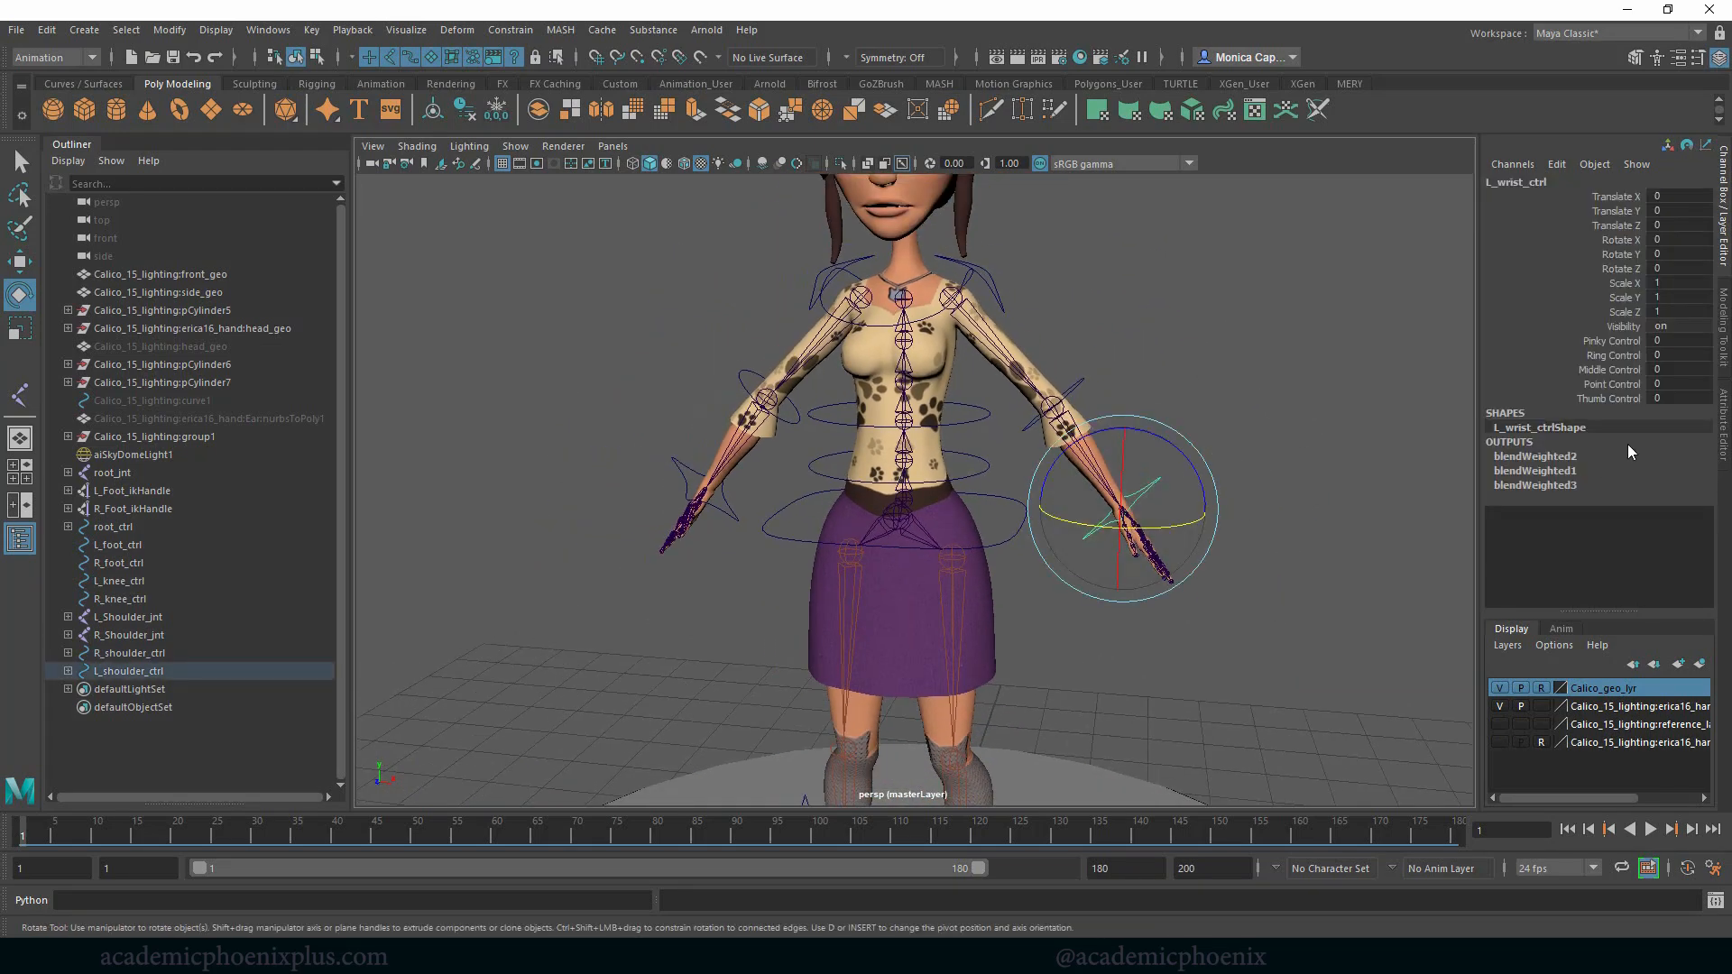
drag(1624, 339, 1609, 399)
middle_drag(1161, 387, 1207, 399)
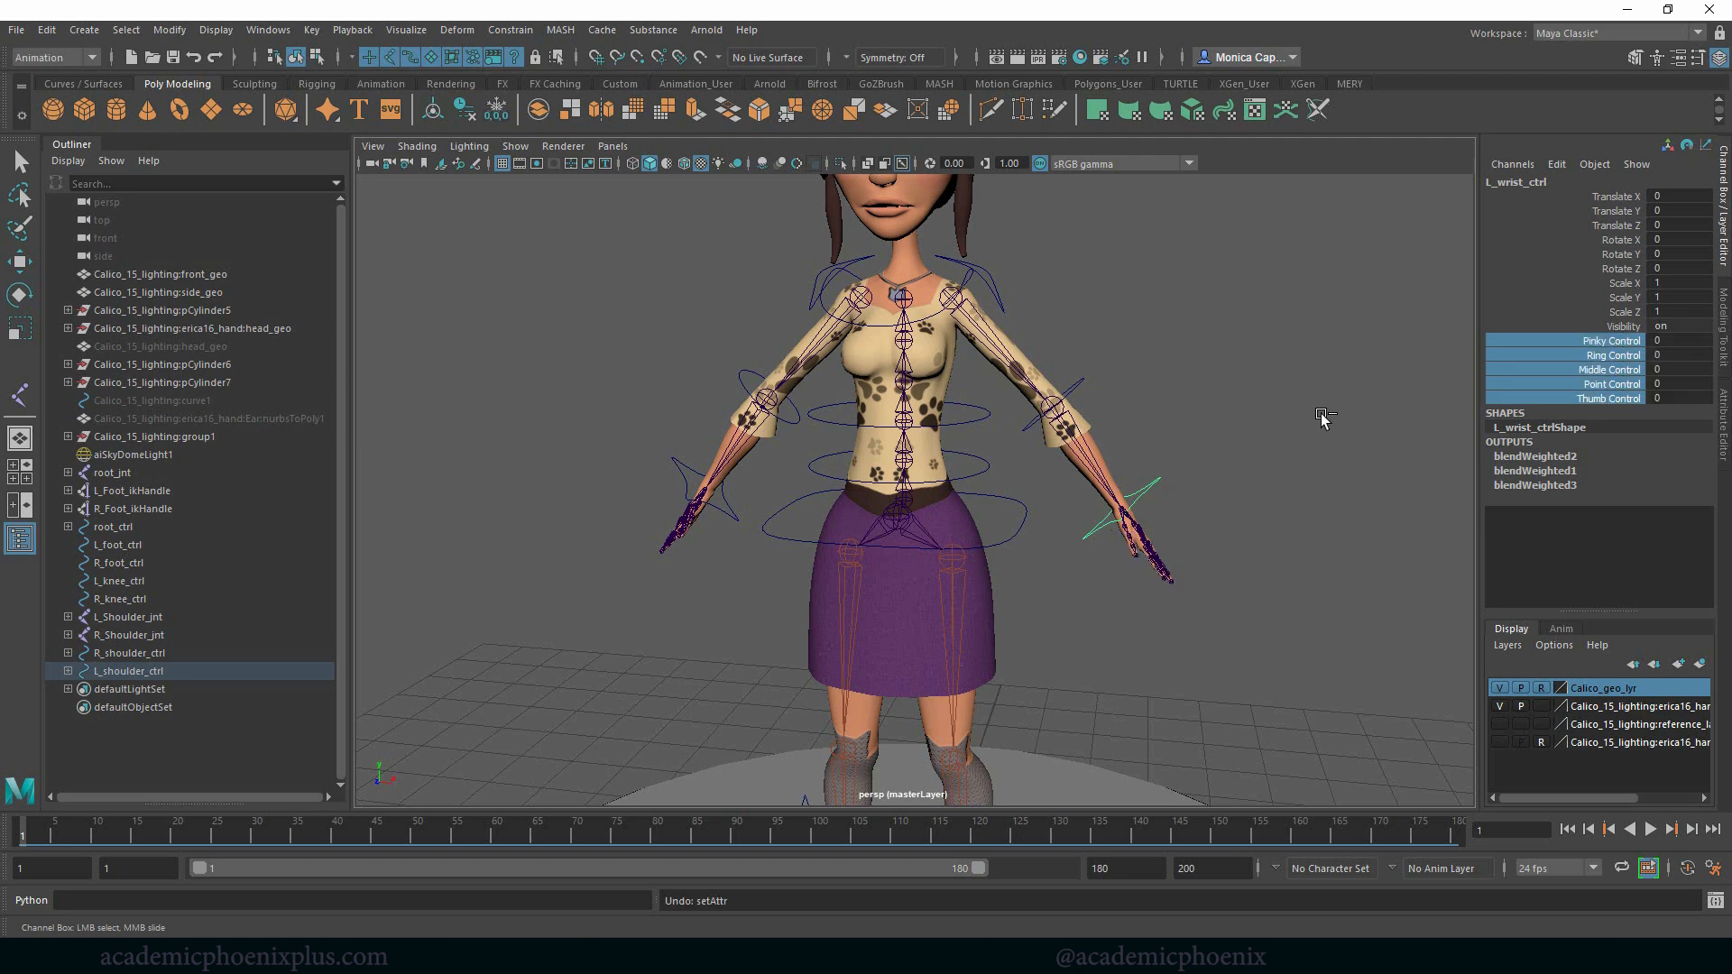
click(1233, 400)
key(e)
alt+drag(1230, 402, 1194, 488)
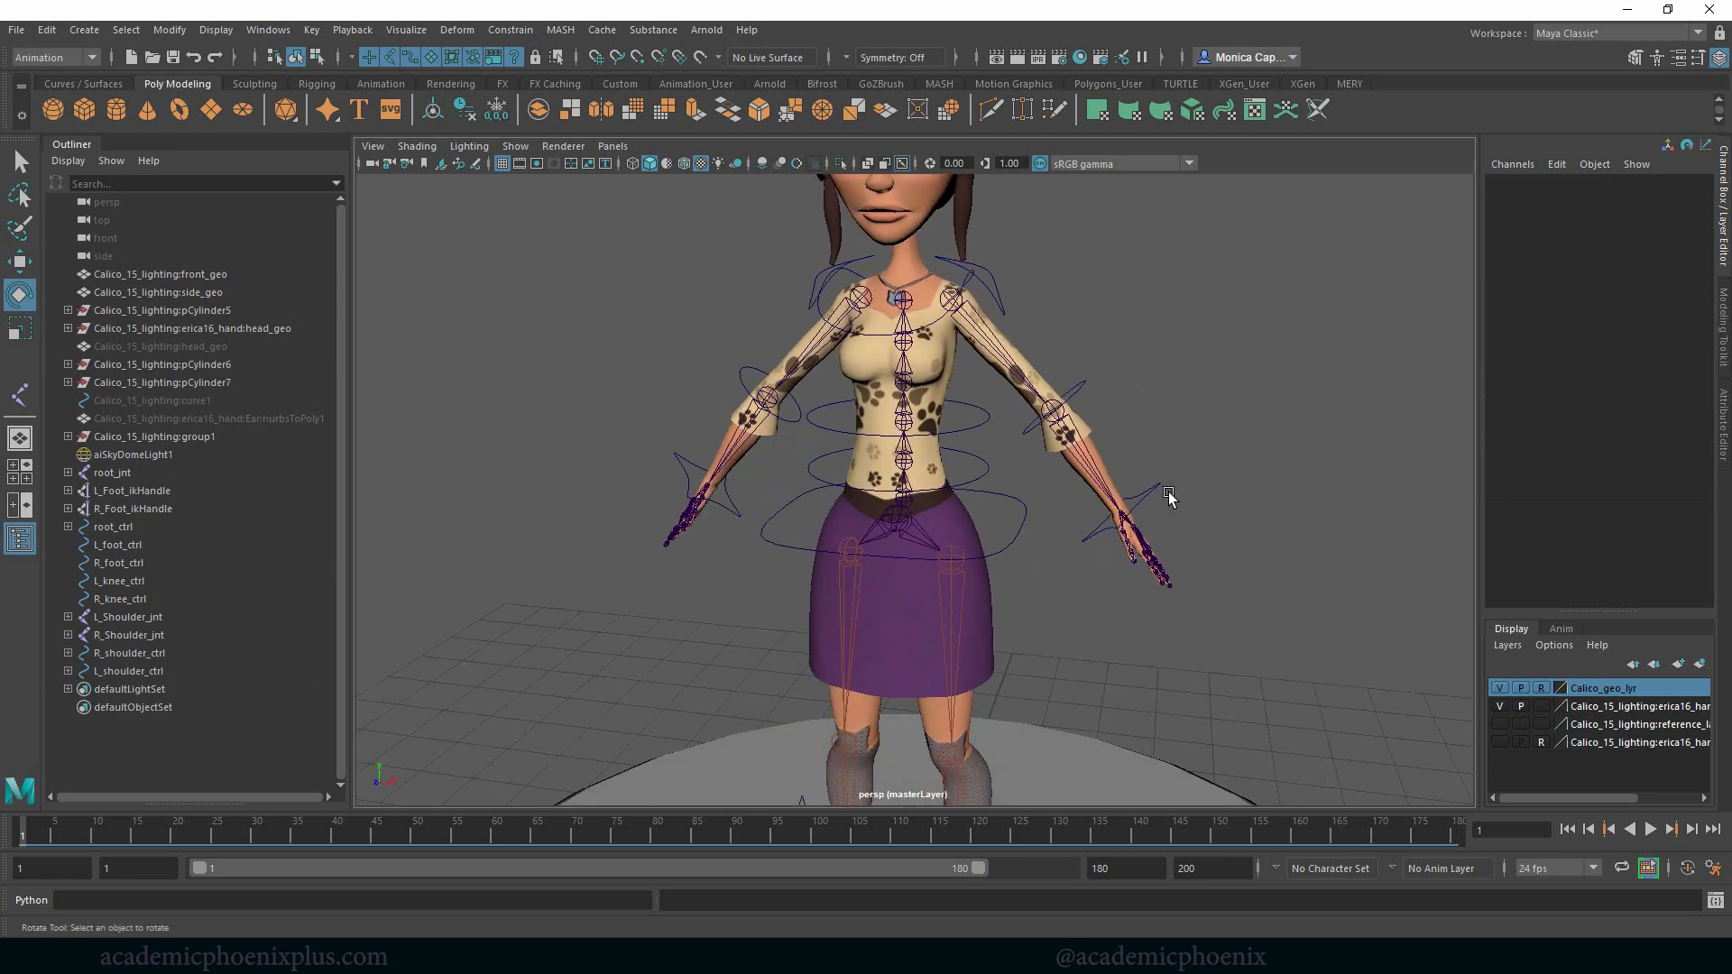
Test the left wrist's Middle and Point Controls by scrubbing, and undo the change.
click(1150, 487)
click(1608, 371)
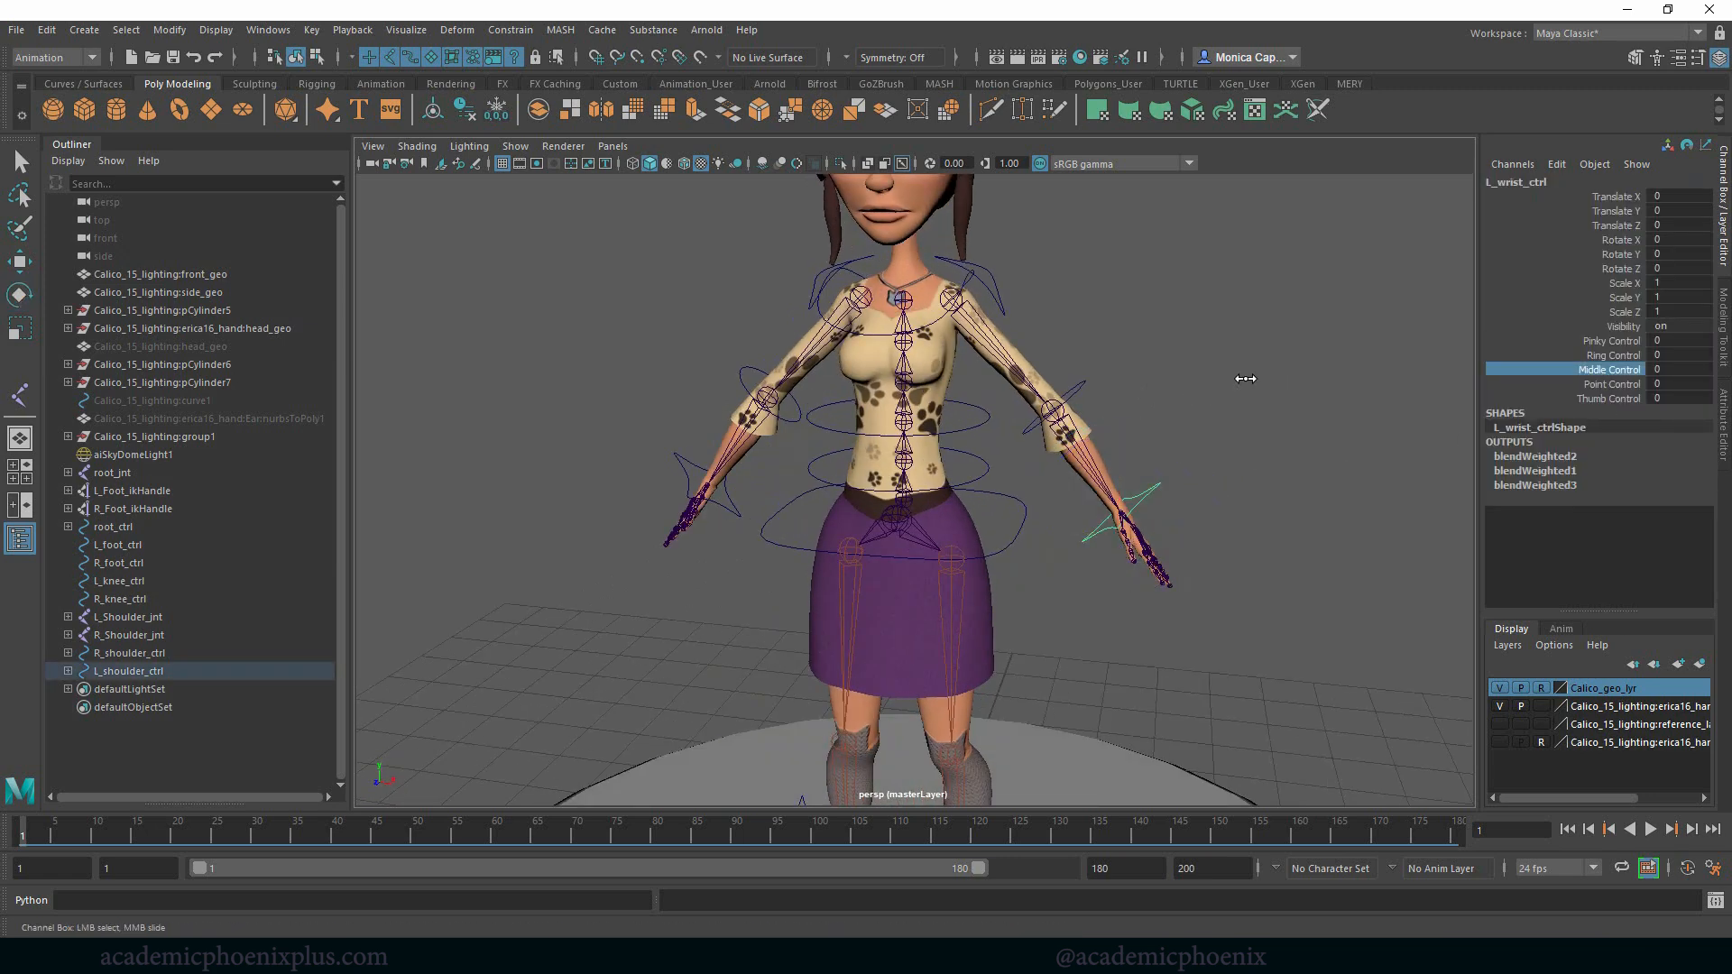
click(1611, 383)
middle_drag(1253, 400, 1260, 401)
key(ctrl+z)
Scrub the wrist's Pinky, Ring and Middle Controls together to test the hand pose, undo it and clear the selection.
drag(1618, 341, 1610, 370)
middle_drag(1299, 388, 1310, 389)
alt+drag(1315, 397, 1103, 370)
key(ctrl+z)
click(1209, 392)
key(e)
Try moving the root control at the hips to test the body rig, undo the move and clear the selection.
alt+right_drag(1168, 329, 1249, 445)
alt+drag(1248, 445, 964, 451)
alt+drag(1167, 453, 1210, 479)
click(1117, 640)
key(w)
mouse_move(991, 661)
mouse_down()
mouse_move(1015, 683)
mouse_move(1007, 671)
mouse_up()
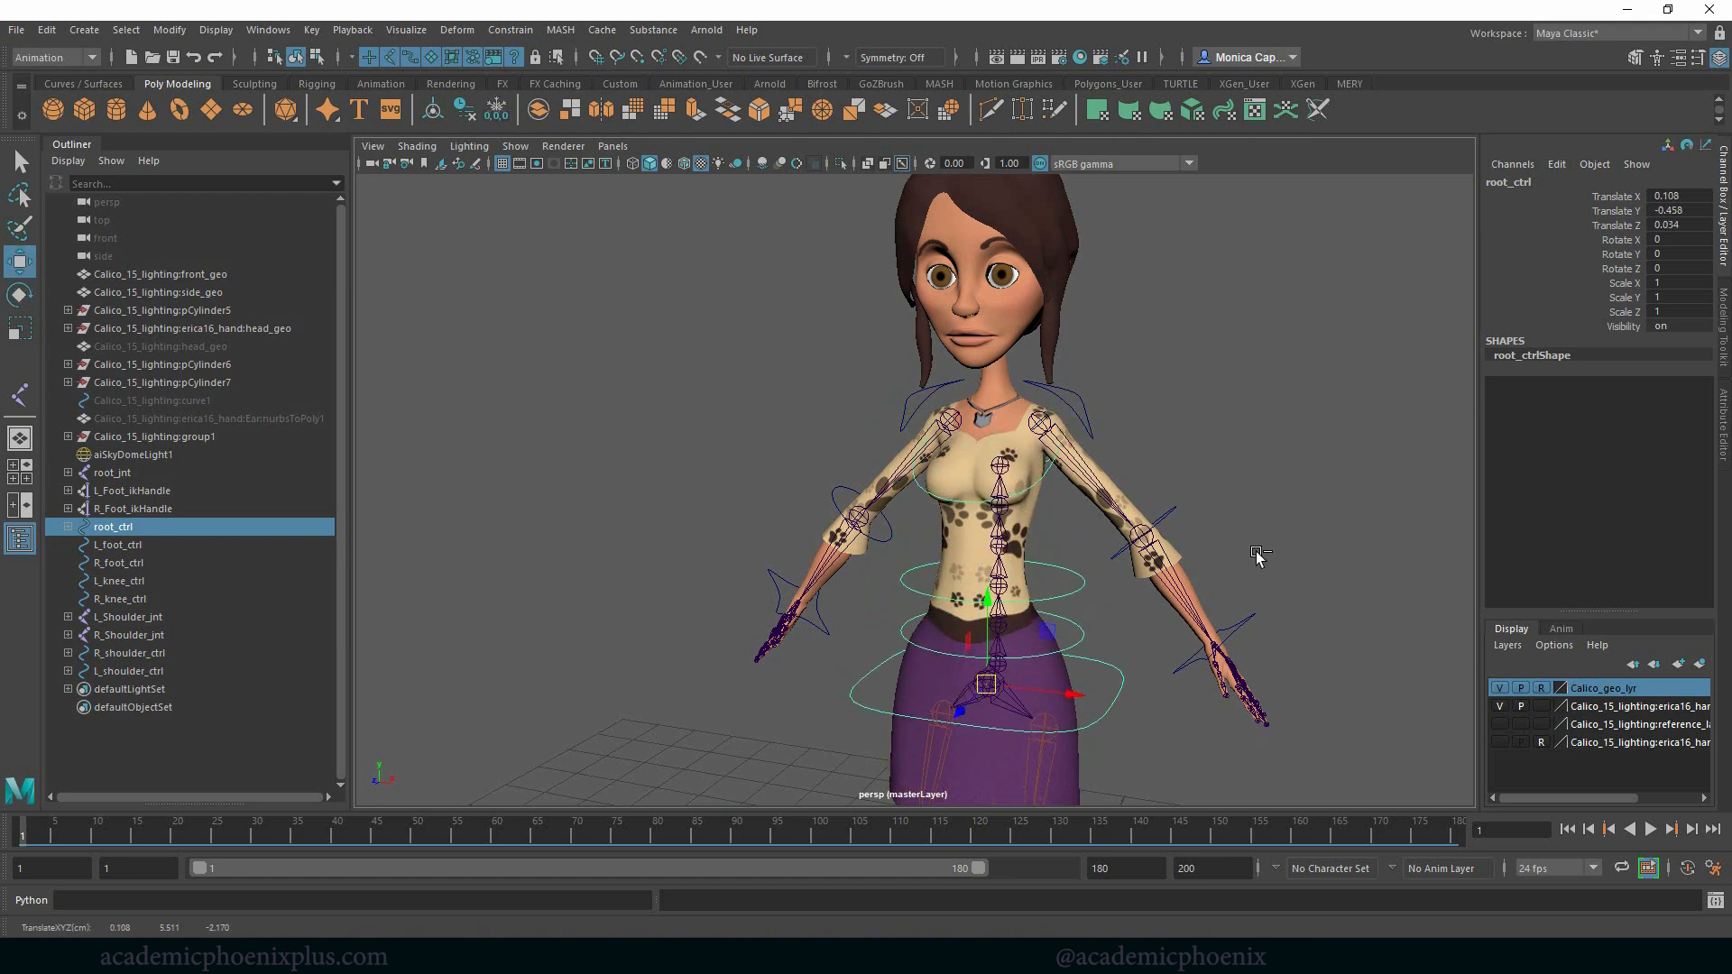
key(ctrl+z)
click(1254, 486)
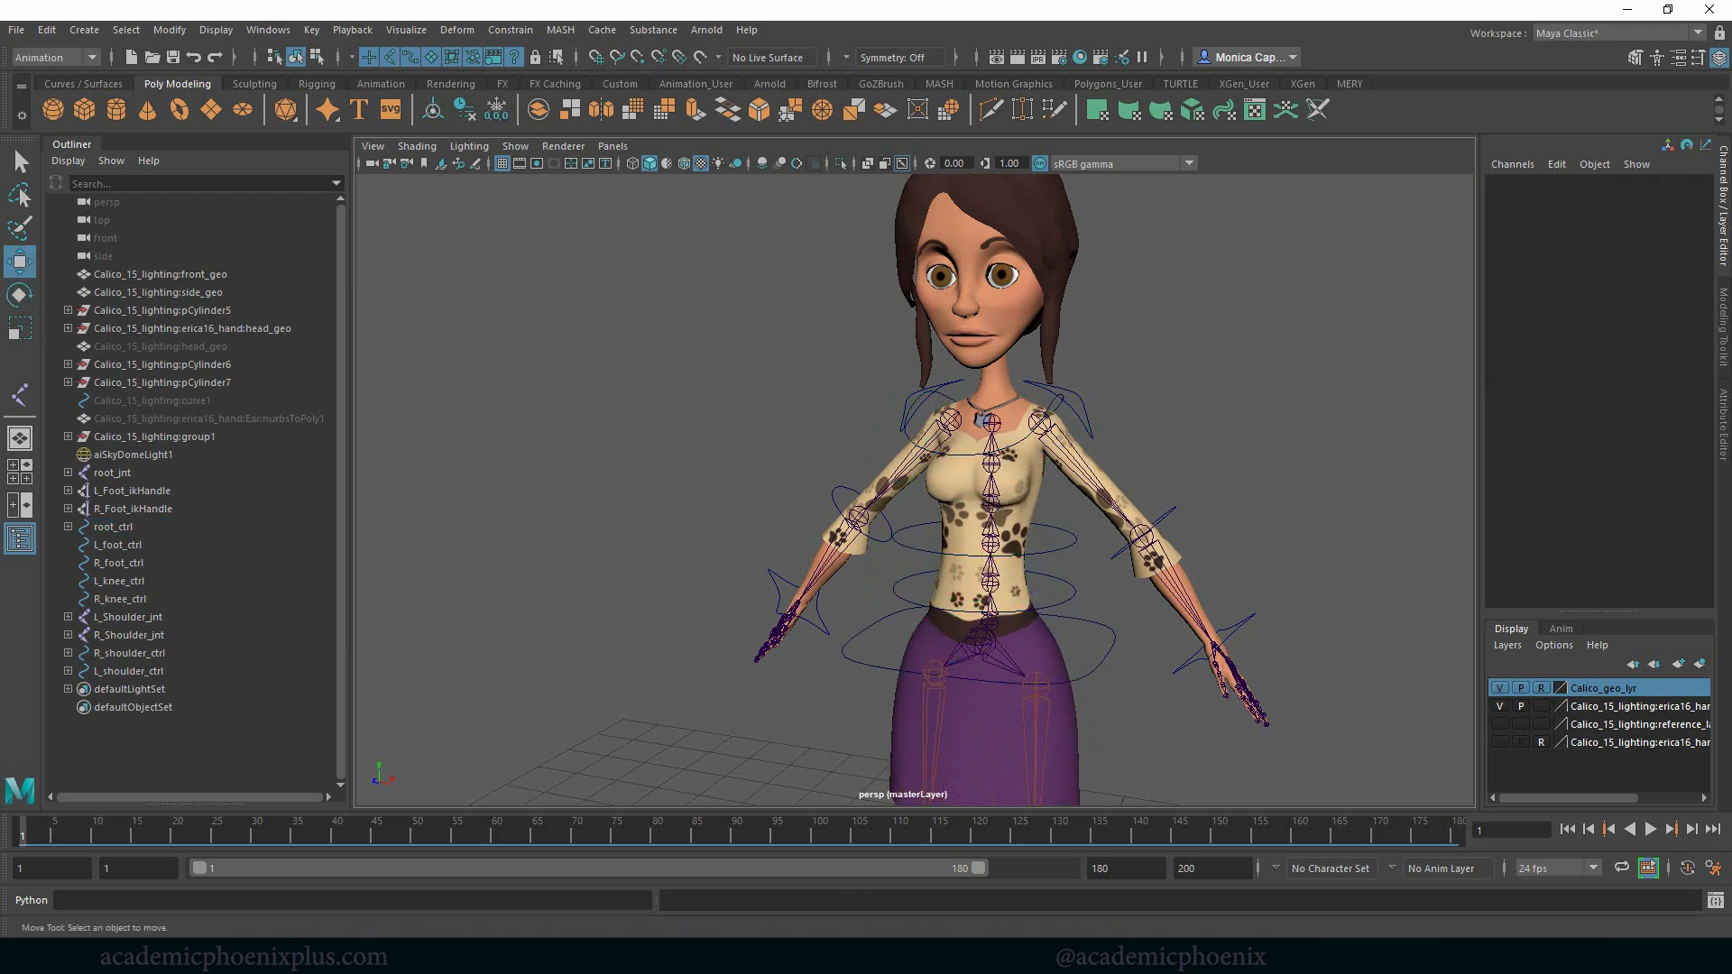